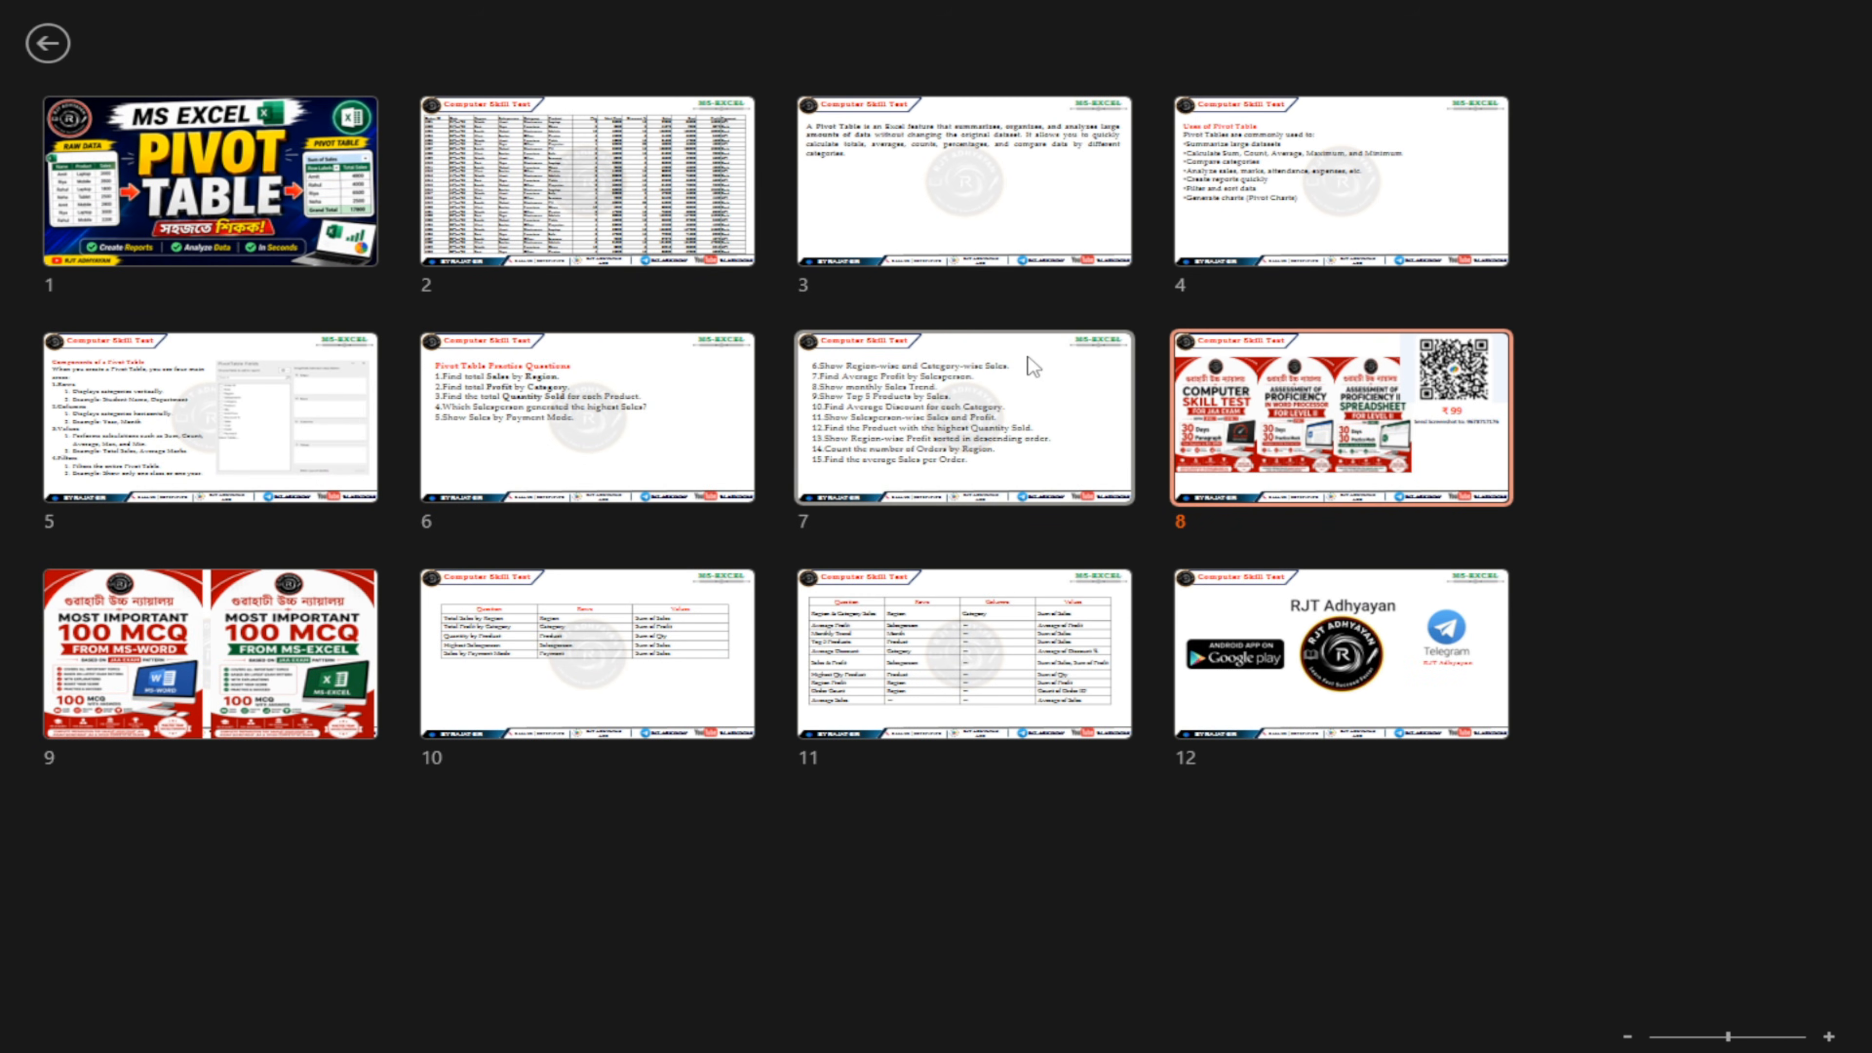
# - Switch to the PowerPoint slide show and open slide 6 with the Pivot Table practice questions
pyautogui.press('super')
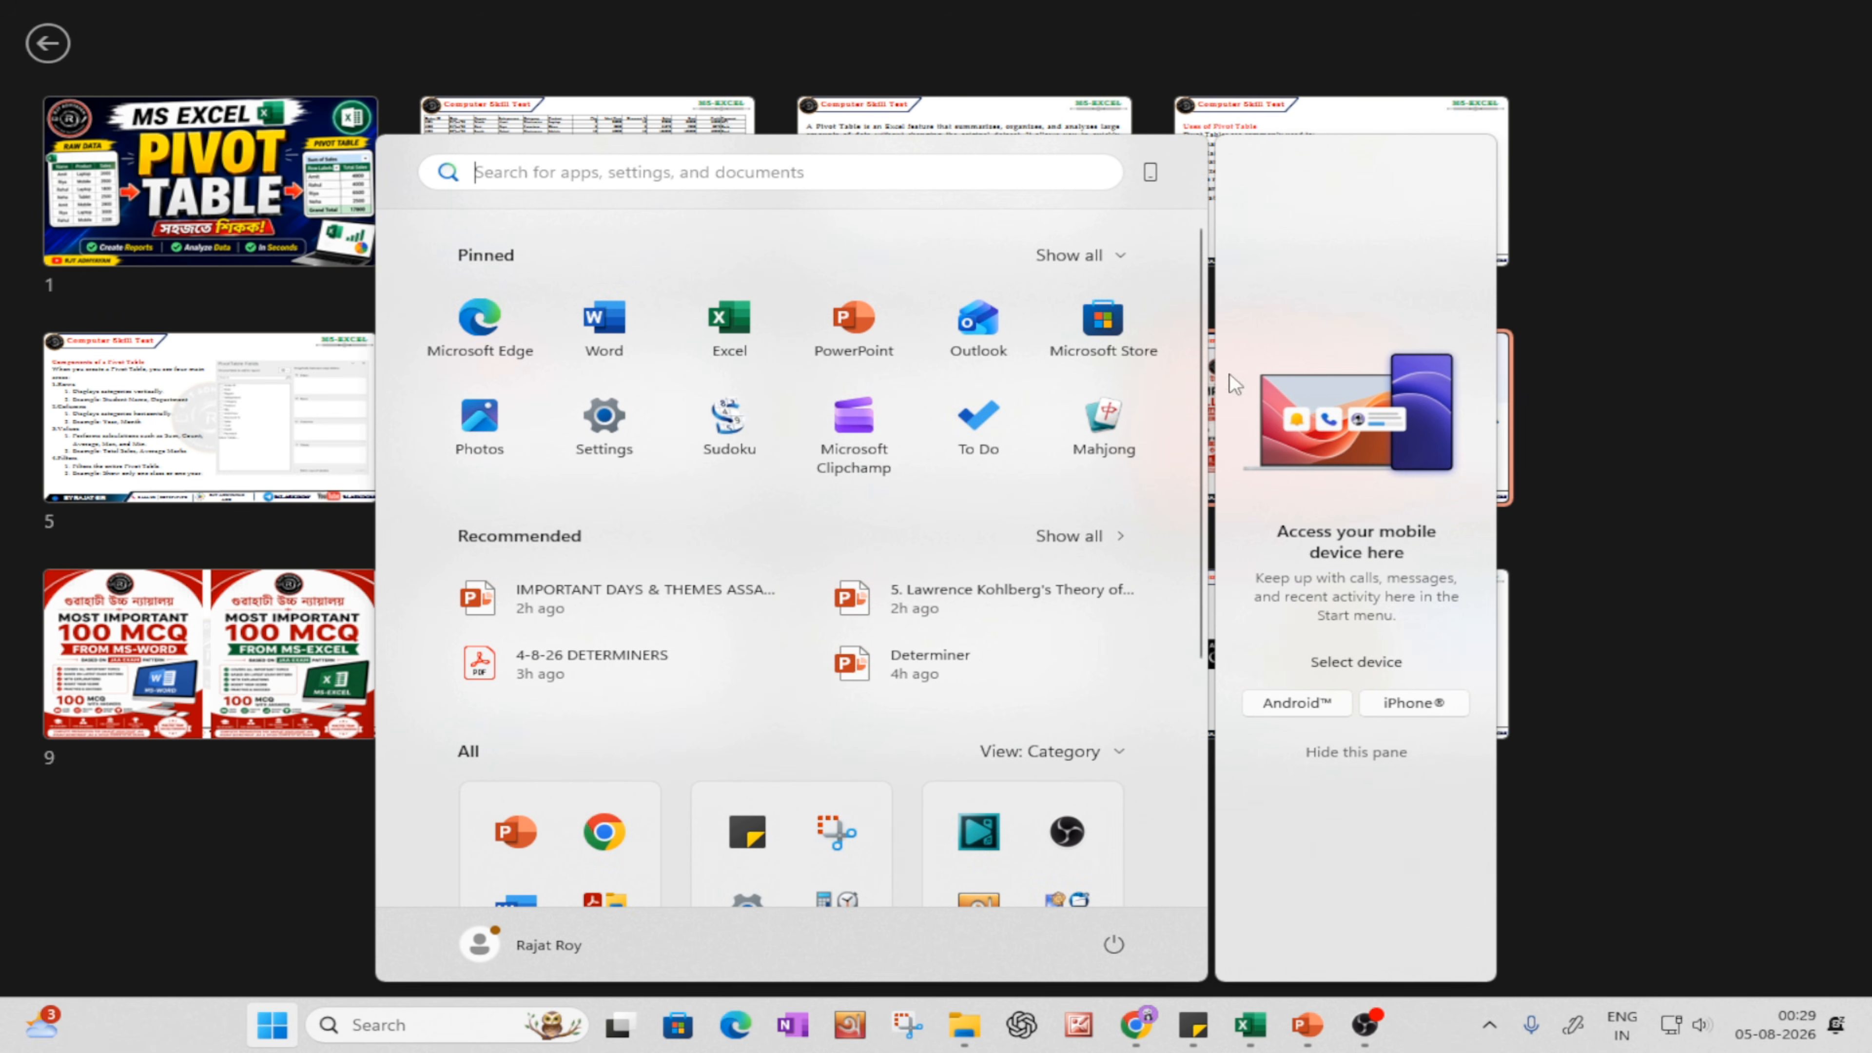
pyautogui.click(1250, 1025)
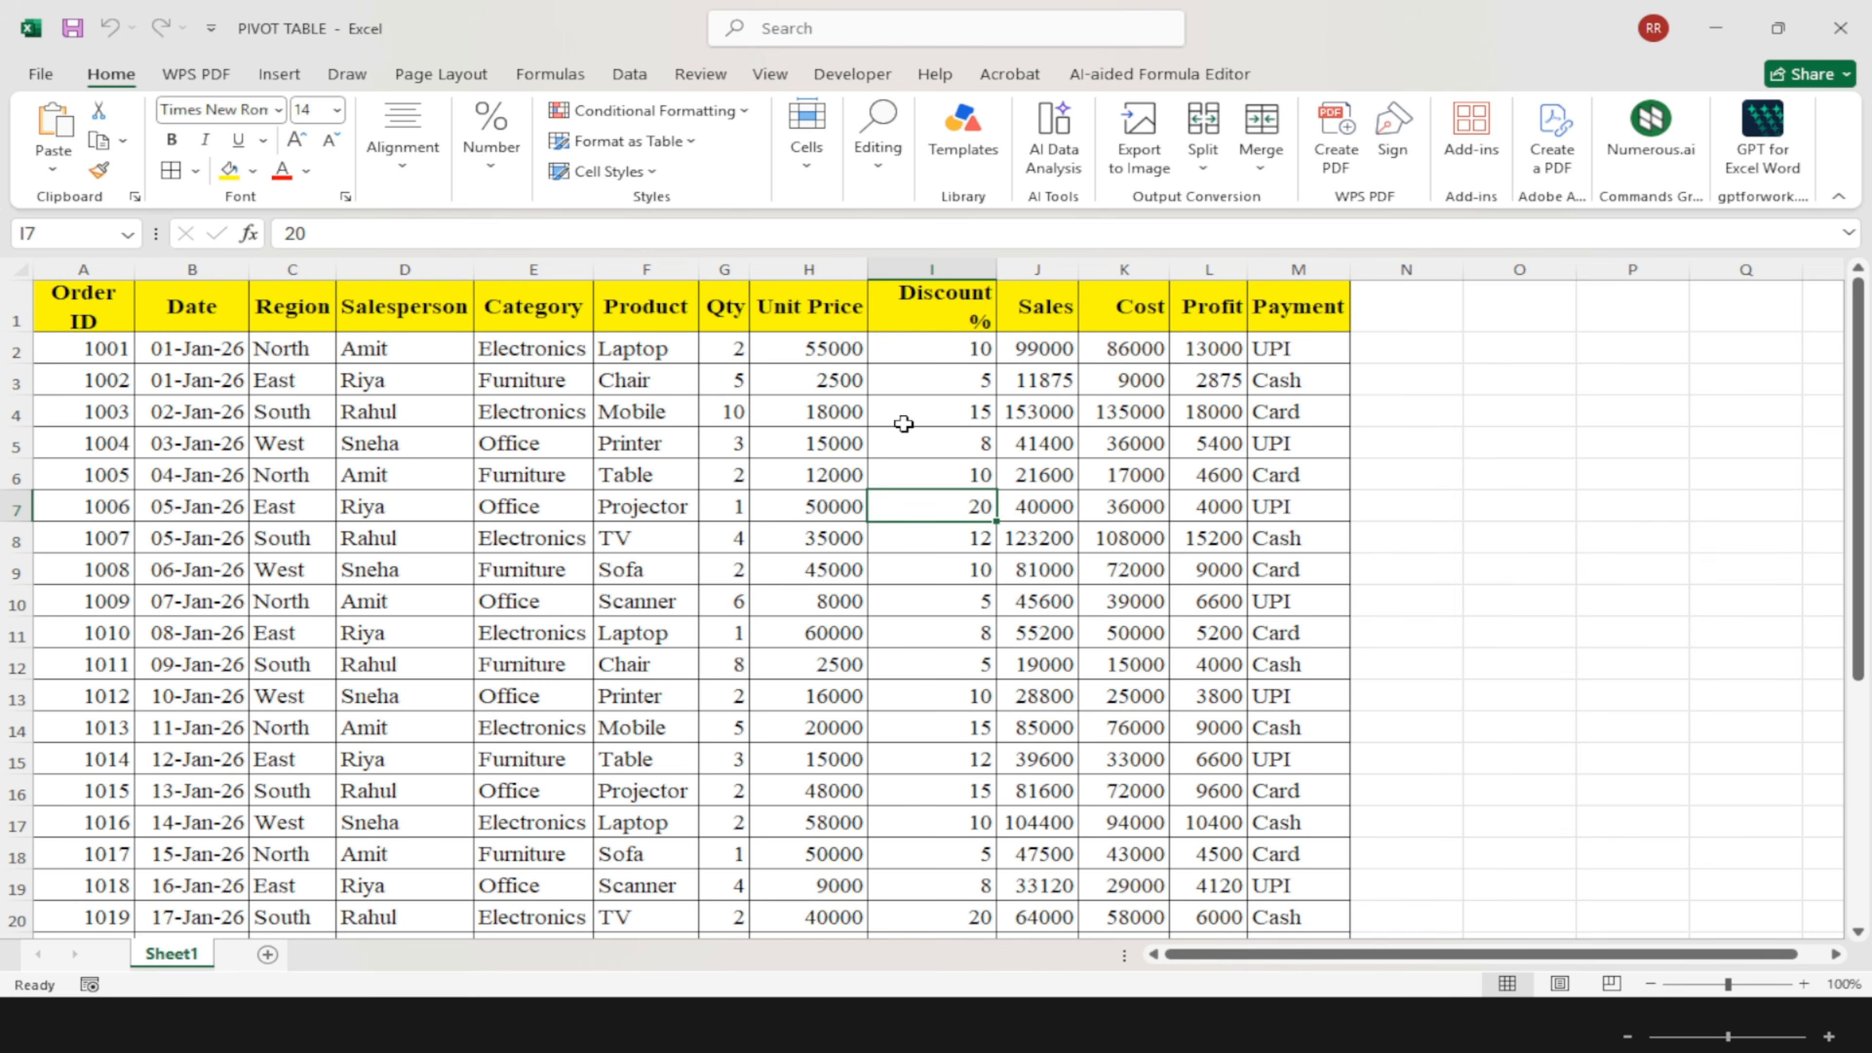
pyautogui.press('super')
pyautogui.moveTo(1305, 1023)
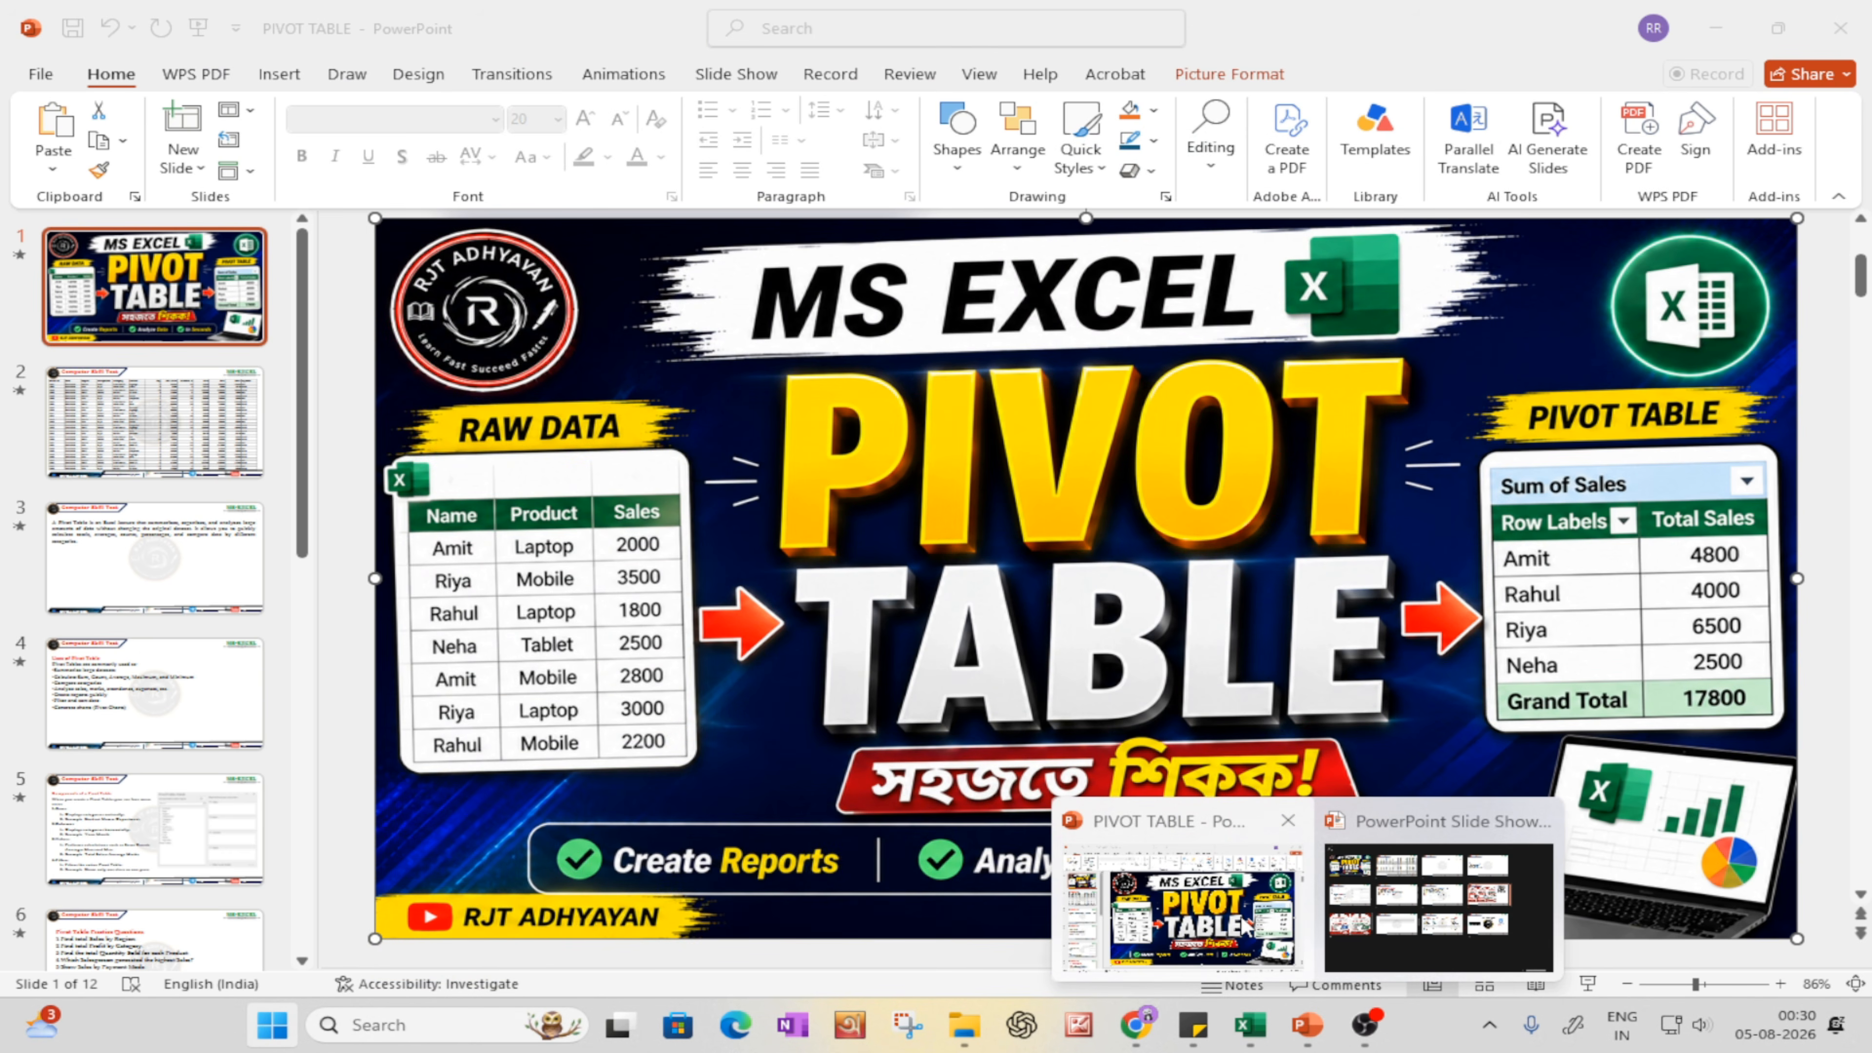
pyautogui.click(1245, 925)
pyautogui.moveTo(1306, 1023)
pyautogui.click(1429, 931)
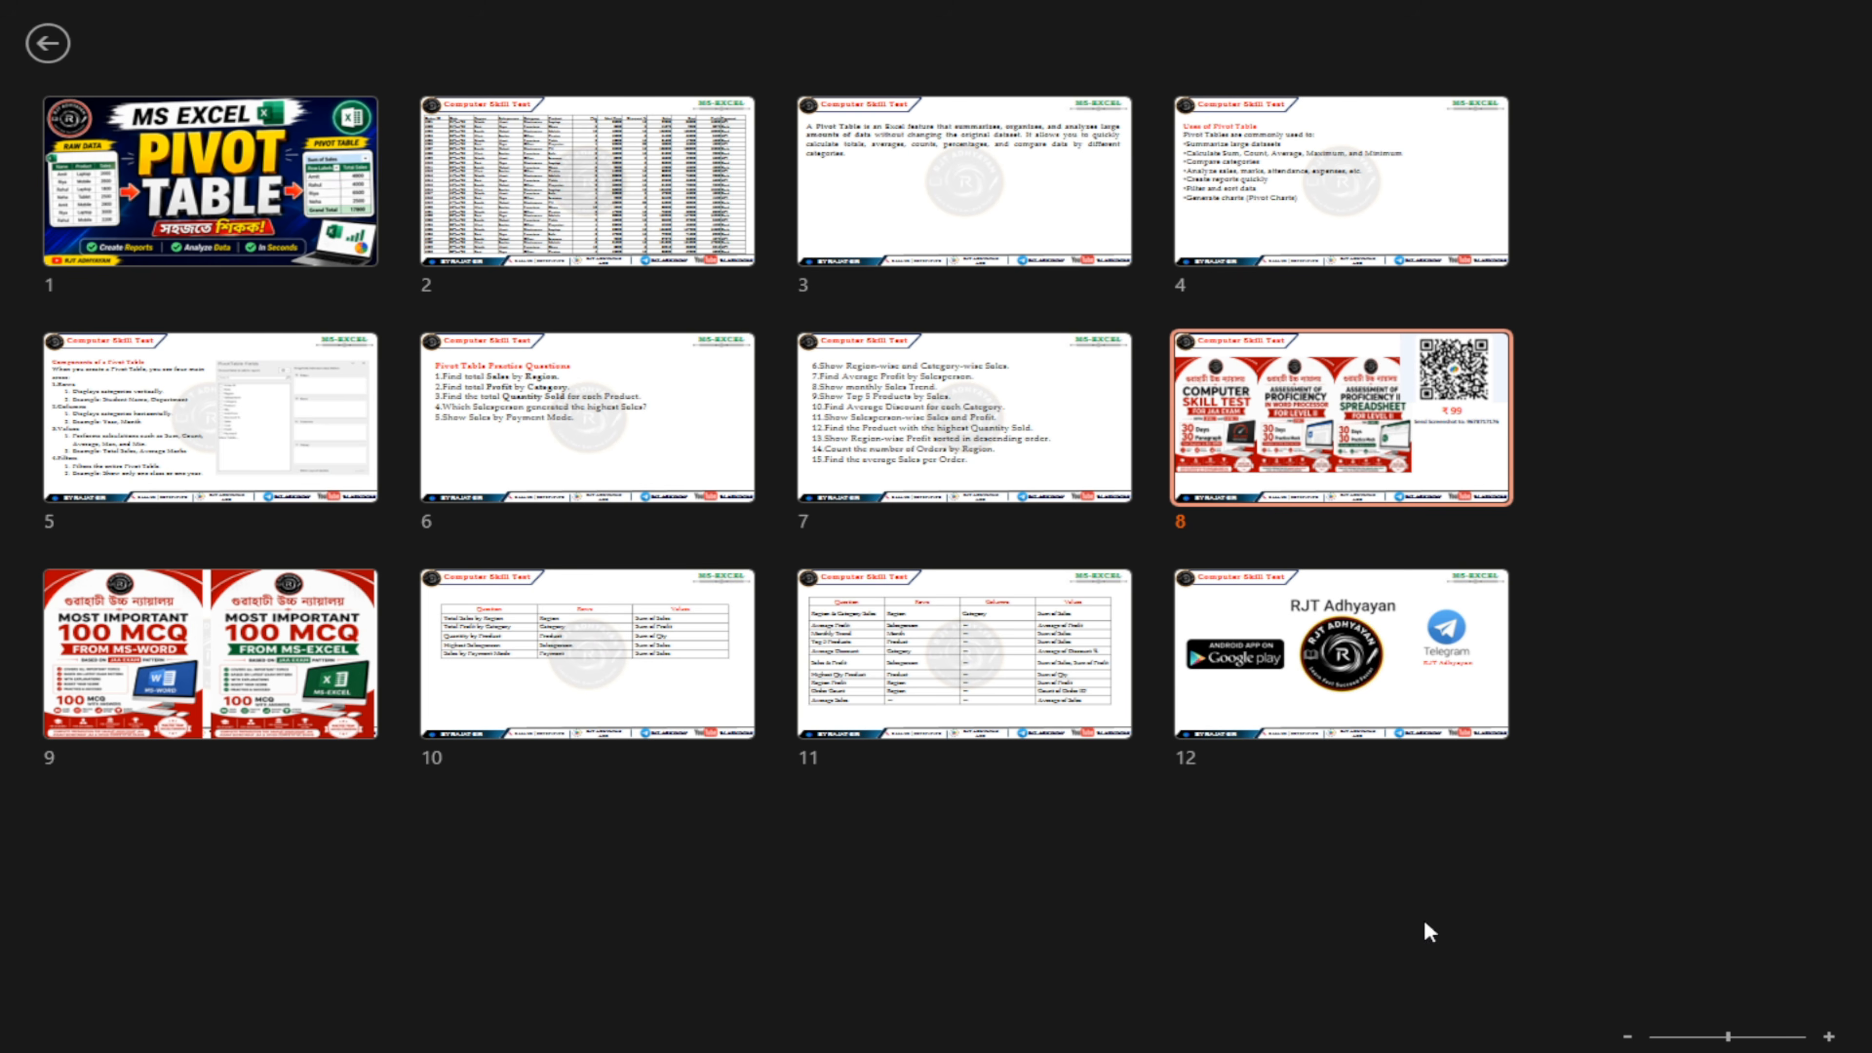
pyautogui.click(733, 432)
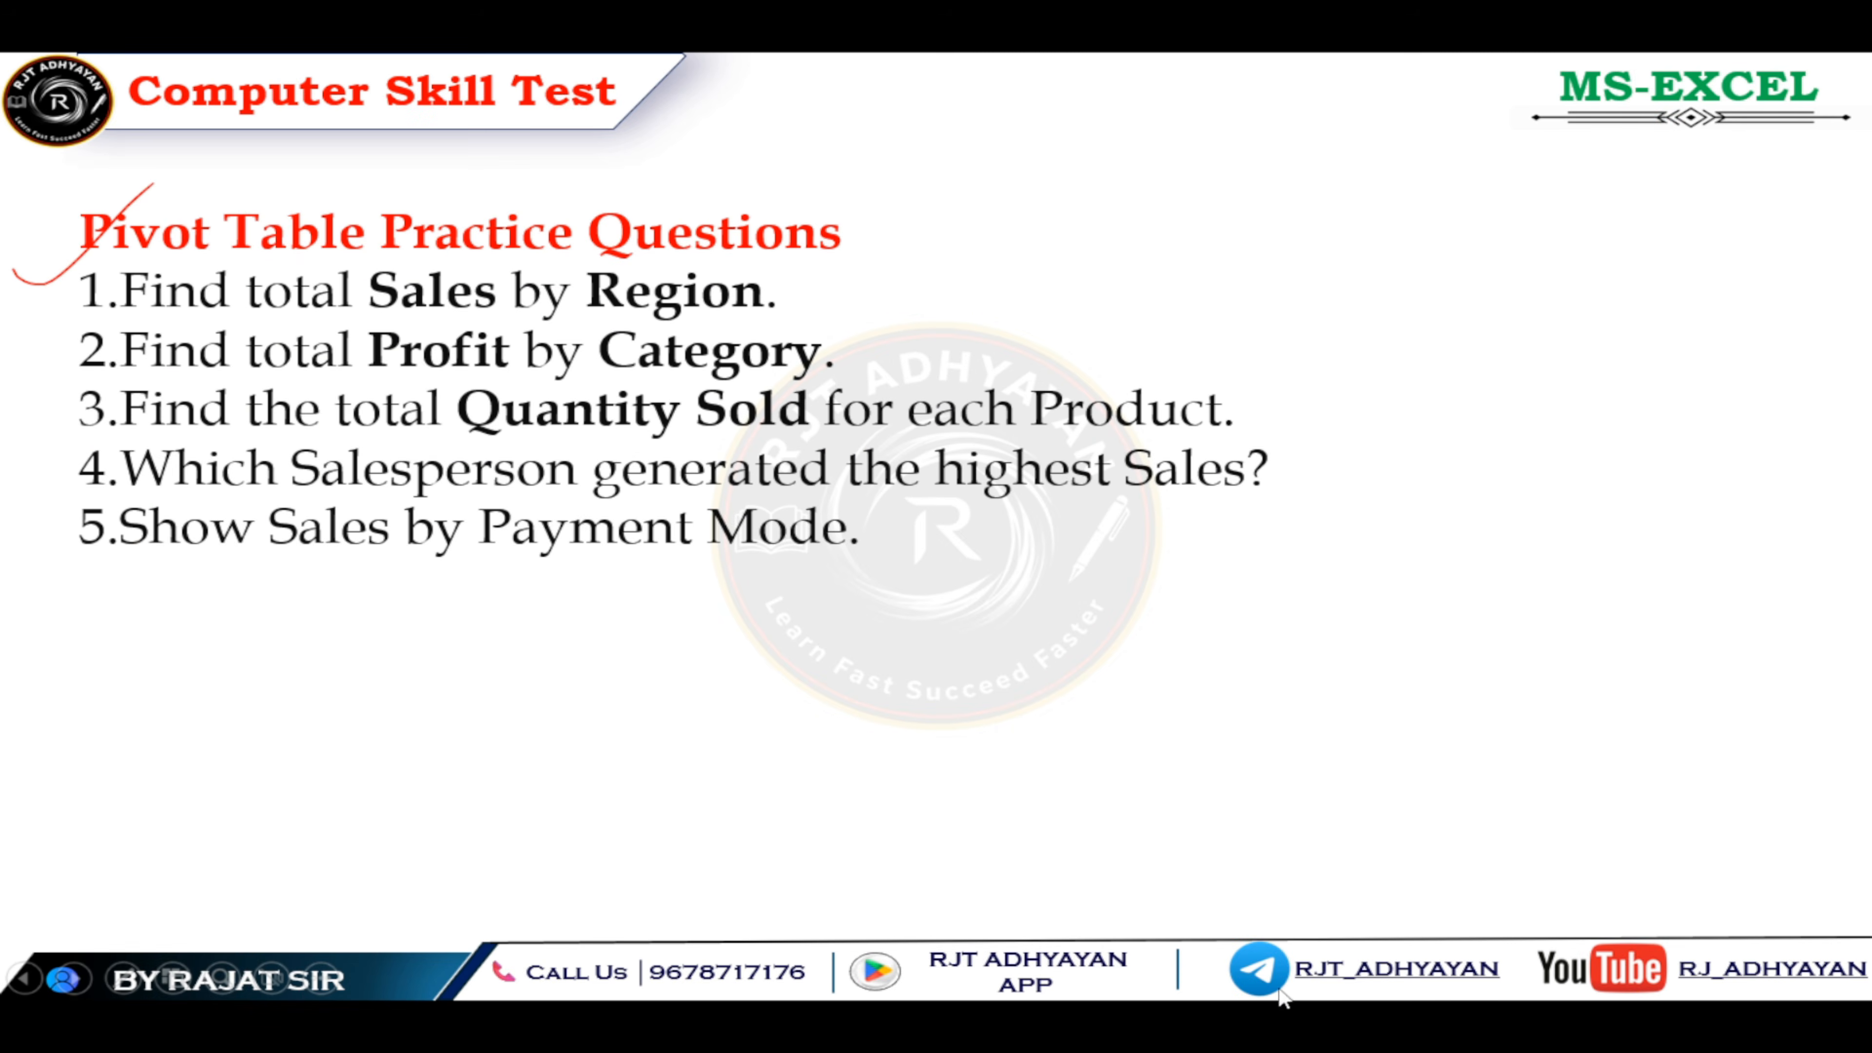
# - Switch to the PIVOT TABLE workbook in Excel and insert a PivotTable from Sheet1 range A1:M31 on a new worksheet
pyautogui.hotkey('alt', 'Tab')
pyautogui.hotkey('alt', 'Tab')
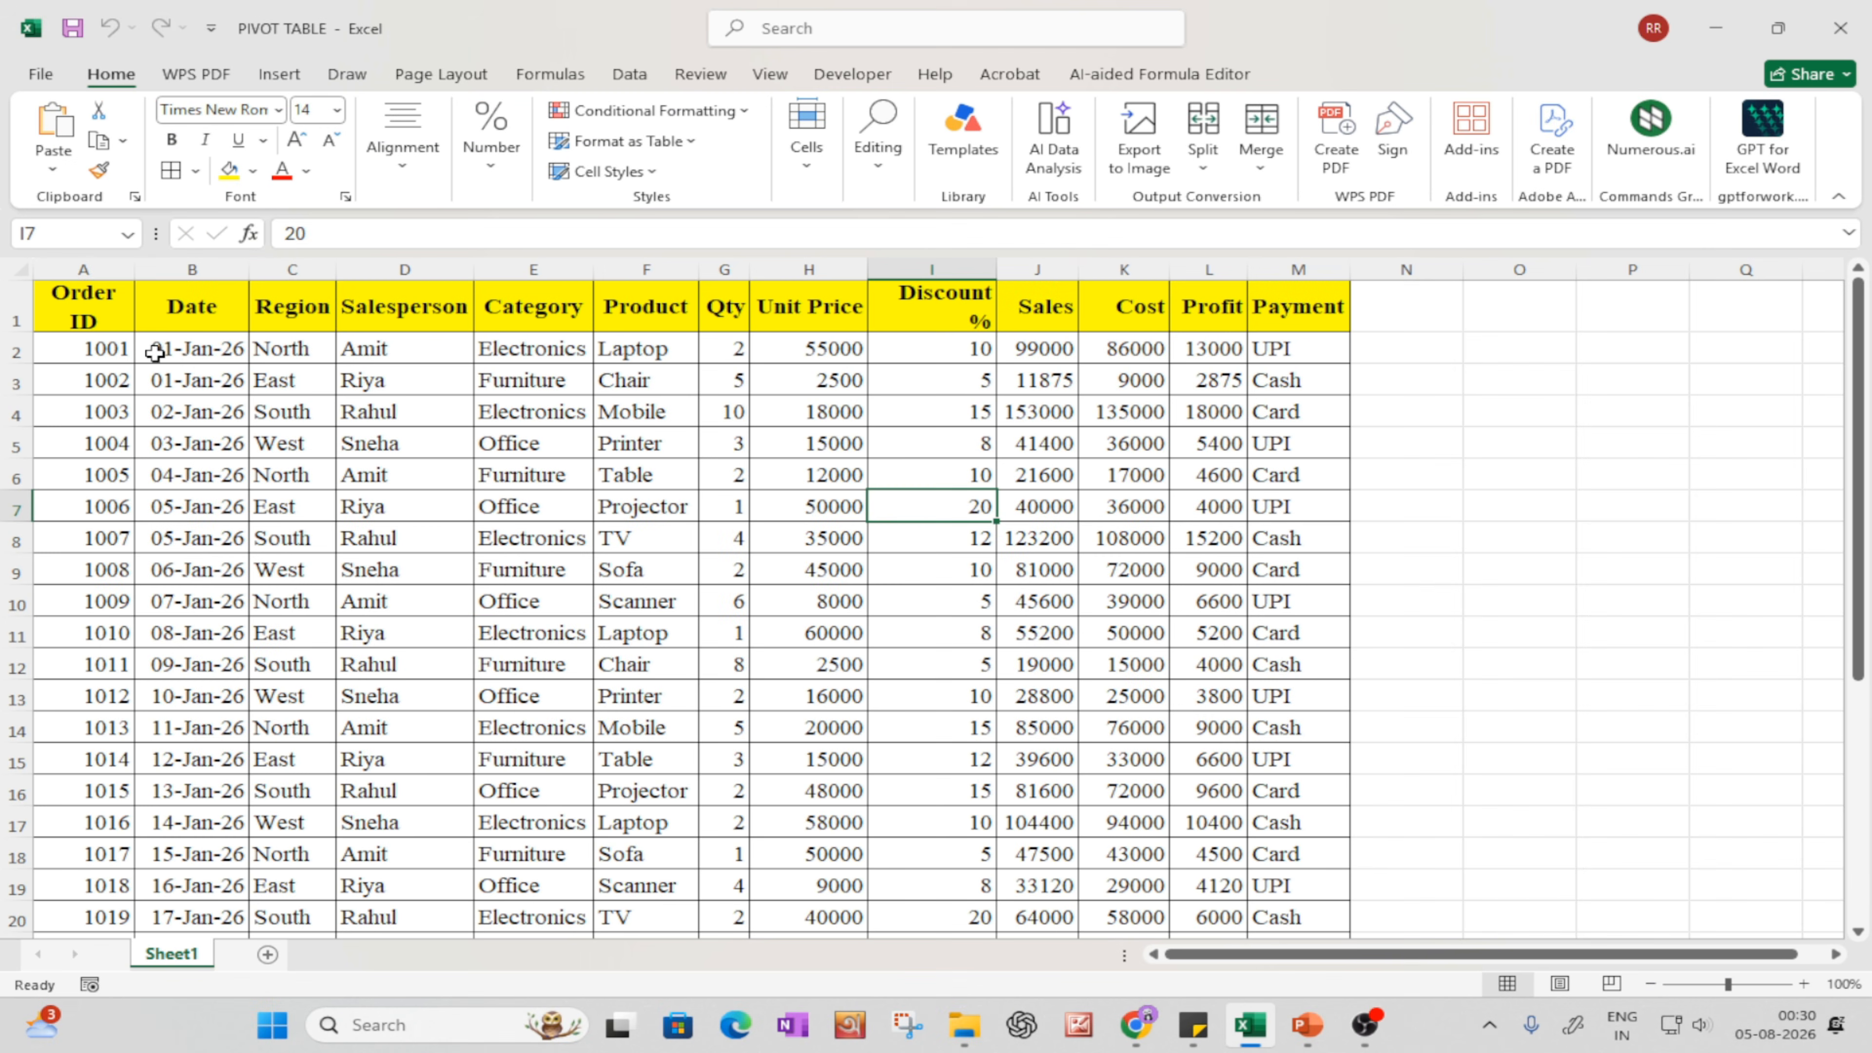
pyautogui.click(462, 308)
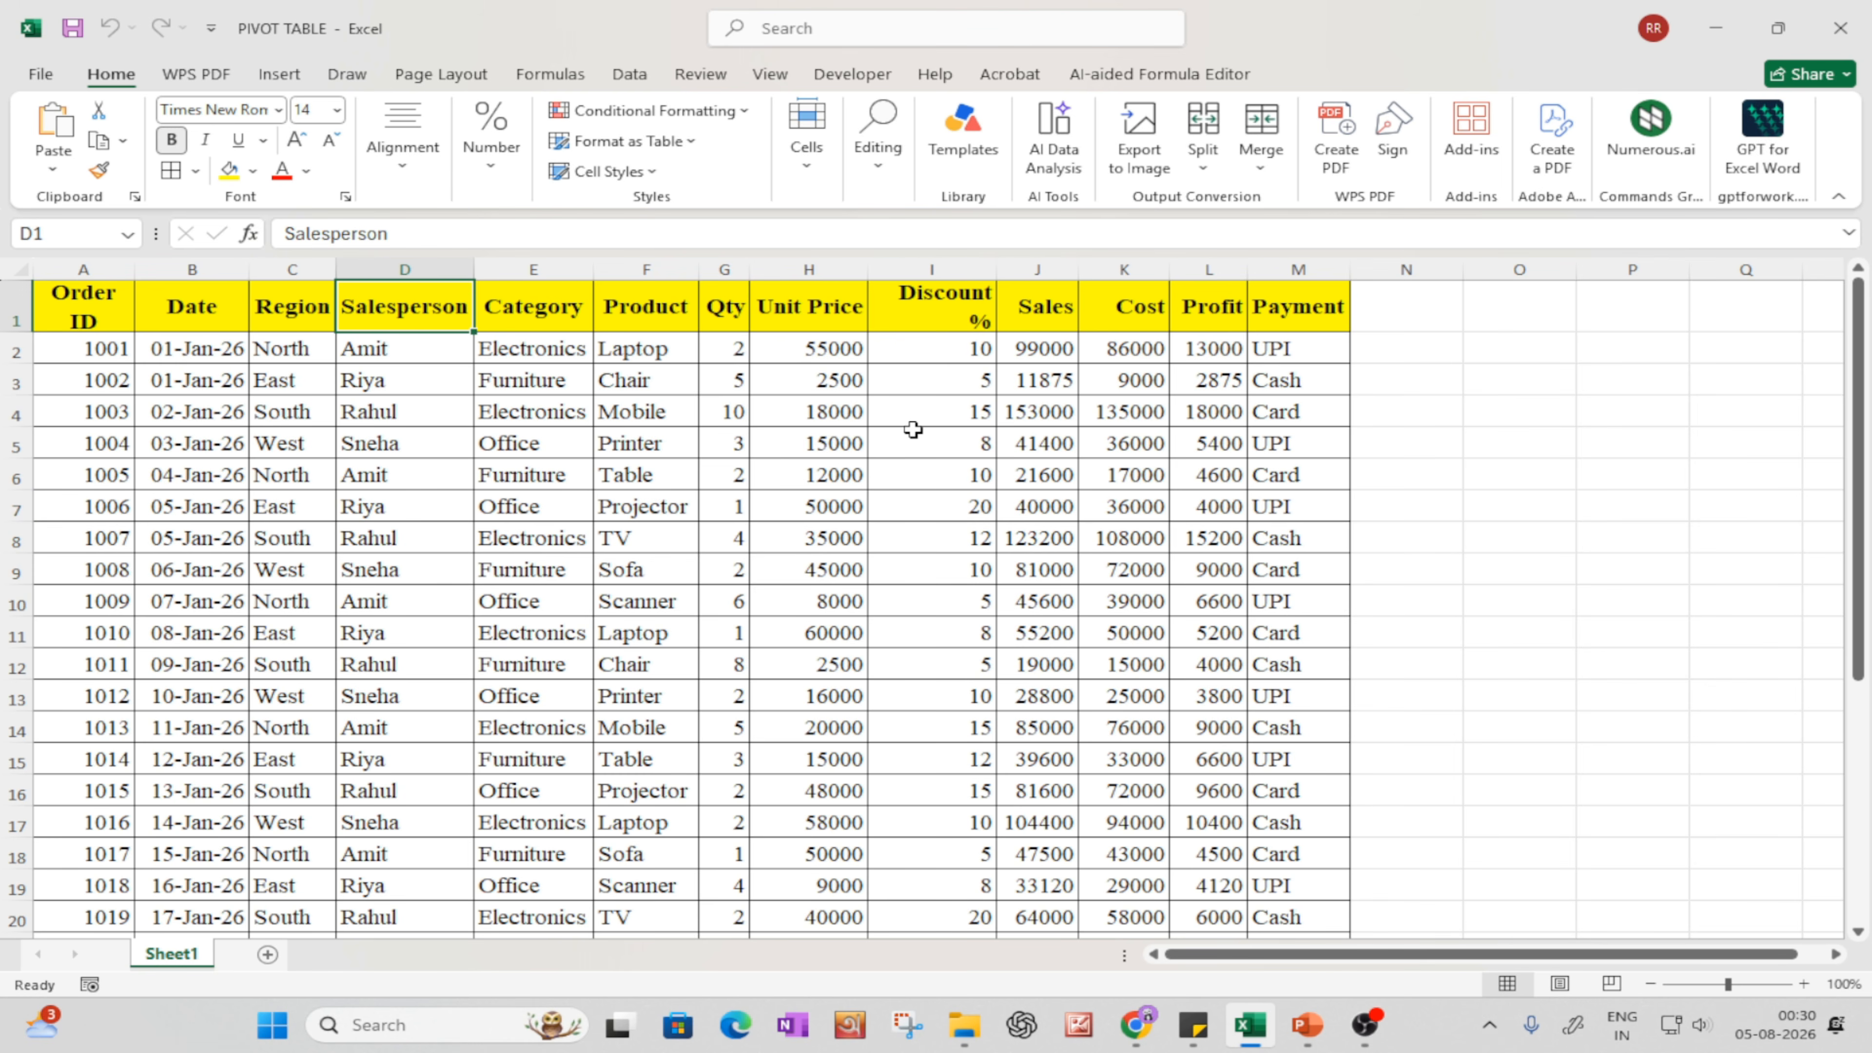
pyautogui.click(259, 74)
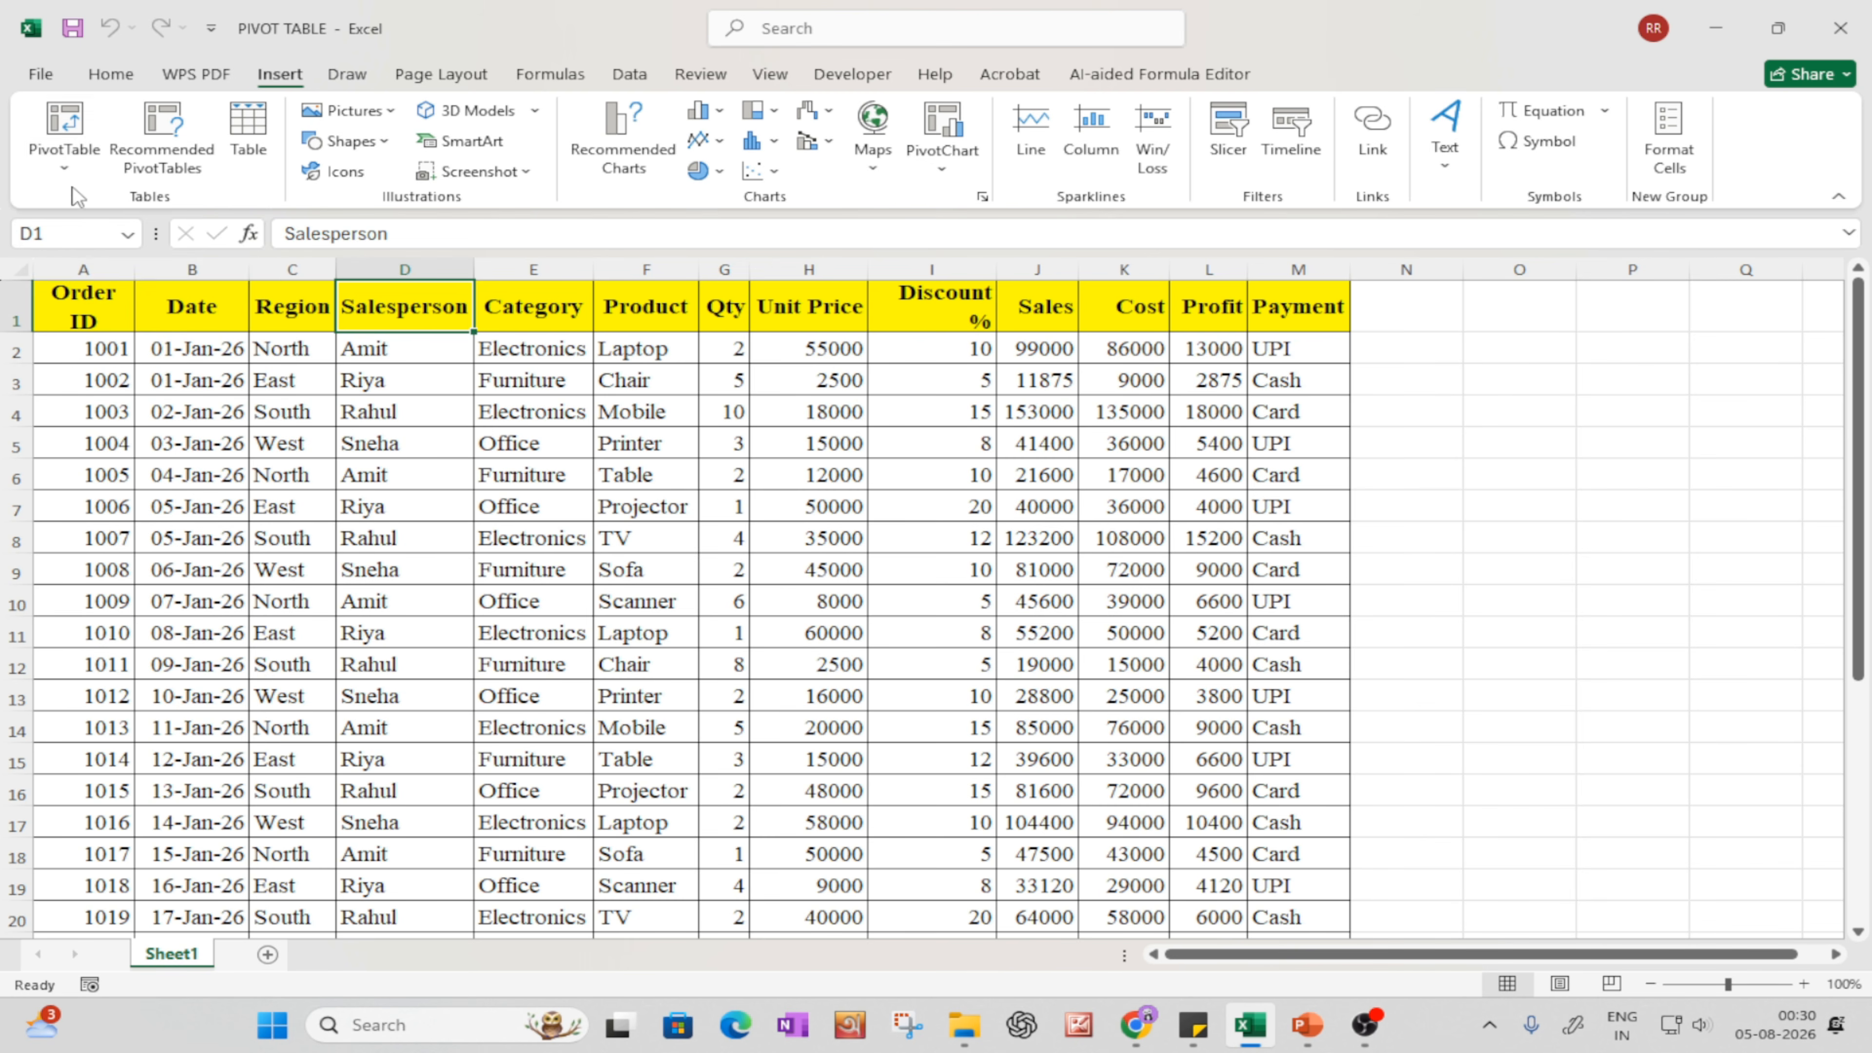
pyautogui.click(61, 164)
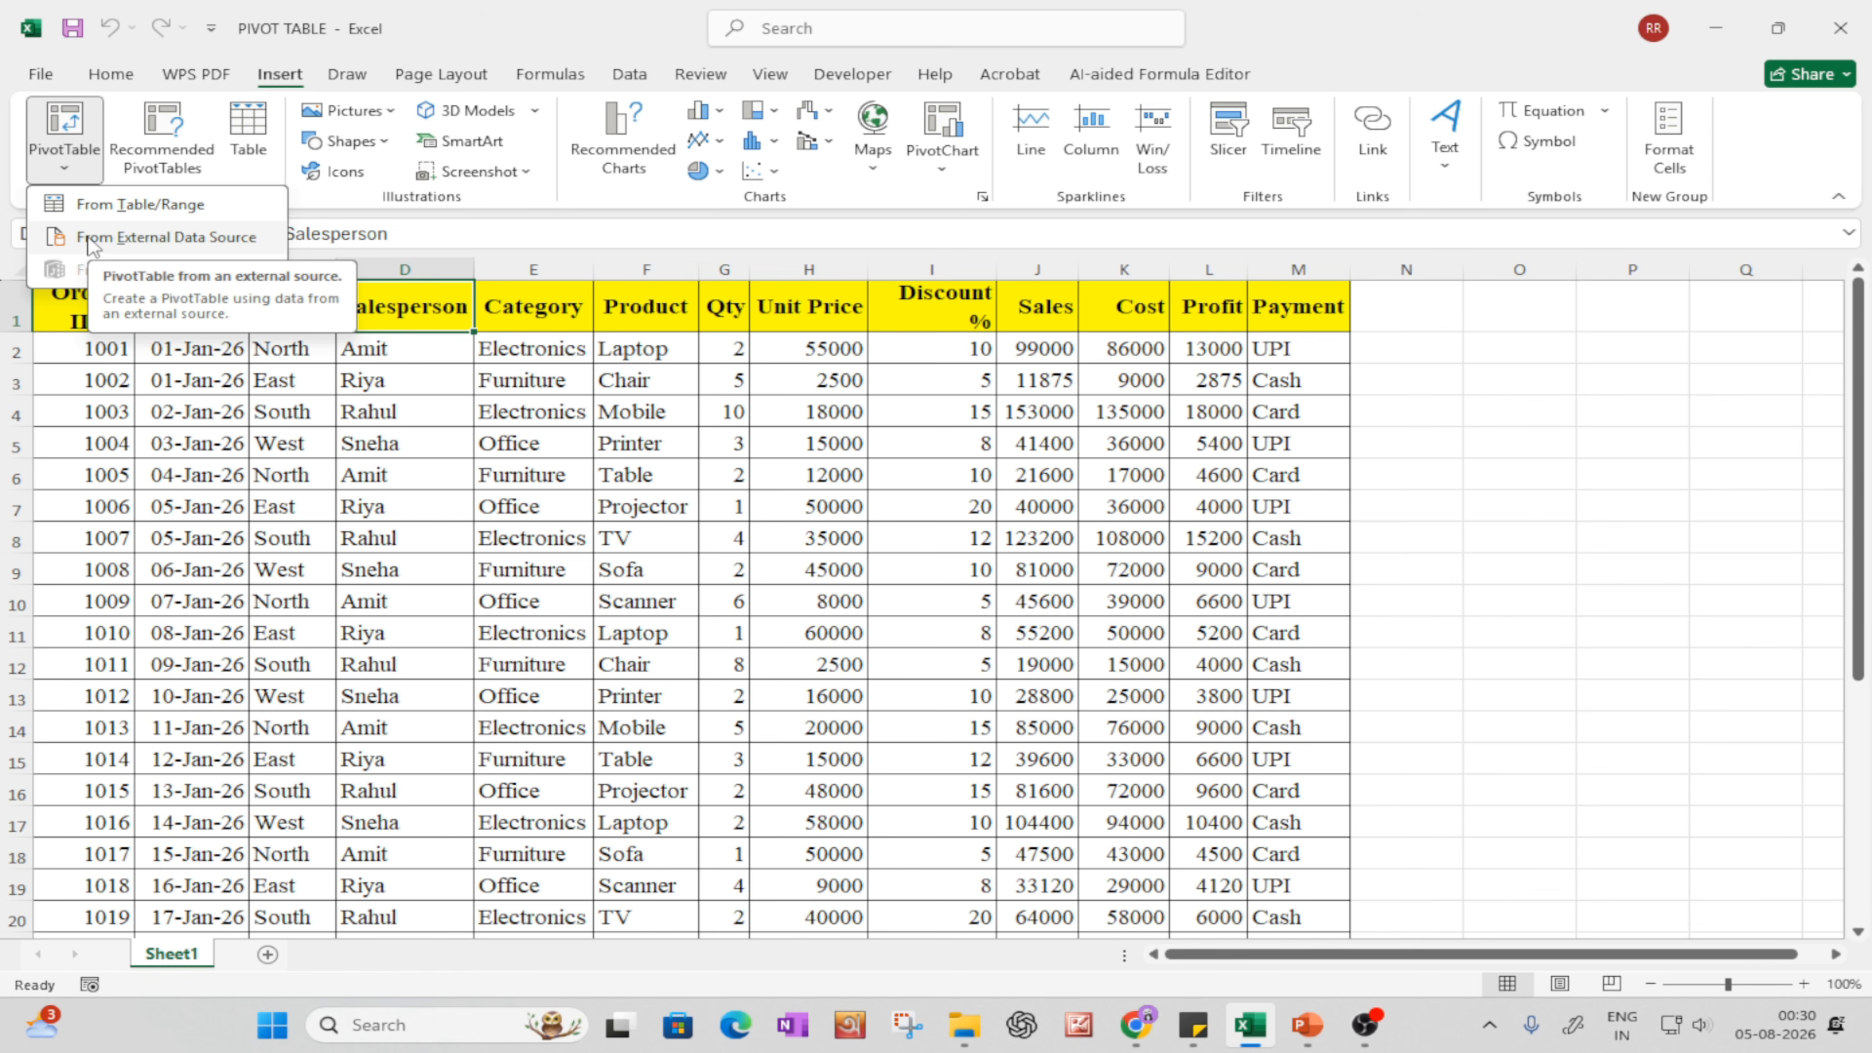
pyautogui.click(97, 206)
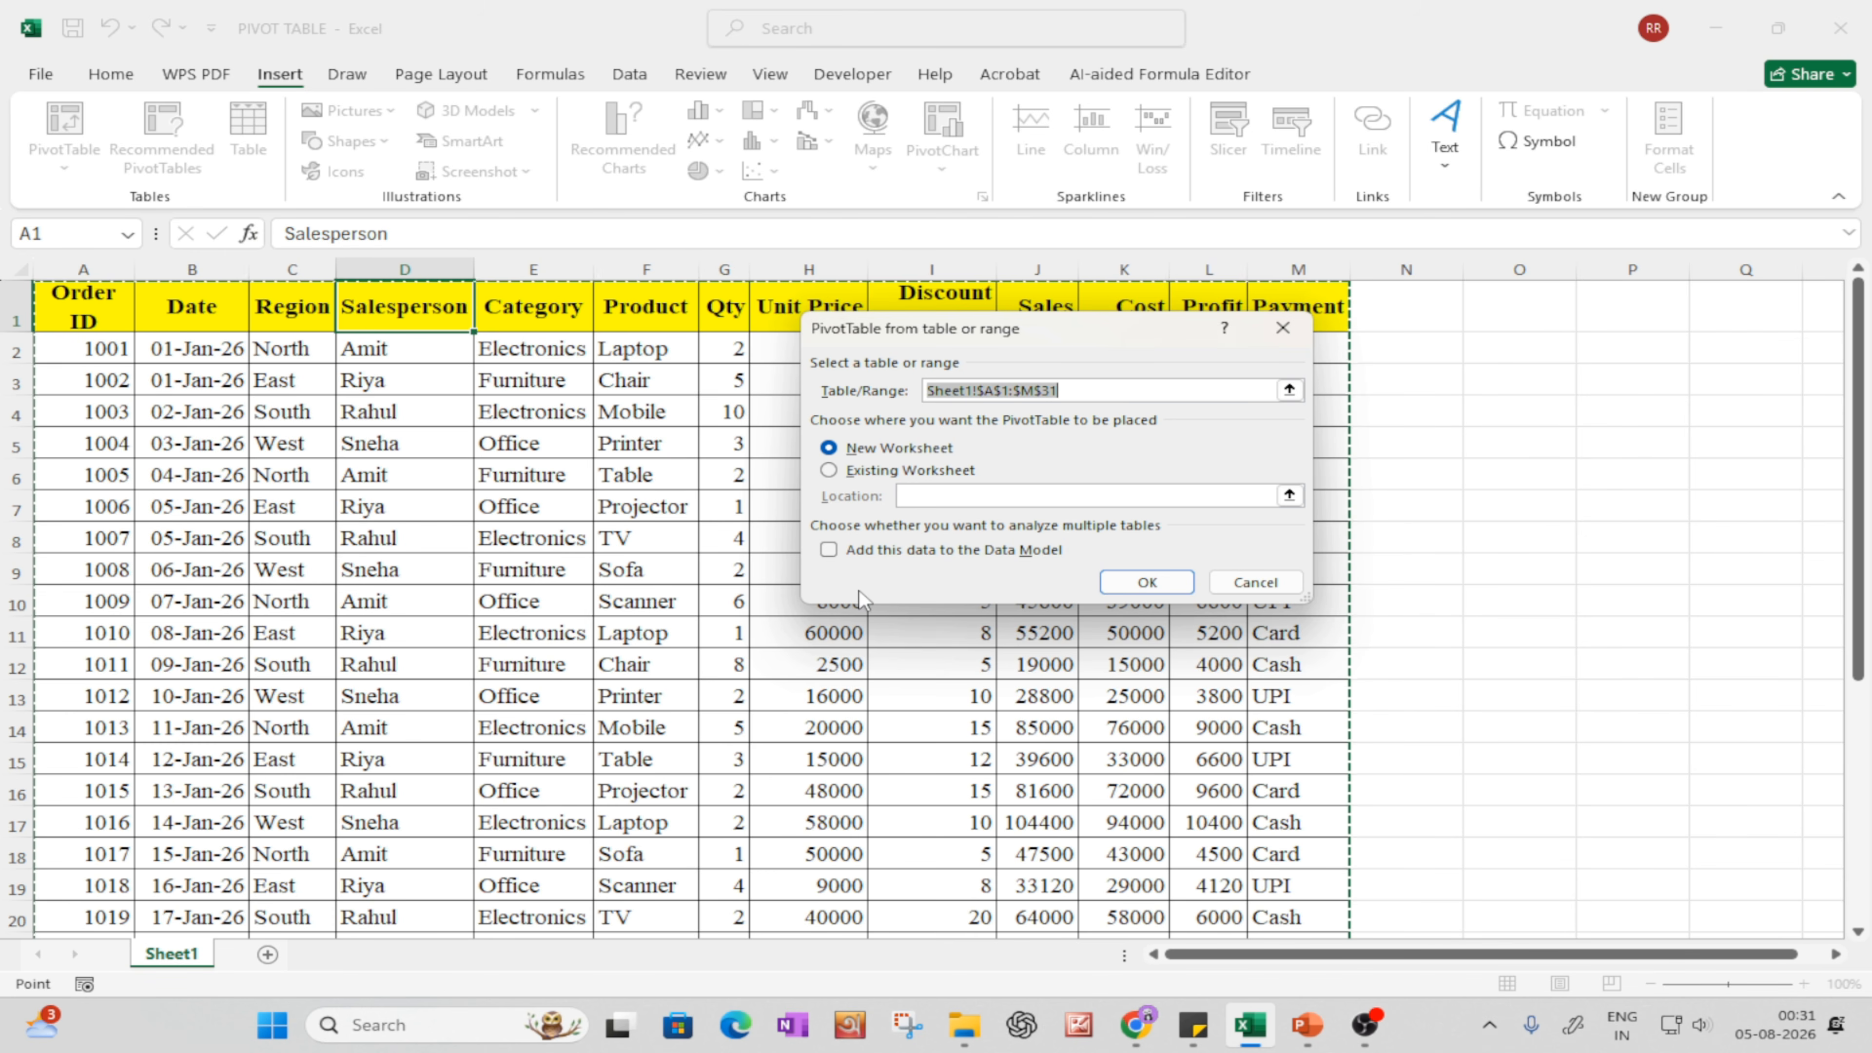
pyautogui.click(1117, 583)
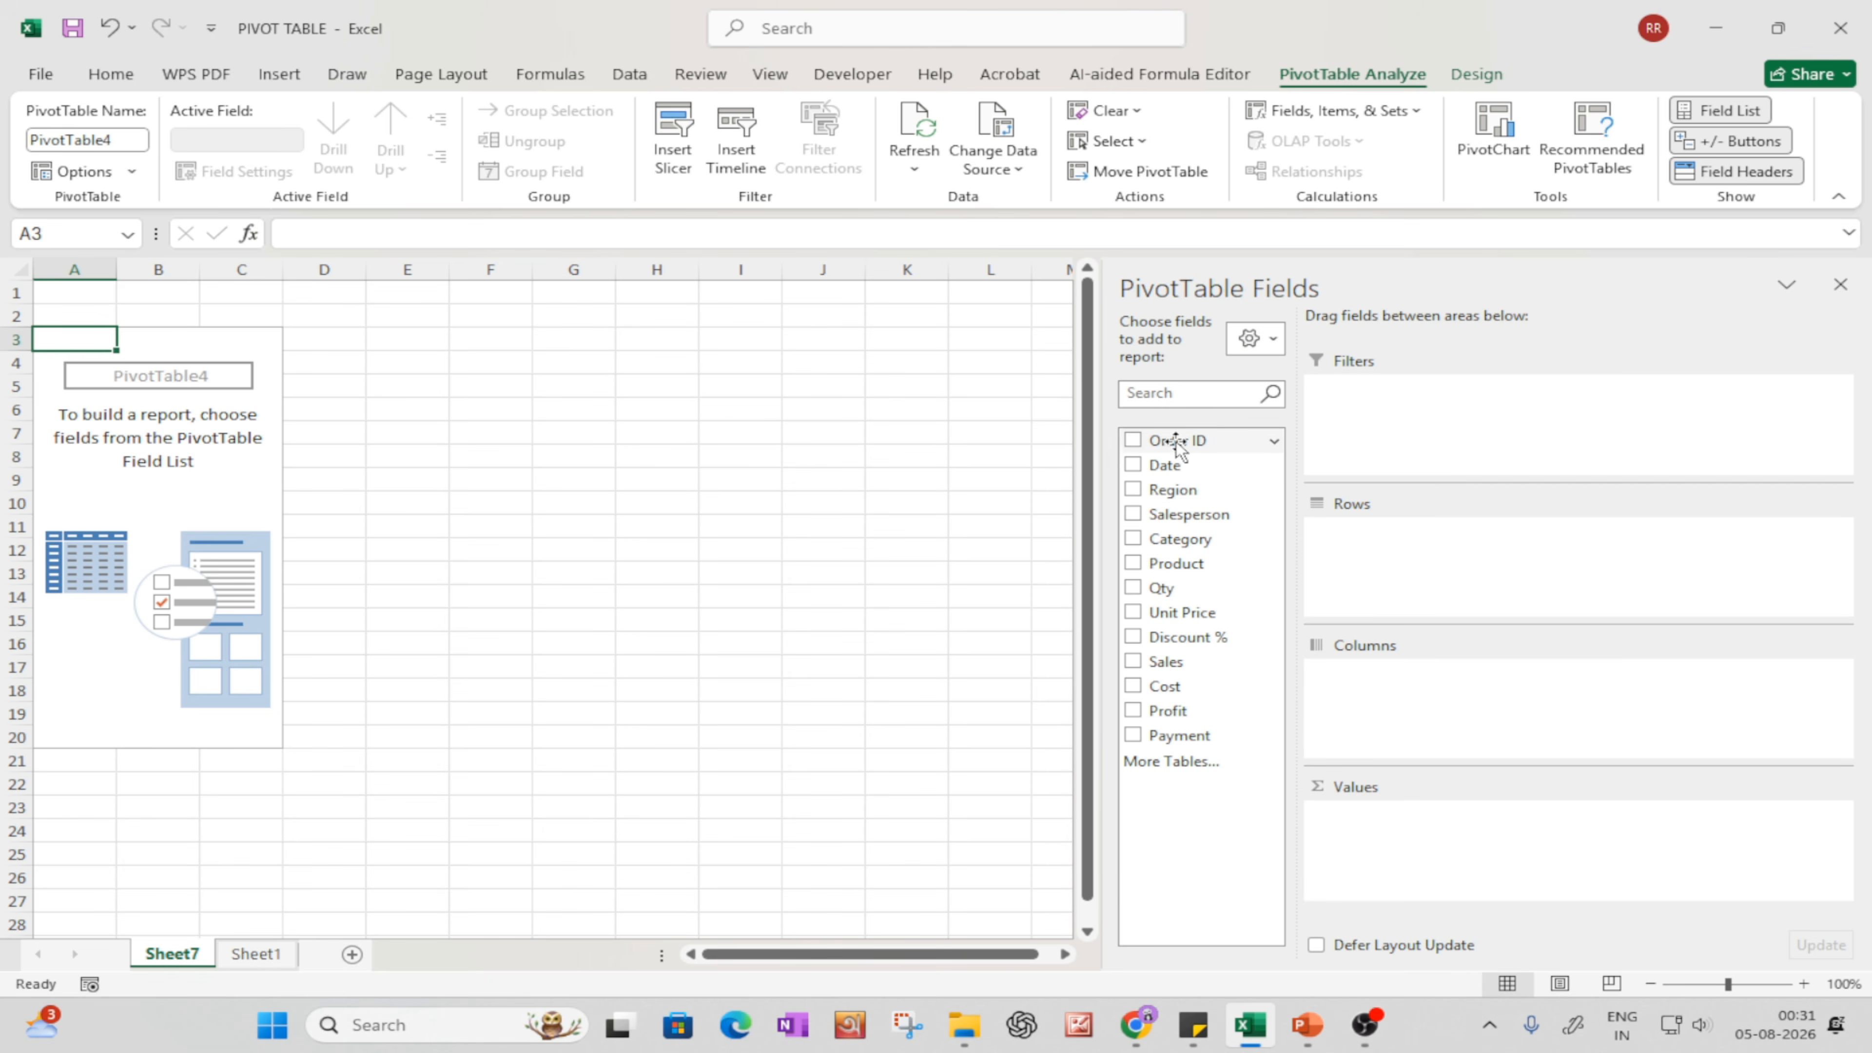
# - Try the Stacked, Fields Section Only and Areas Section Only (2 by 2) layouts for the PivotTable field list, ending on Side-By-Side
pyautogui.click(255, 953)
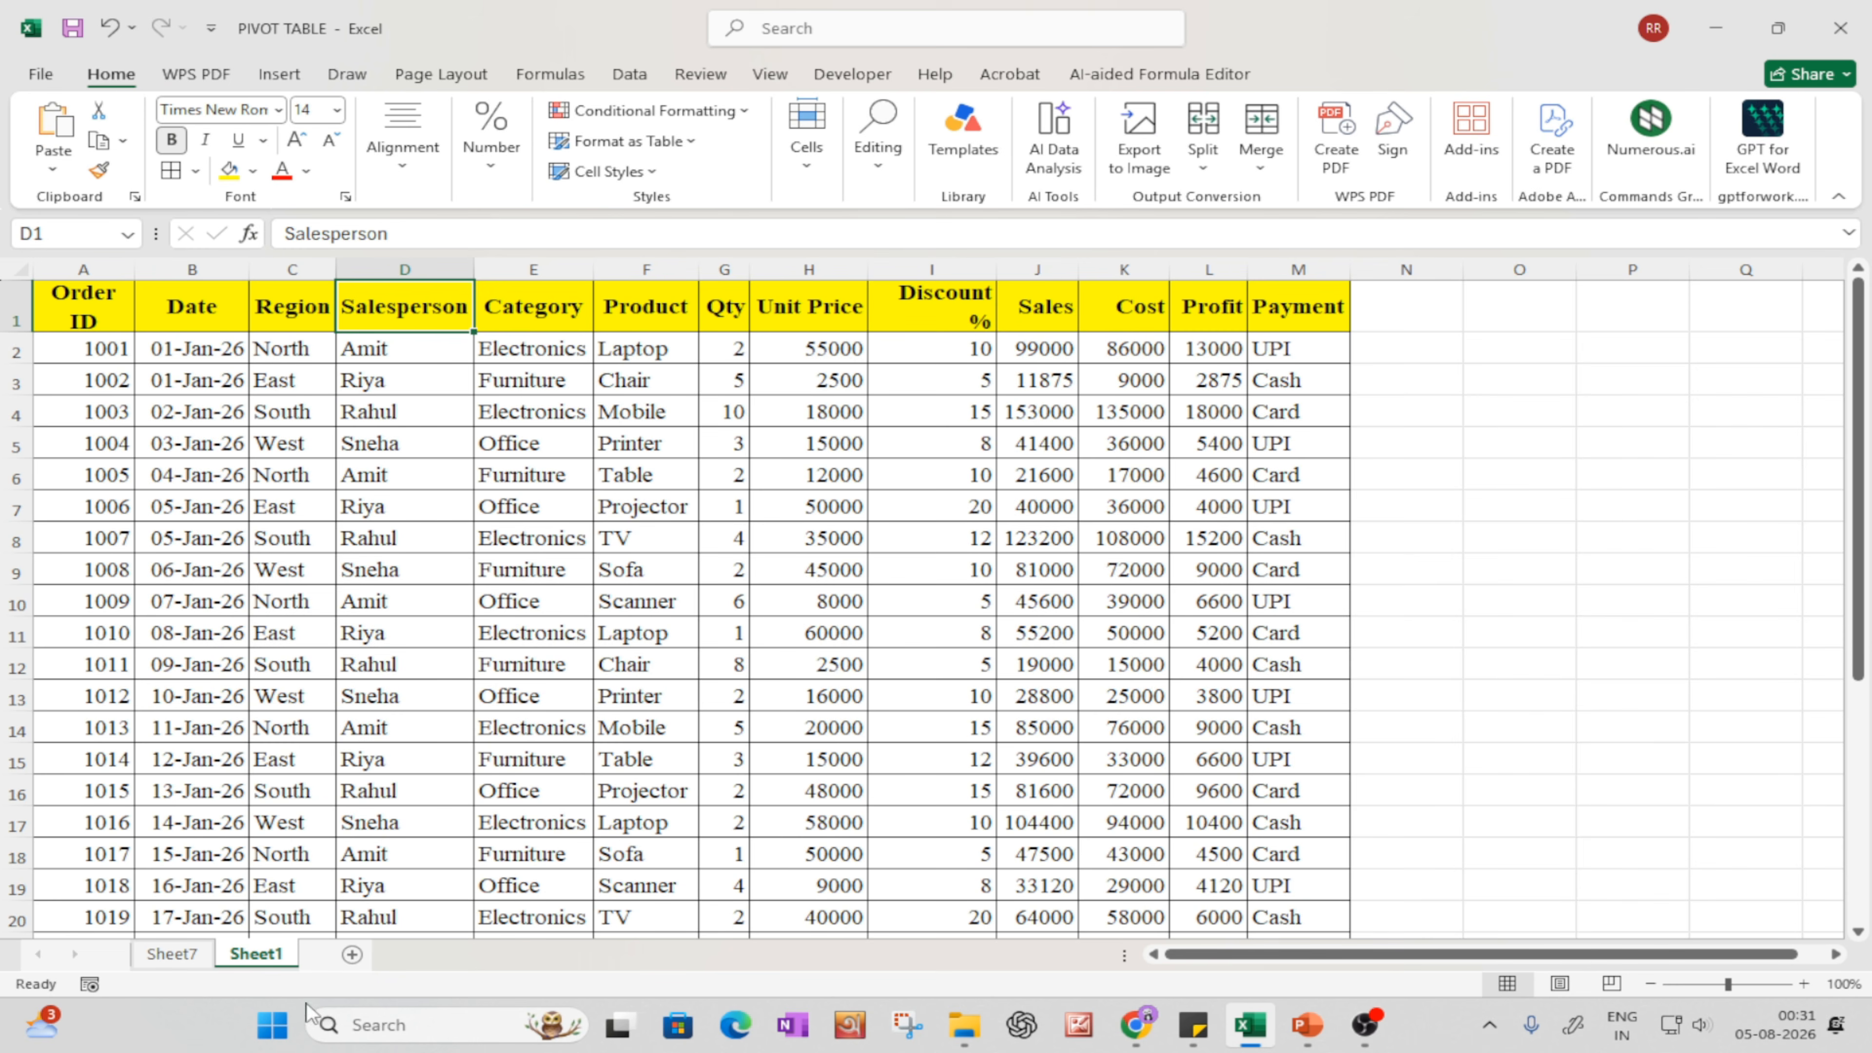
pyautogui.click(197, 959)
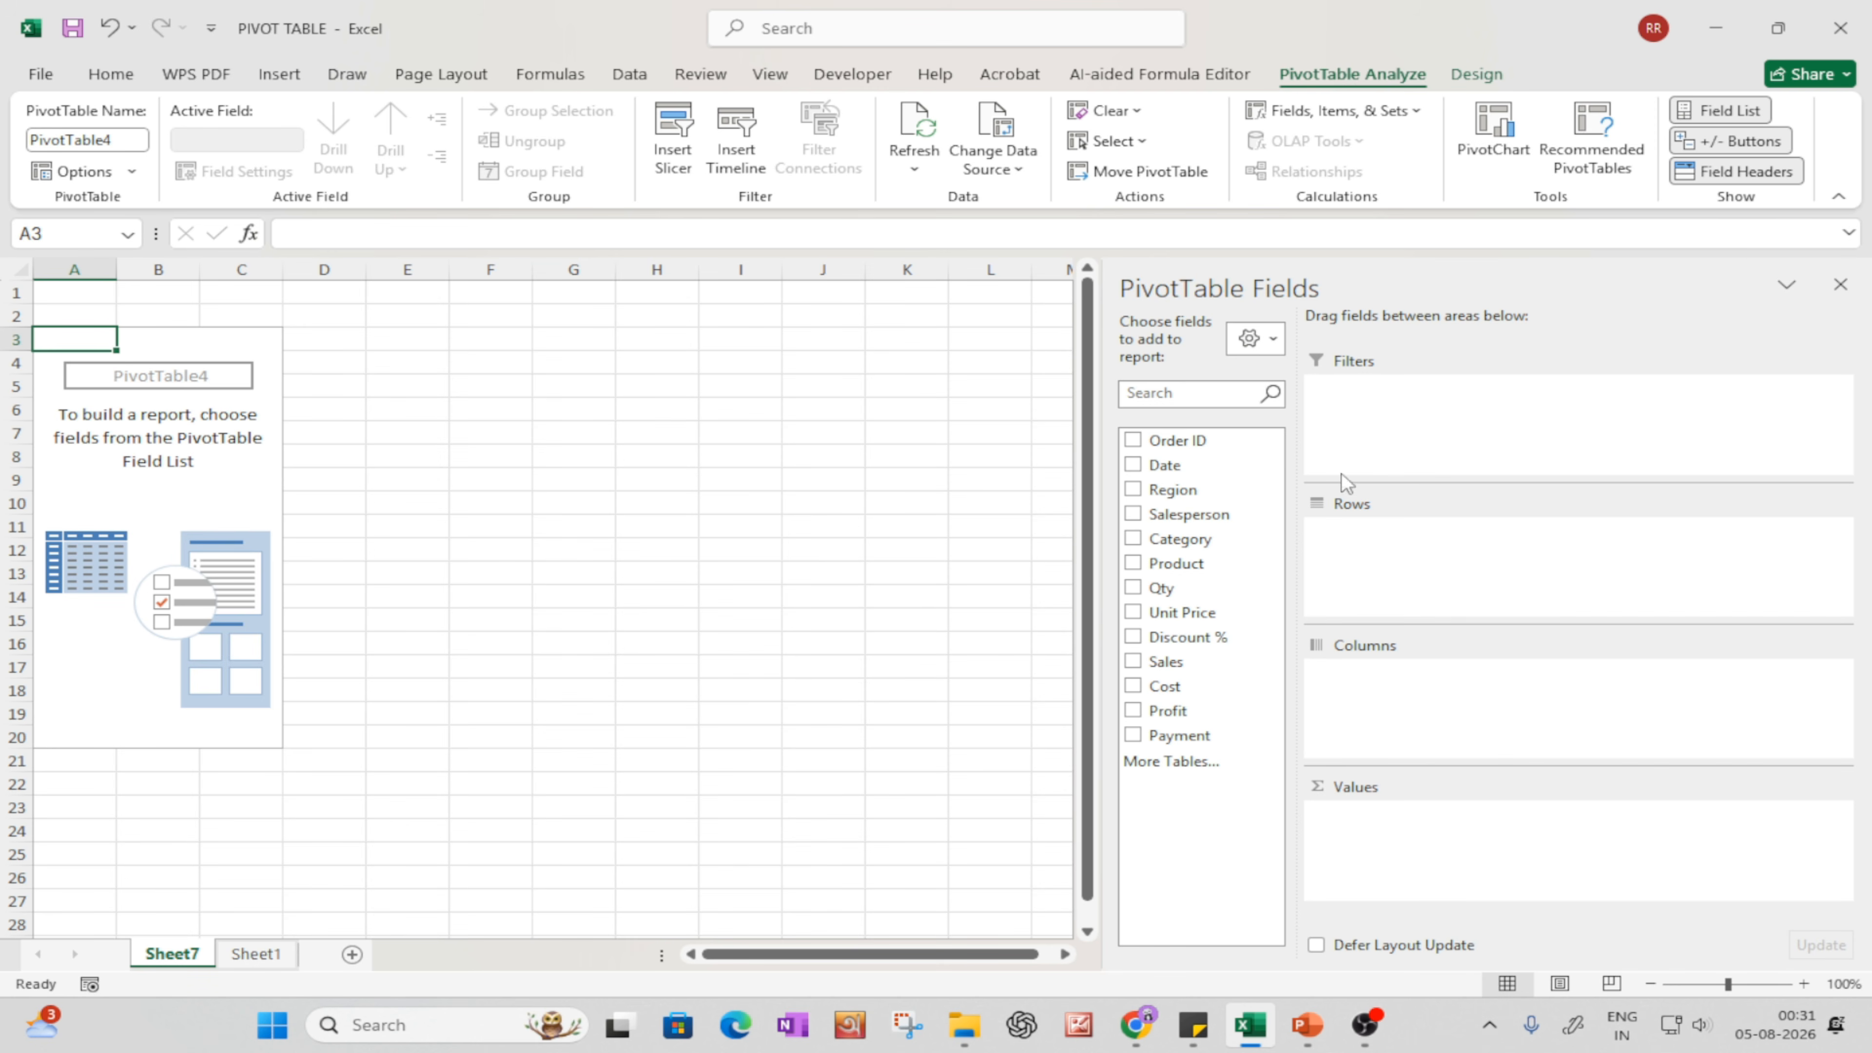
pyautogui.click(1265, 344)
pyautogui.click(1269, 336)
pyautogui.click(1269, 335)
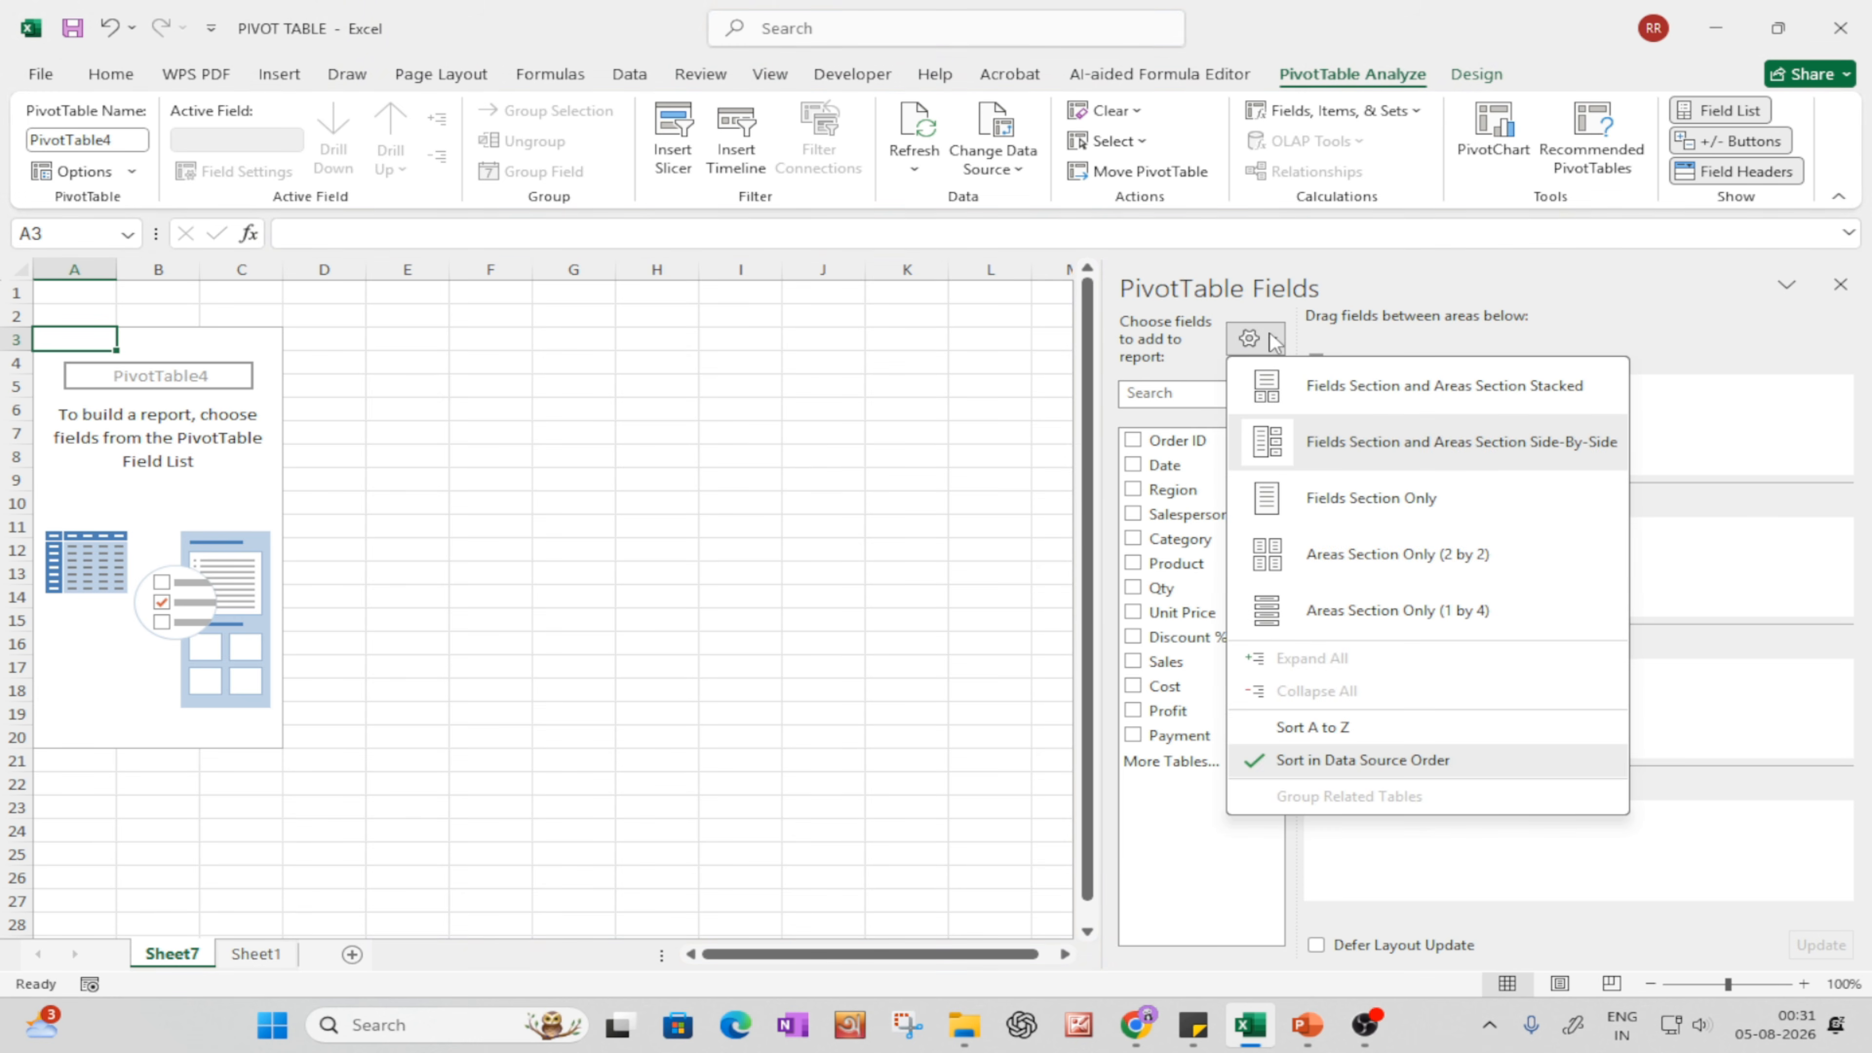
pyautogui.click(1322, 384)
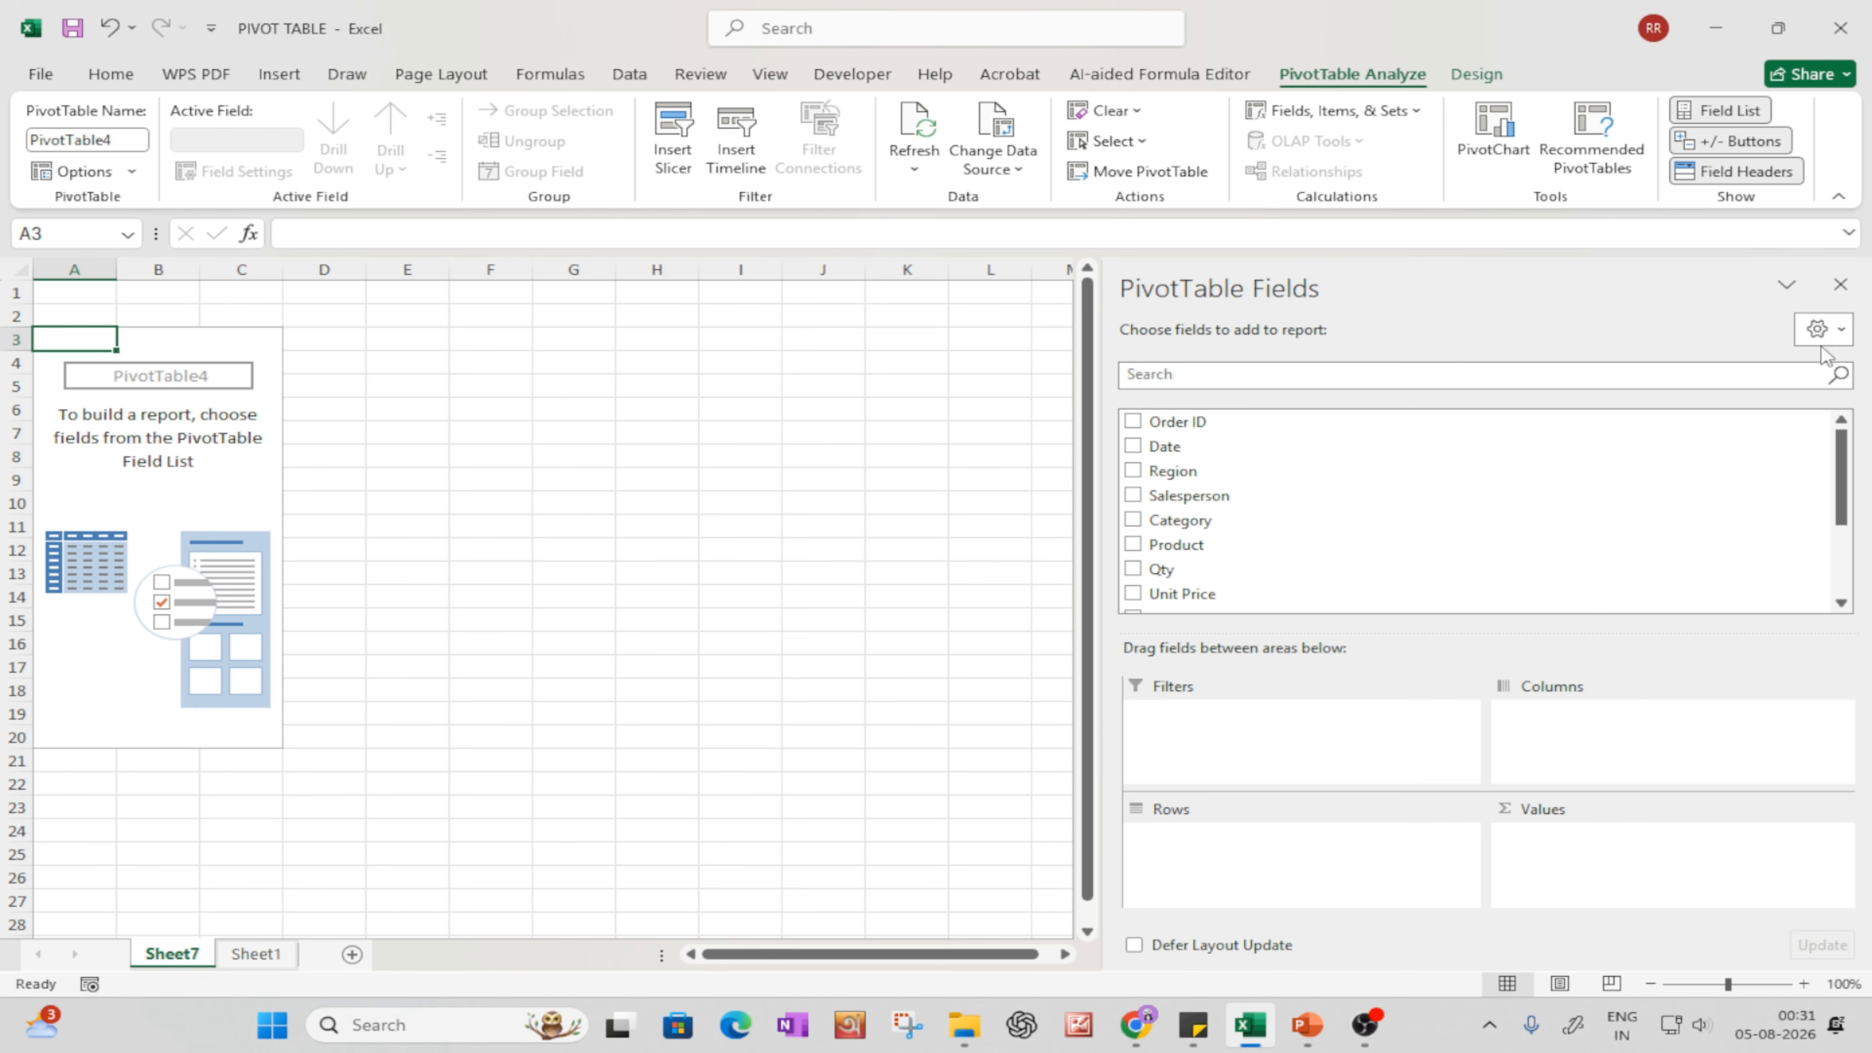
pyautogui.click(1822, 330)
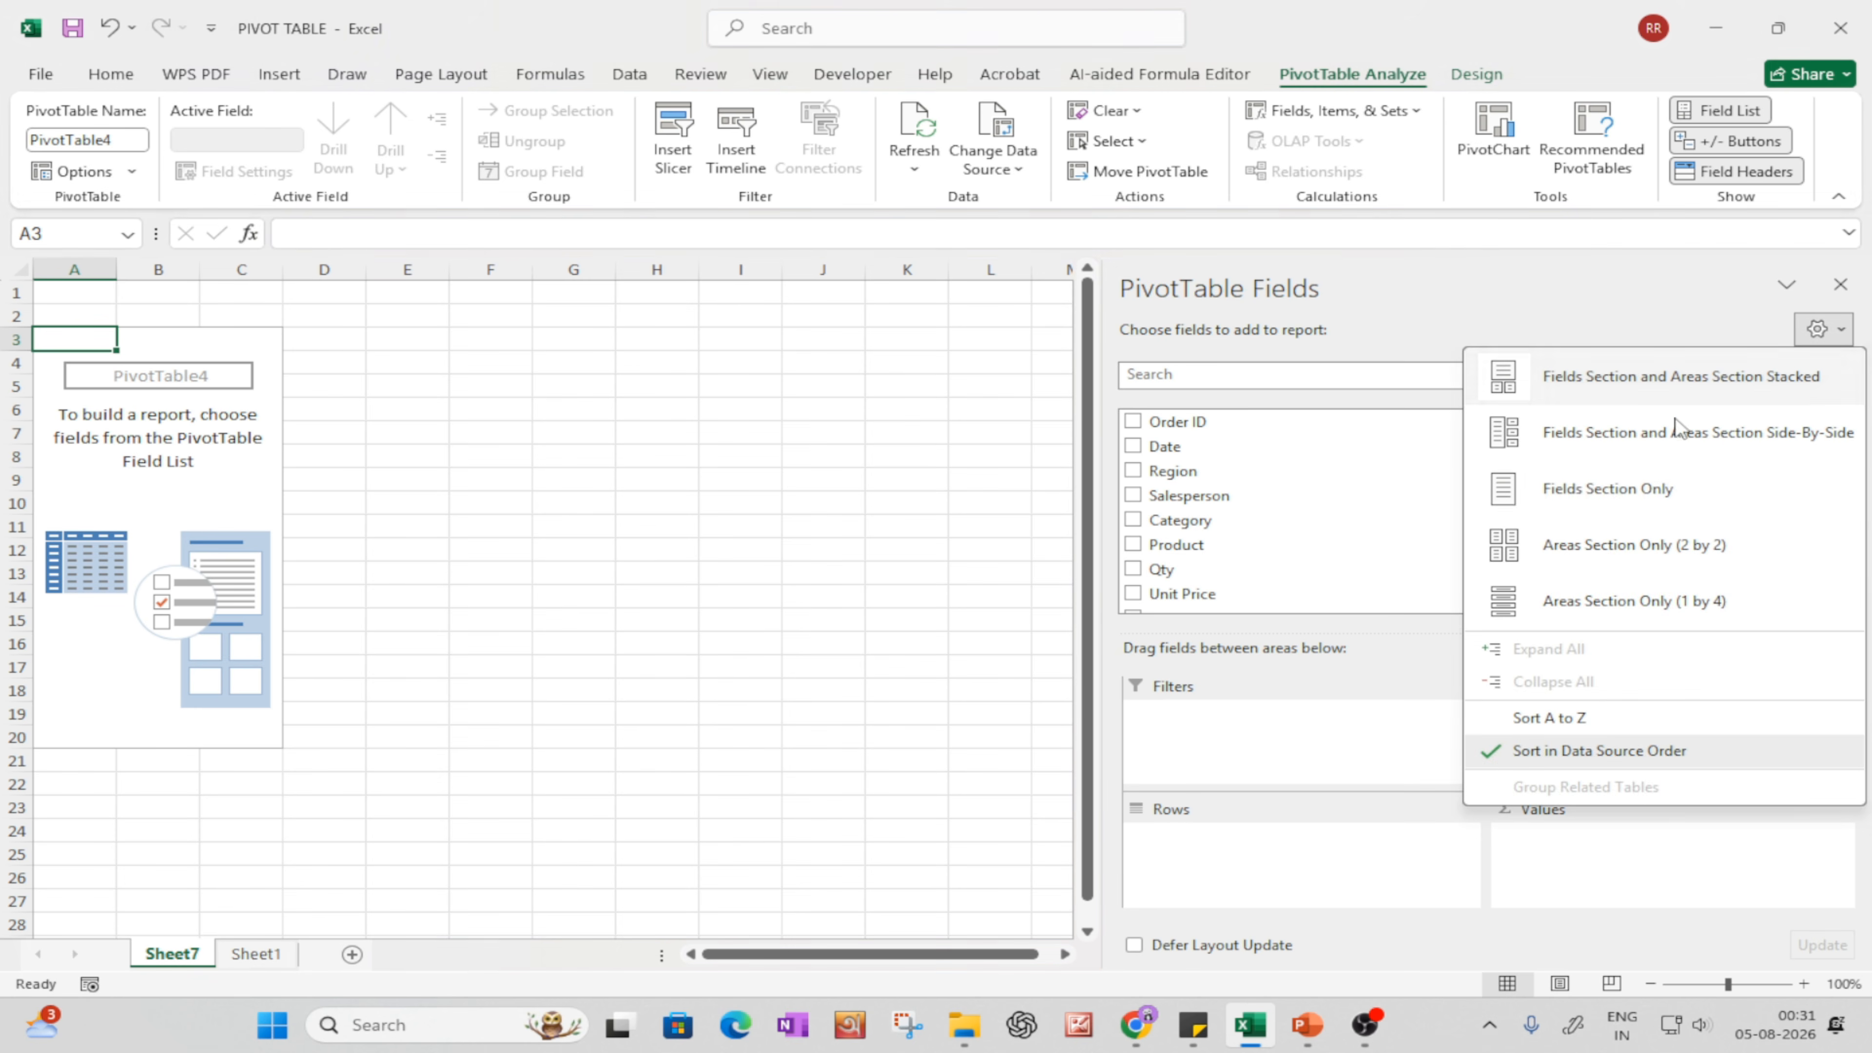
pyautogui.click(1561, 506)
pyautogui.click(1837, 331)
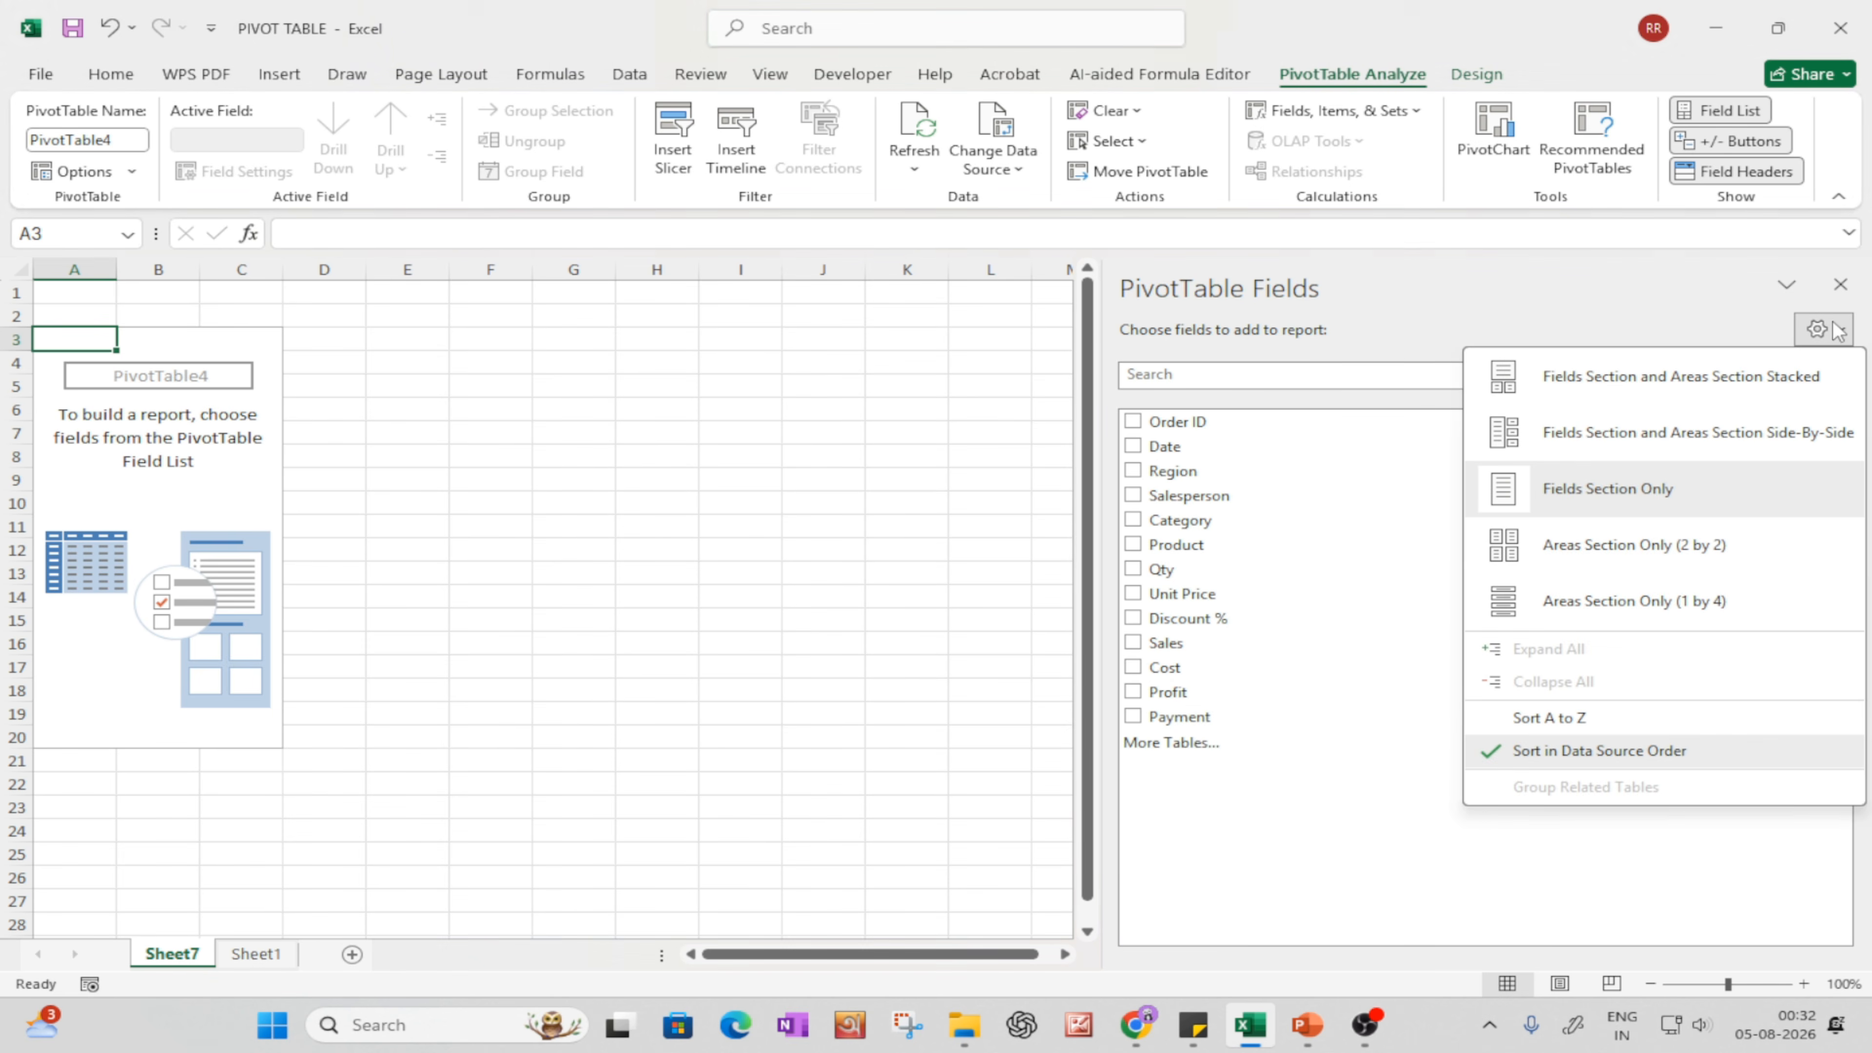
pyautogui.click(1577, 567)
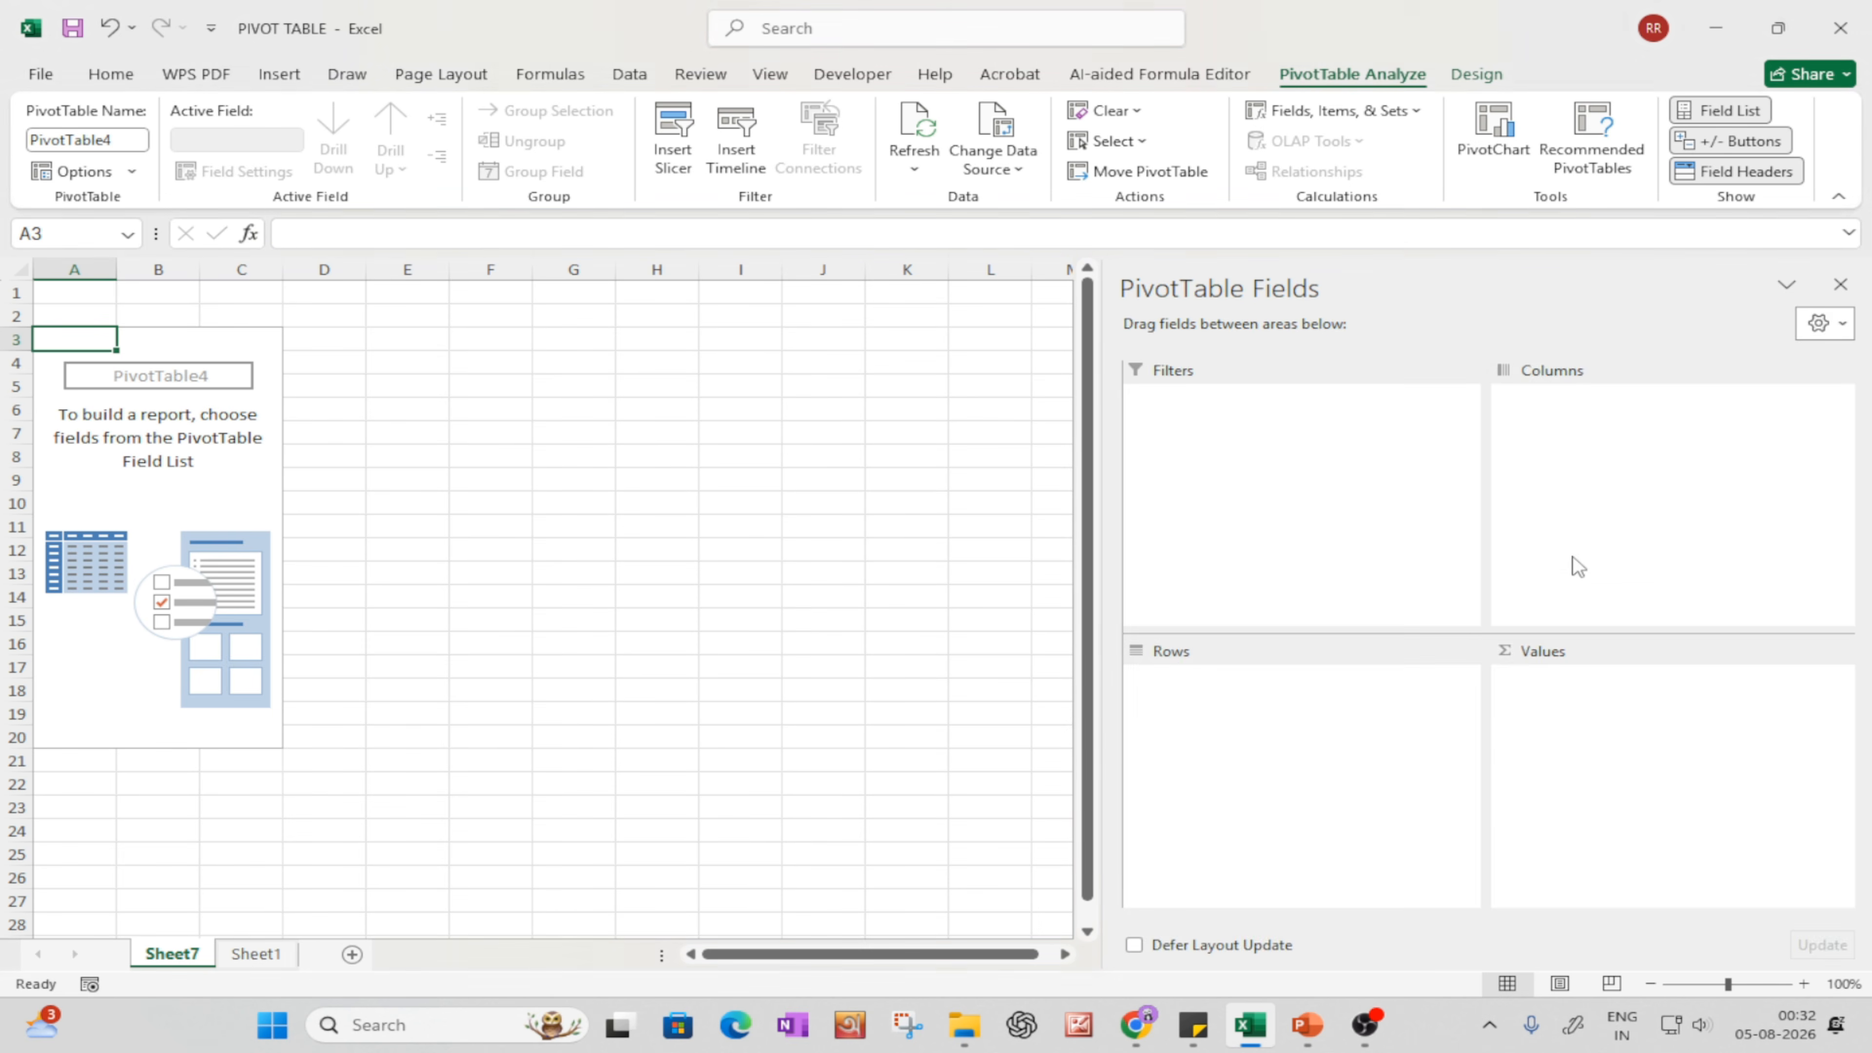
pyautogui.click(1820, 324)
pyautogui.click(1554, 446)
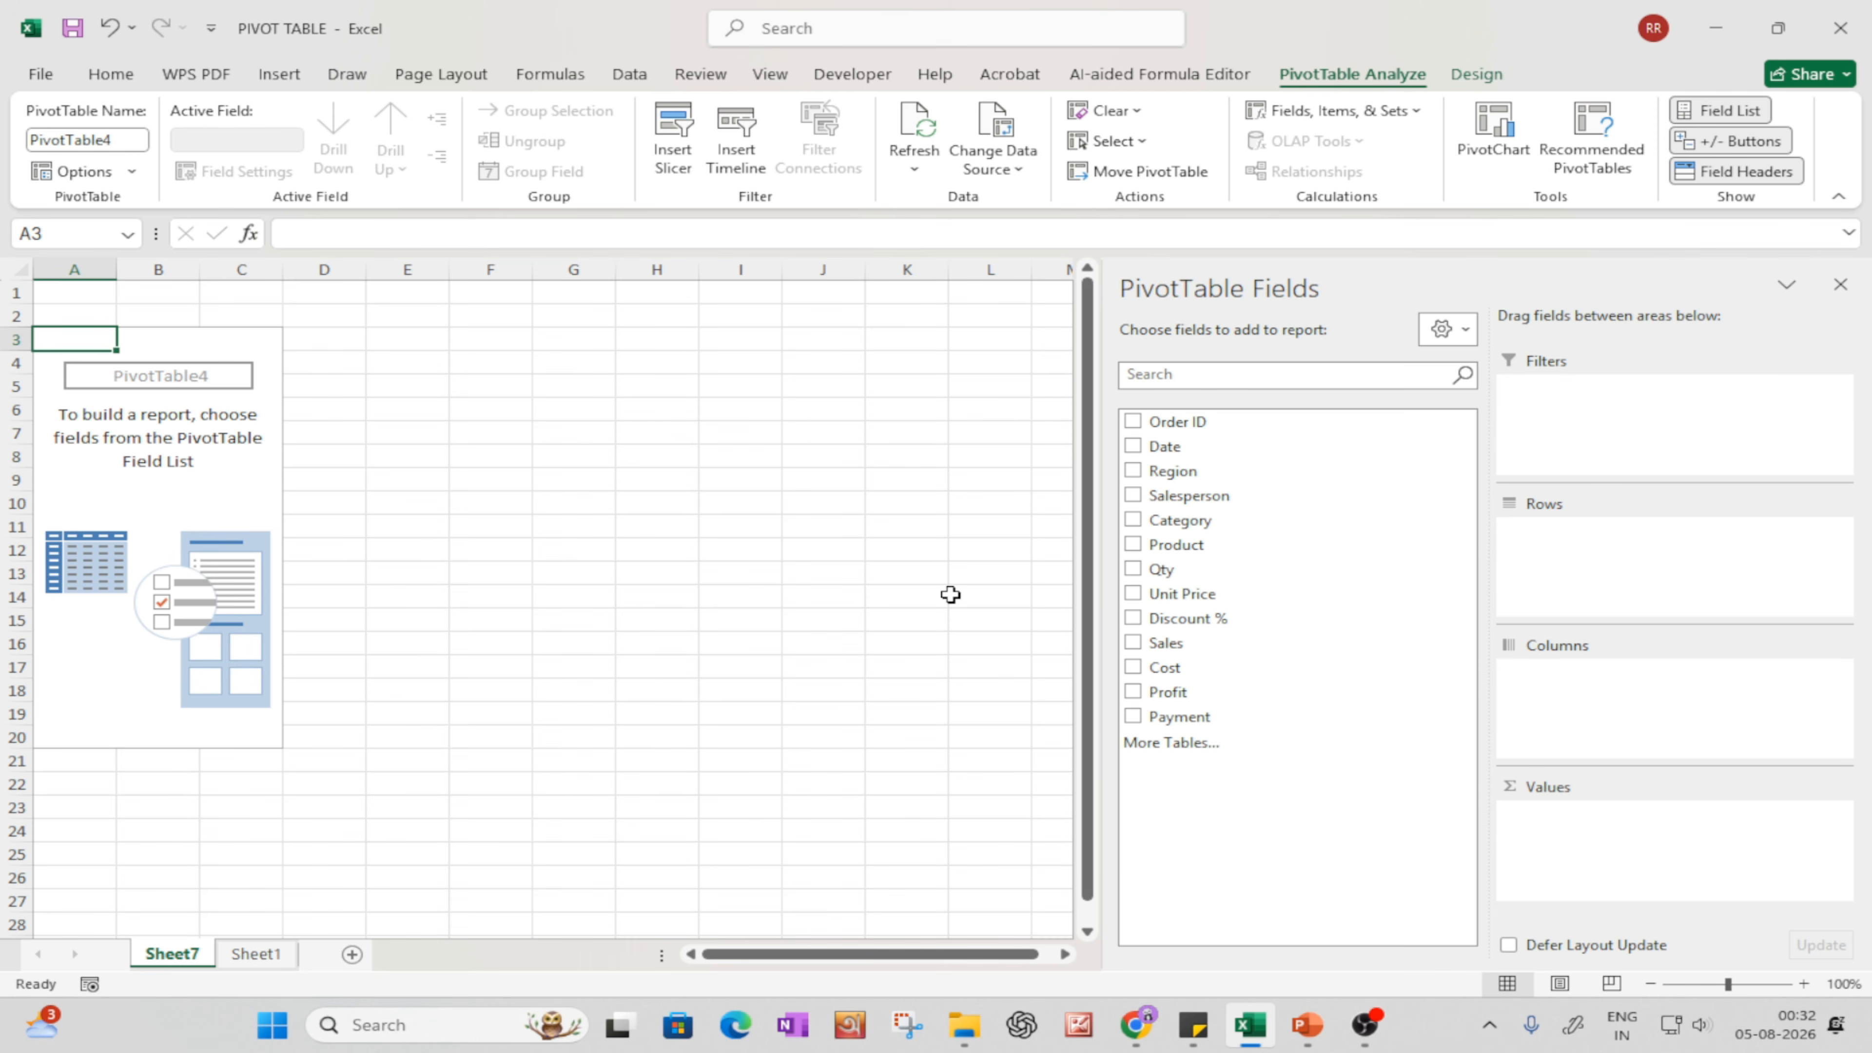
# - Hide the PivotTable field list and select cells inside and outside the empty PivotTable
pyautogui.click(1842, 288)
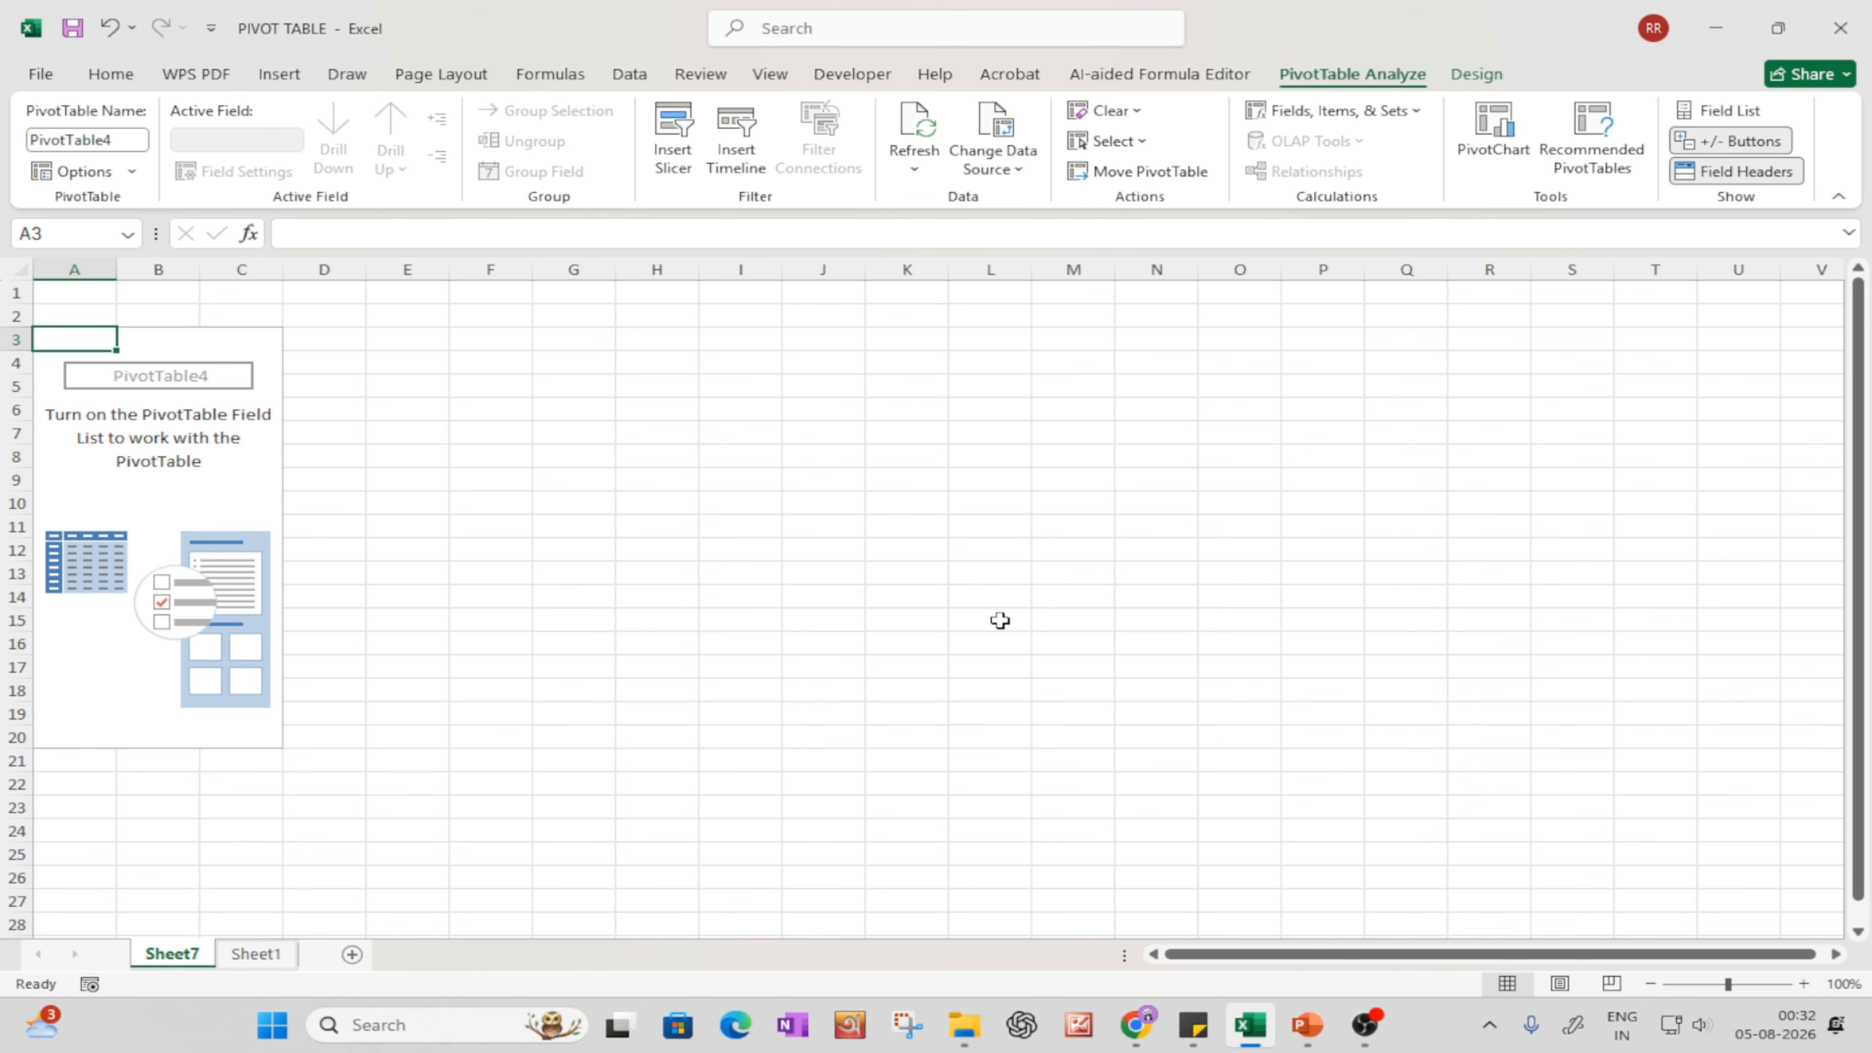
pyautogui.click(158, 508)
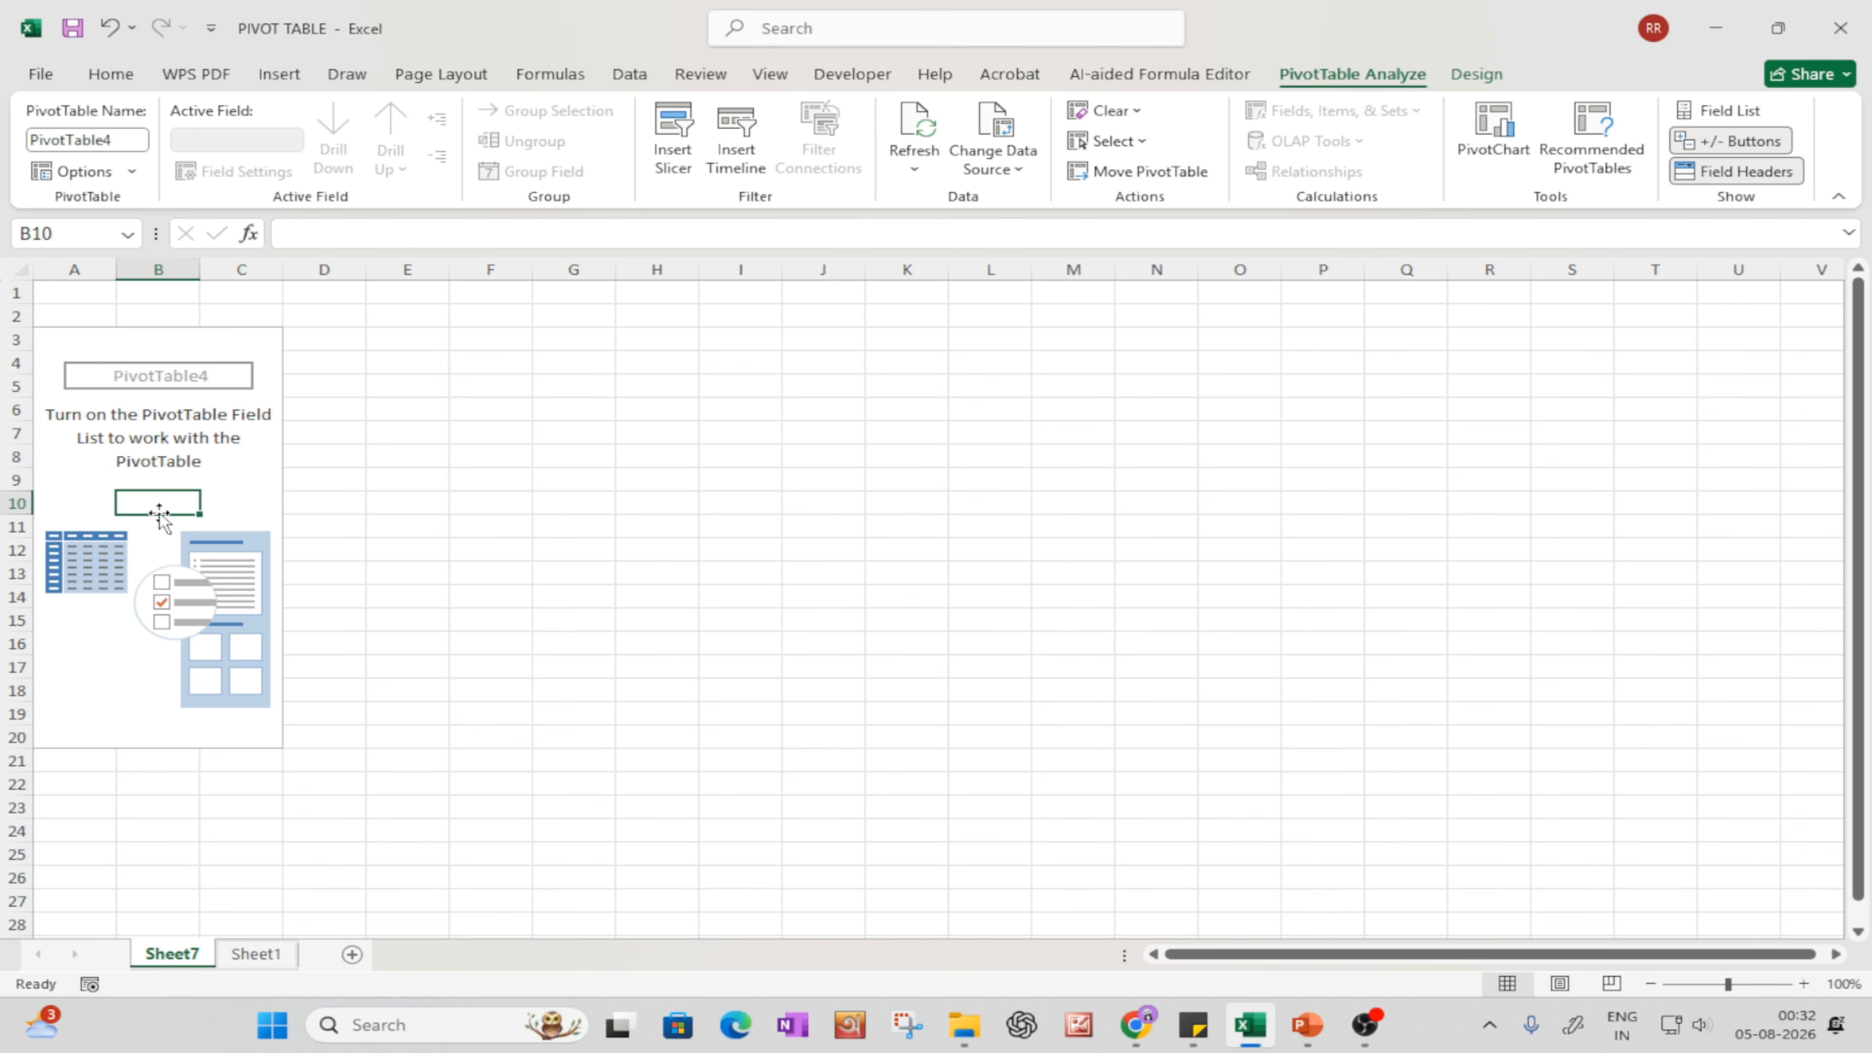
pyautogui.click(648, 565)
pyautogui.click(157, 479)
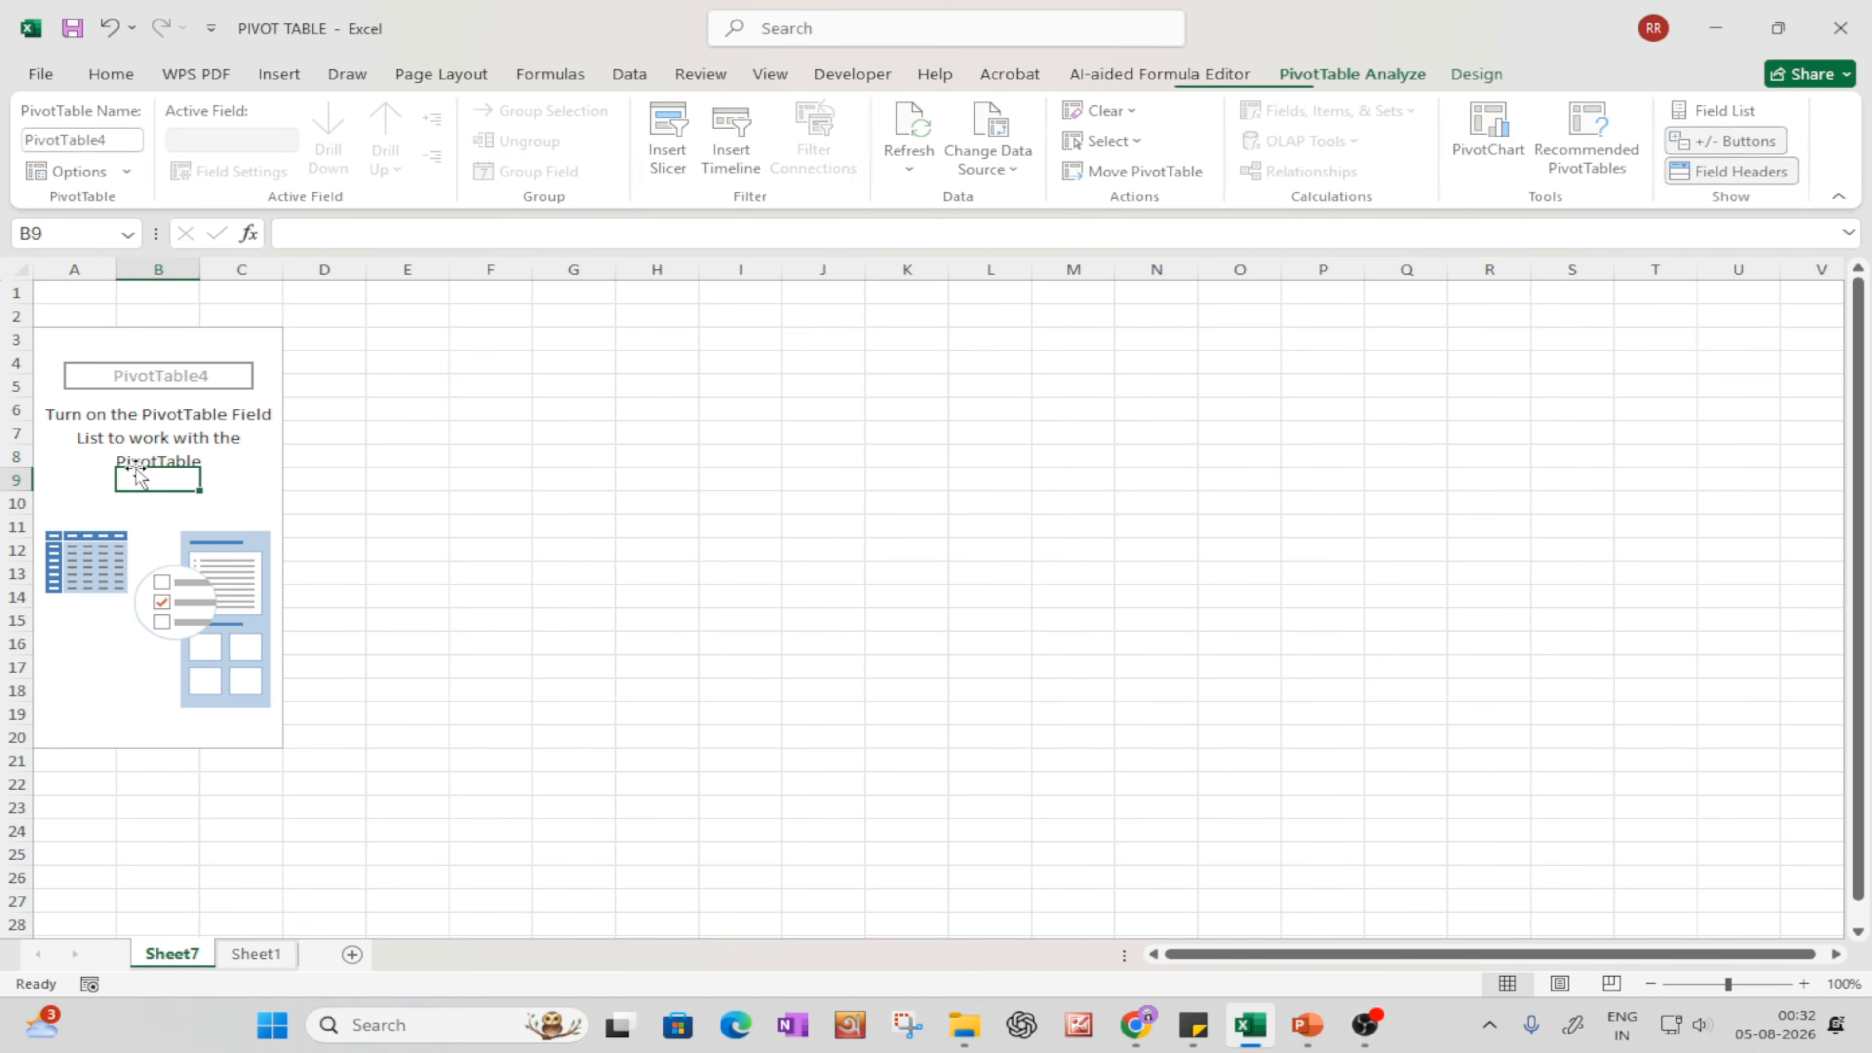
pyautogui.click(215, 520)
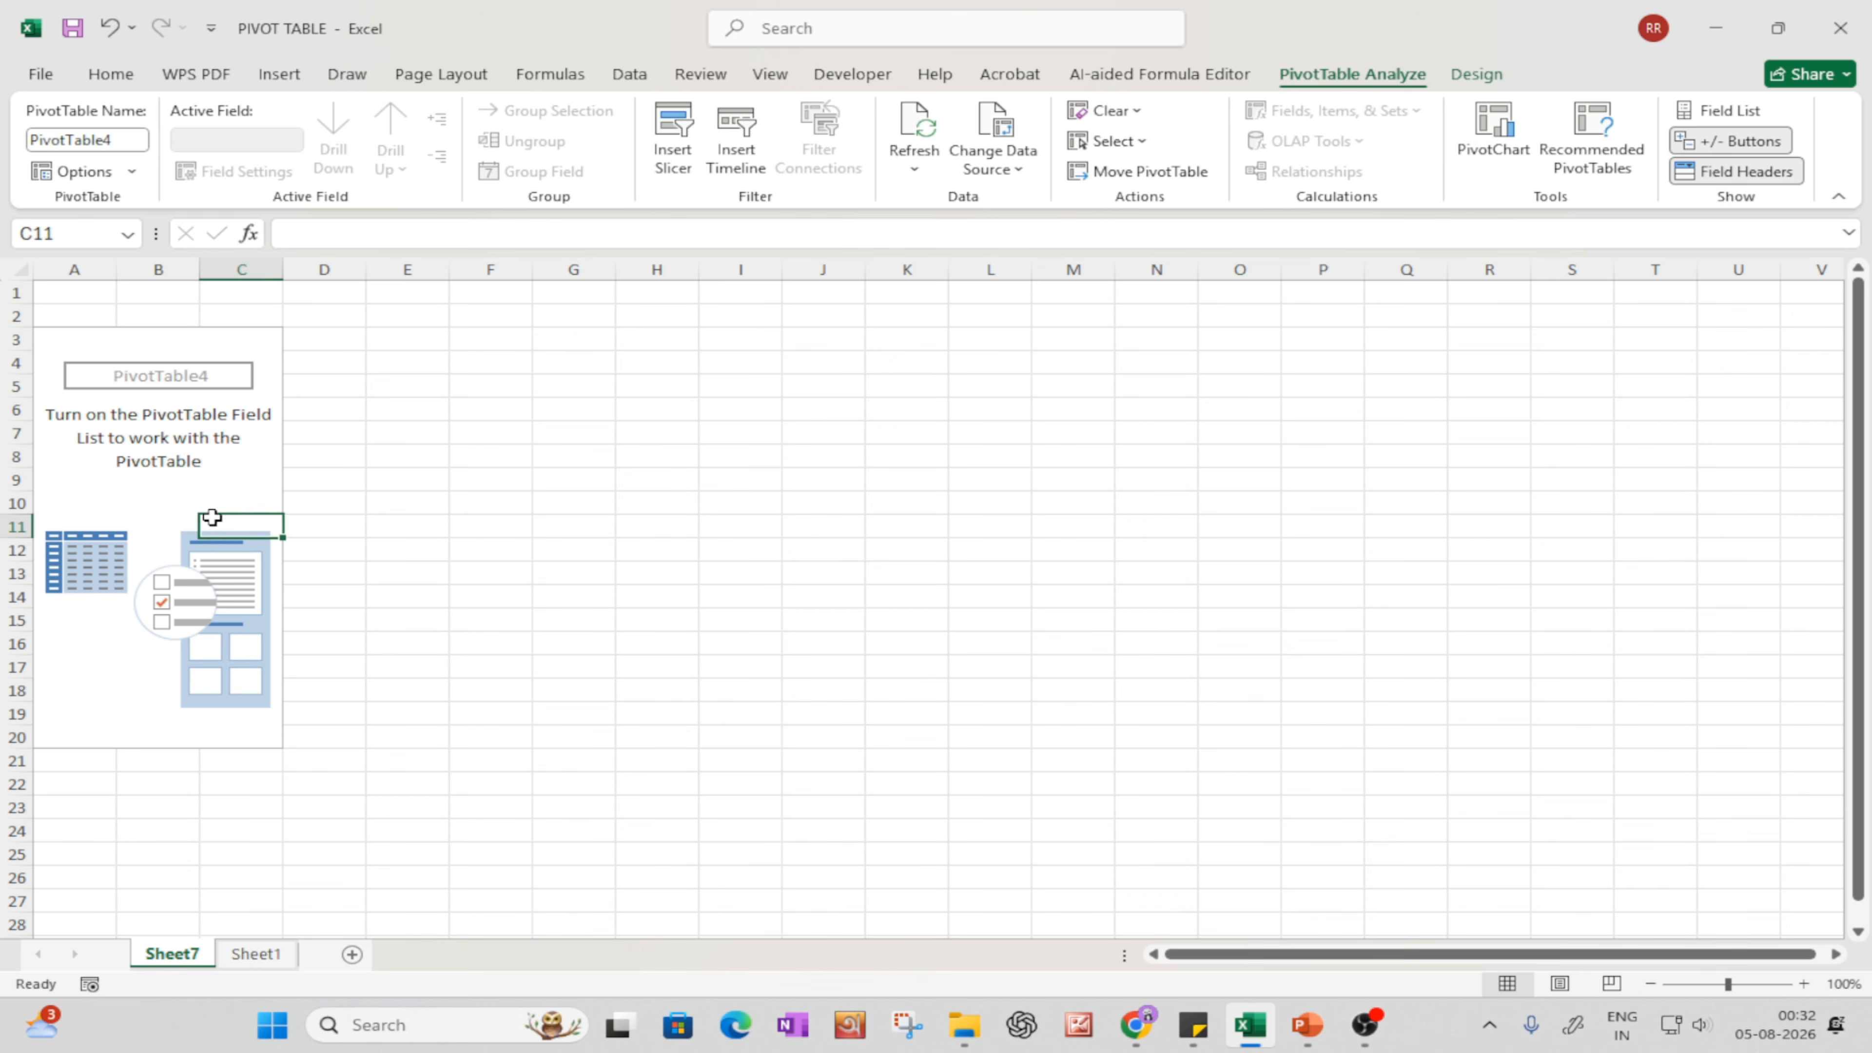
pyautogui.click(1400, 584)
pyautogui.click(188, 526)
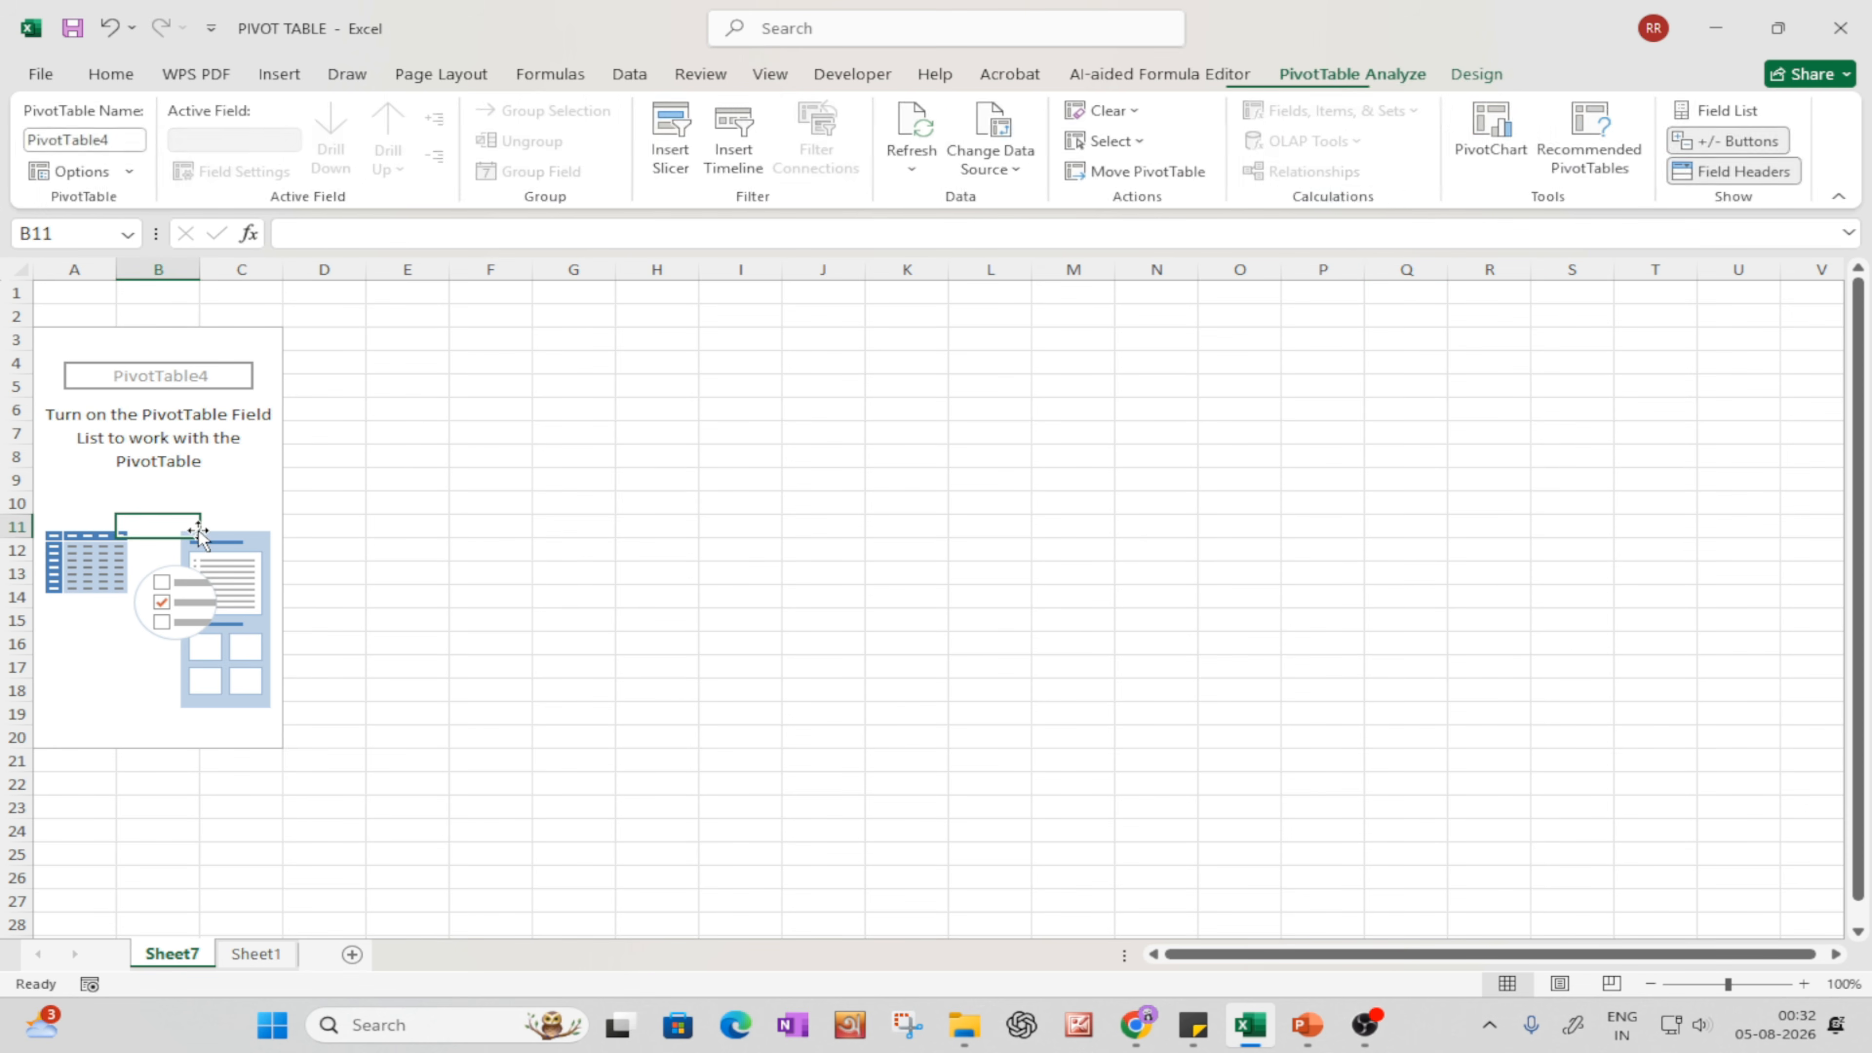
pyautogui.click(850, 565)
pyautogui.click(1391, 618)
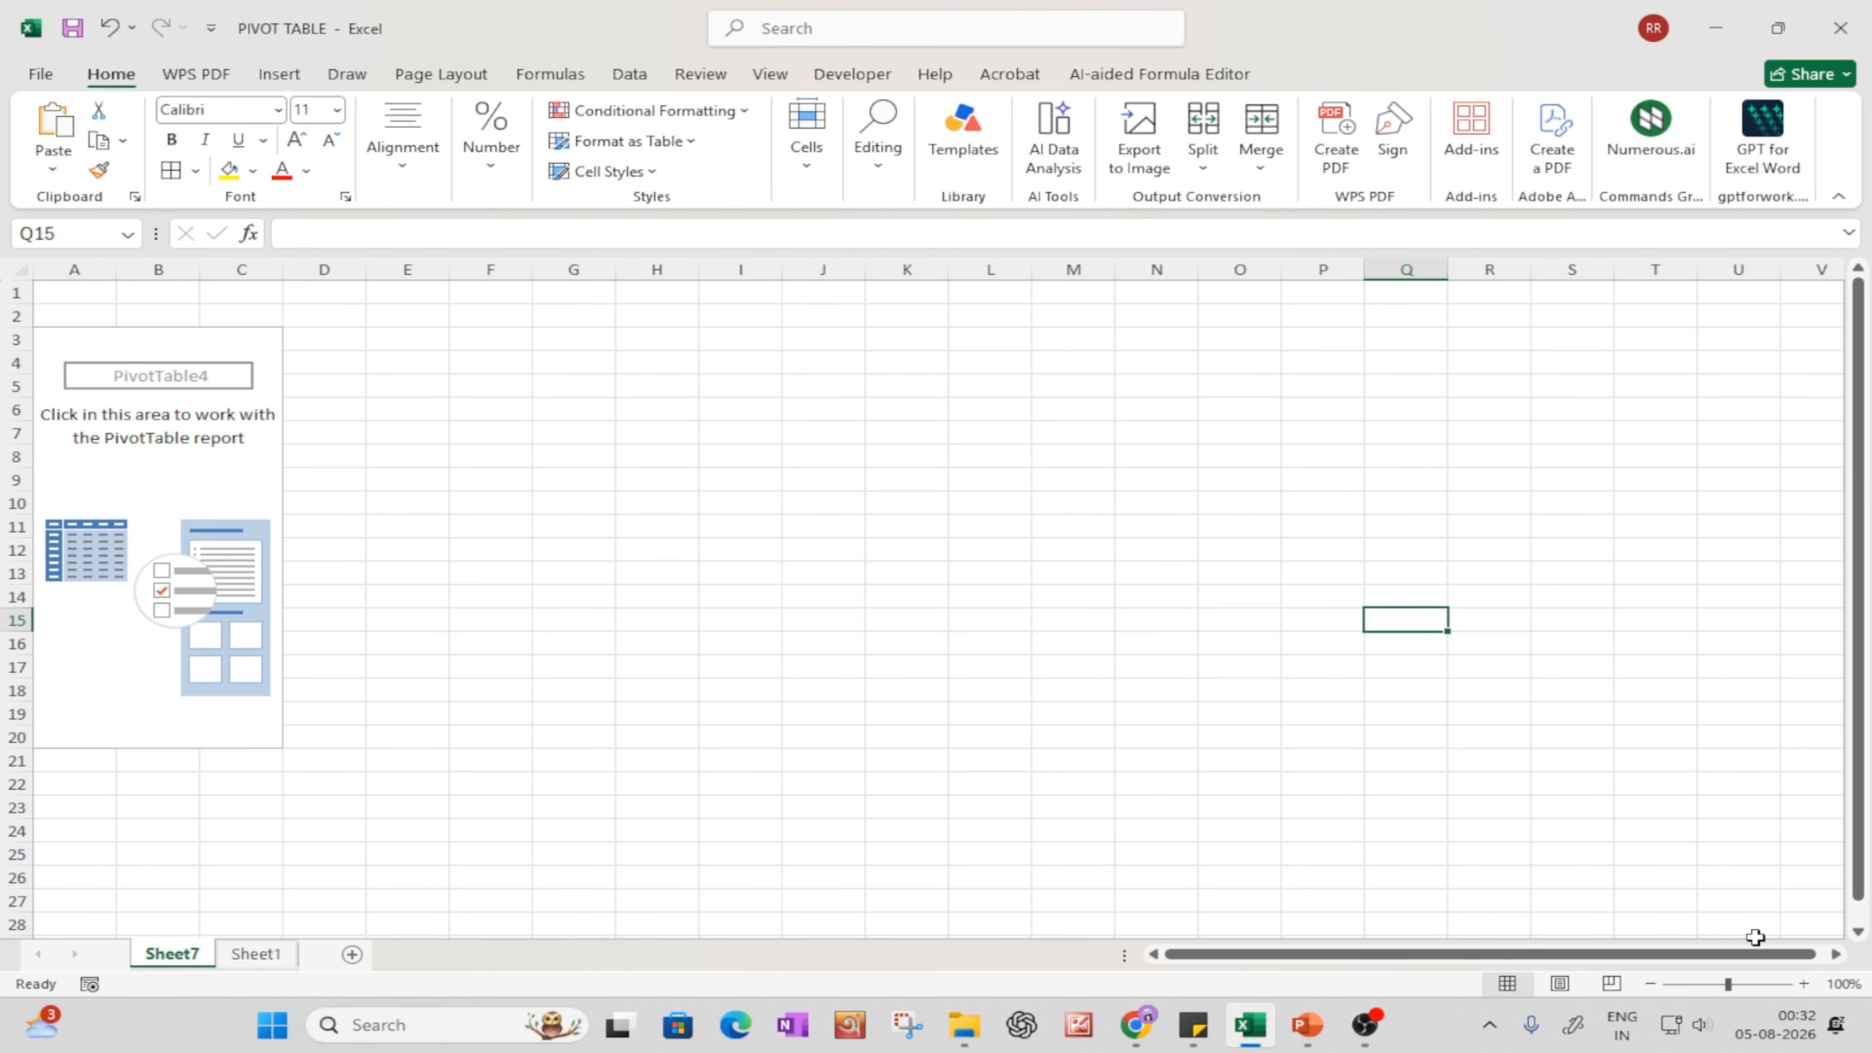
# - Turn the field list back on for the empty PivotTable
pyautogui.click(1803, 984)
pyautogui.click(1803, 984)
pyautogui.click(1803, 984)
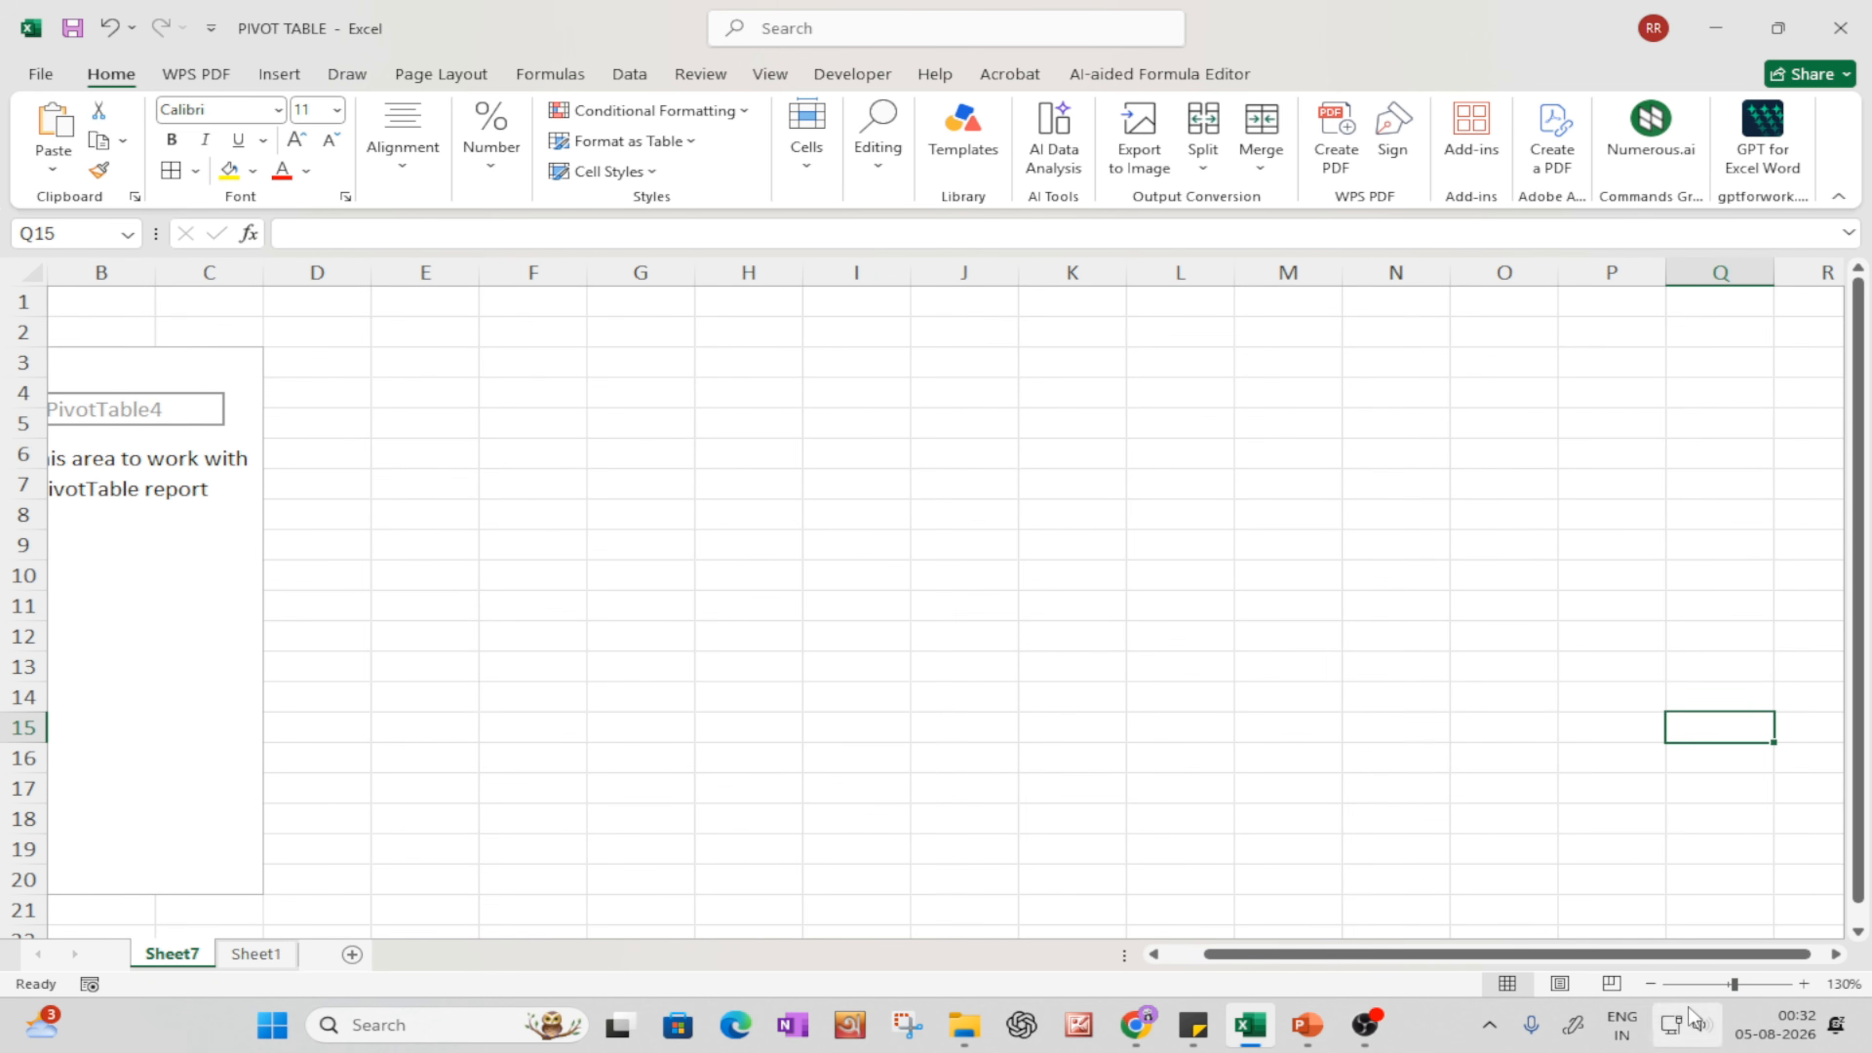
pyautogui.moveTo(1734, 984); pyautogui.dragTo(1728, 985)
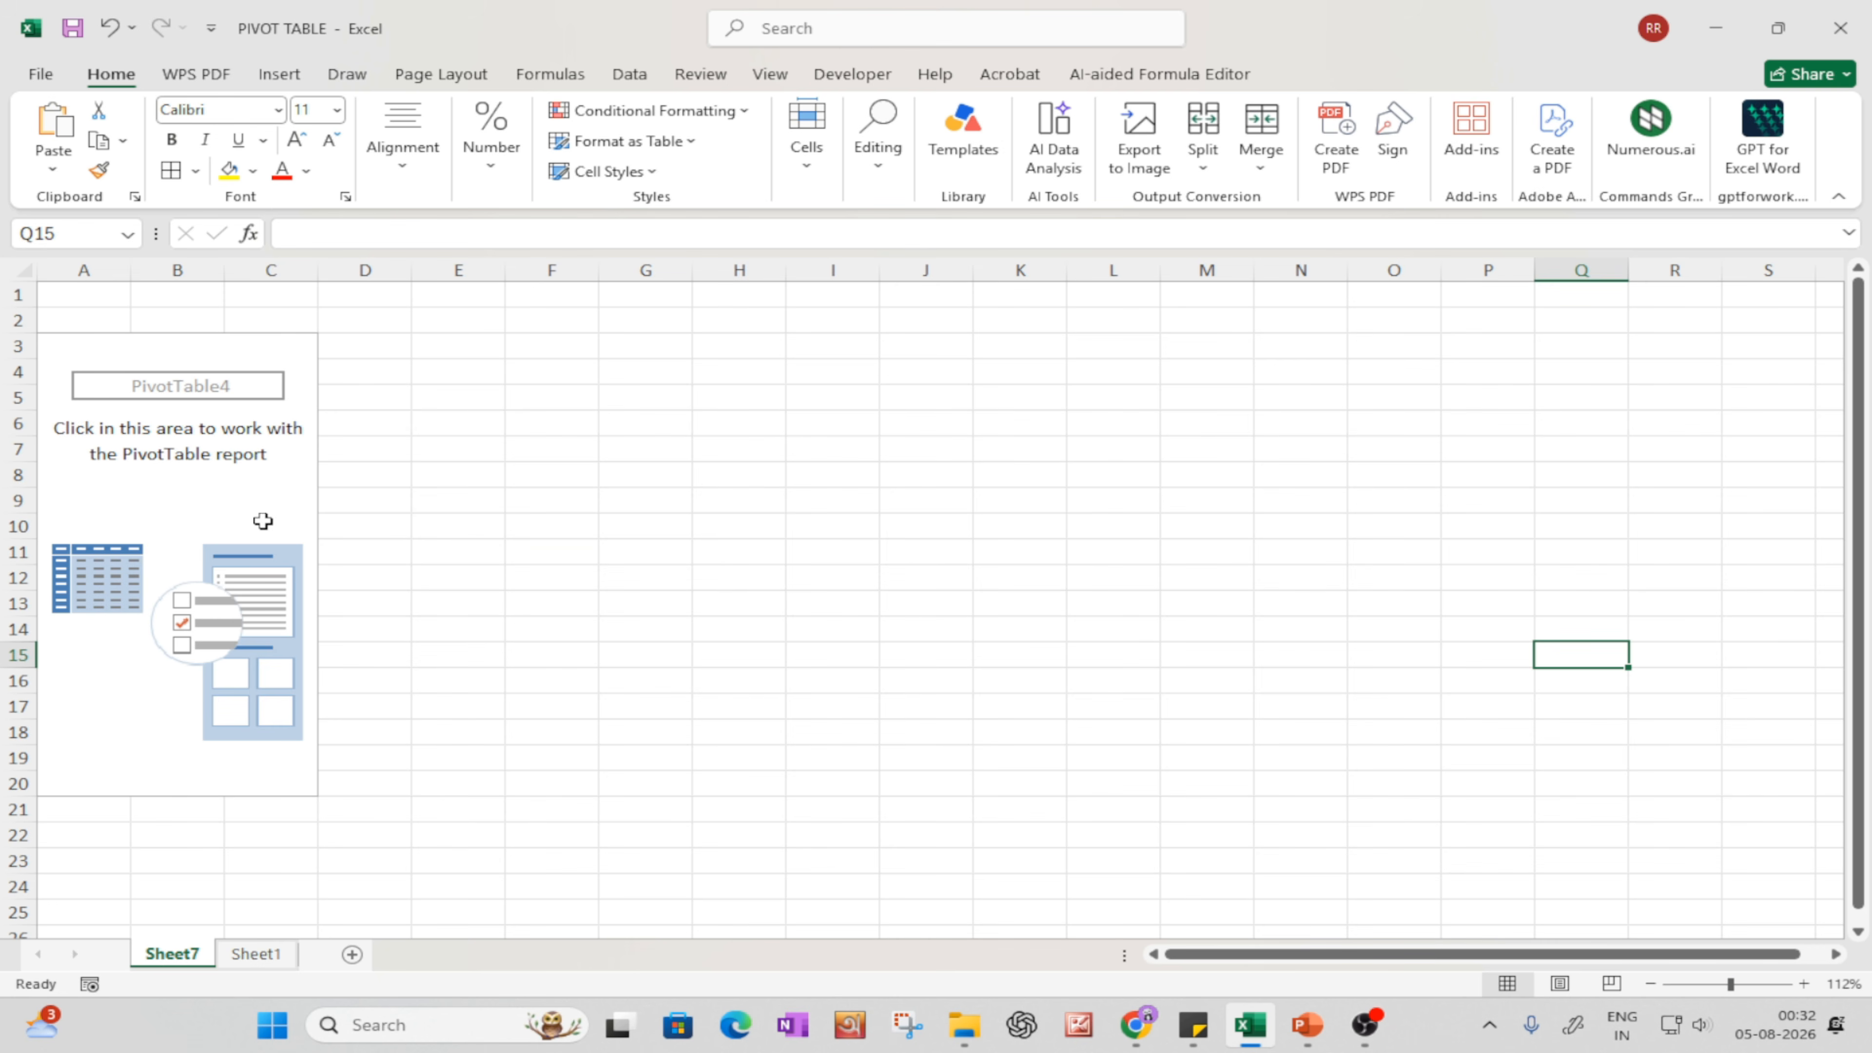
pyautogui.click(246, 502)
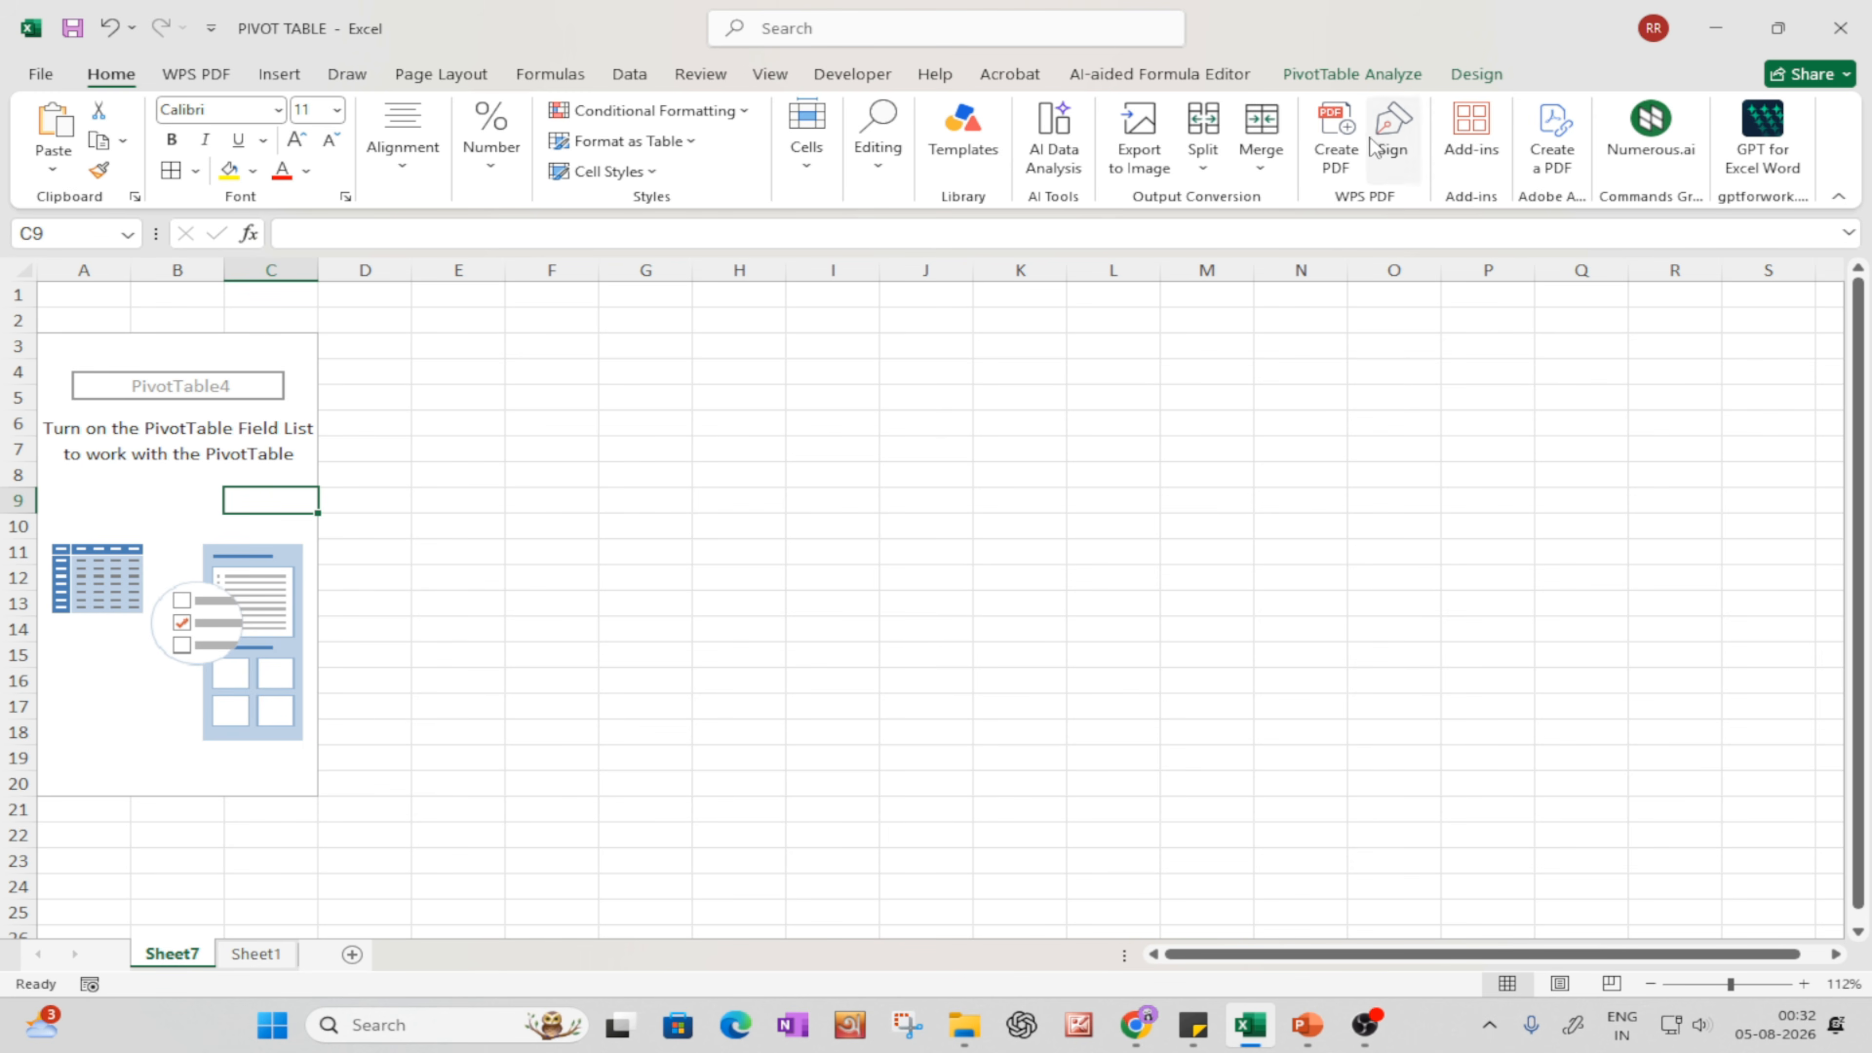
pyautogui.click(1343, 74)
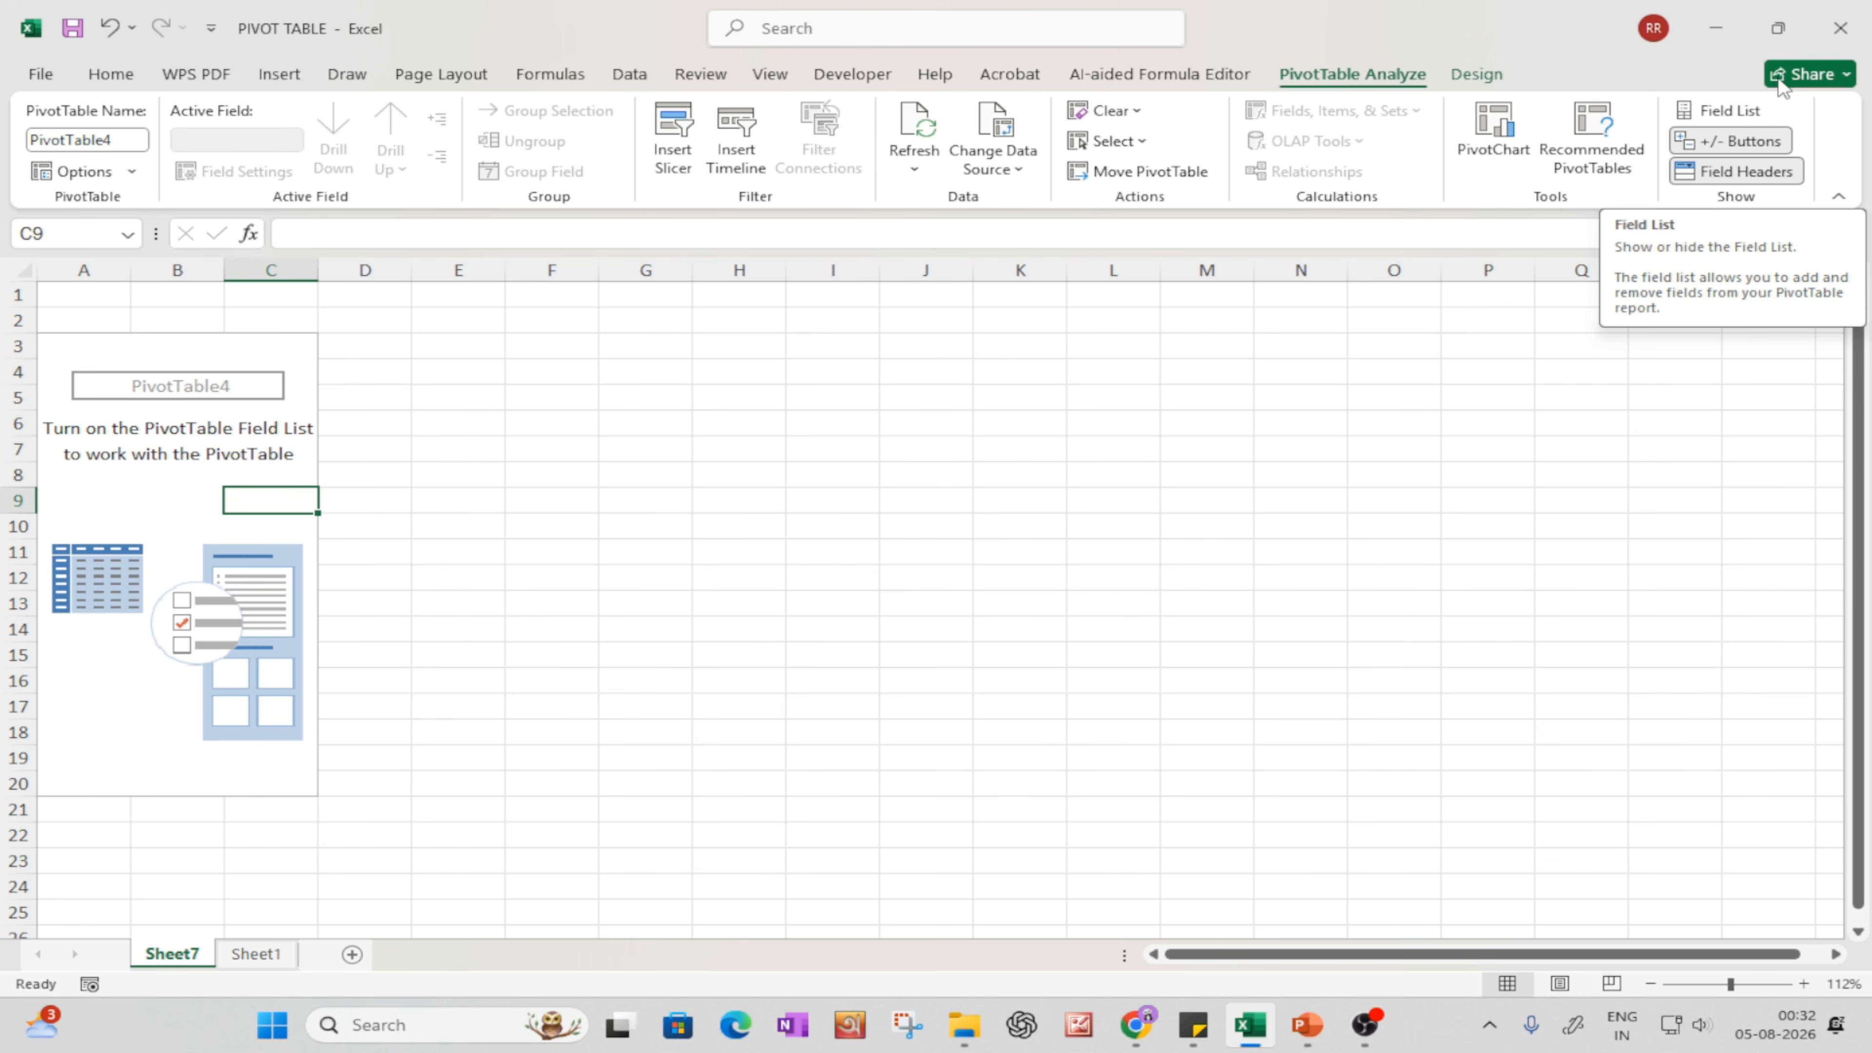
pyautogui.click(1694, 112)
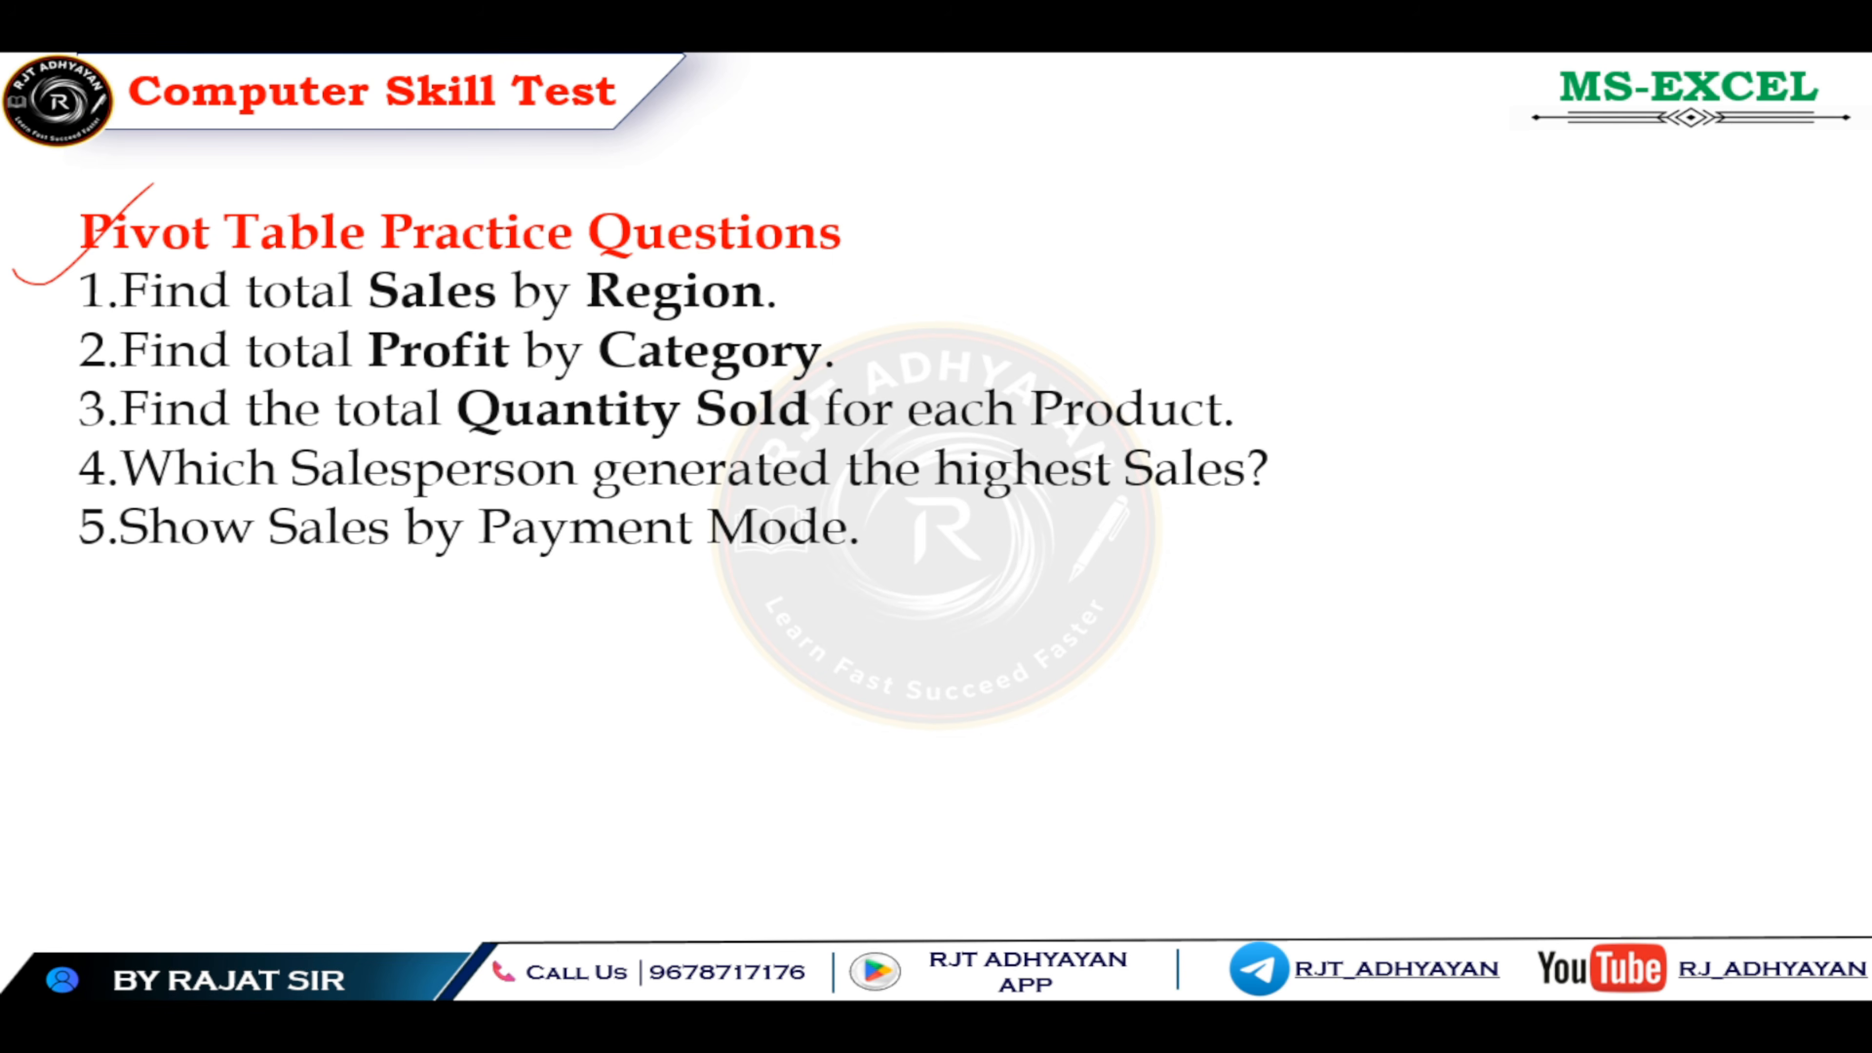
# - Return to the Excel workbook and add the Region field to the PivotTable's rows
pyautogui.hotkey('alt', 'Tab')
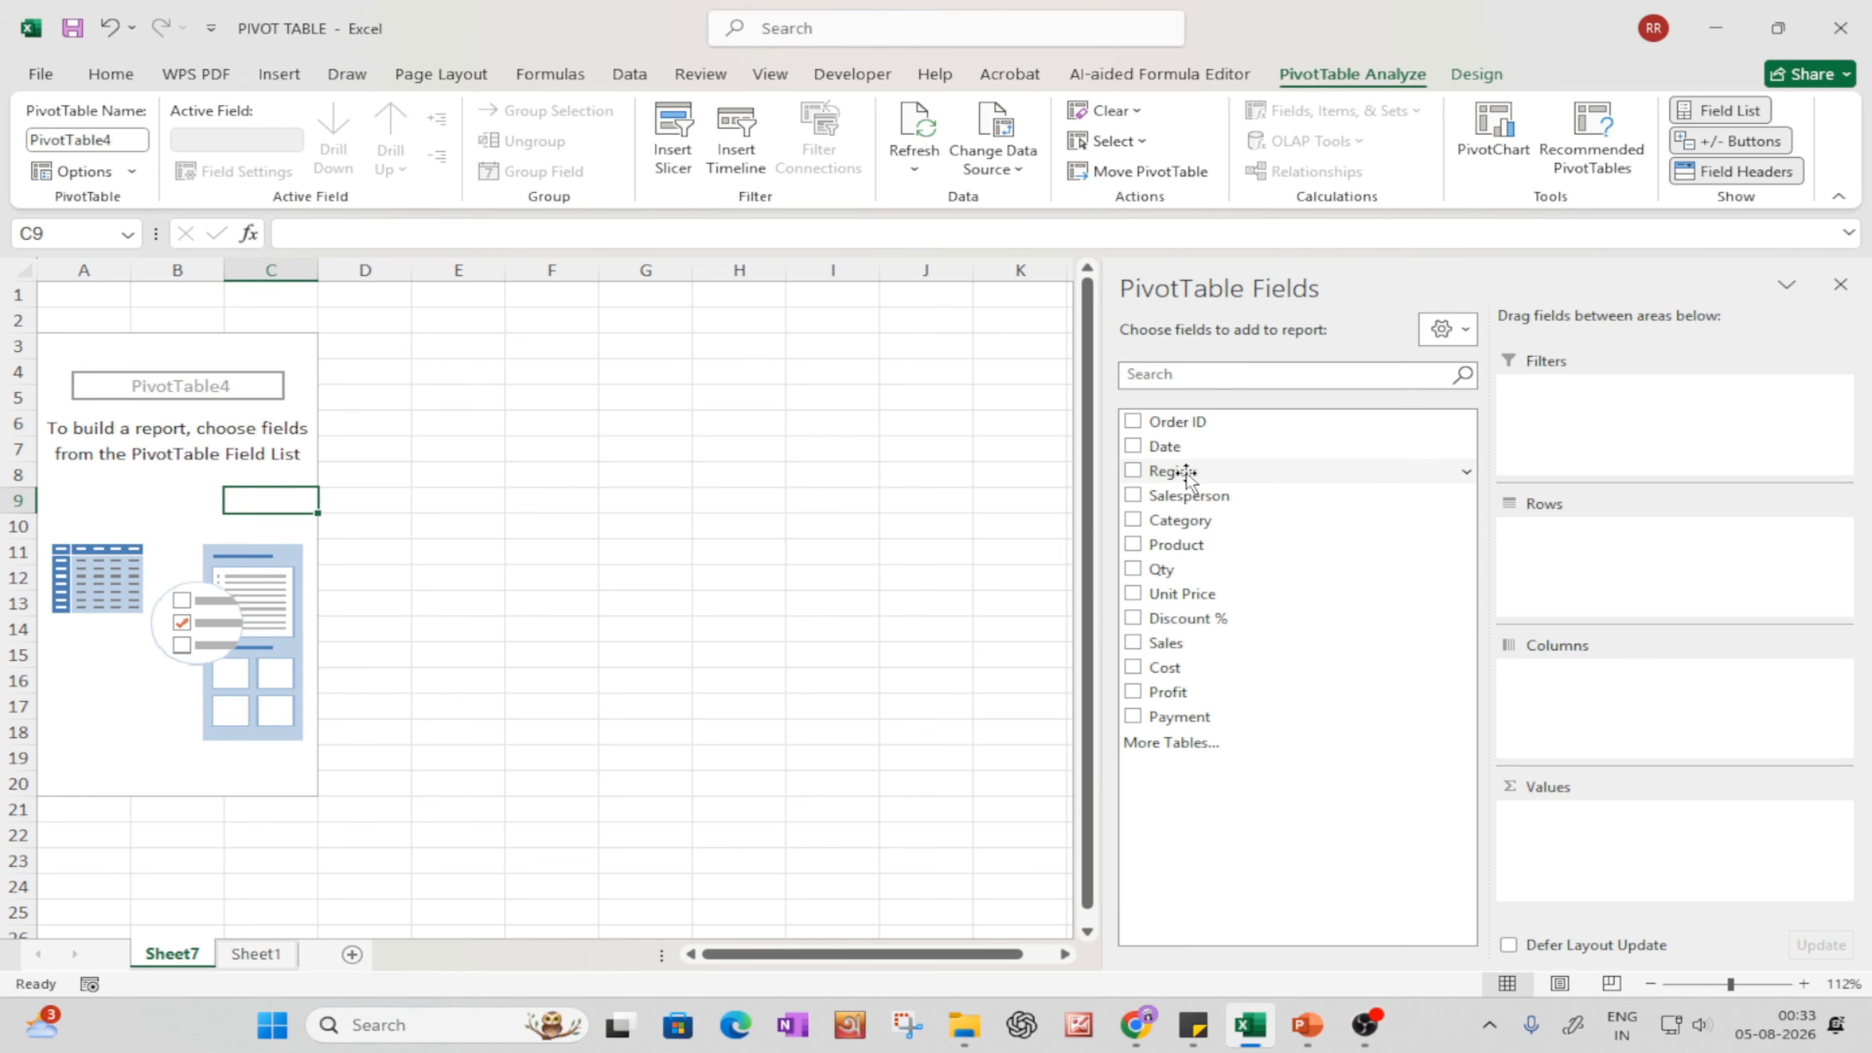
pyautogui.moveTo(1186, 474); pyautogui.dragTo(1584, 562)
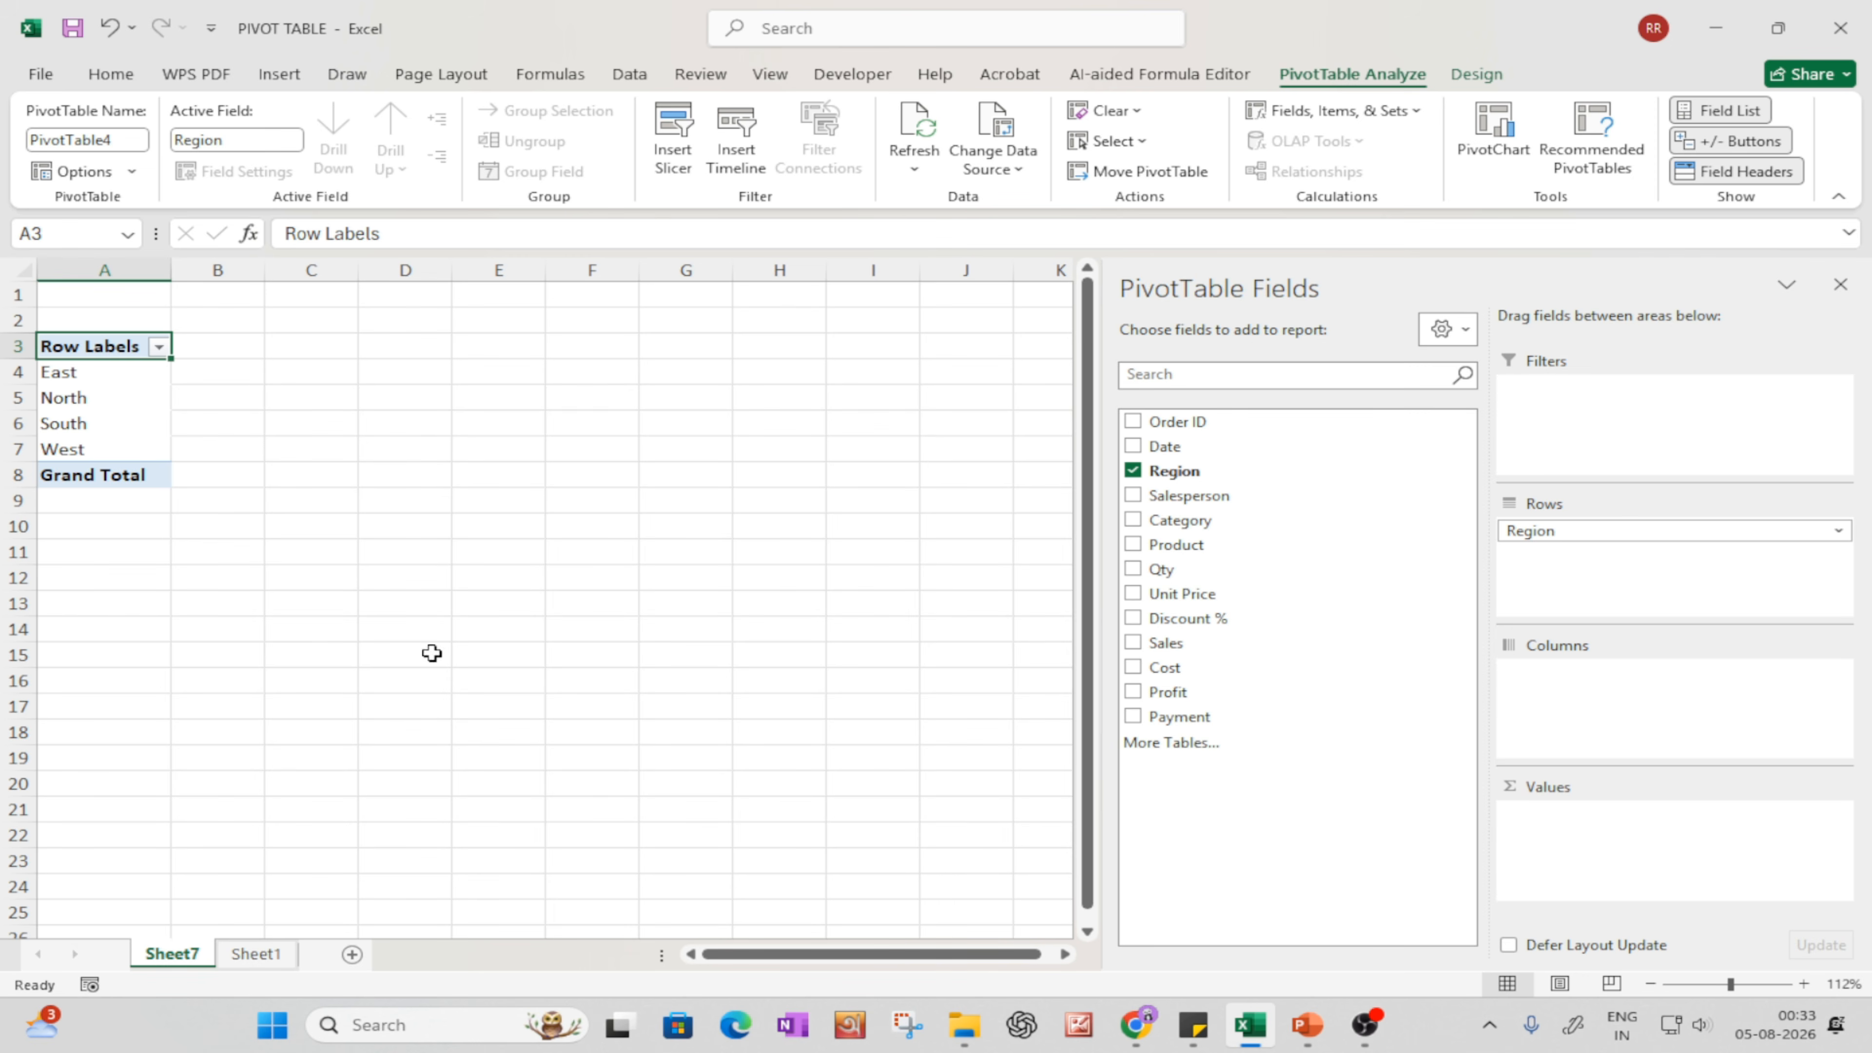
# - Increase the font size of the entire PivotTable worksheet to 18
pyautogui.click(326, 602)
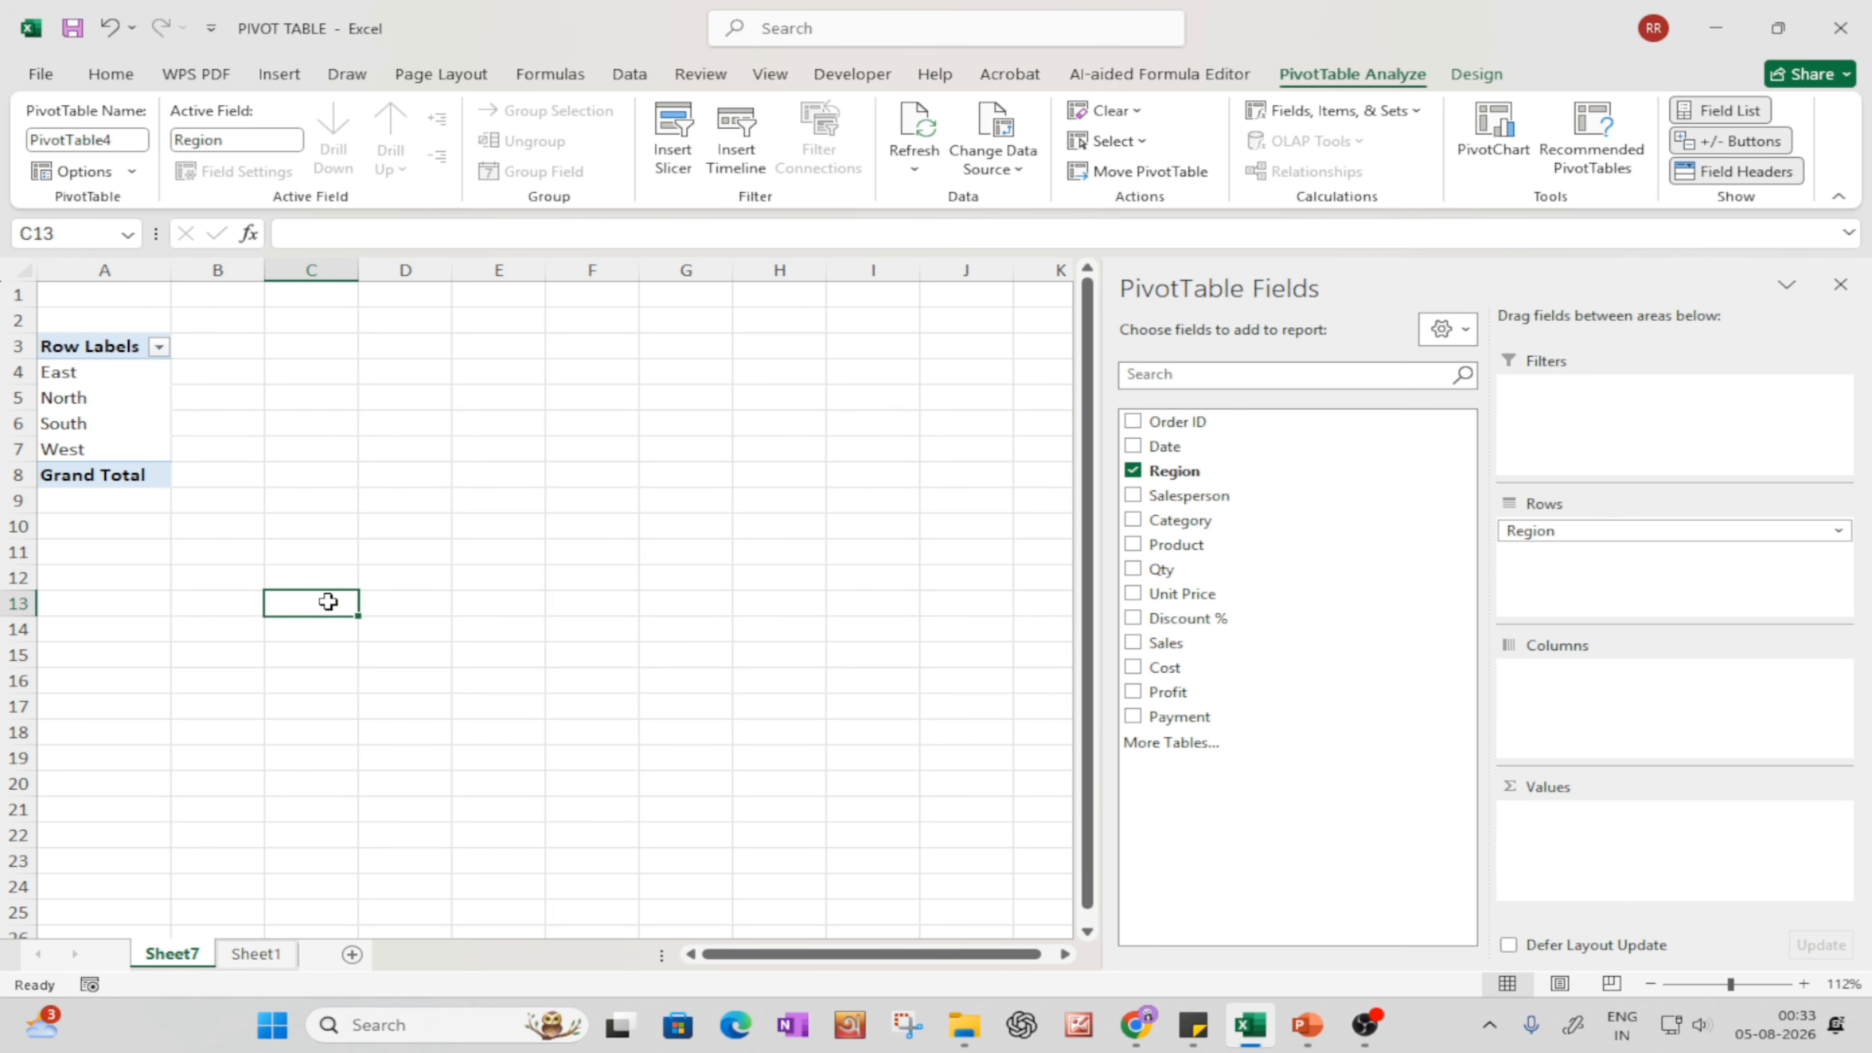
pyautogui.hotkey('ctrl', 'a')
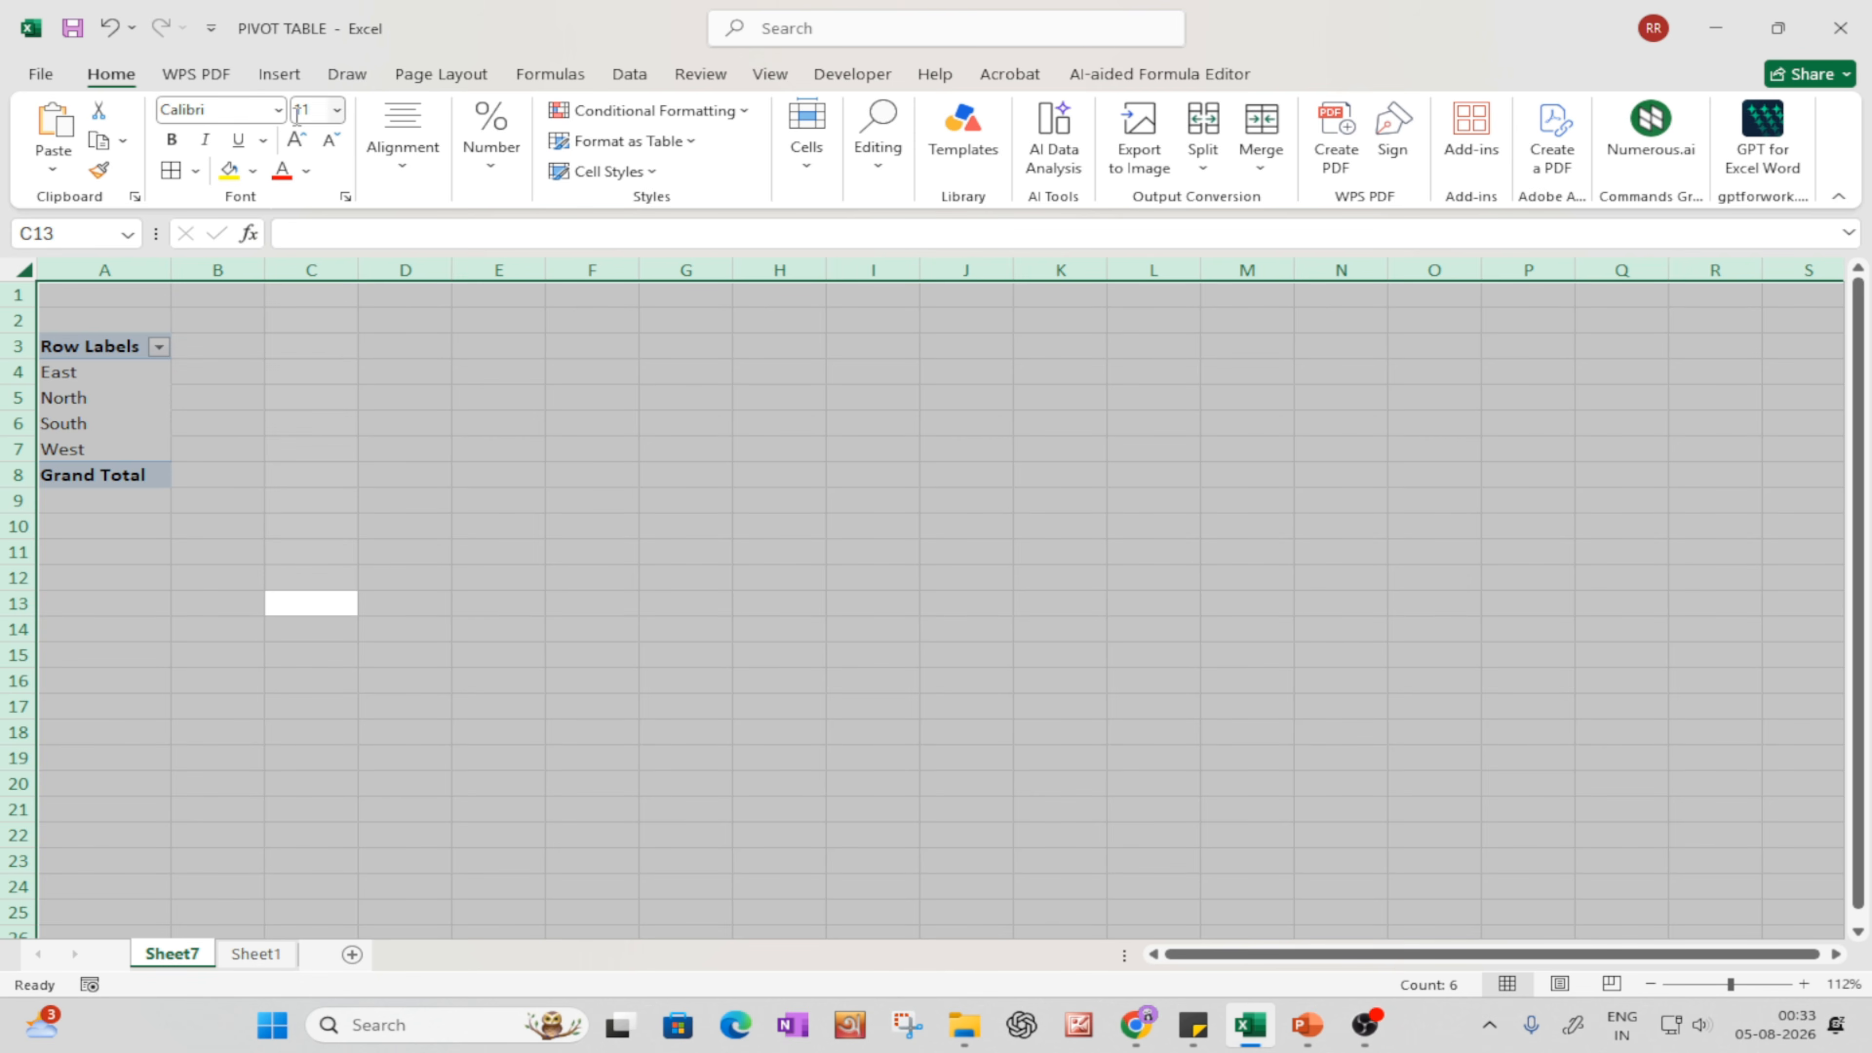
pyautogui.click(297, 140)
pyautogui.click(297, 140)
pyautogui.click(297, 140)
pyautogui.click(297, 140)
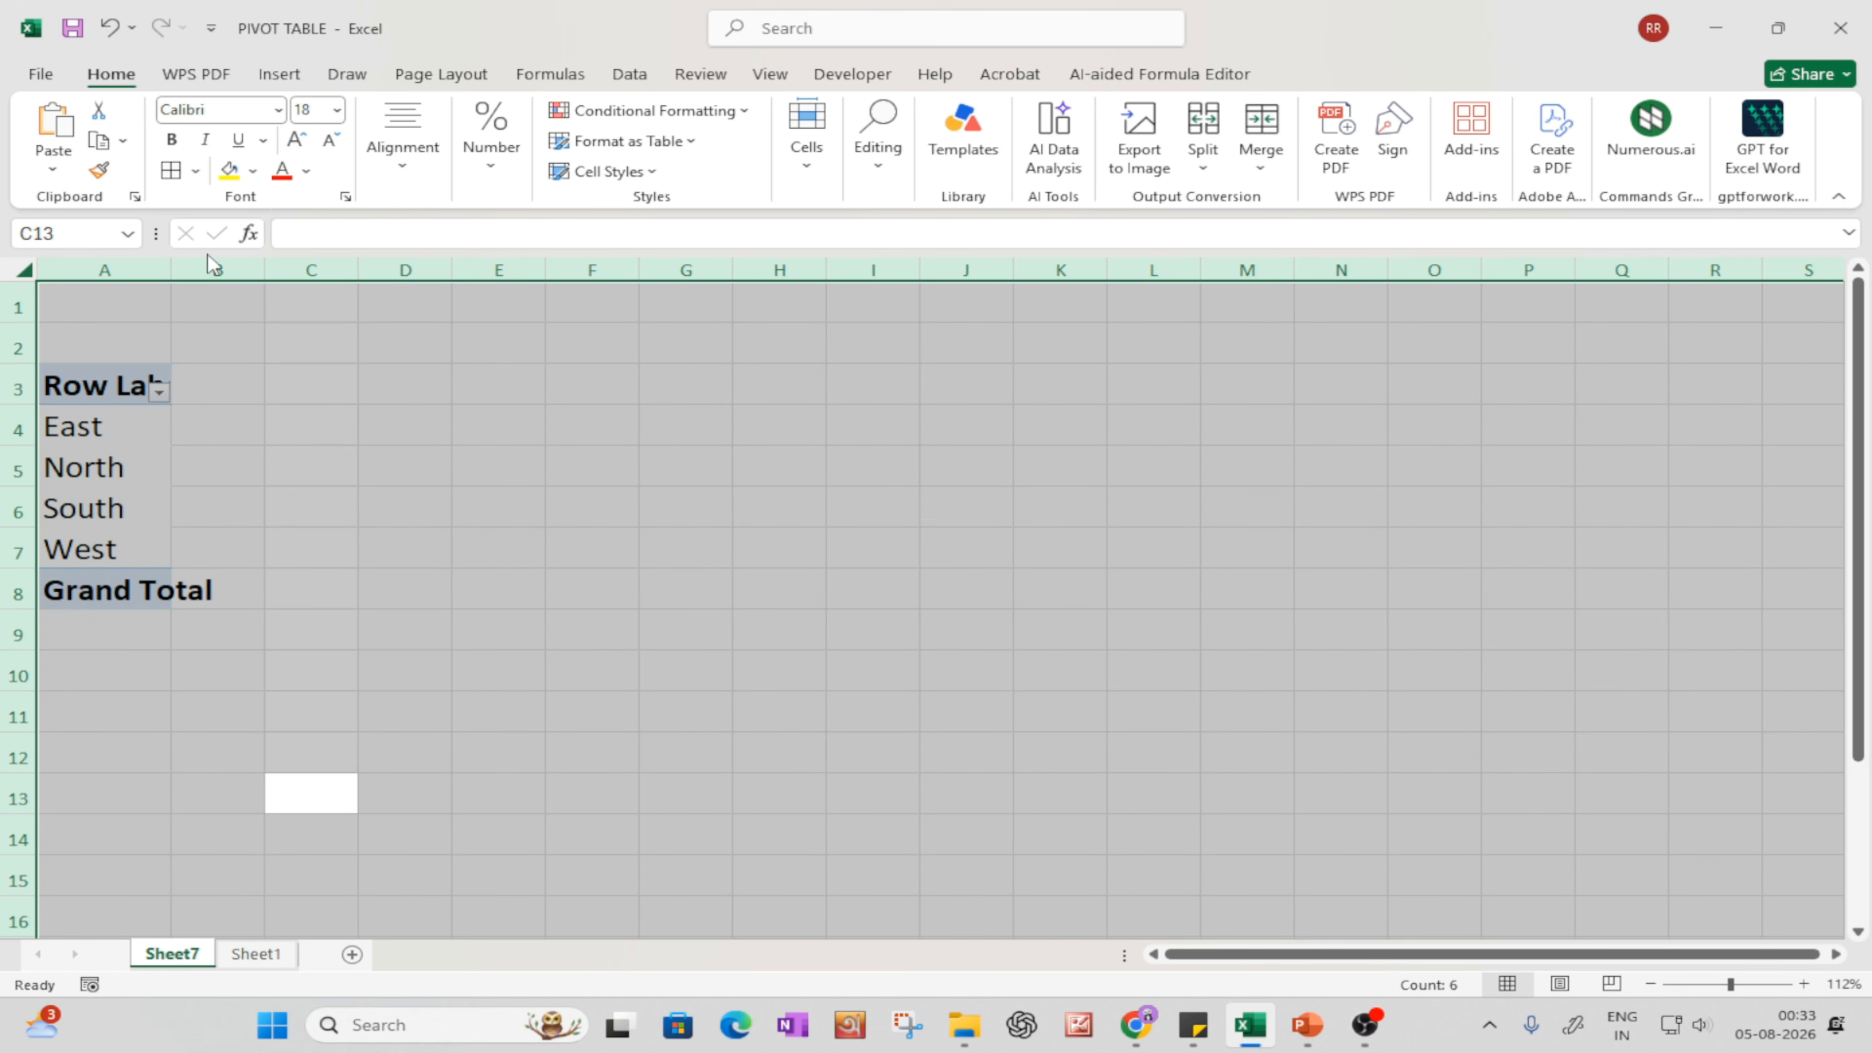
# - Widen all columns of the PivotTable worksheet and increase its font size to 22
pyautogui.moveTo(172, 270); pyautogui.dragTo(304, 270)
pyautogui.click(303, 141)
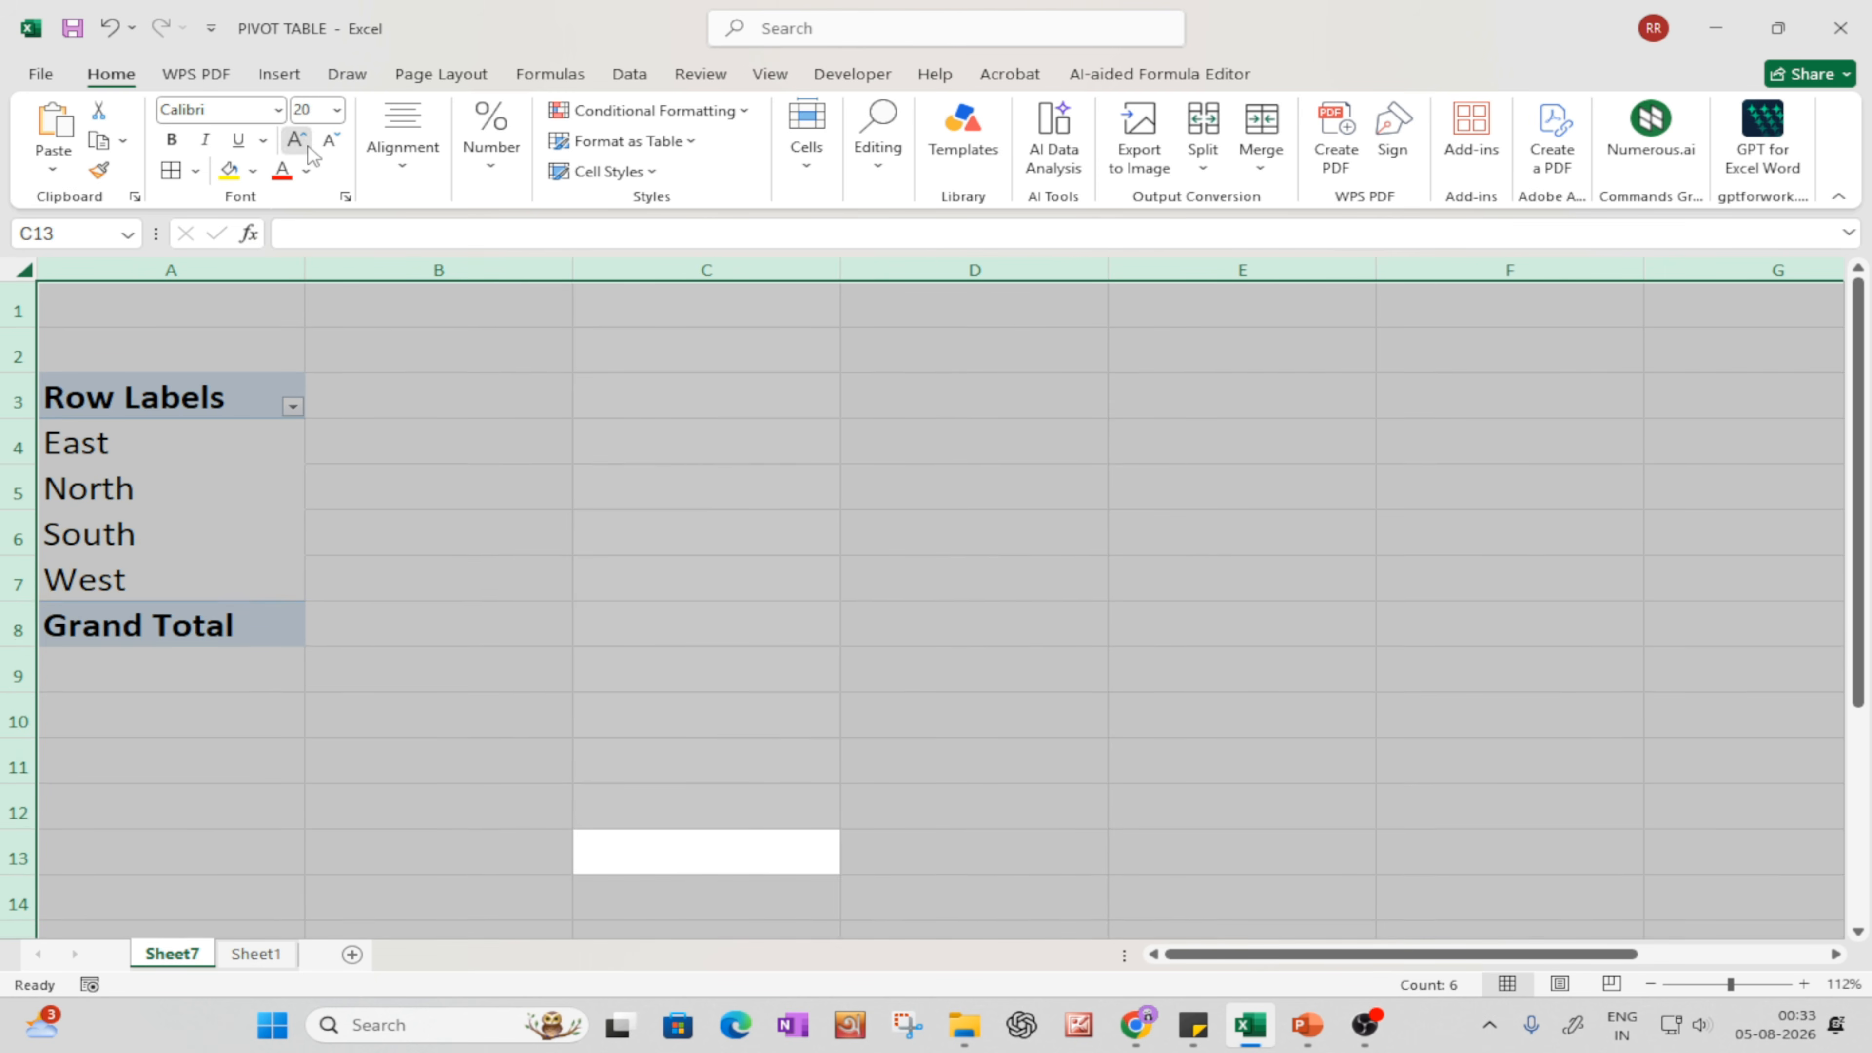
pyautogui.click(303, 141)
pyautogui.click(495, 540)
# - Check the source data and the practice question, return to the PivotTable, and add the Sales field to its values
pyautogui.click(256, 953)
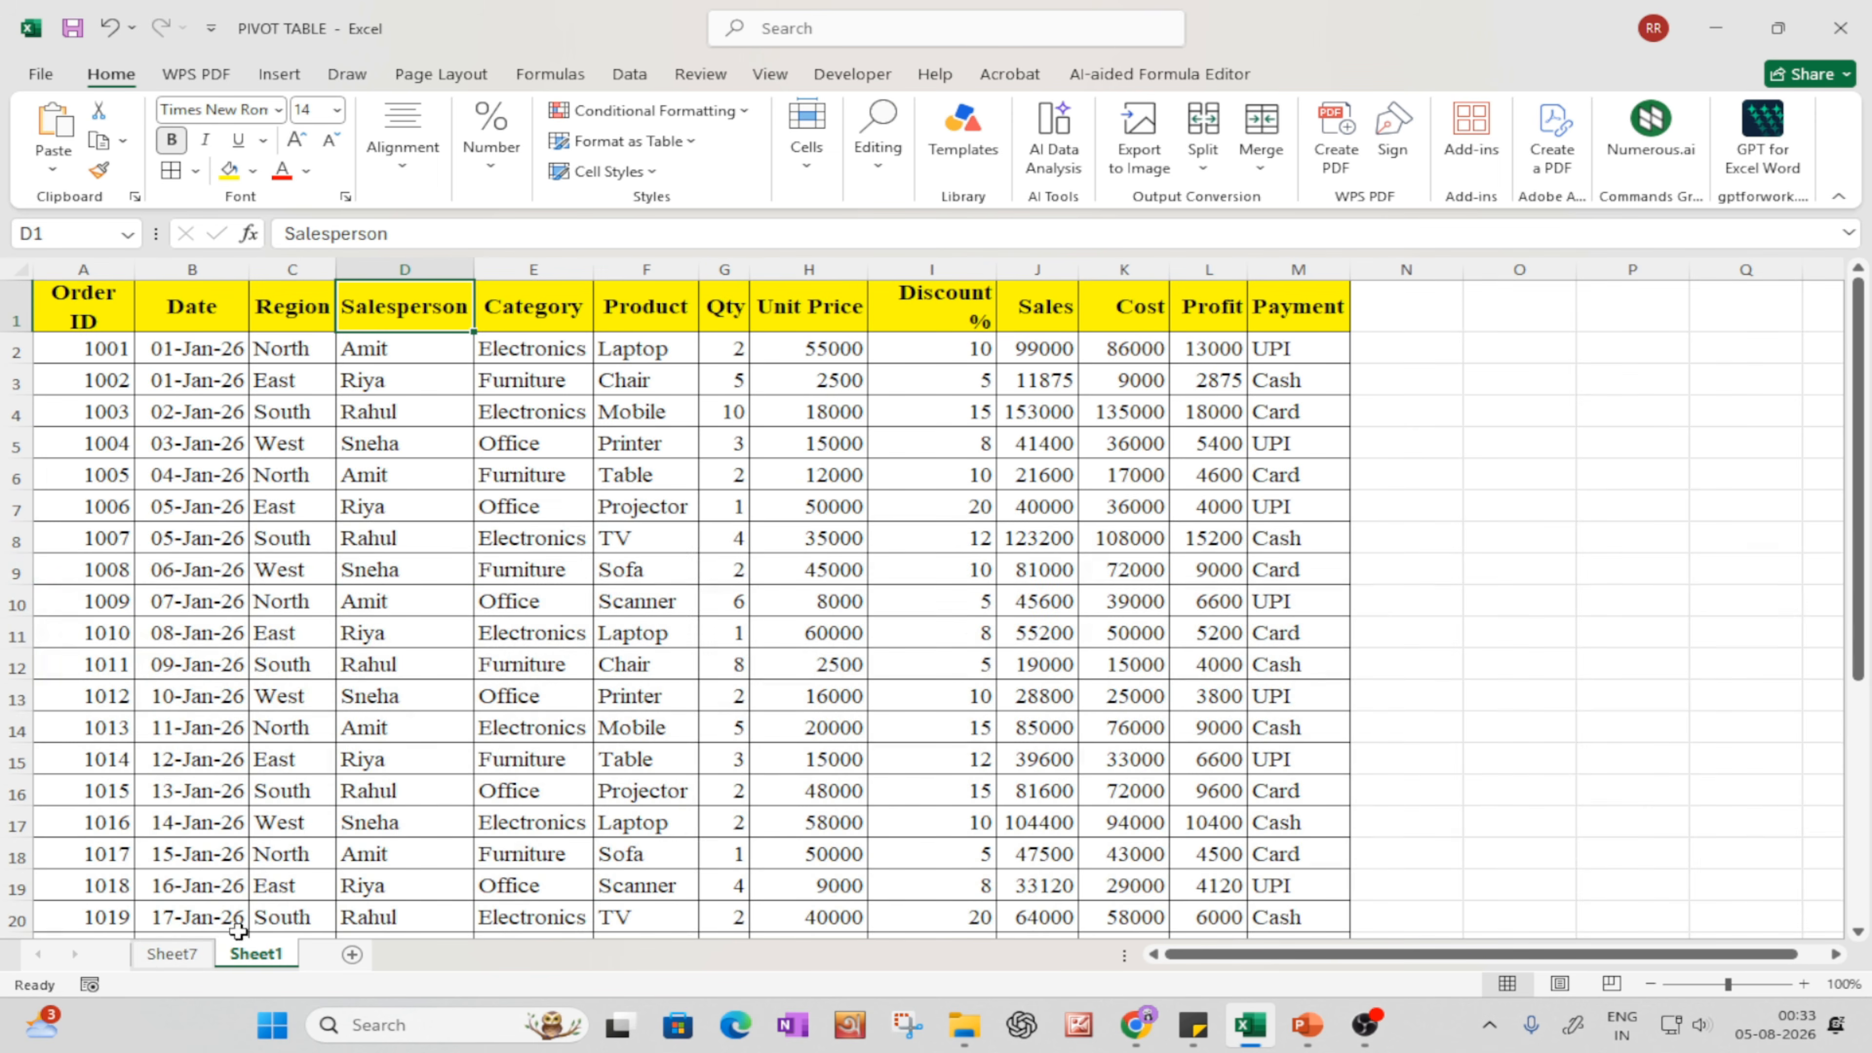
pyautogui.click(171, 953)
pyautogui.click(224, 458)
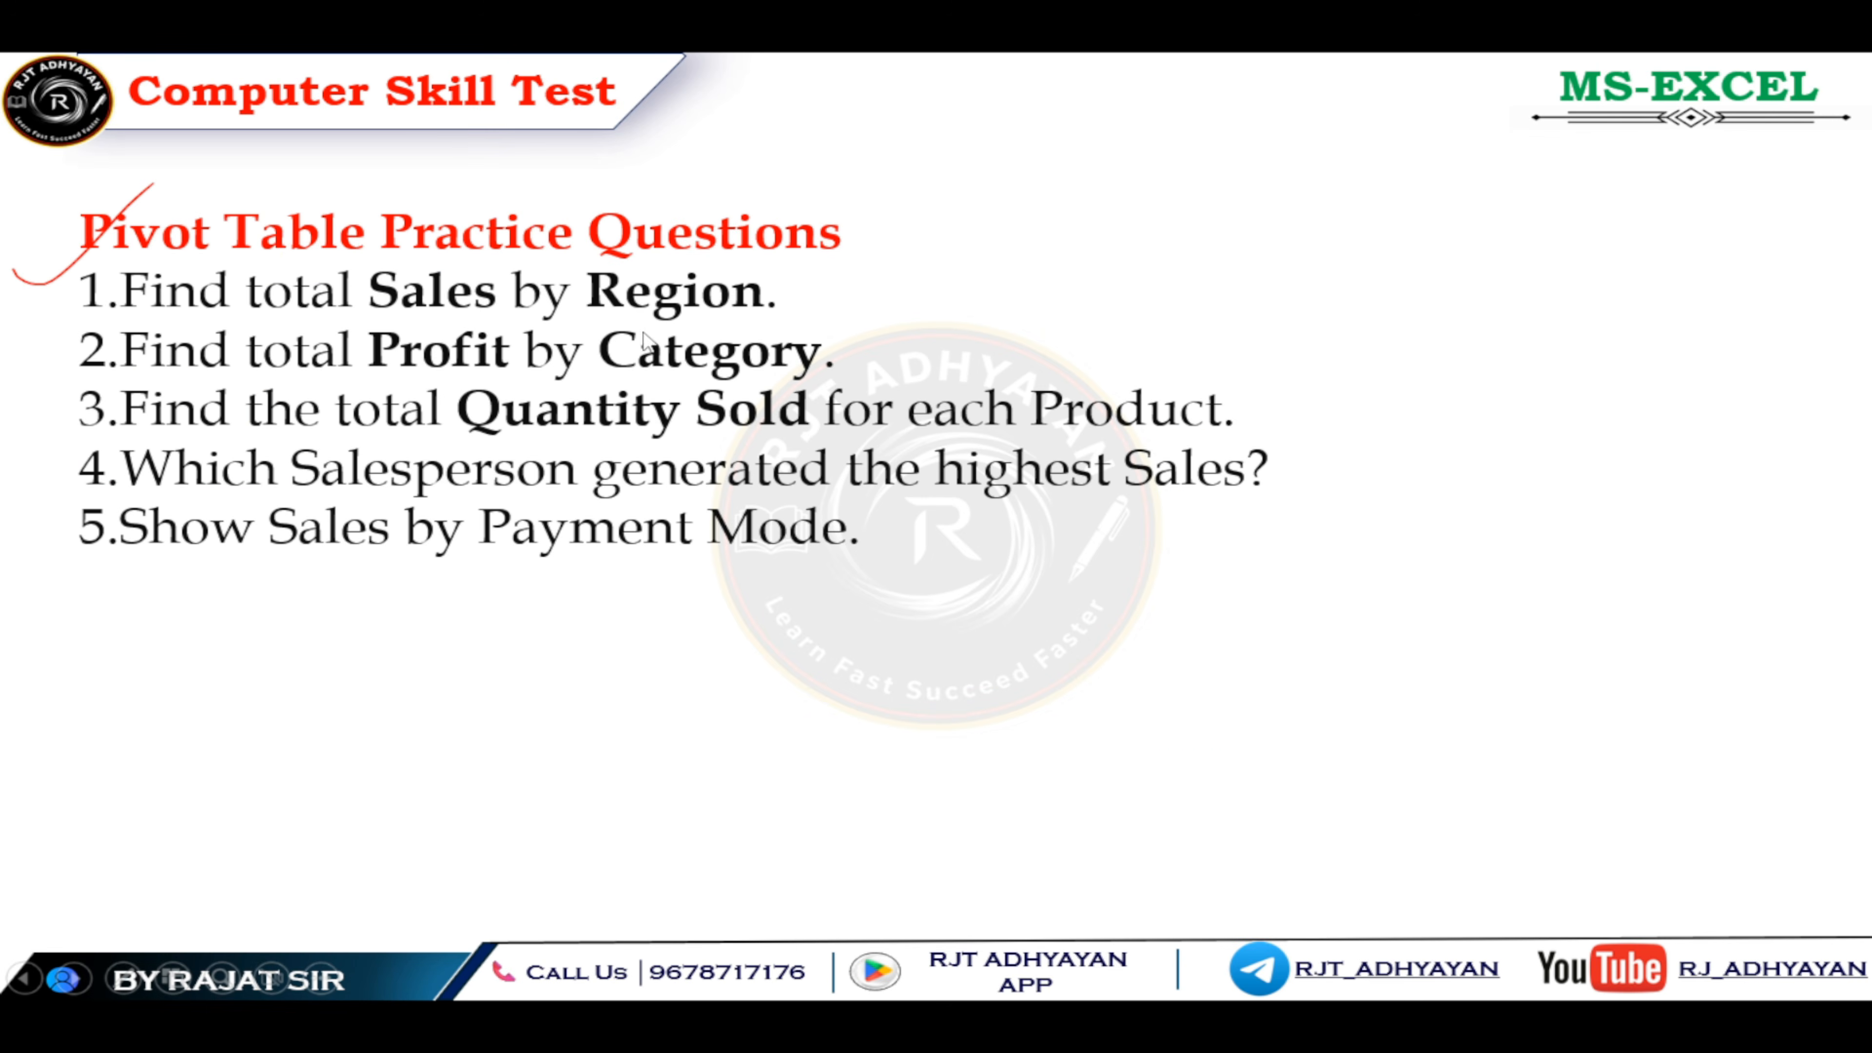
pyautogui.hotkey('alt', 'Tab')
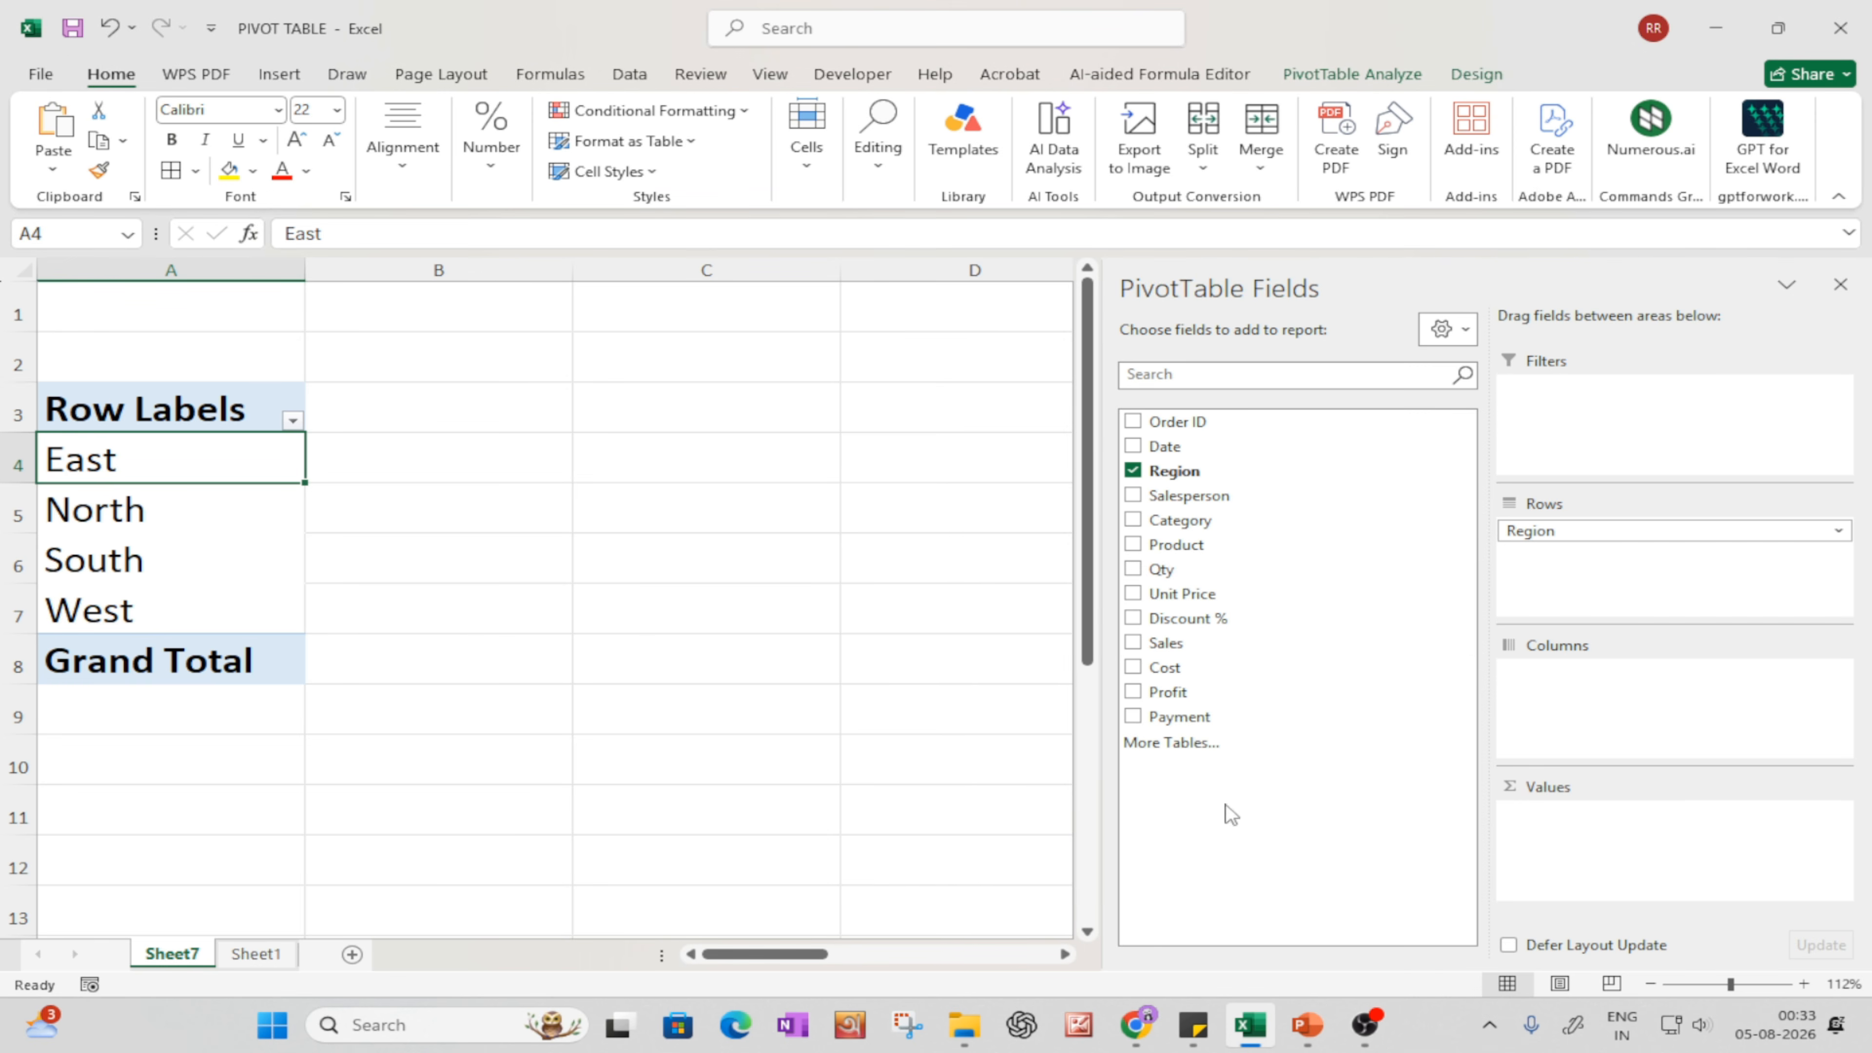
pyautogui.moveTo(1187, 641); pyautogui.dragTo(1611, 829)
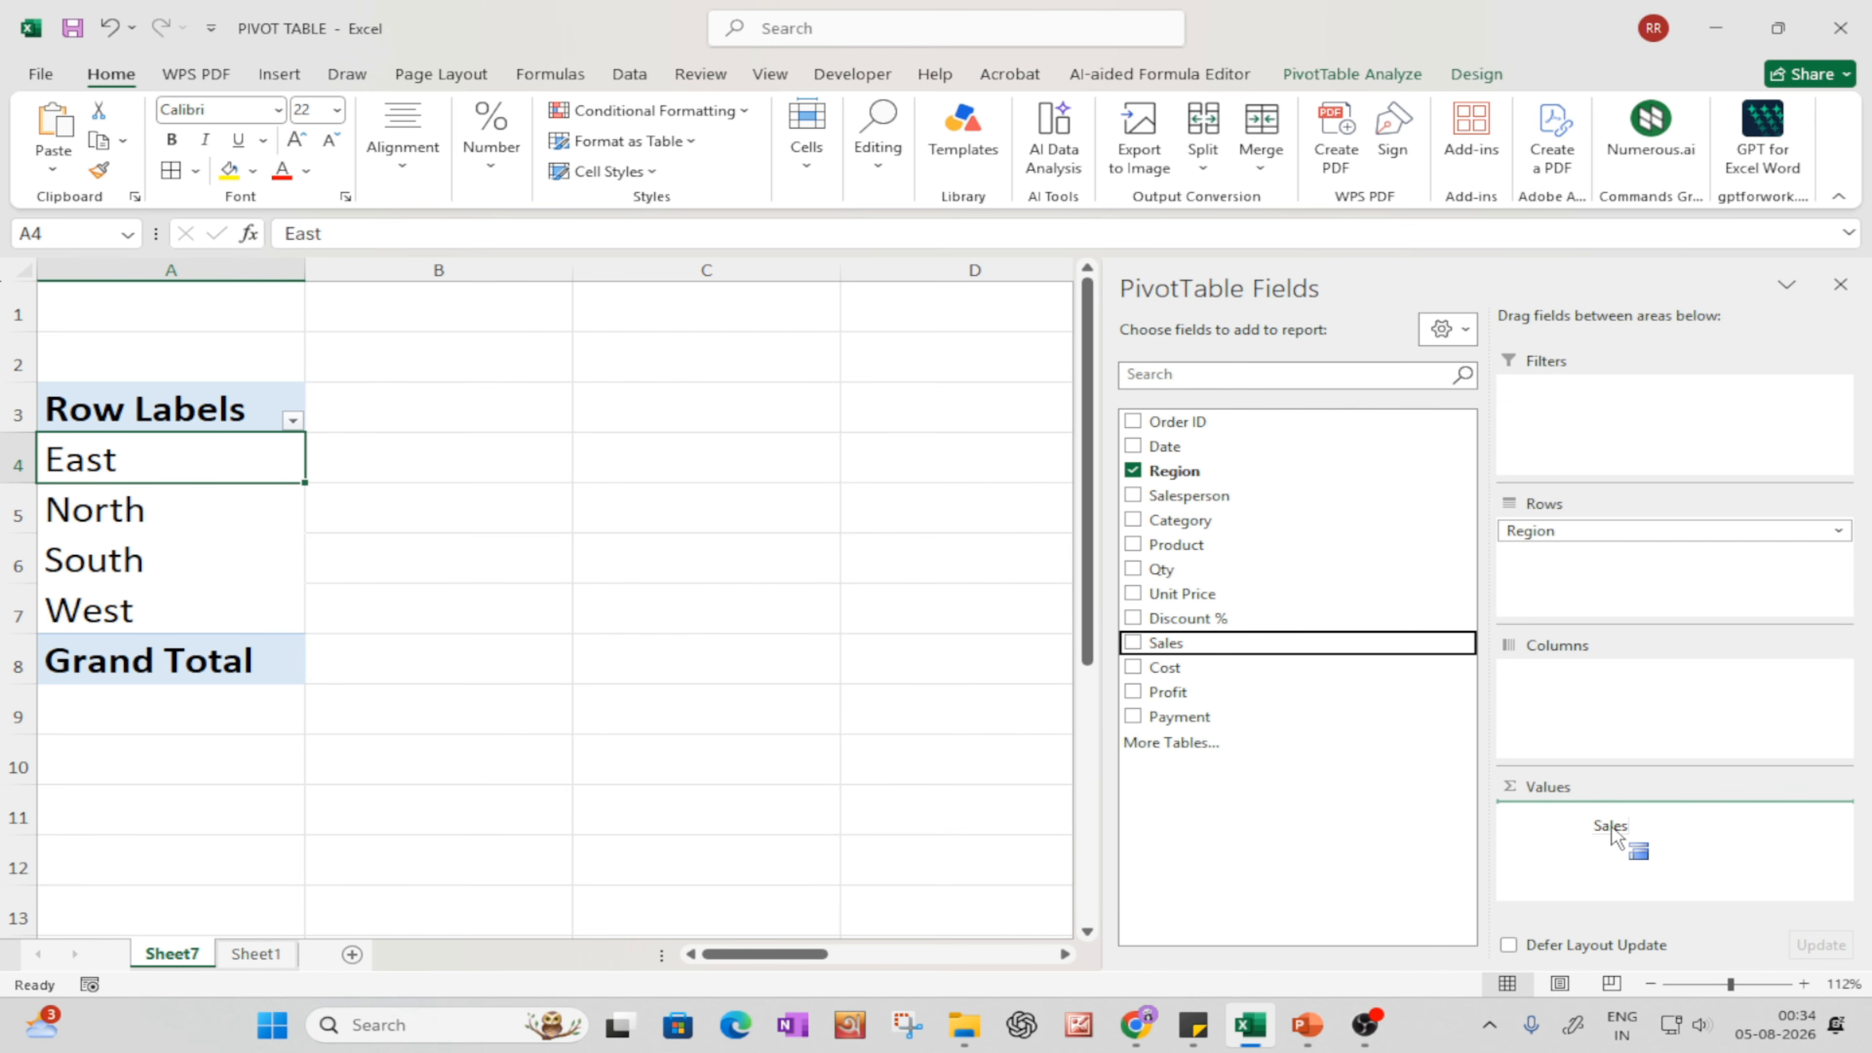
pyautogui.moveTo(1611, 828); pyautogui.dragTo(1612, 829)
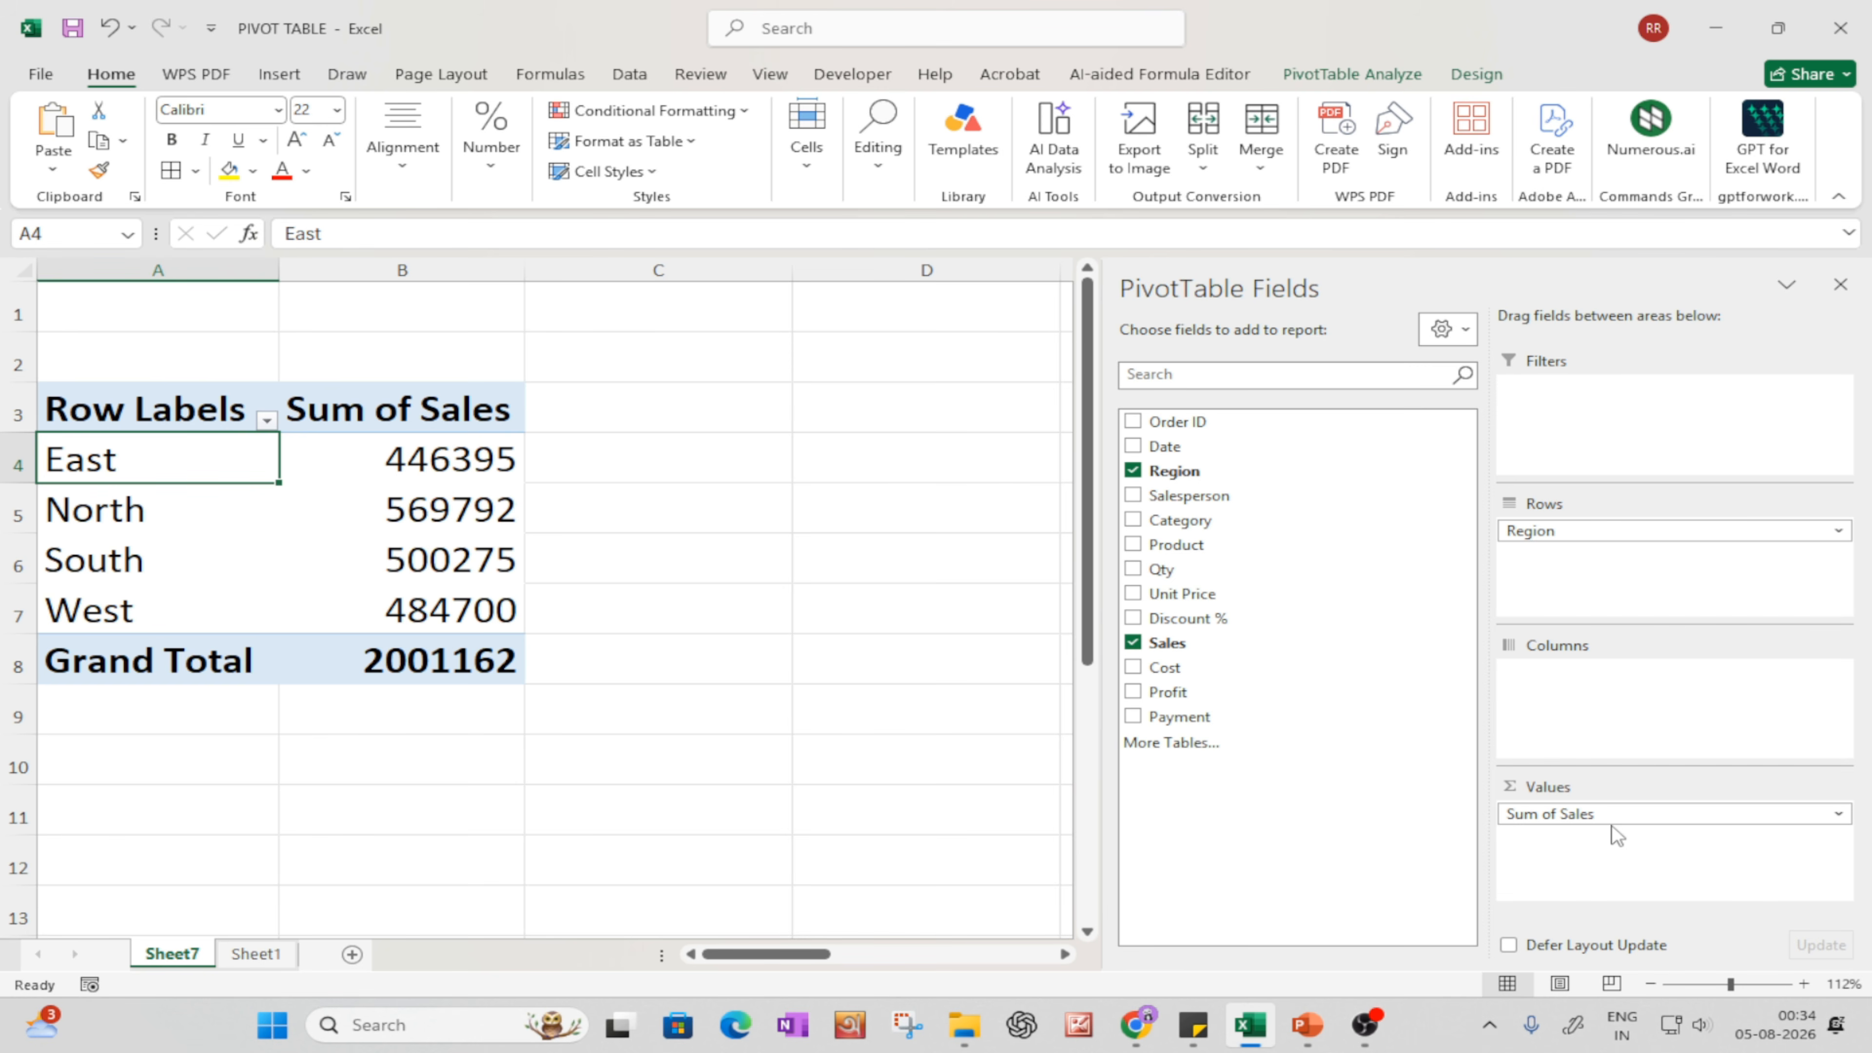
pyautogui.click(1838, 816)
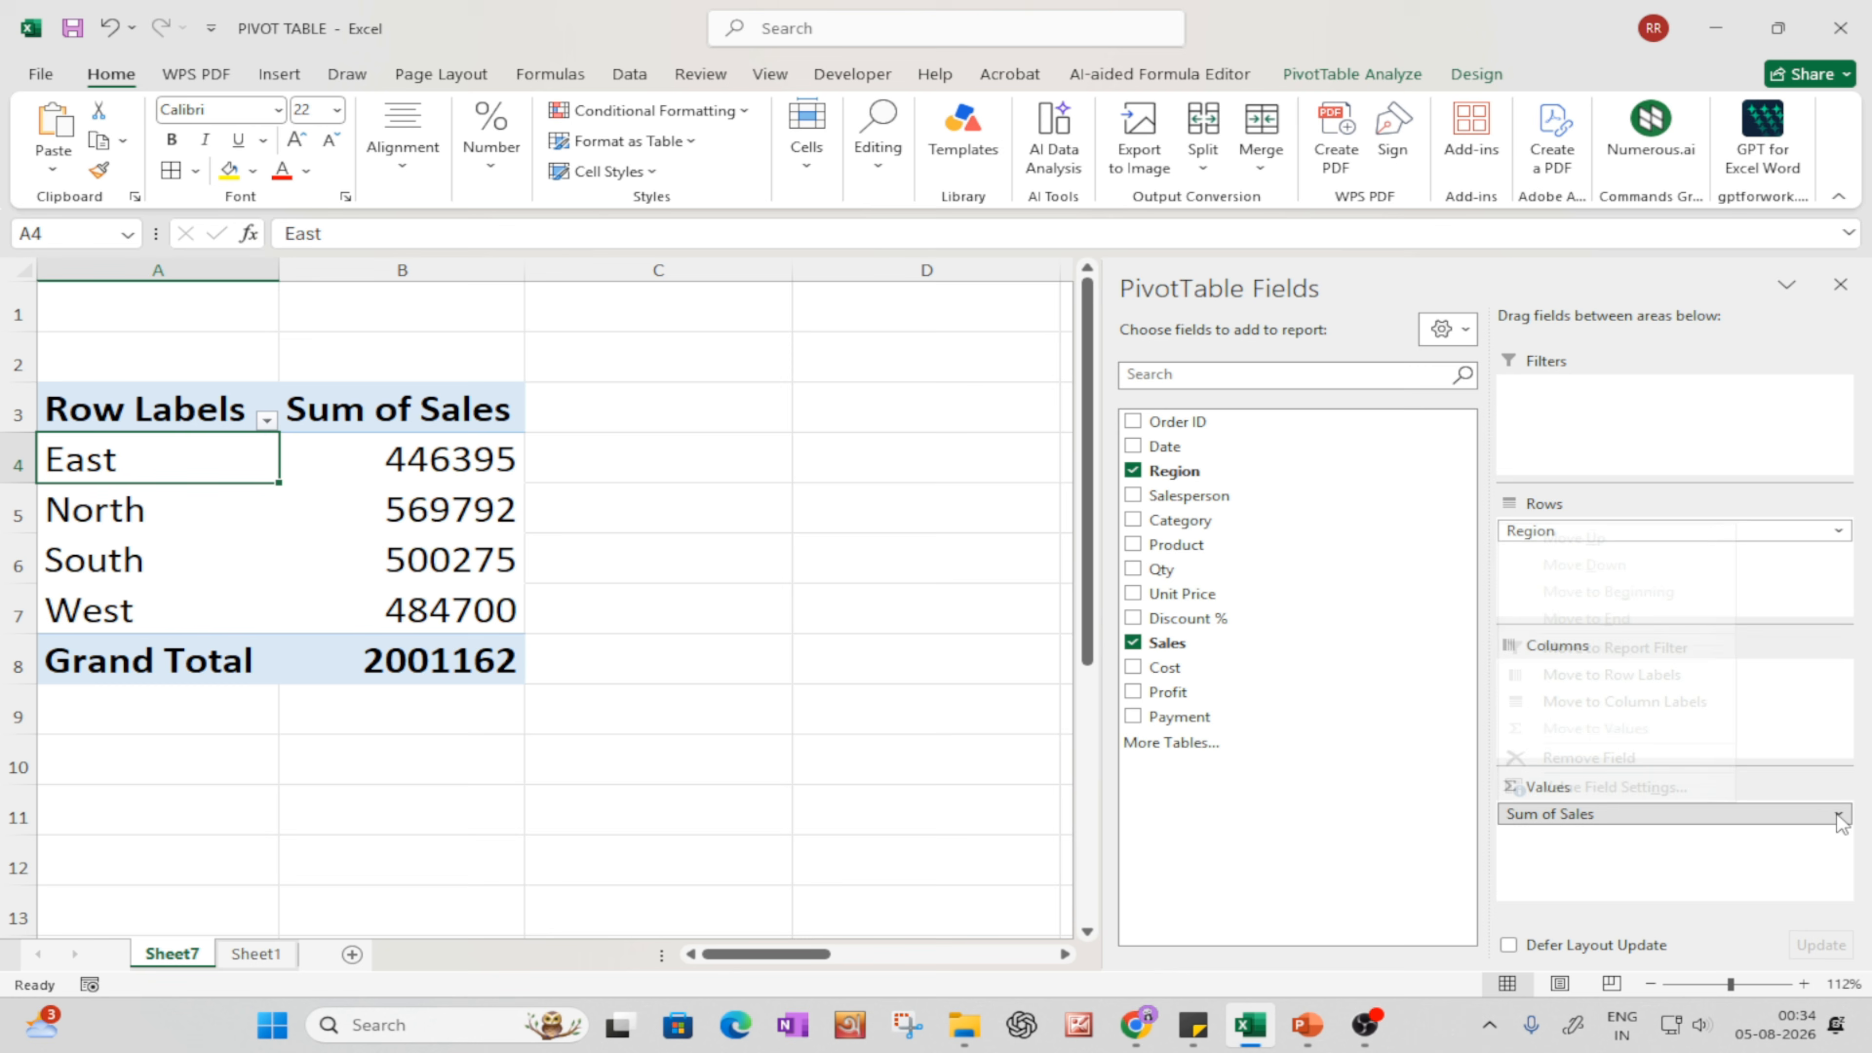
pyautogui.click(1838, 816)
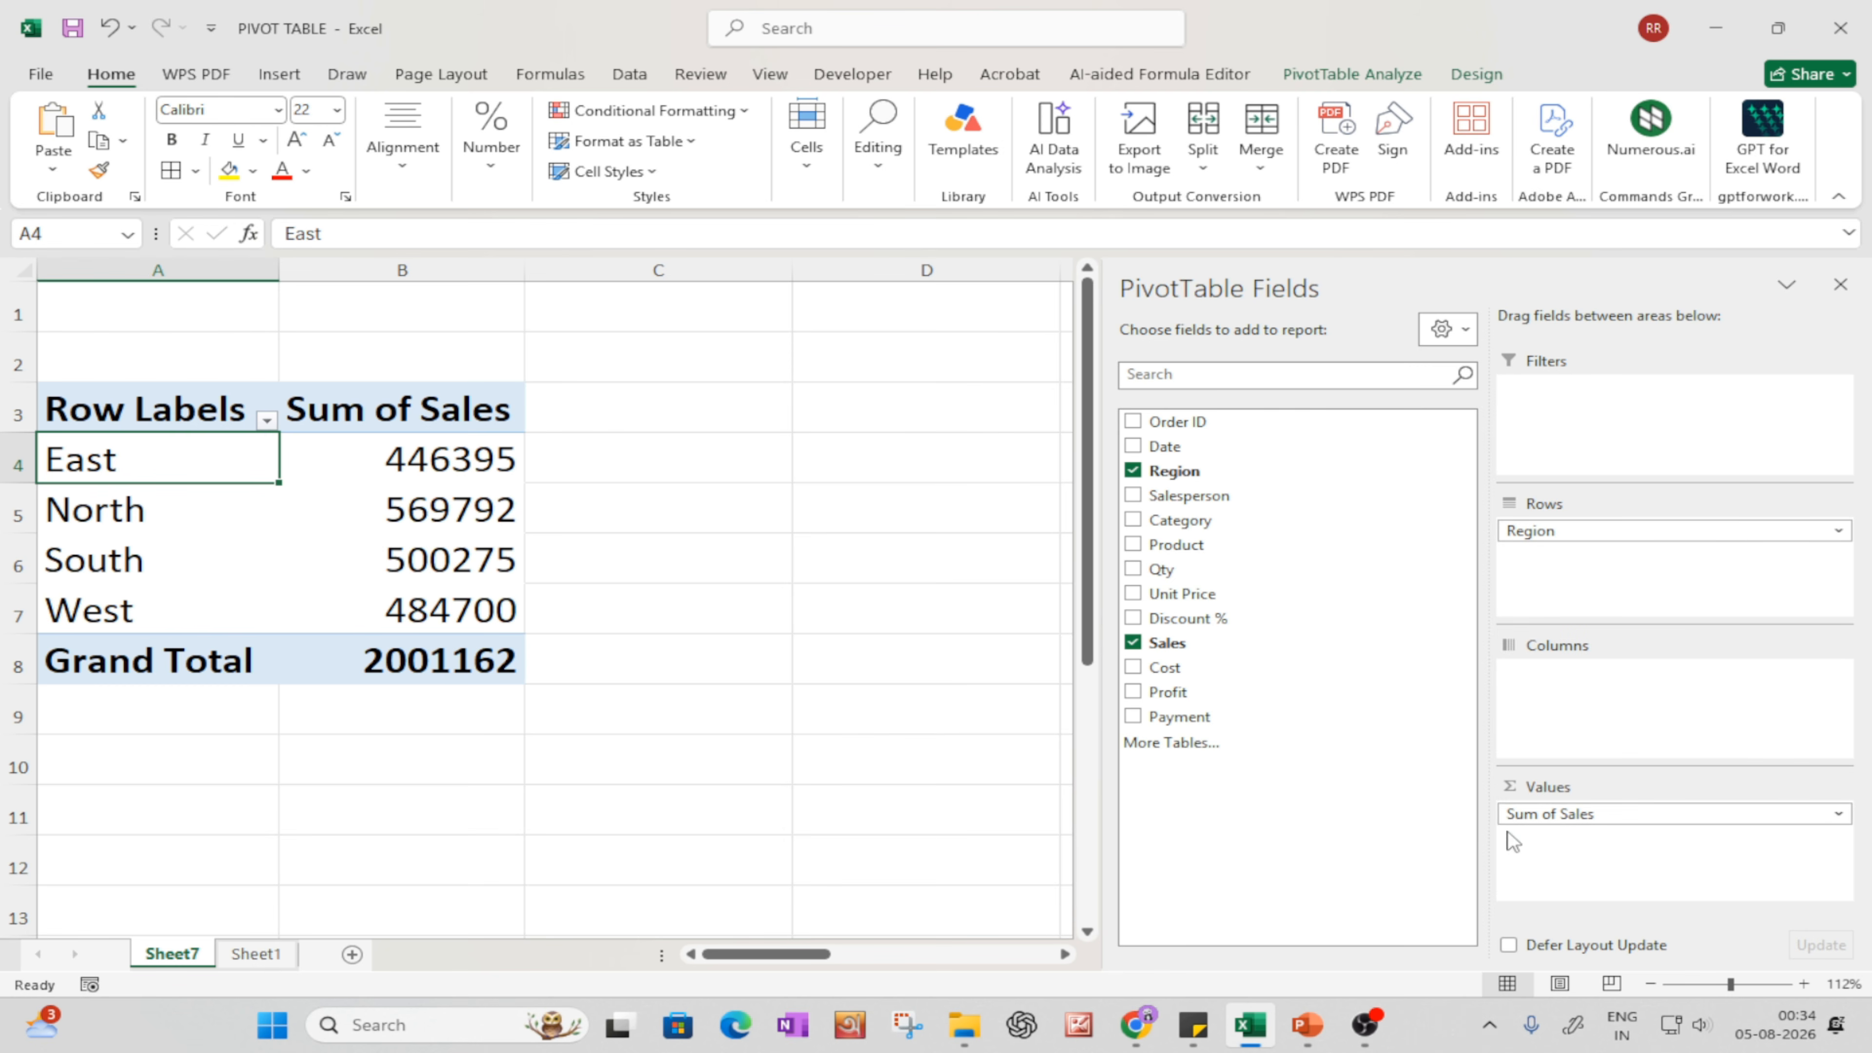
# - Examine the Sum of Sales for each region and the grand total in the PivotTable
pyautogui.click(295, 525)
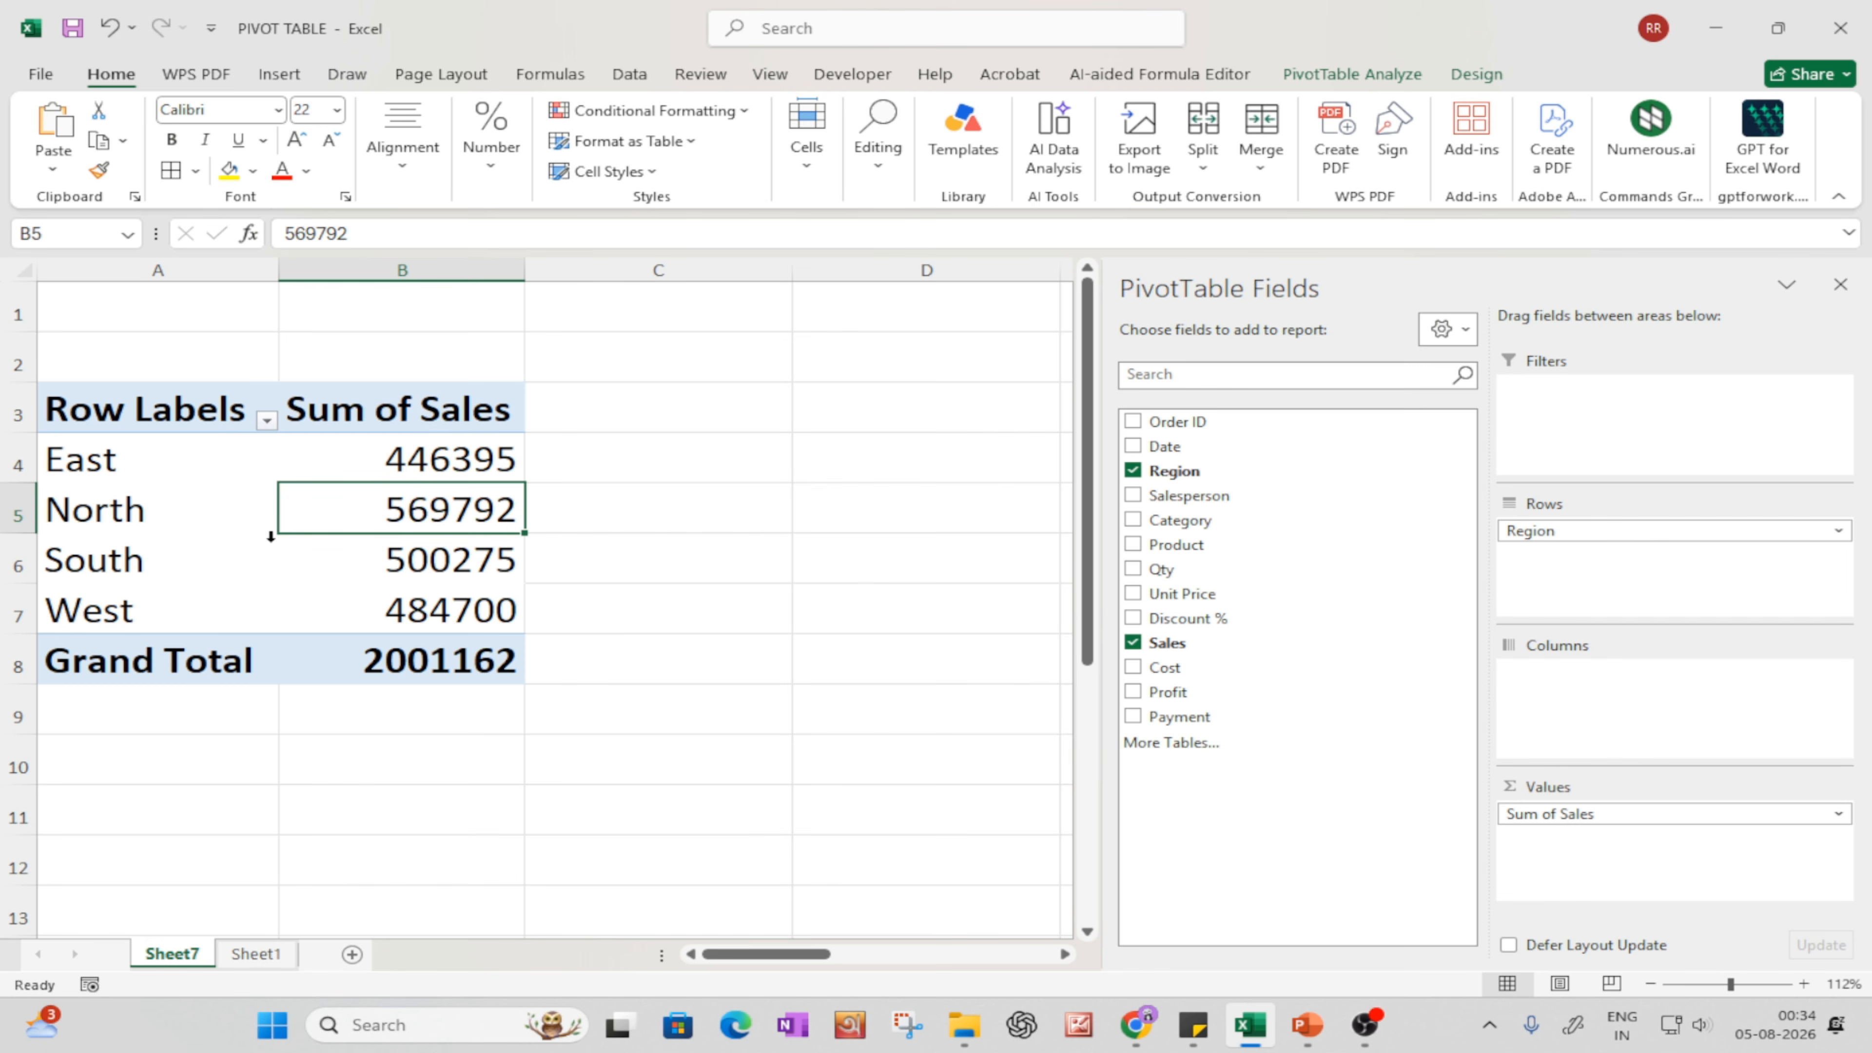
pyautogui.click(158, 466)
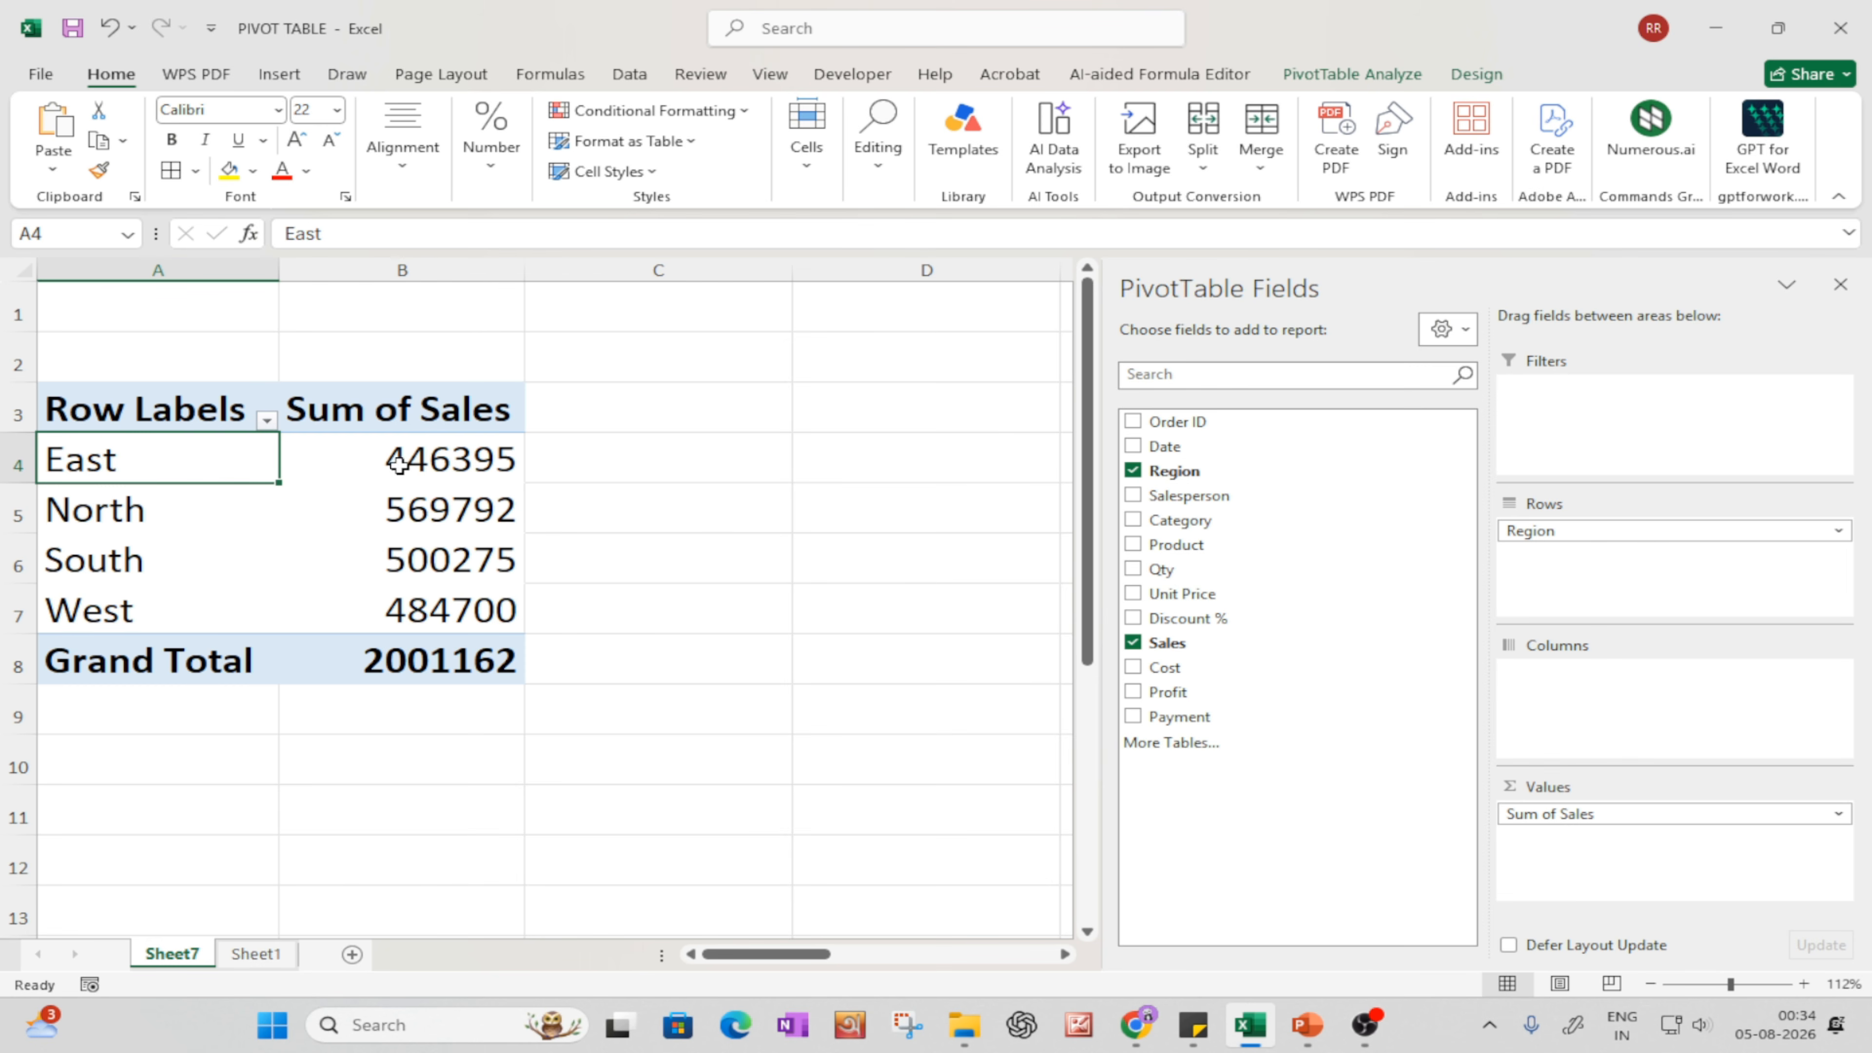
pyautogui.click(85, 531)
pyautogui.click(85, 578)
pyautogui.moveTo(85, 611); pyautogui.dragTo(332, 611)
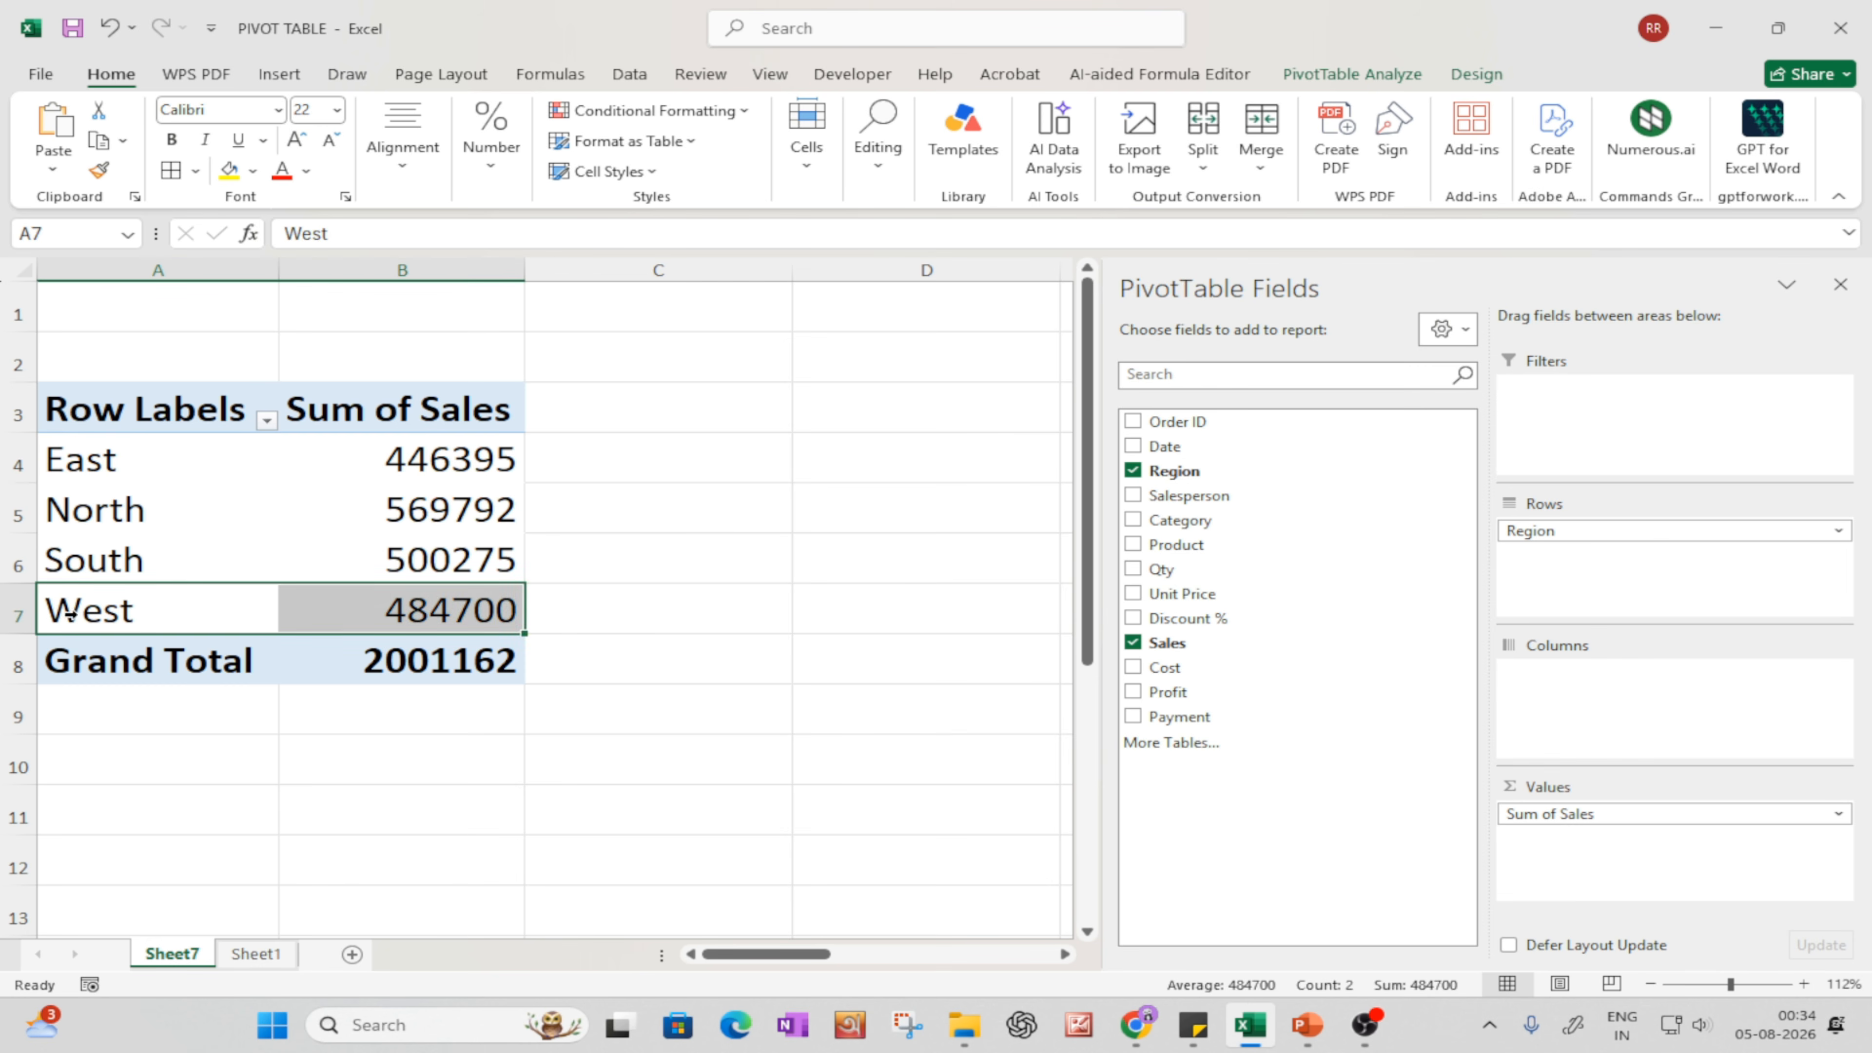
pyautogui.click(446, 452)
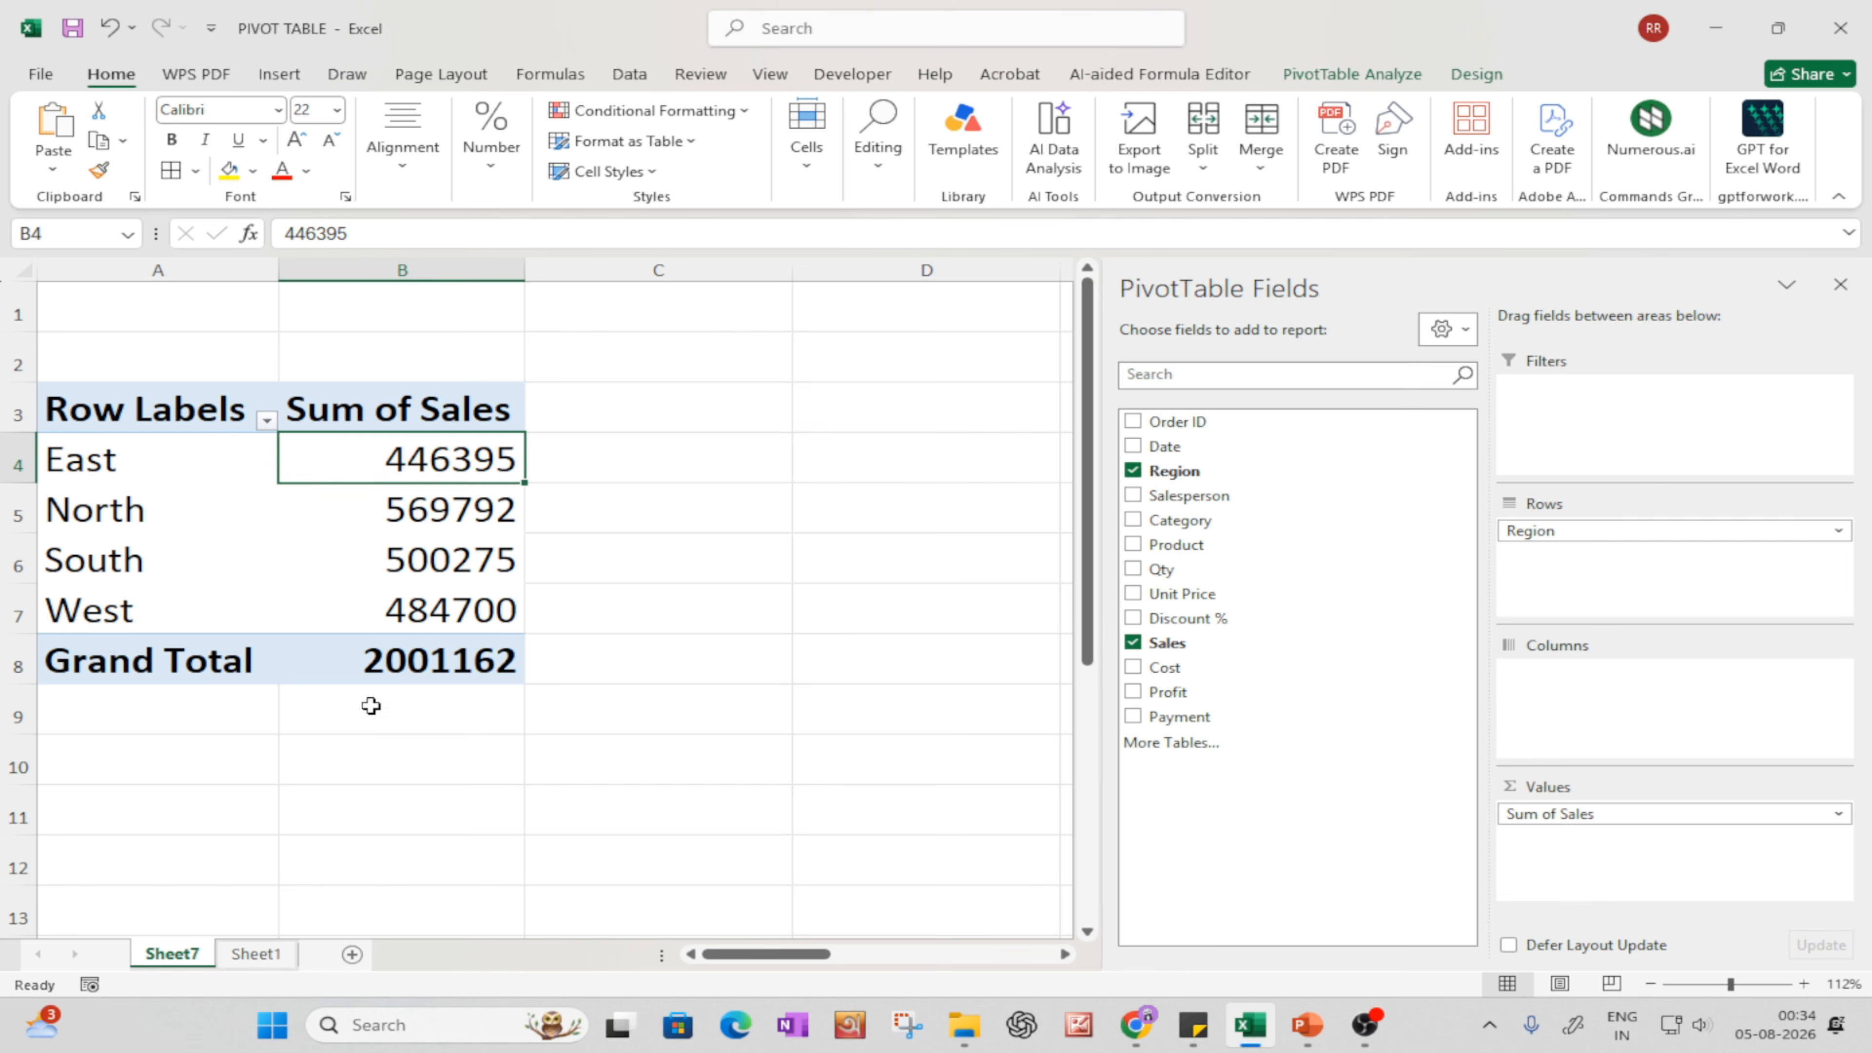
pyautogui.click(96, 490)
pyautogui.click(161, 524)
pyautogui.click(302, 510)
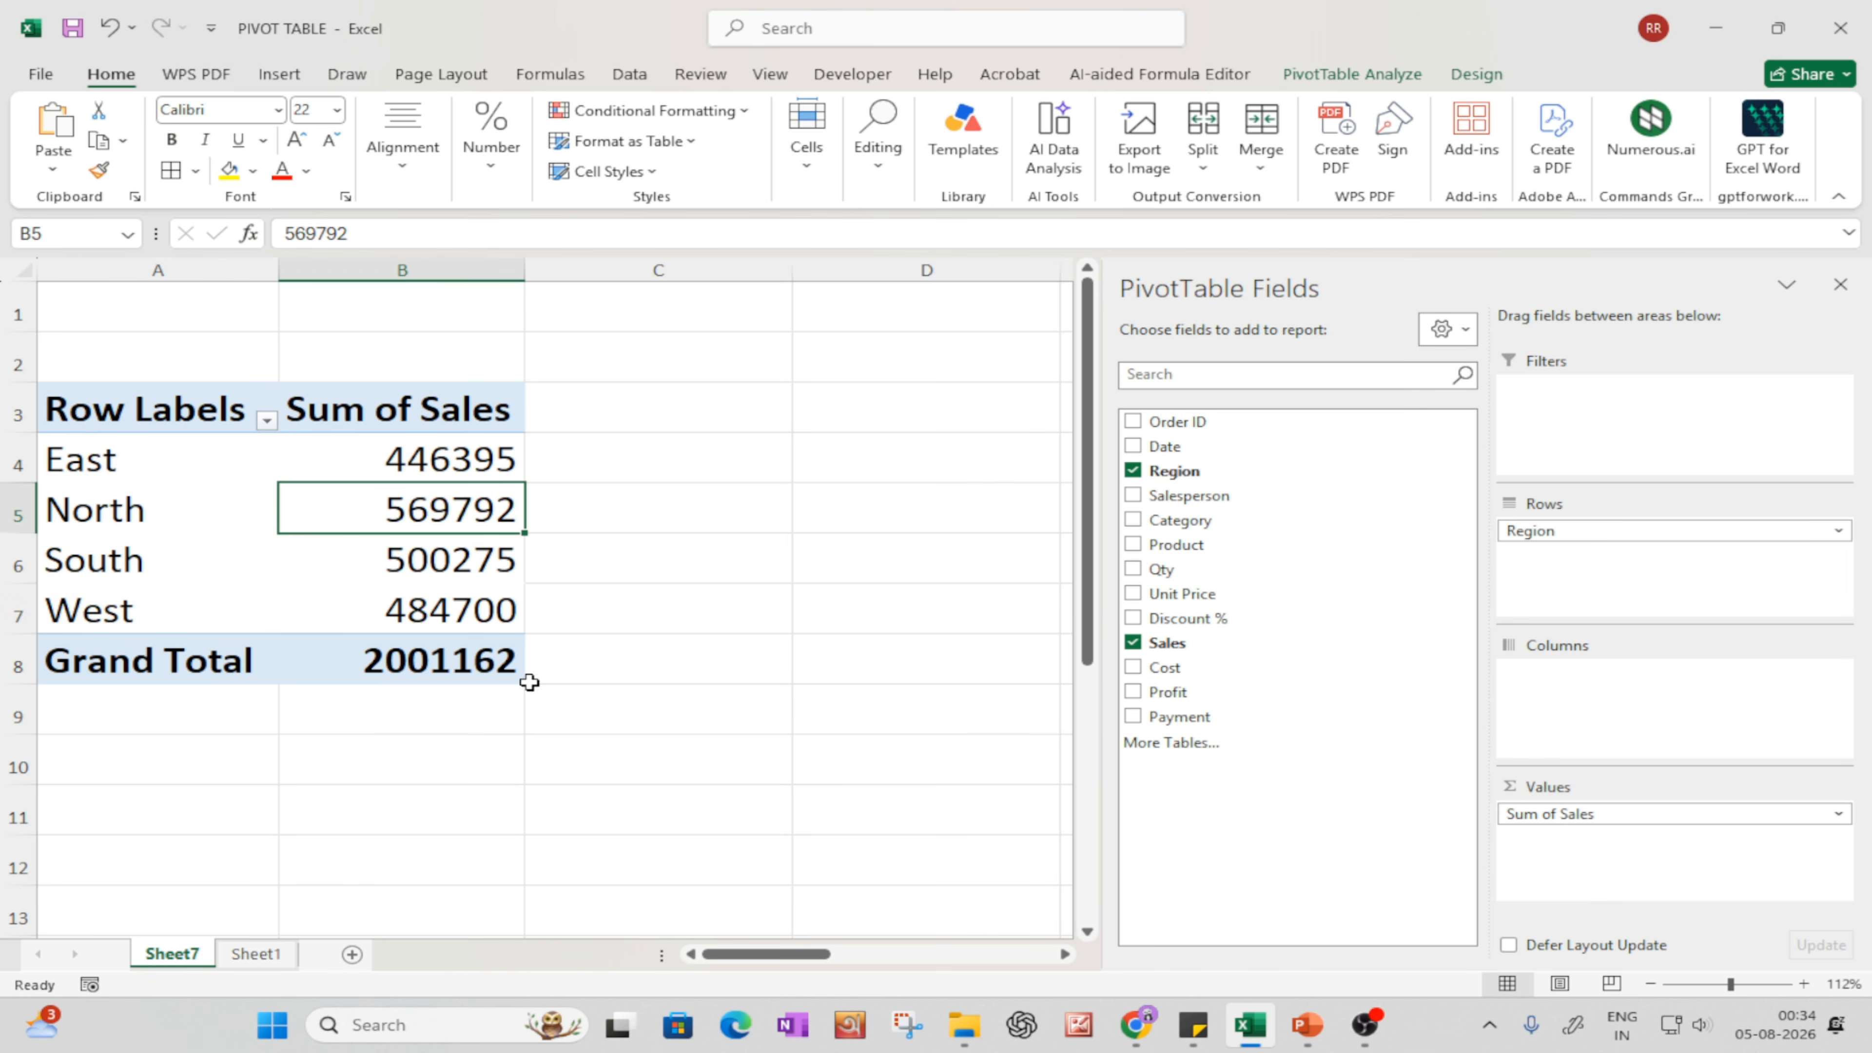
pyautogui.click(395, 625)
pyautogui.click(197, 458)
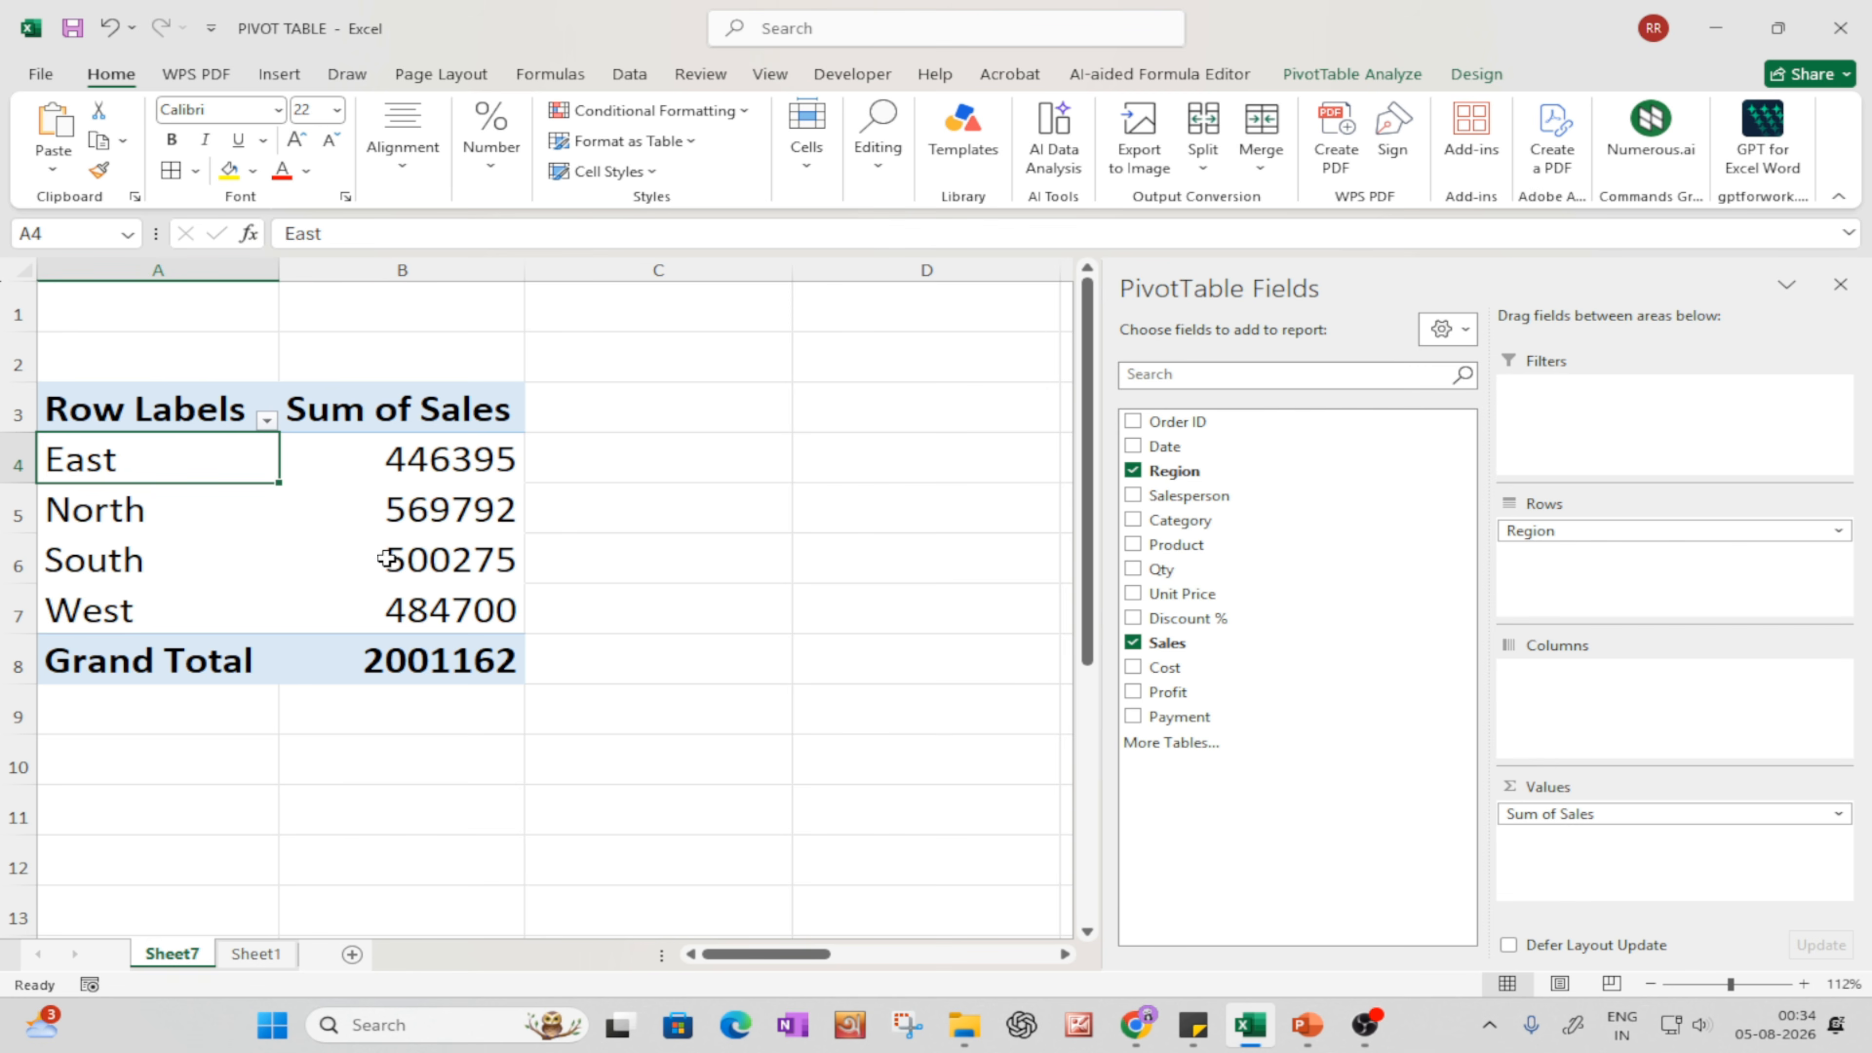
pyautogui.click(439, 463)
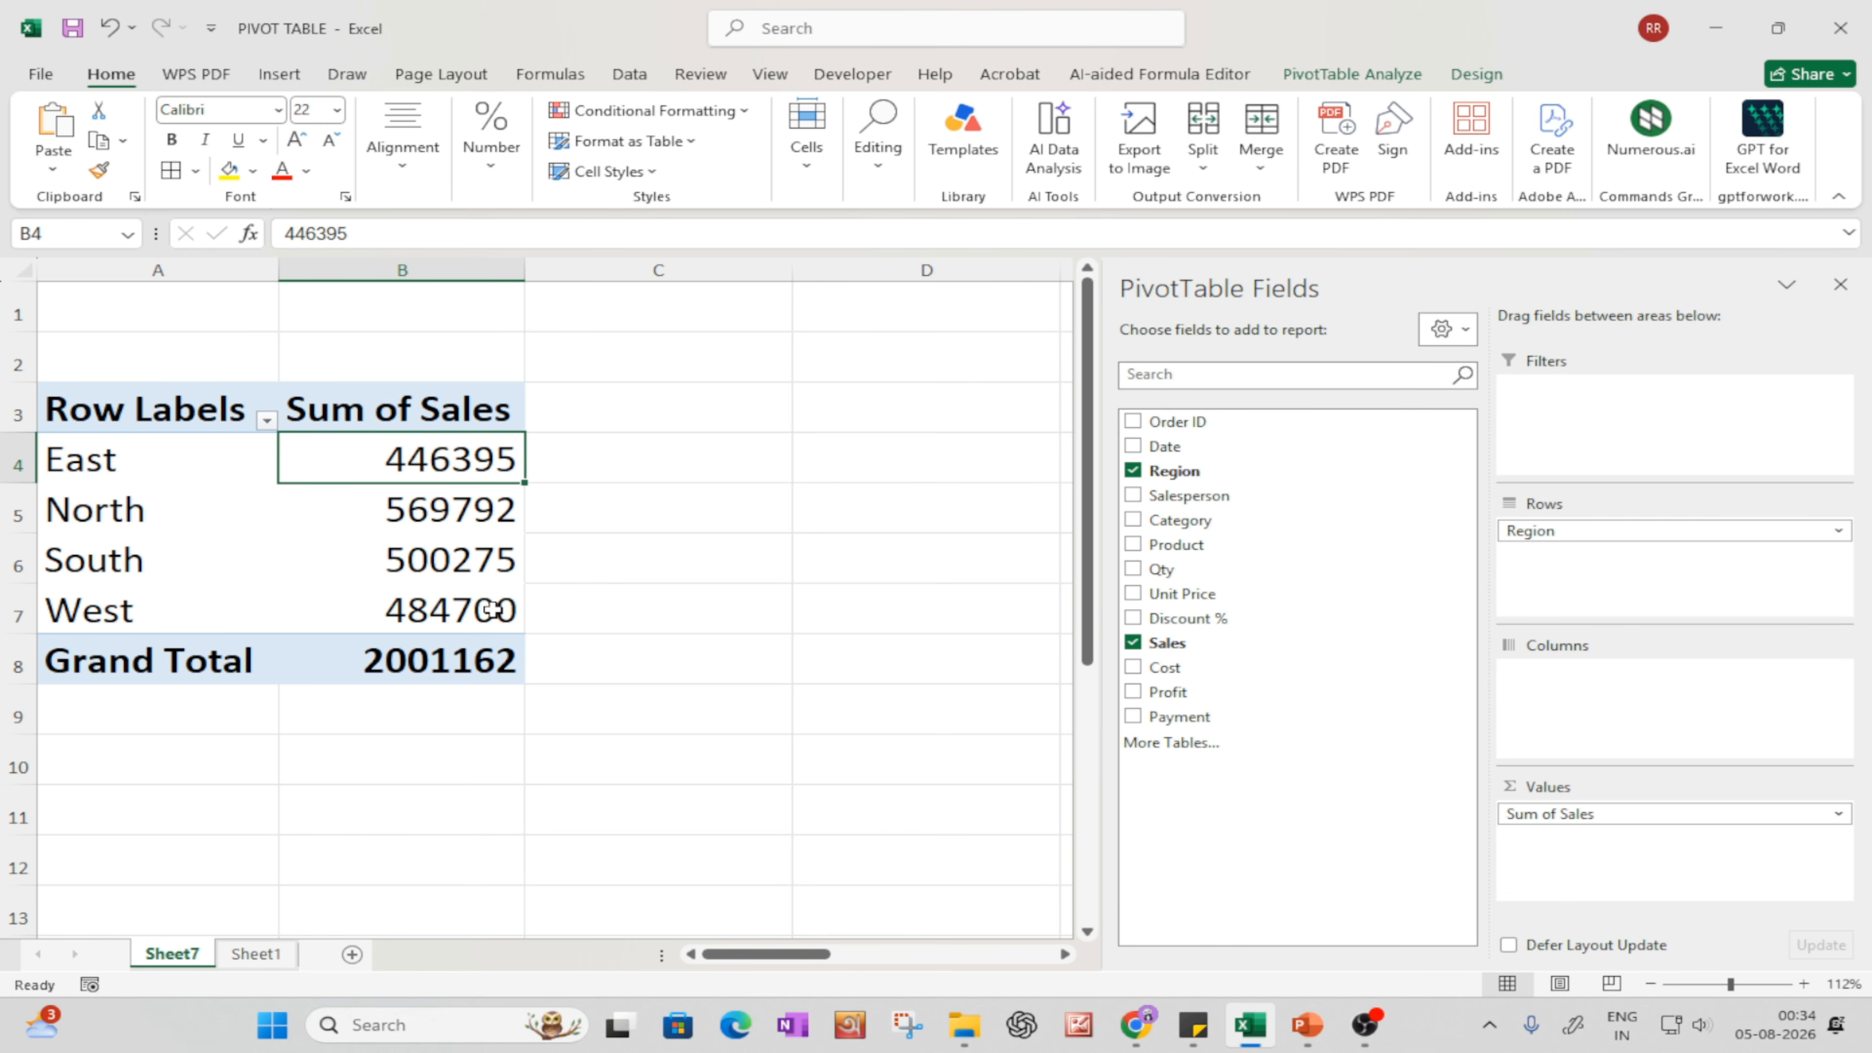
pyautogui.moveTo(329, 512)
pyautogui.click(111, 510)
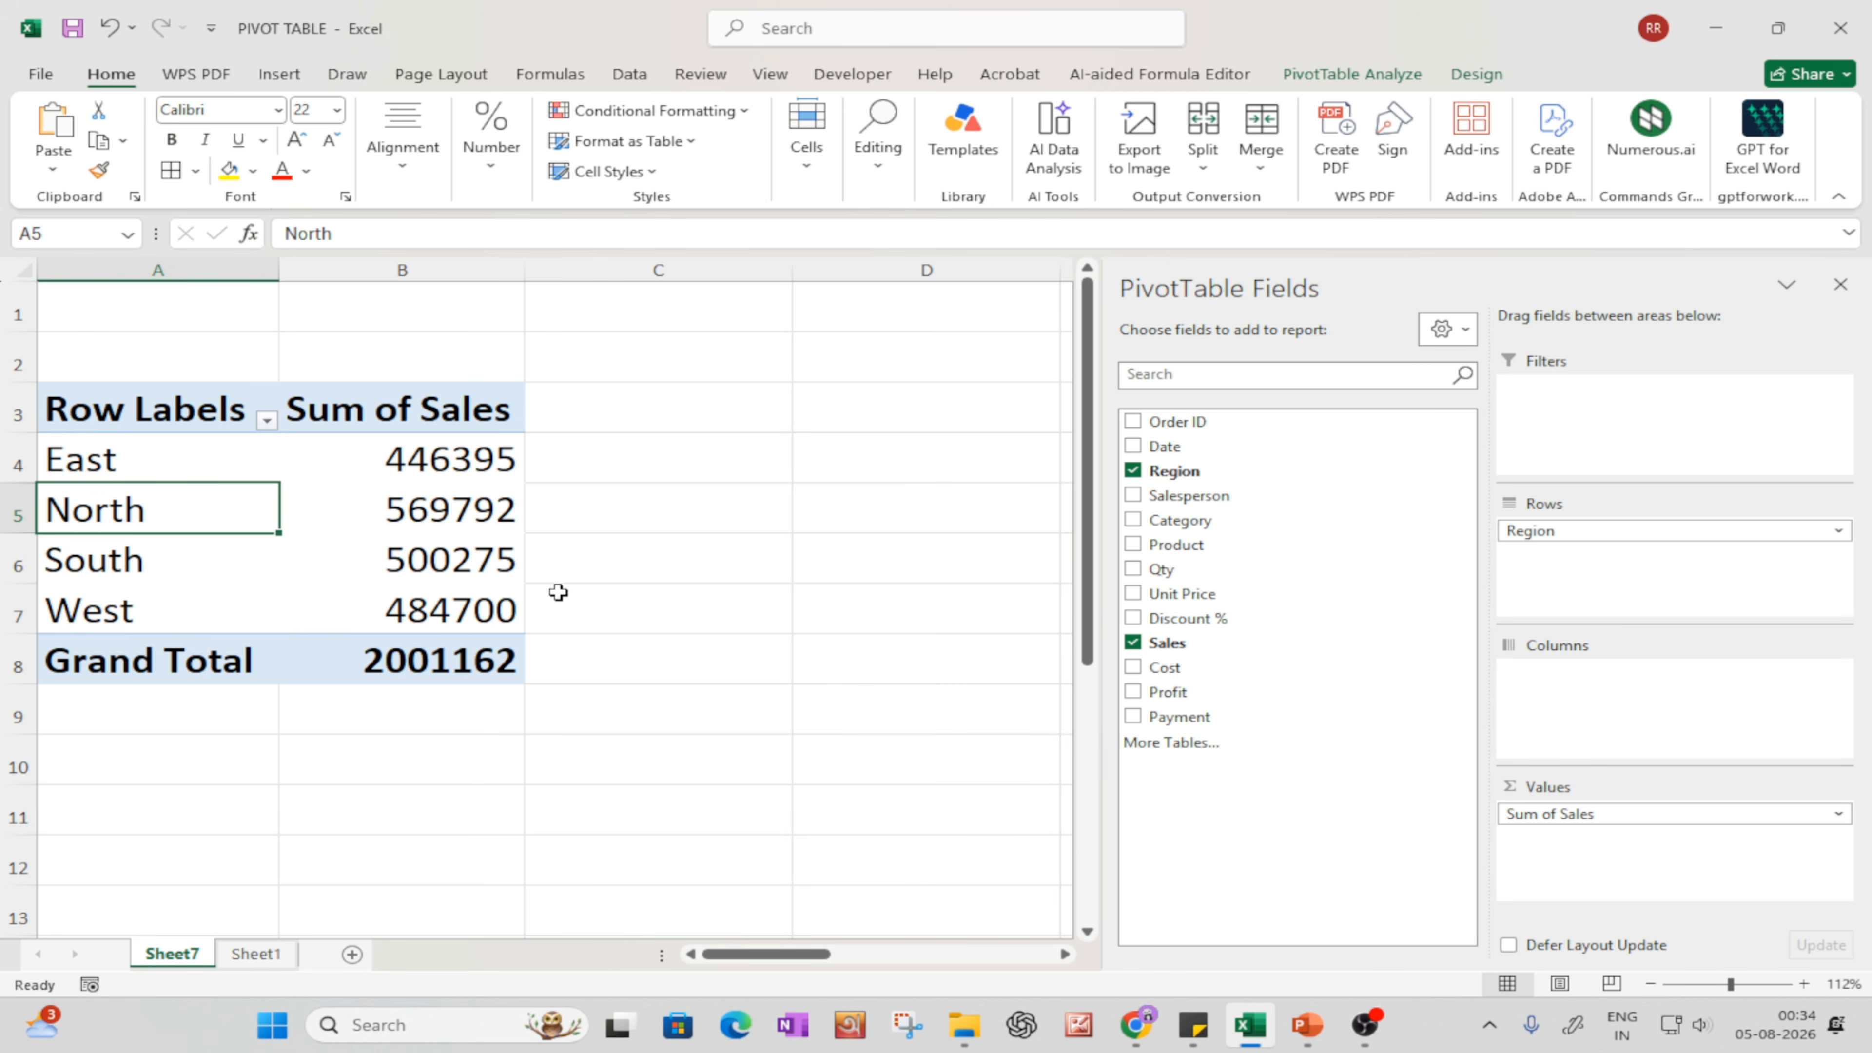
pyautogui.moveTo(487, 612)
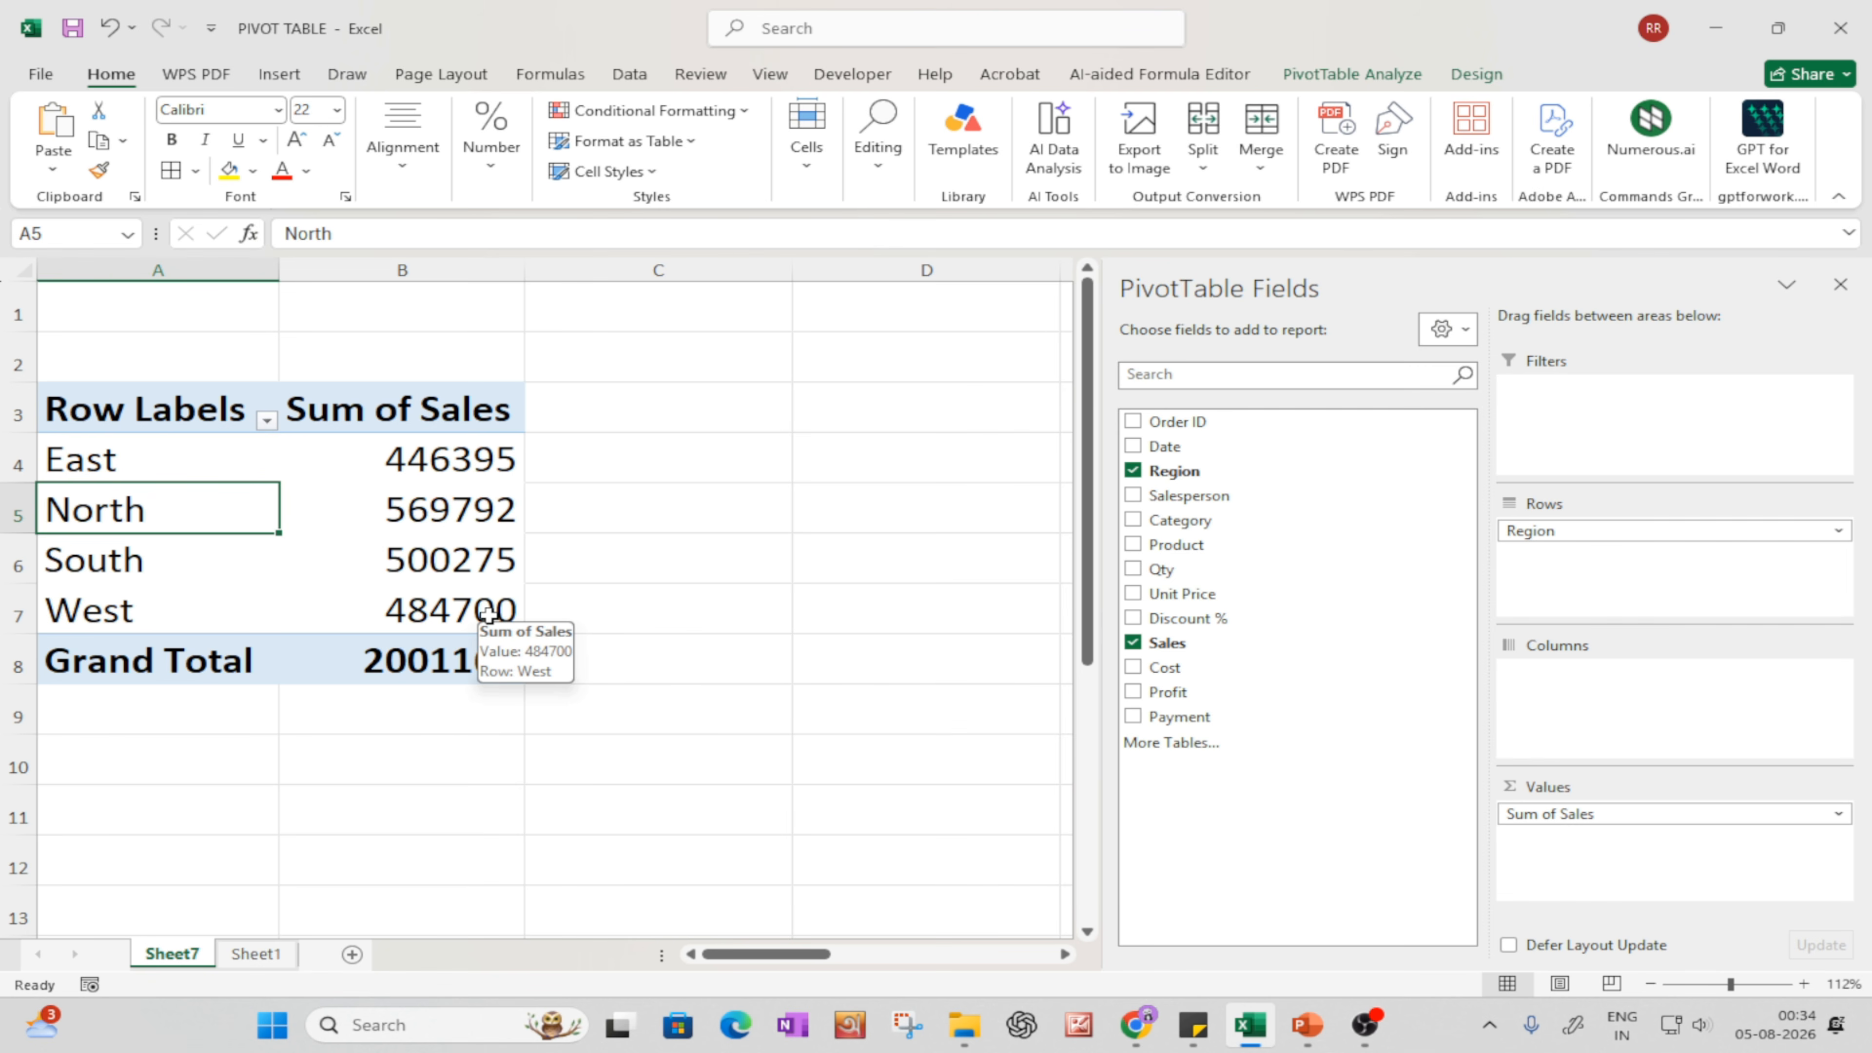
# - Drill down into the East region's Sales total on a new sheet and autofit the Date column
pyautogui.moveTo(446, 470)
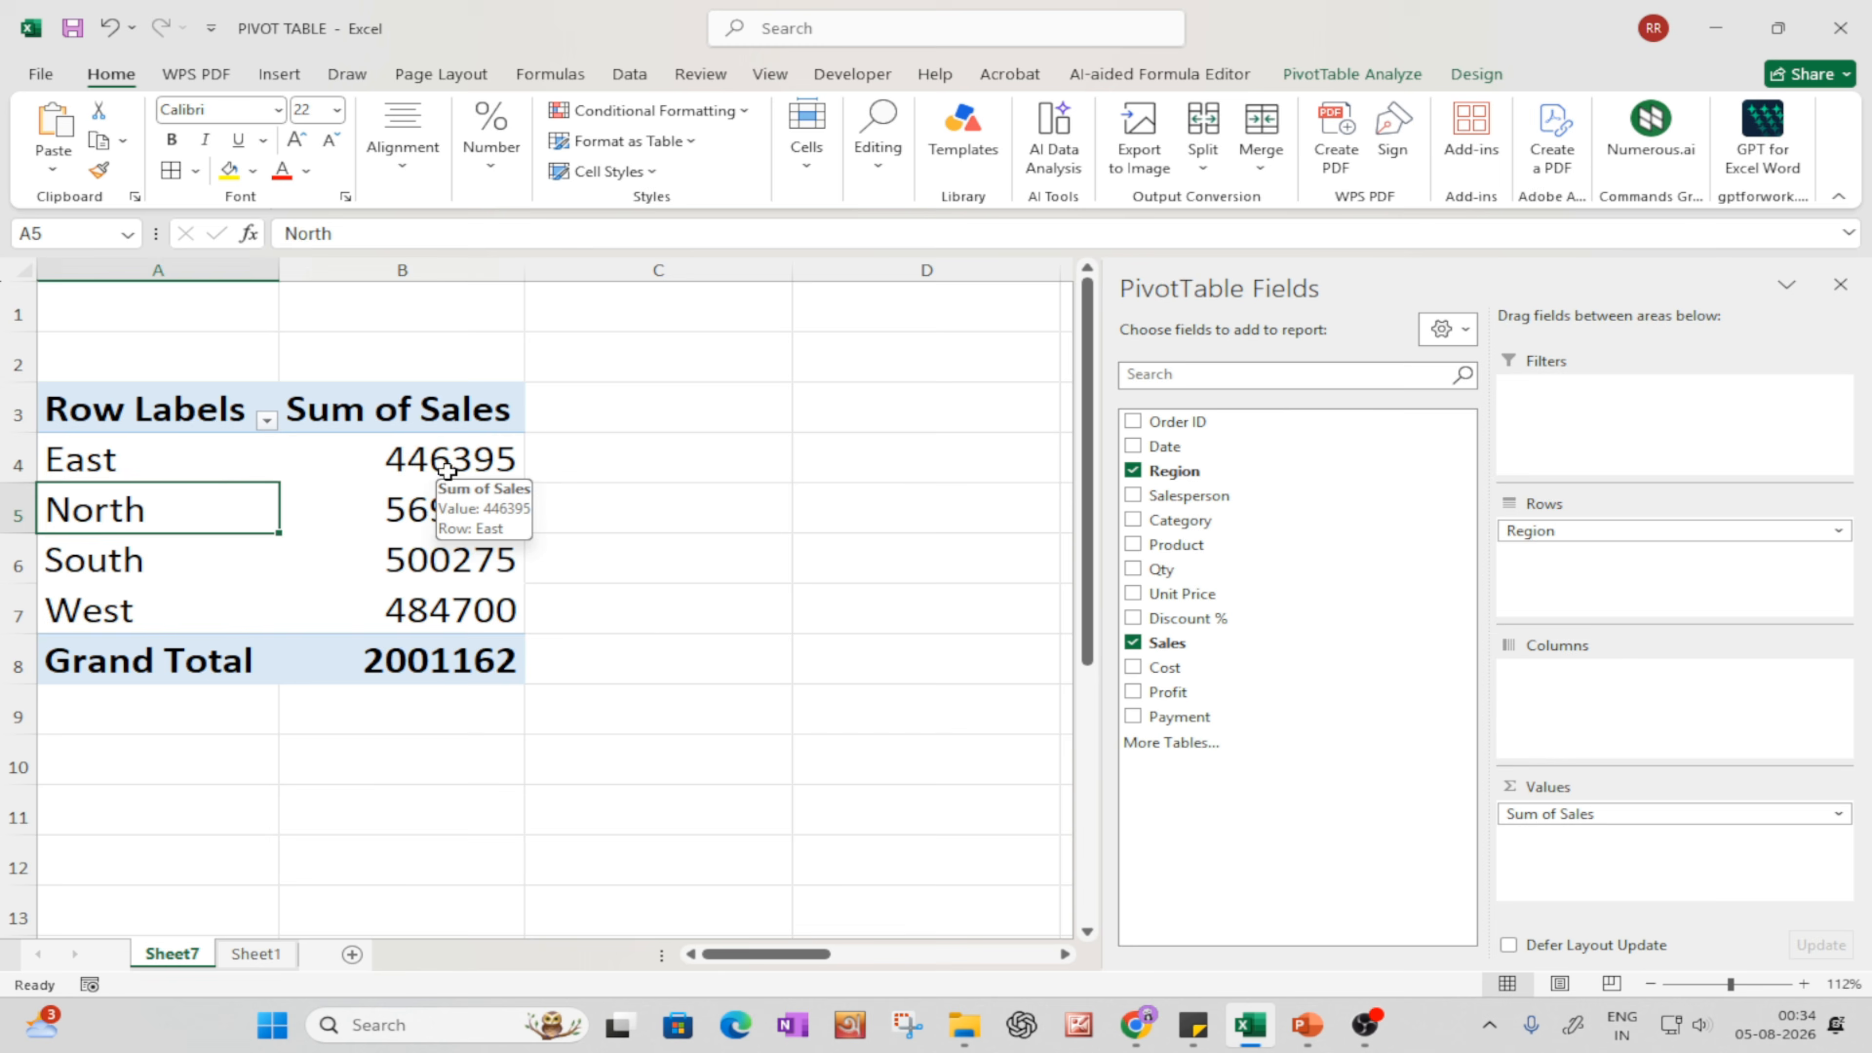
pyautogui.doubleClick(446, 469)
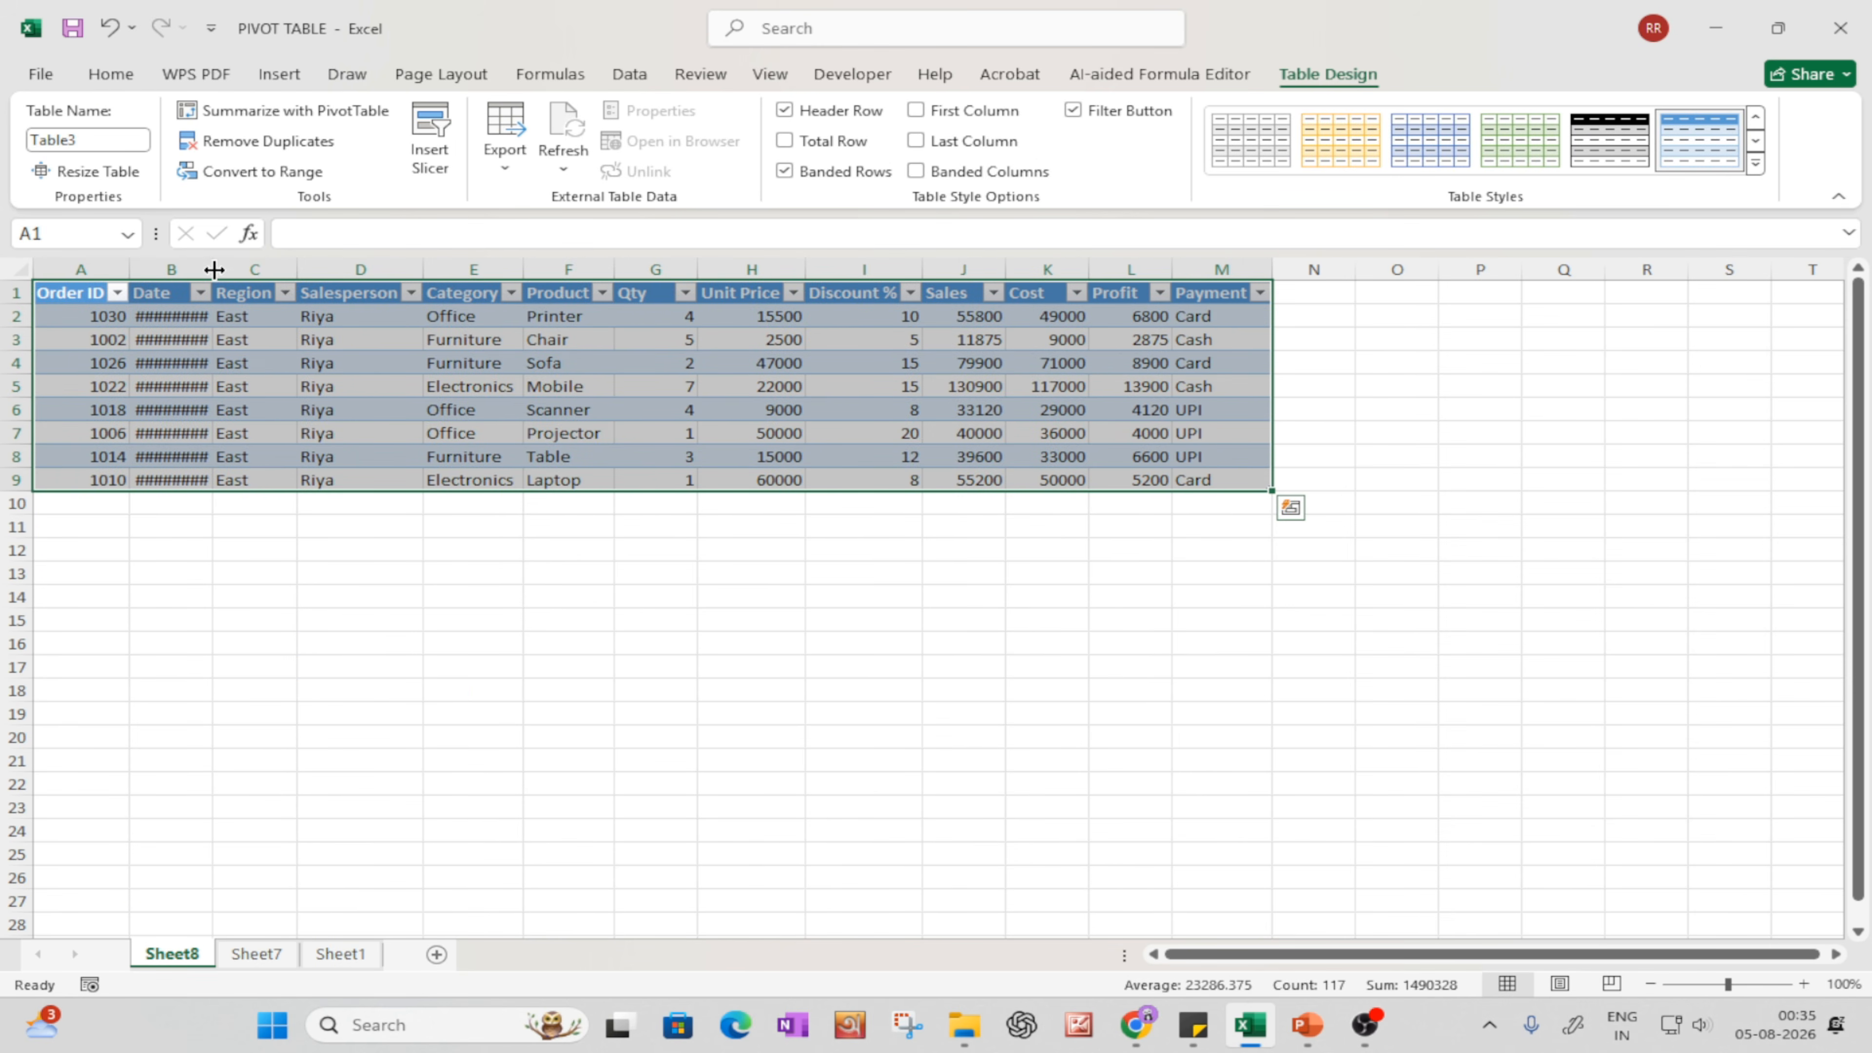
pyautogui.doubleClick(213, 270)
pyautogui.click(848, 682)
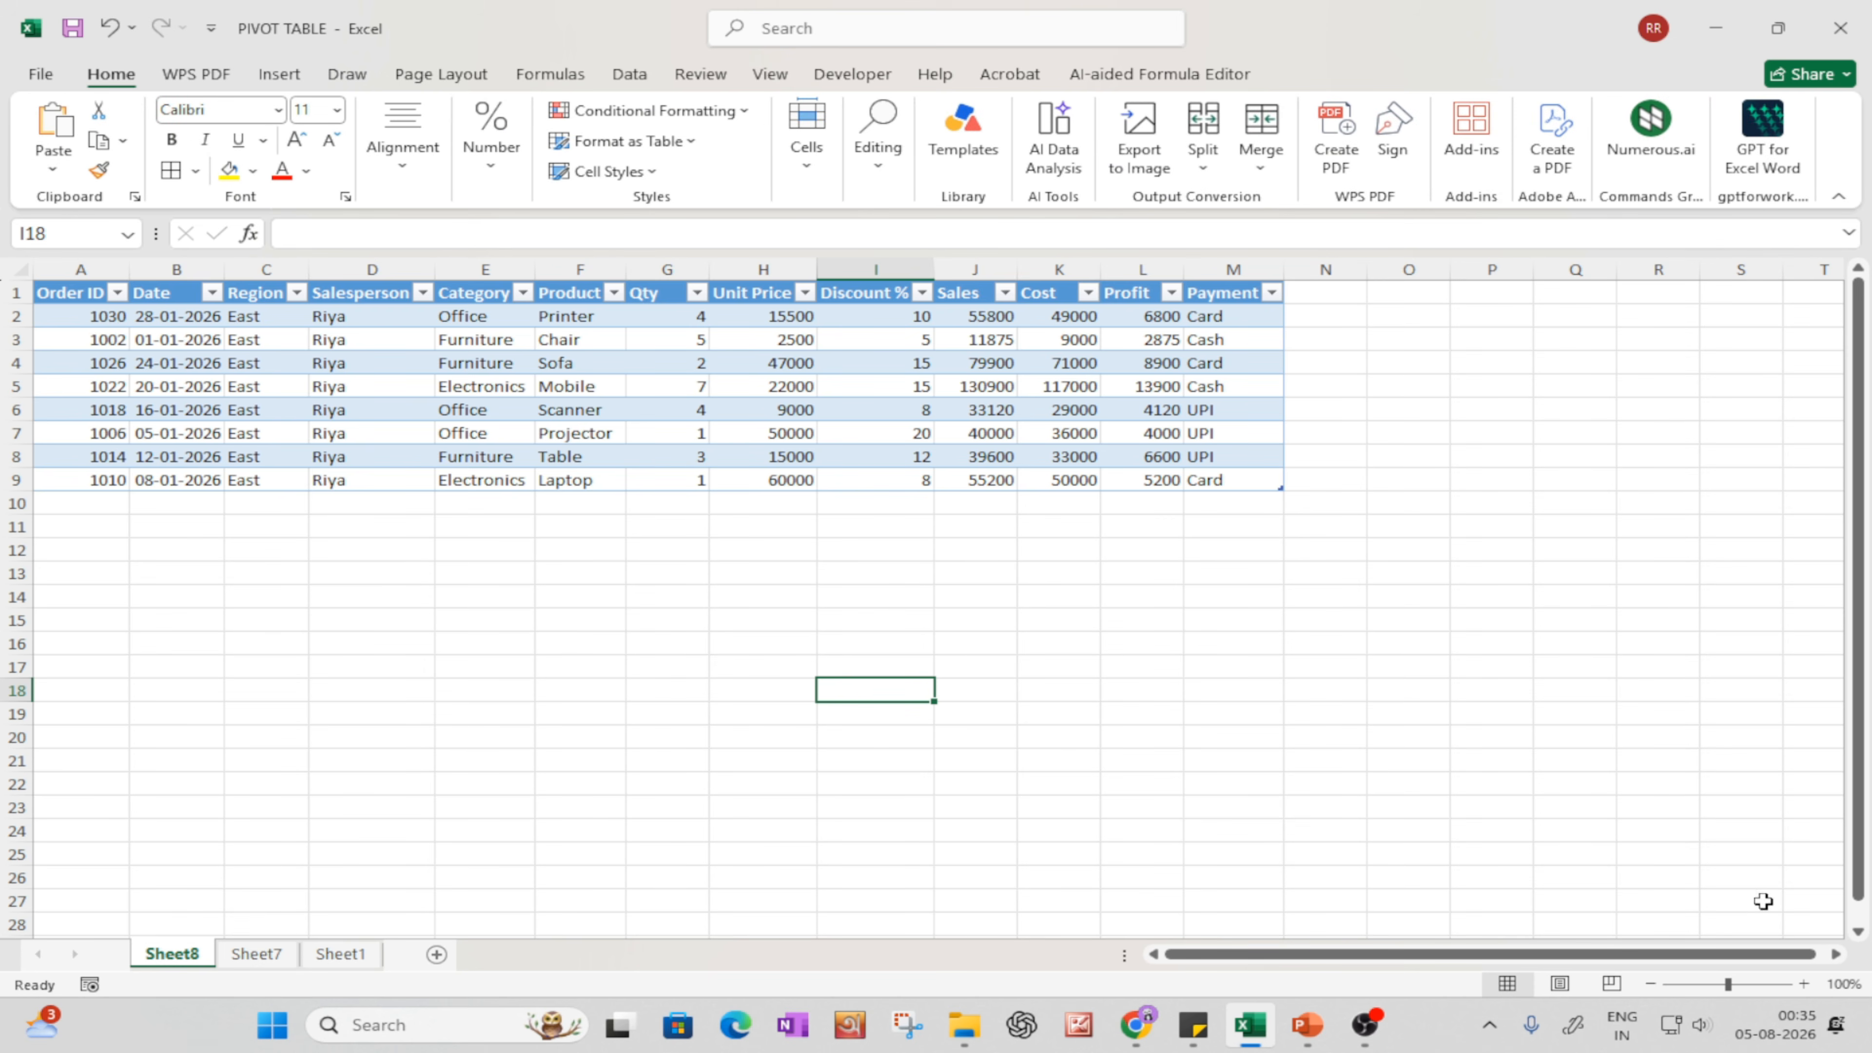
# - Enlarge the East detail sheet to 140% and widen its Date column so the full dates fit
pyautogui.click(1803, 984)
pyautogui.click(1803, 983)
pyautogui.click(1802, 984)
pyautogui.click(1803, 983)
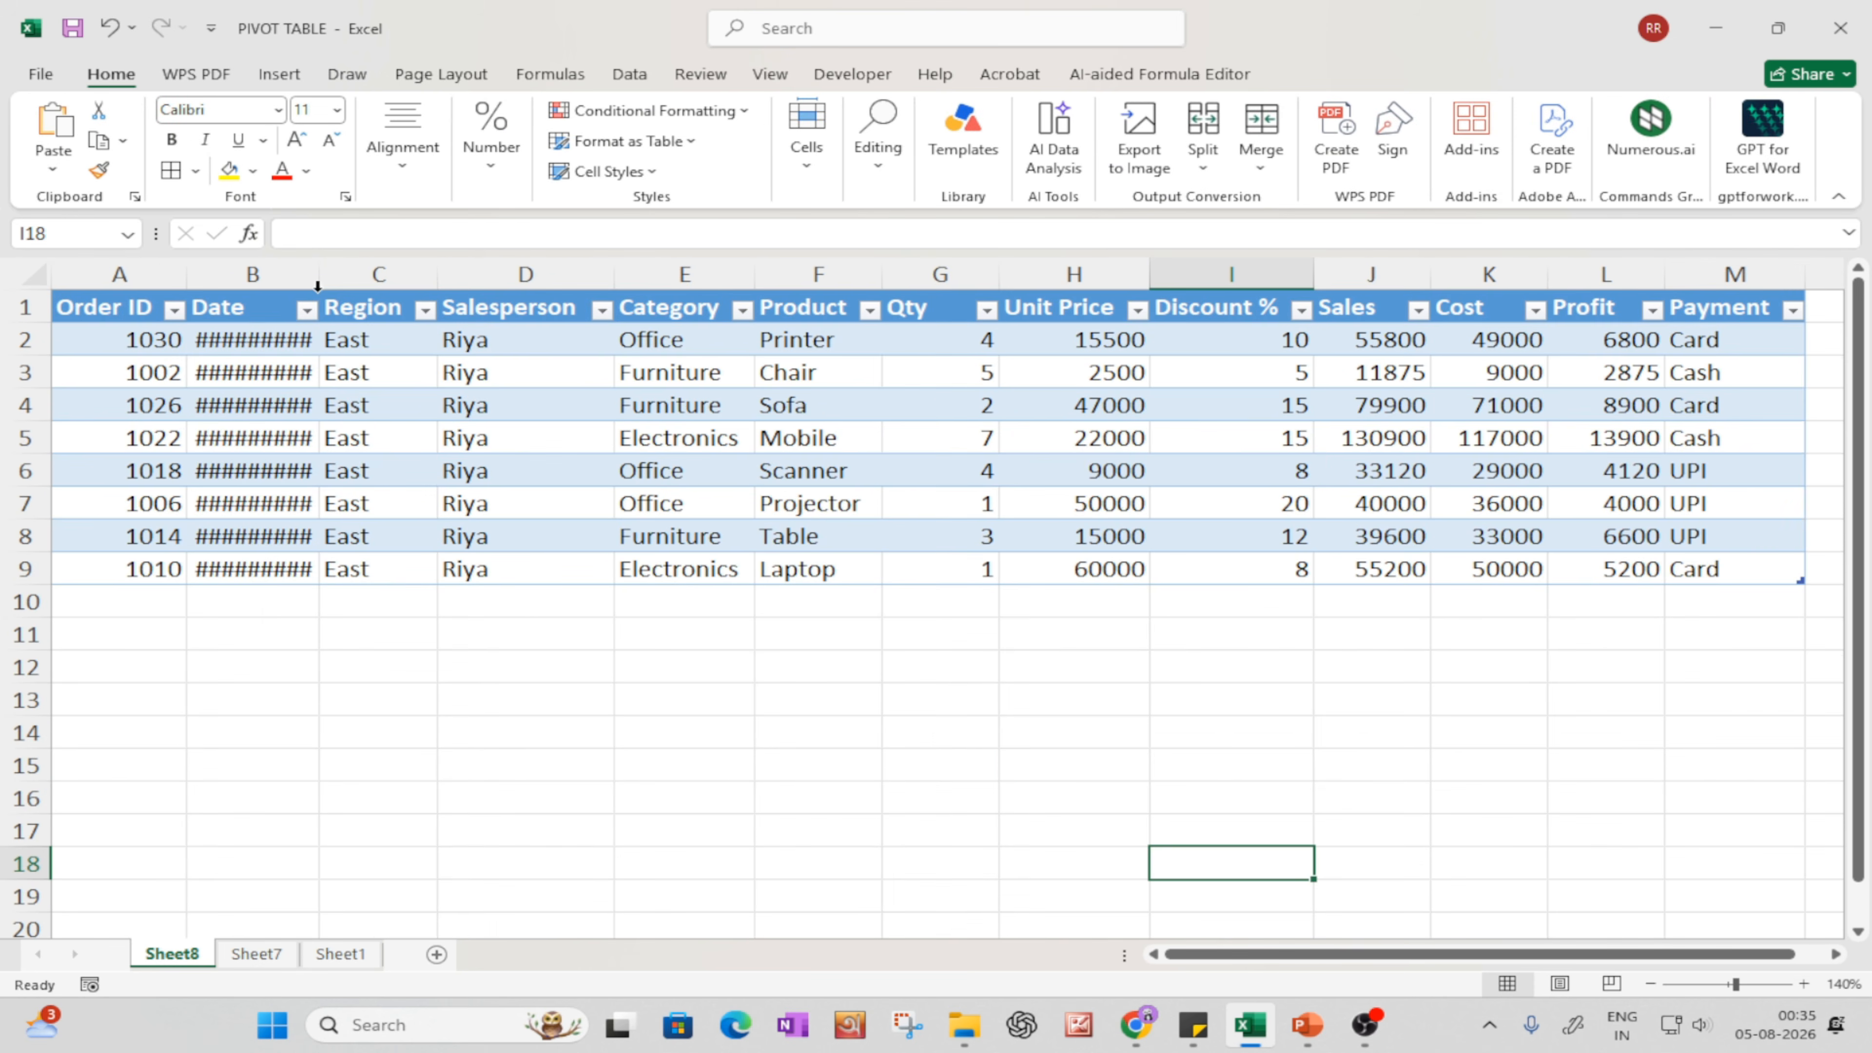
pyautogui.moveTo(319, 280); pyautogui.dragTo(391, 310)
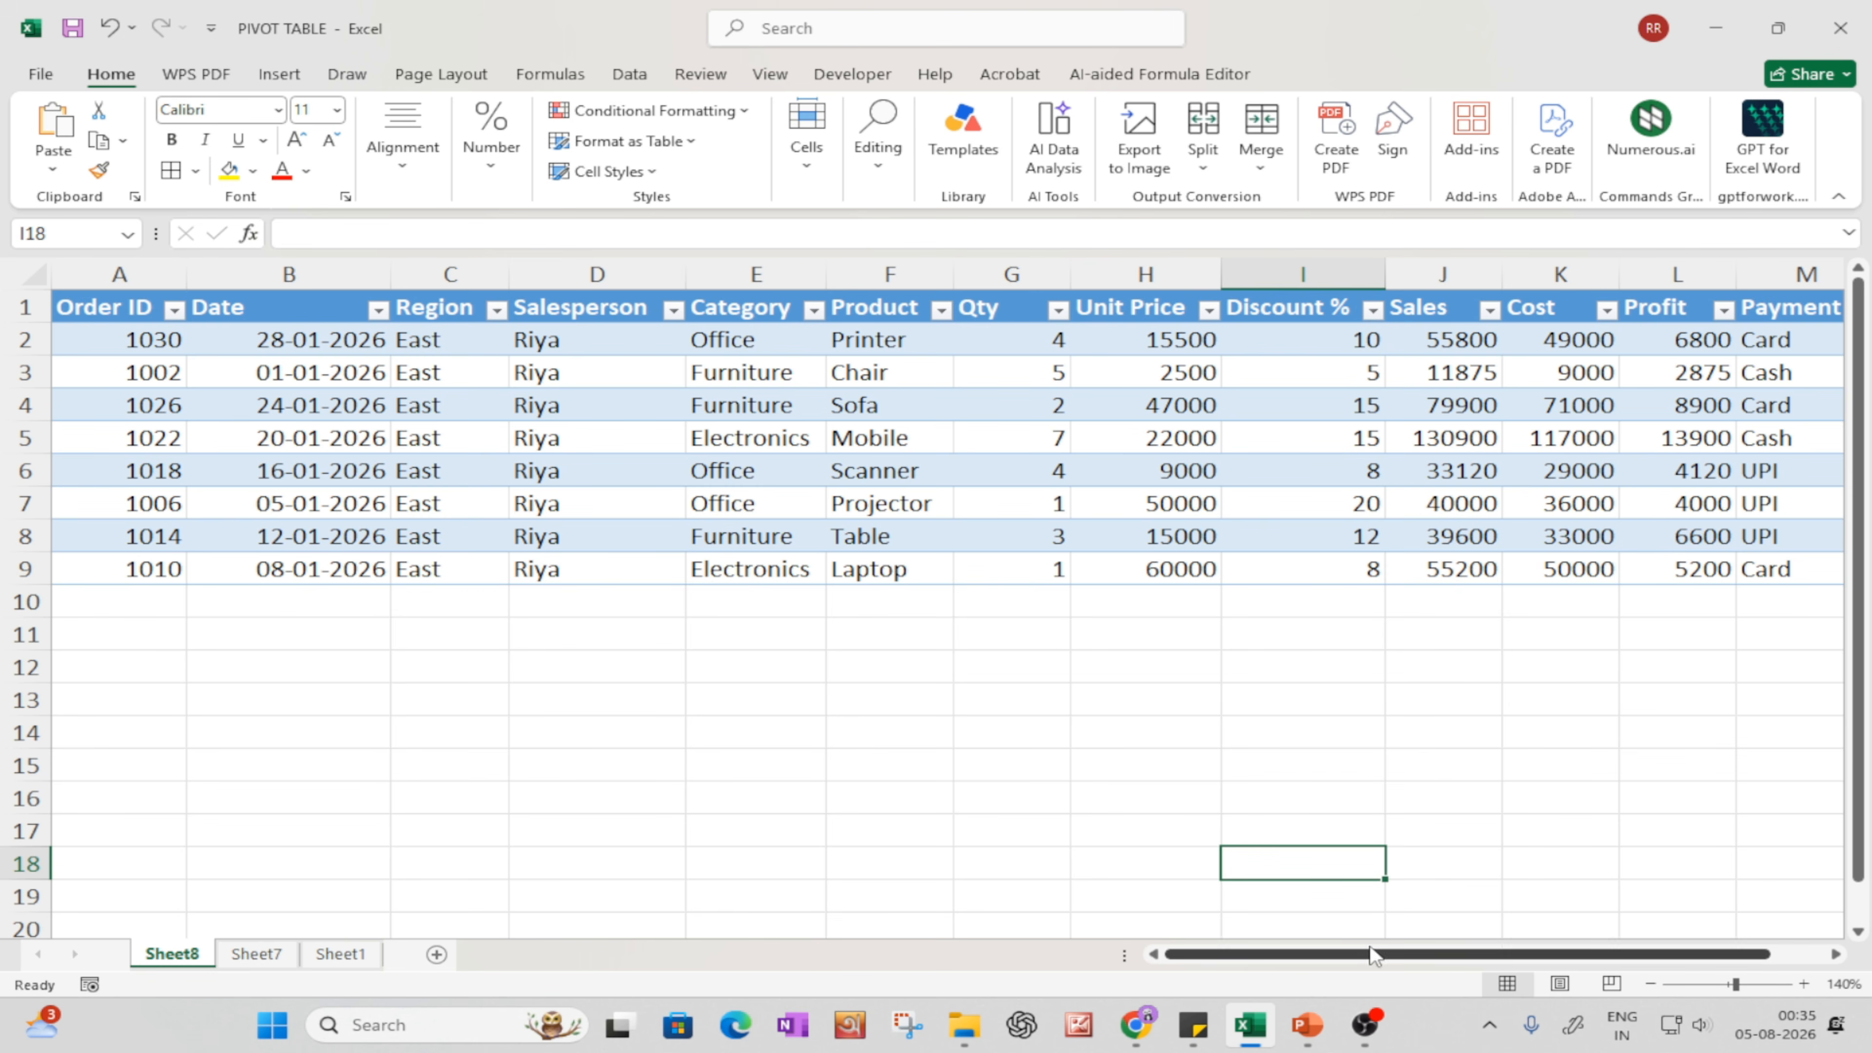
# - Delete the detail sheet listing the East region's records
pyautogui.rightClick(205, 957)
pyautogui.click(265, 668)
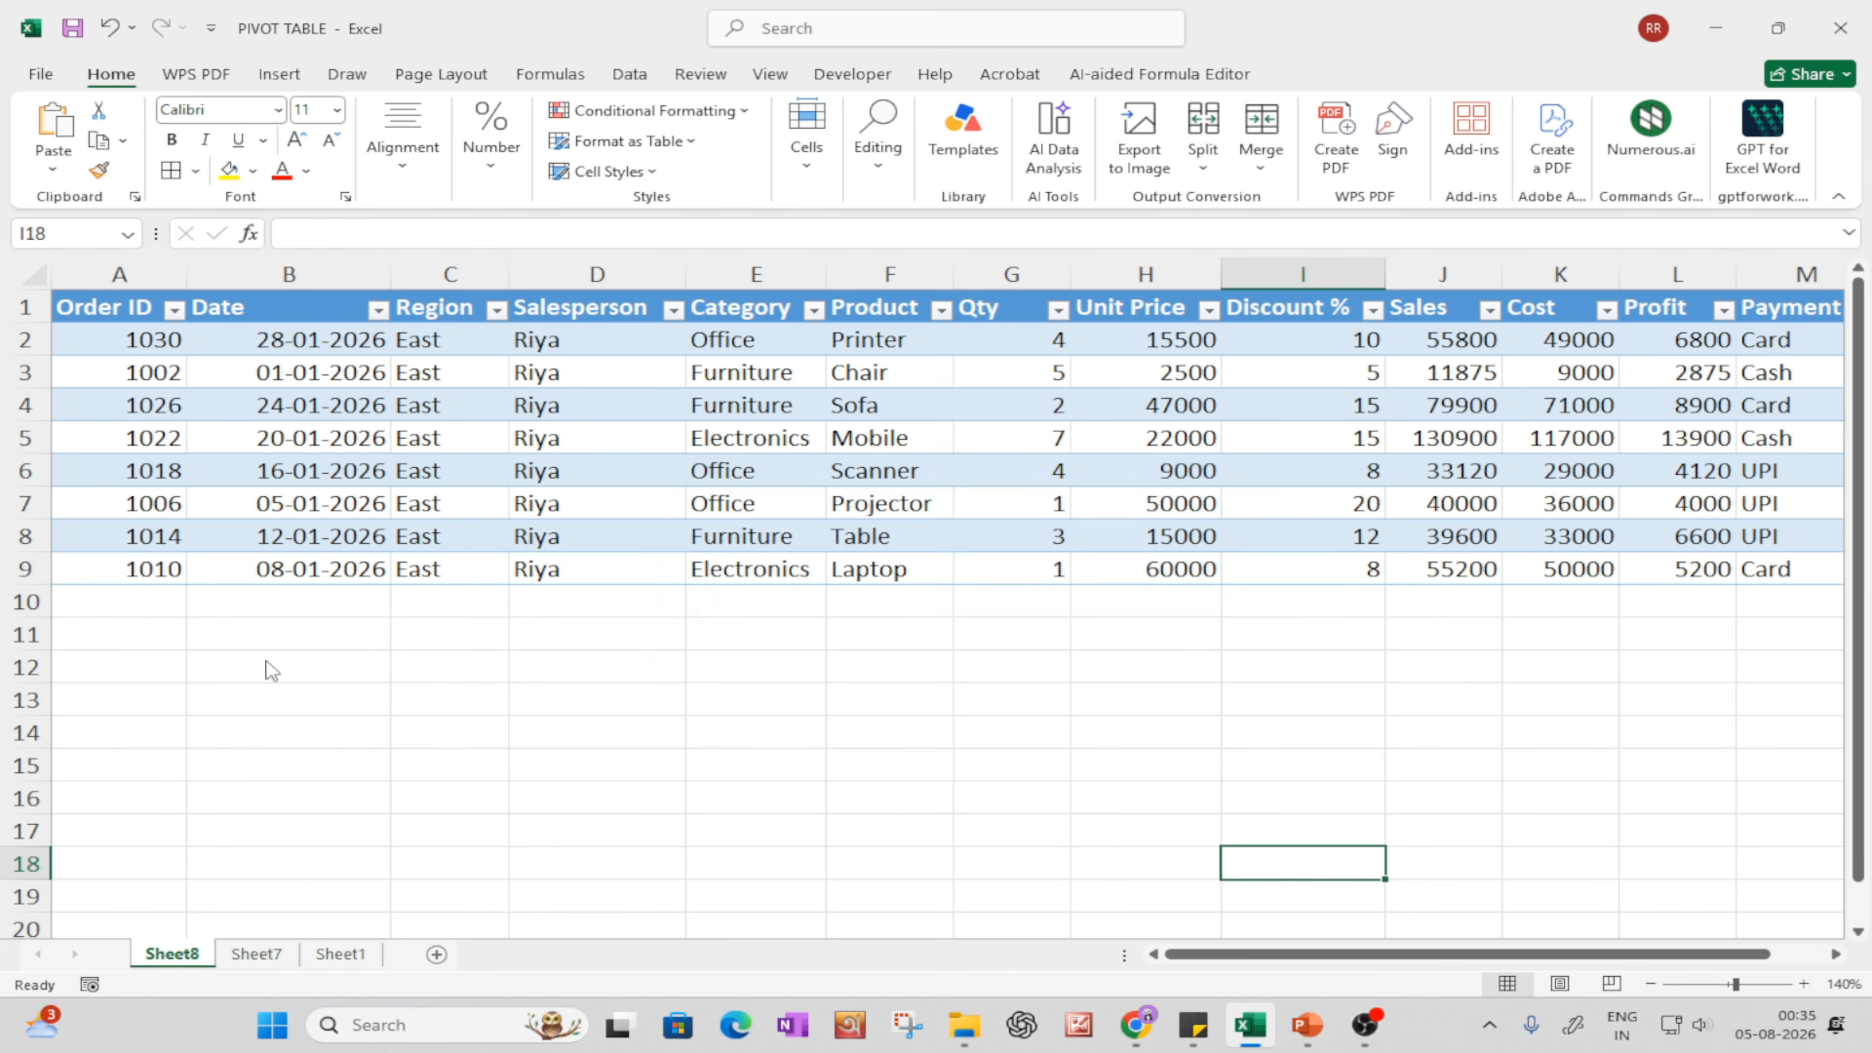
pyautogui.click(923, 577)
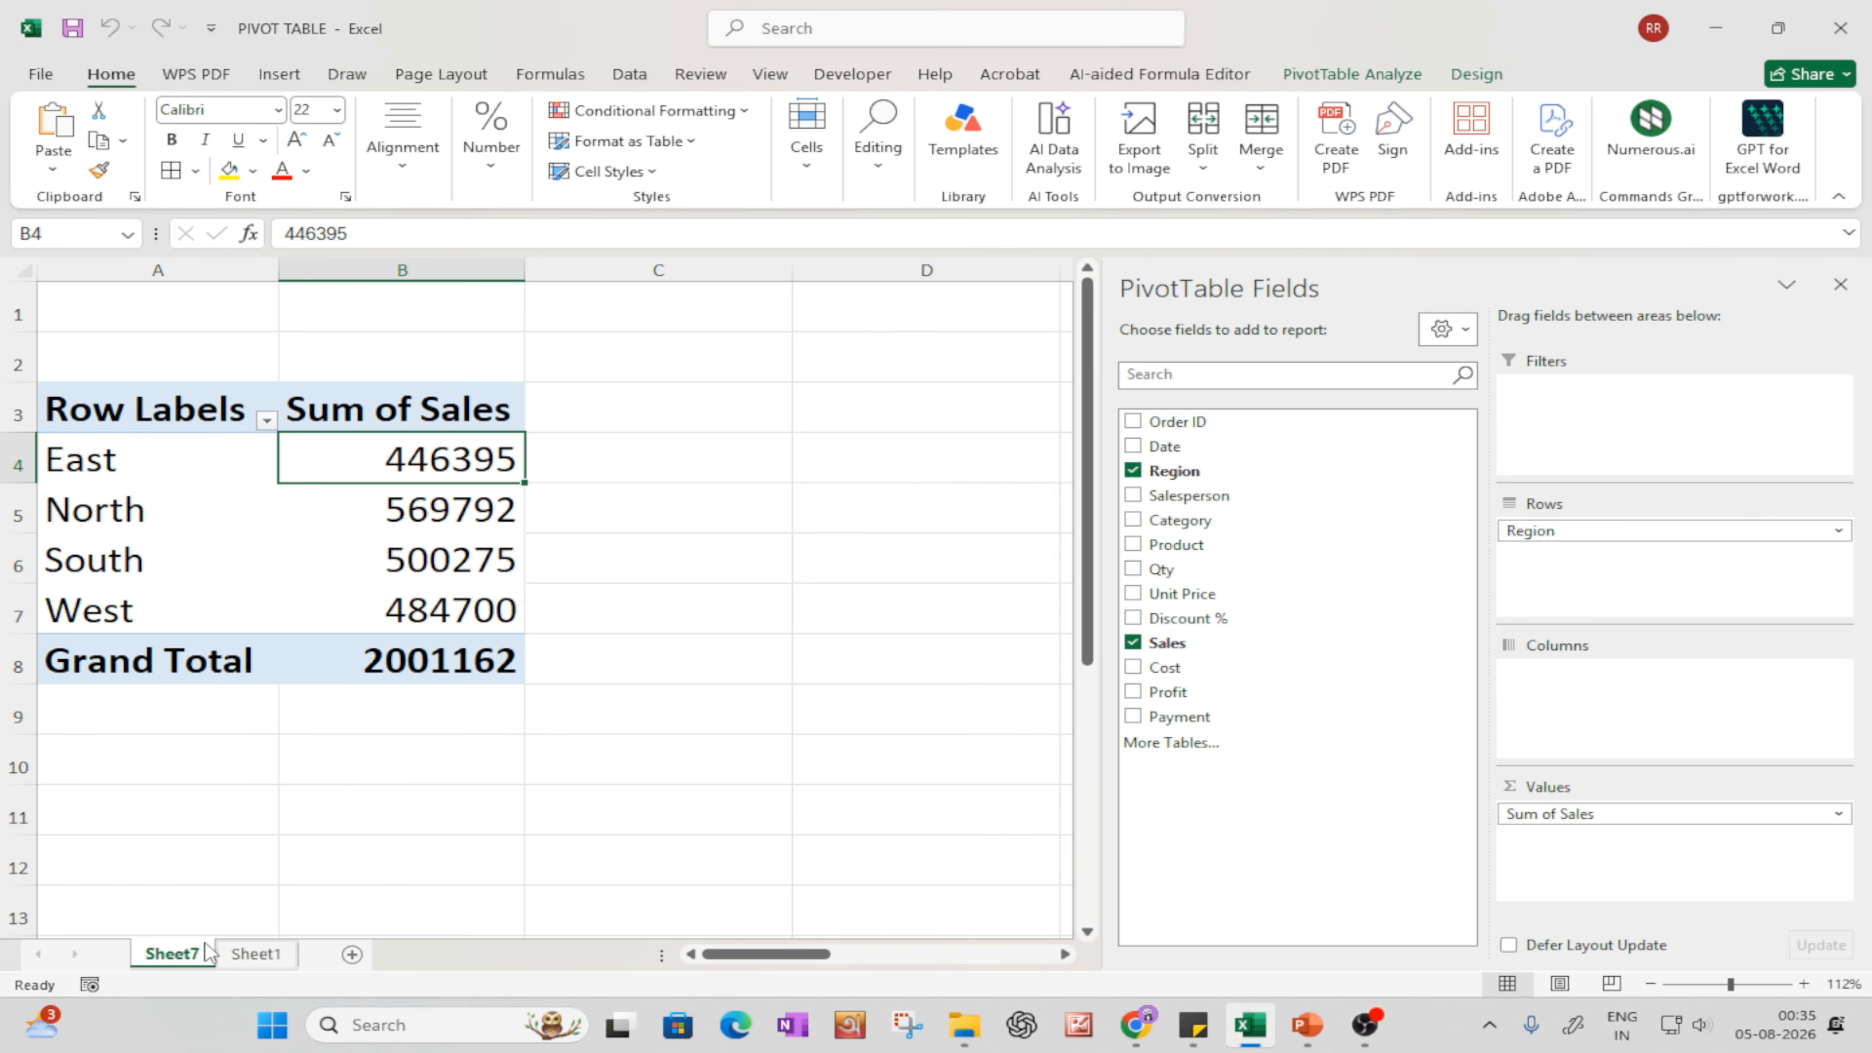
# - Drill down into the North region's Sales total to list its records on a new sheet
pyautogui.click(116, 518)
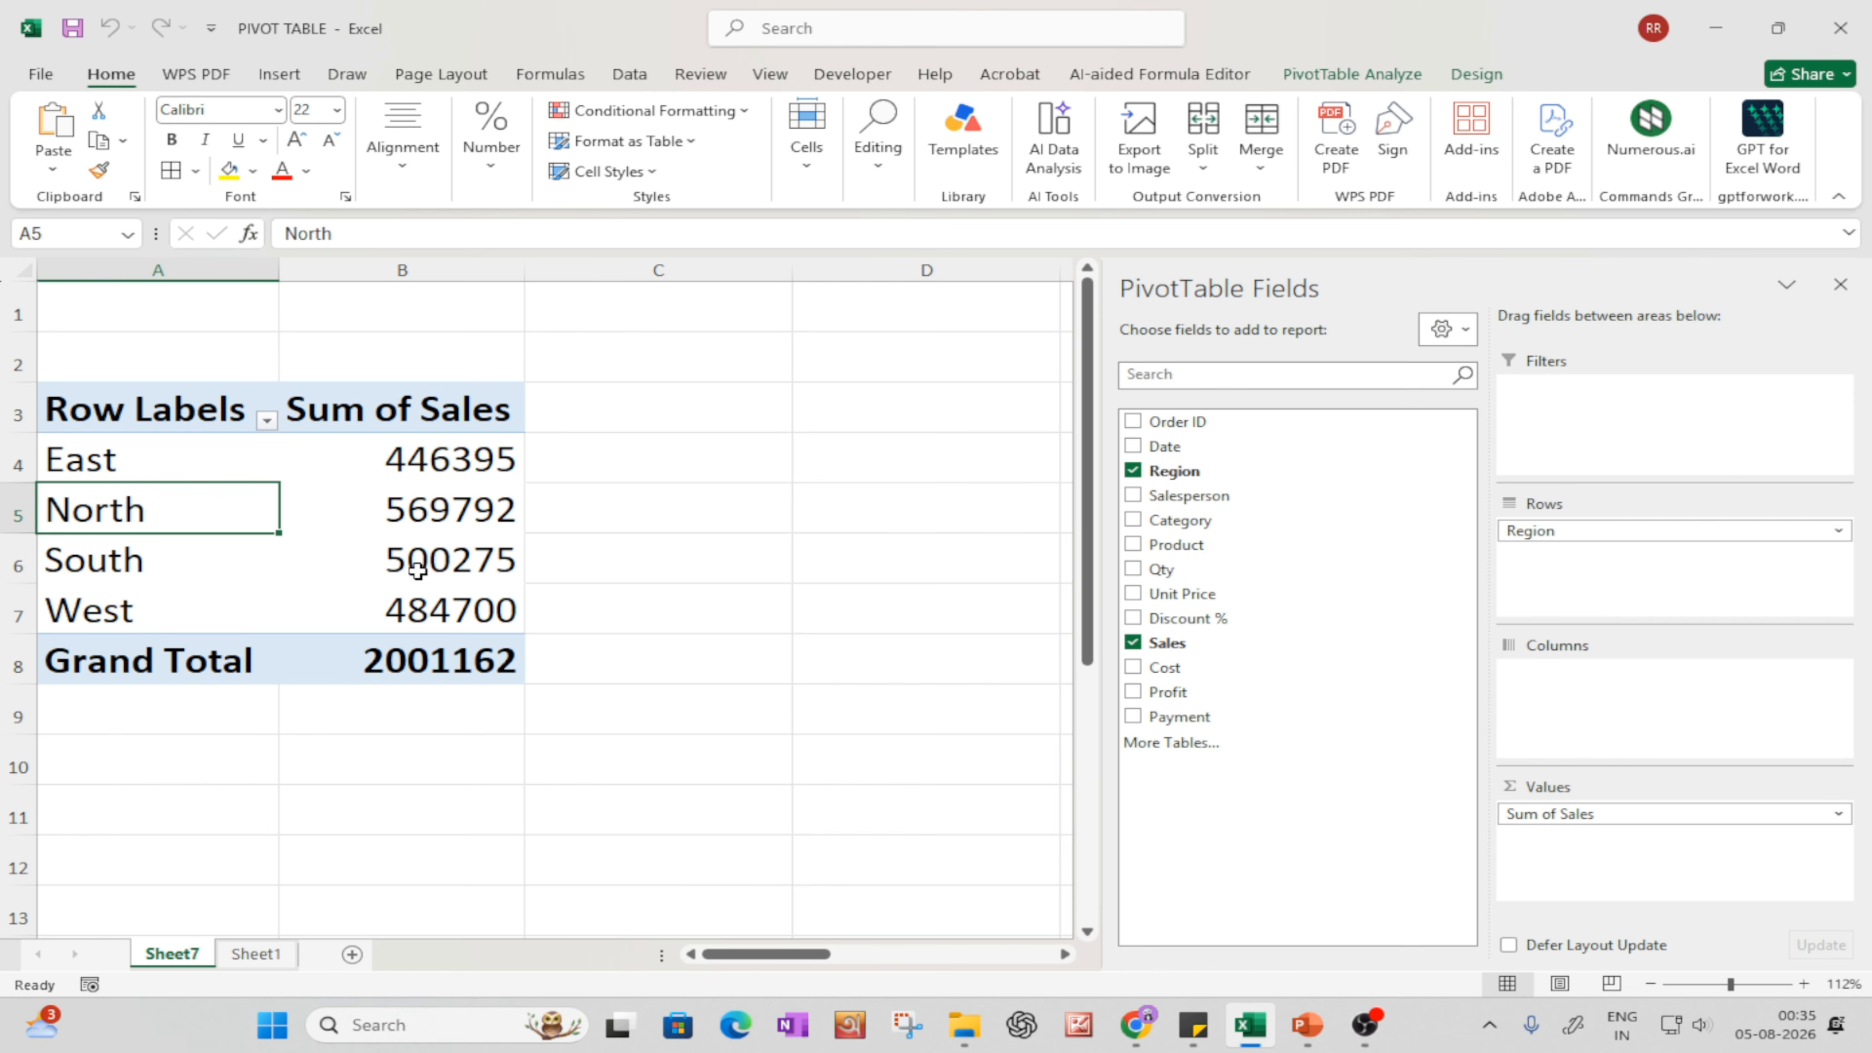
pyautogui.click(435, 469)
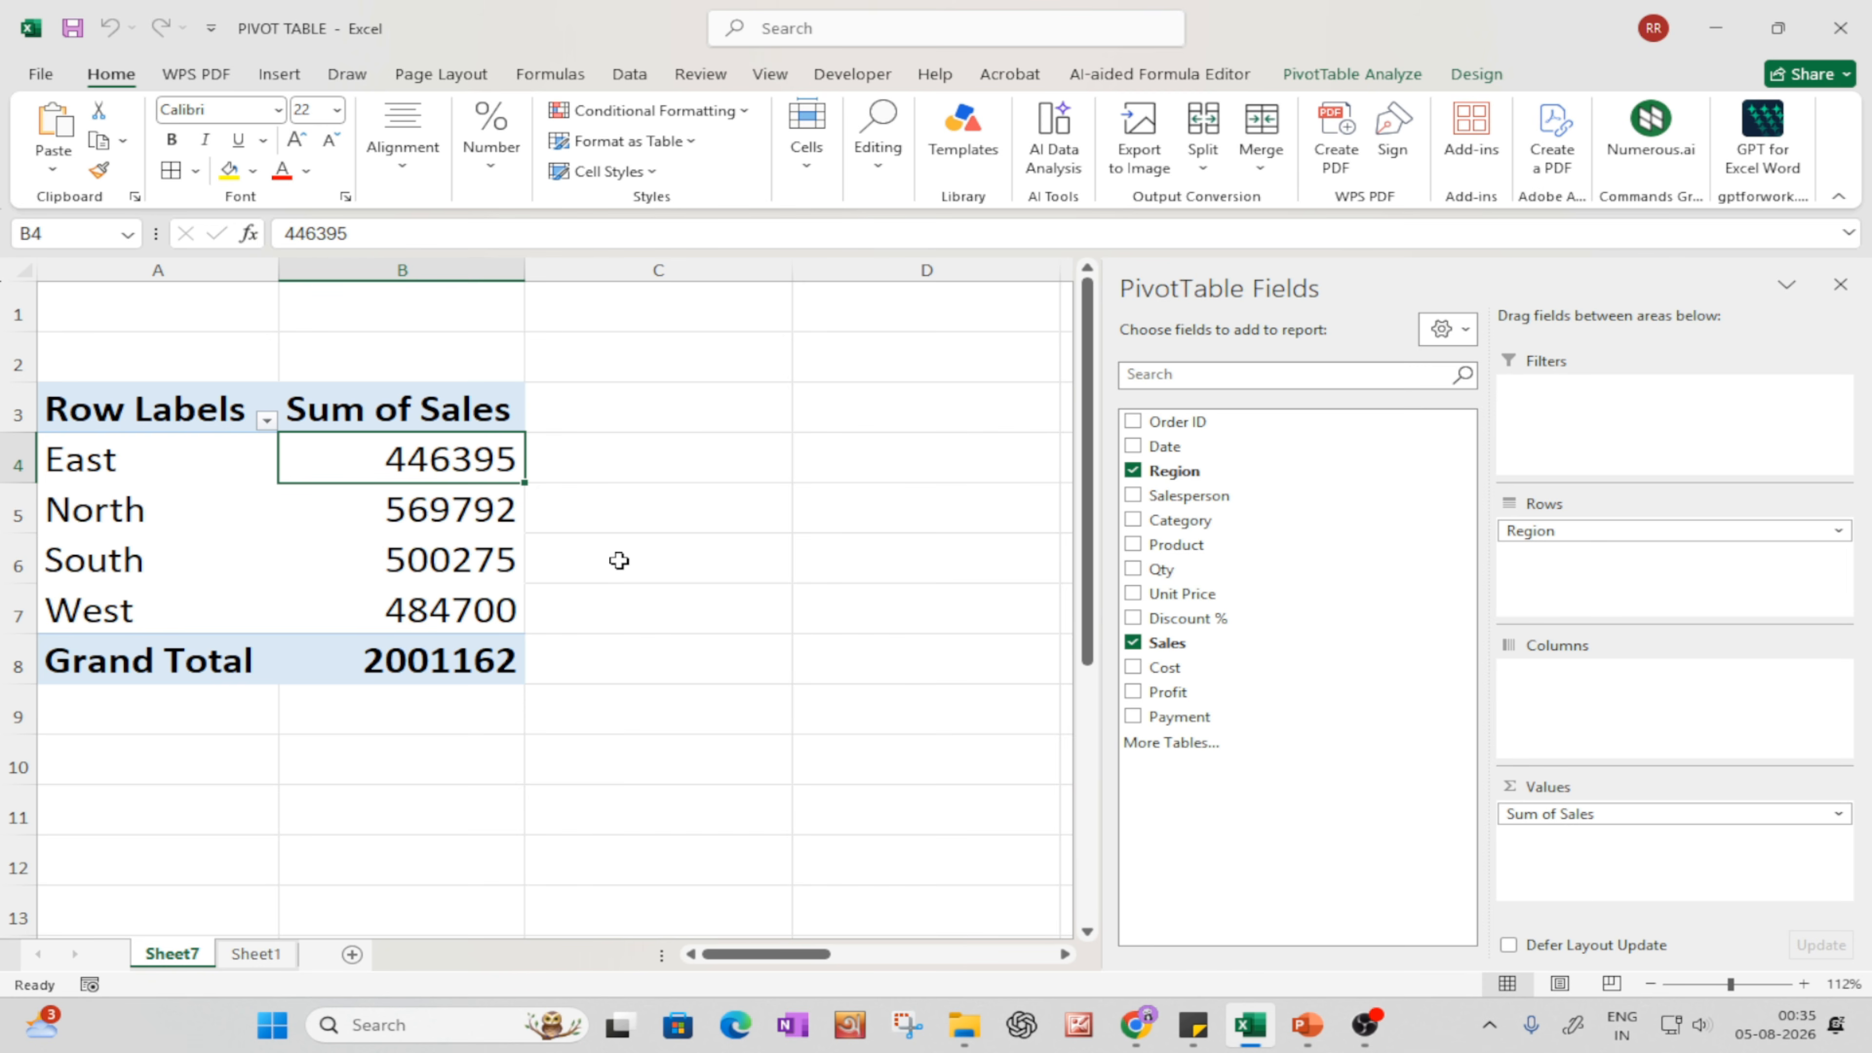
pyautogui.click(405, 508)
pyautogui.moveTo(458, 505)
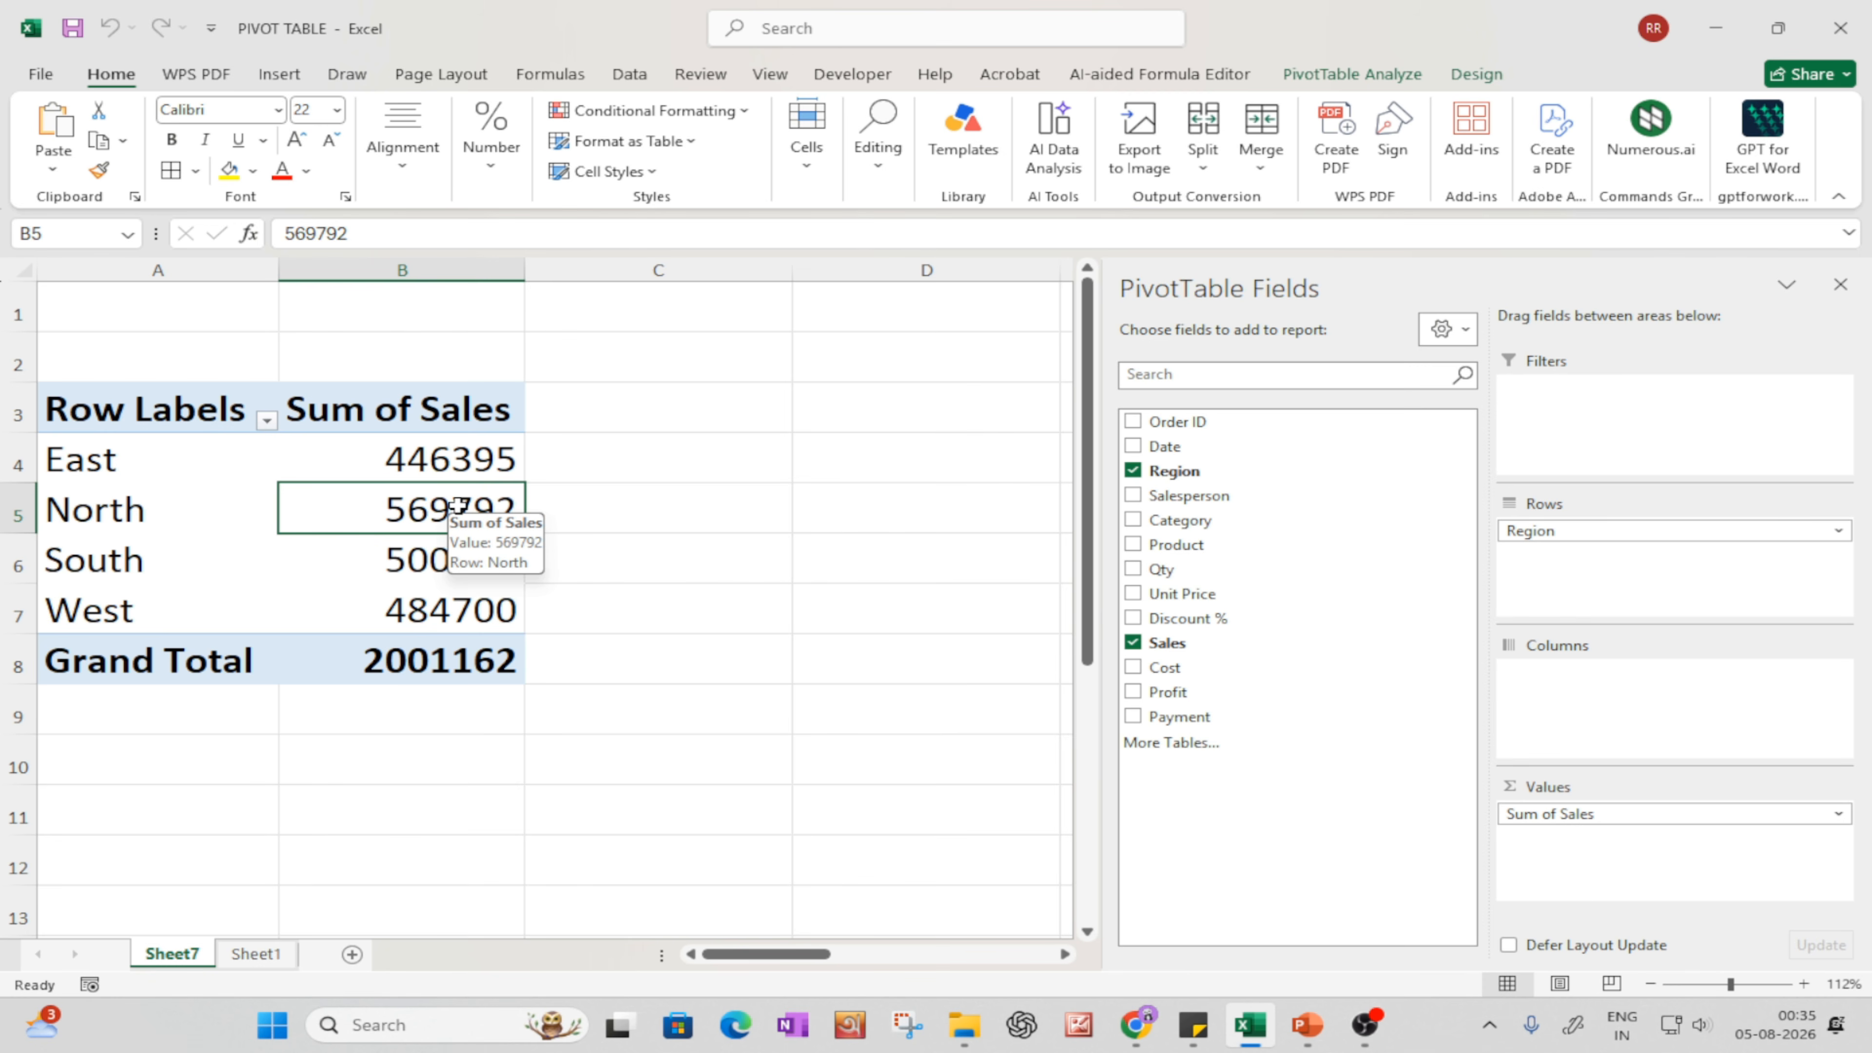
pyautogui.doubleClick(458, 506)
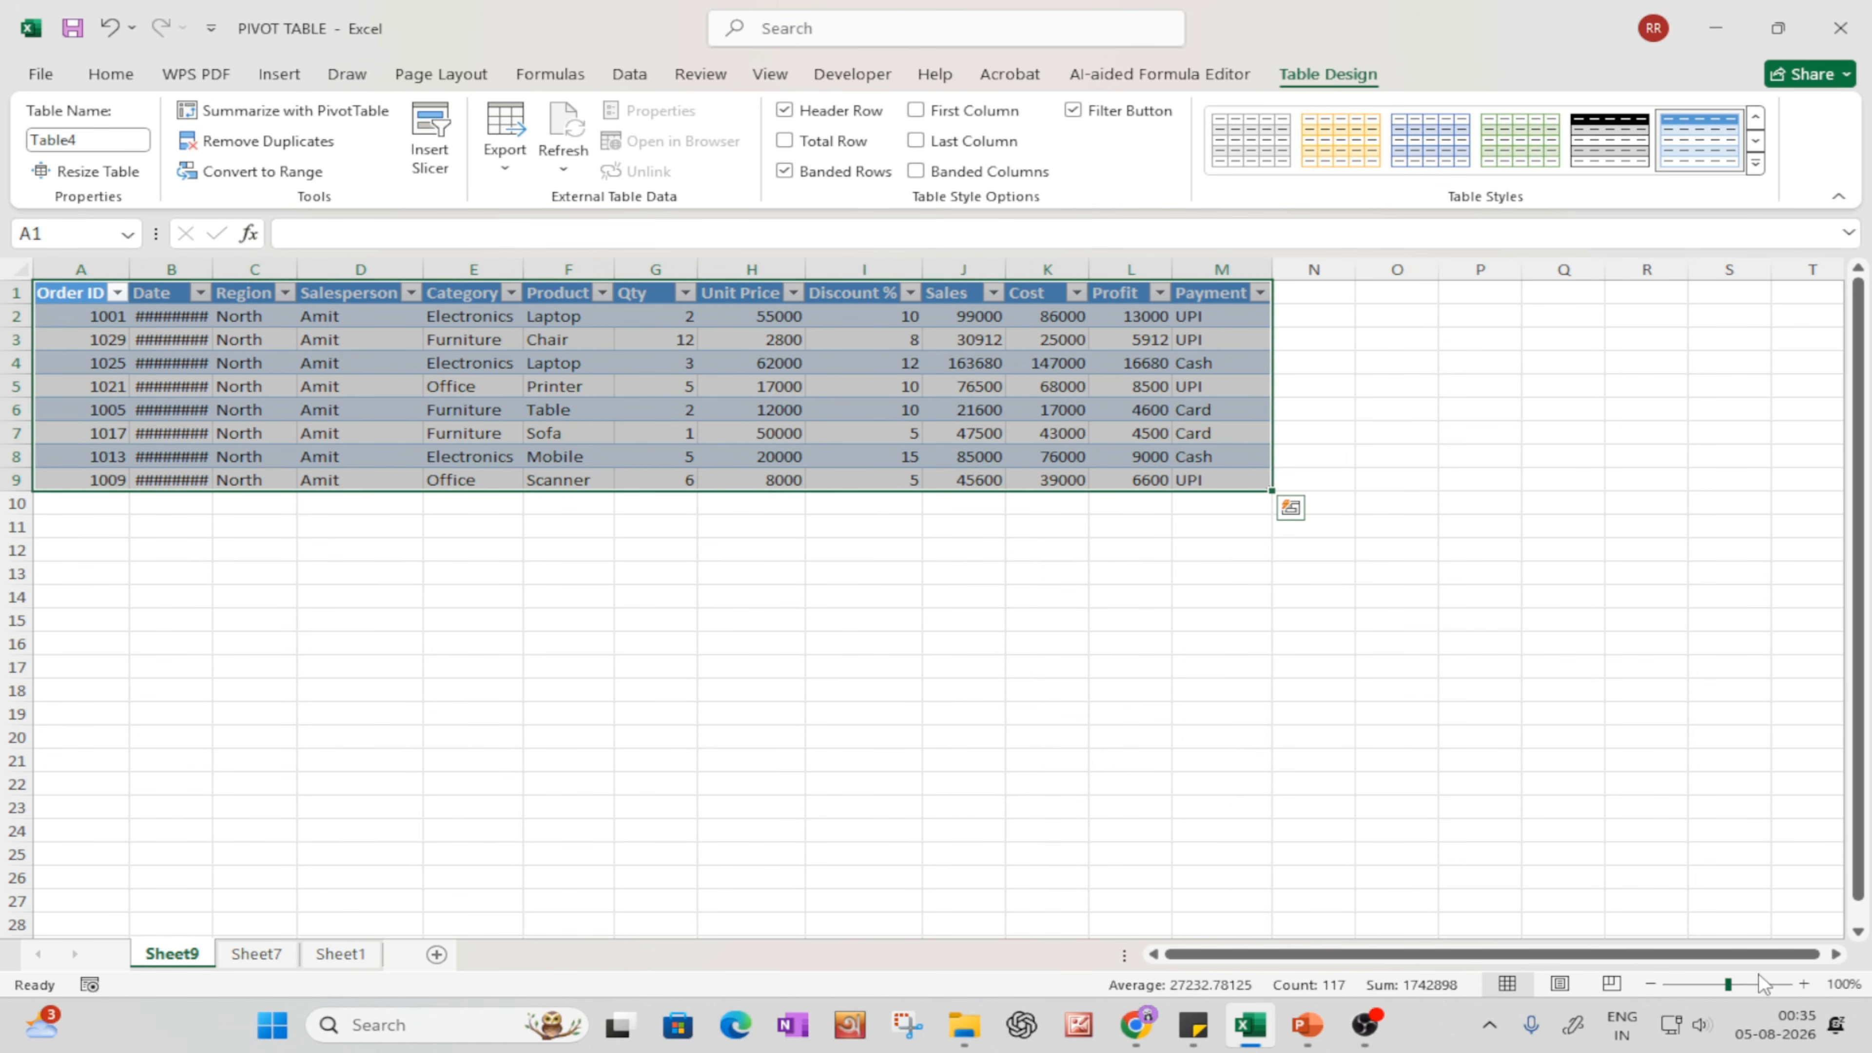
# - Enlarge the North detail sheet to 140%, autofit its Date column and review the listed records
pyautogui.click(1804, 984)
pyautogui.click(1804, 984)
pyautogui.click(1804, 983)
pyautogui.click(1804, 984)
pyautogui.click(361, 797)
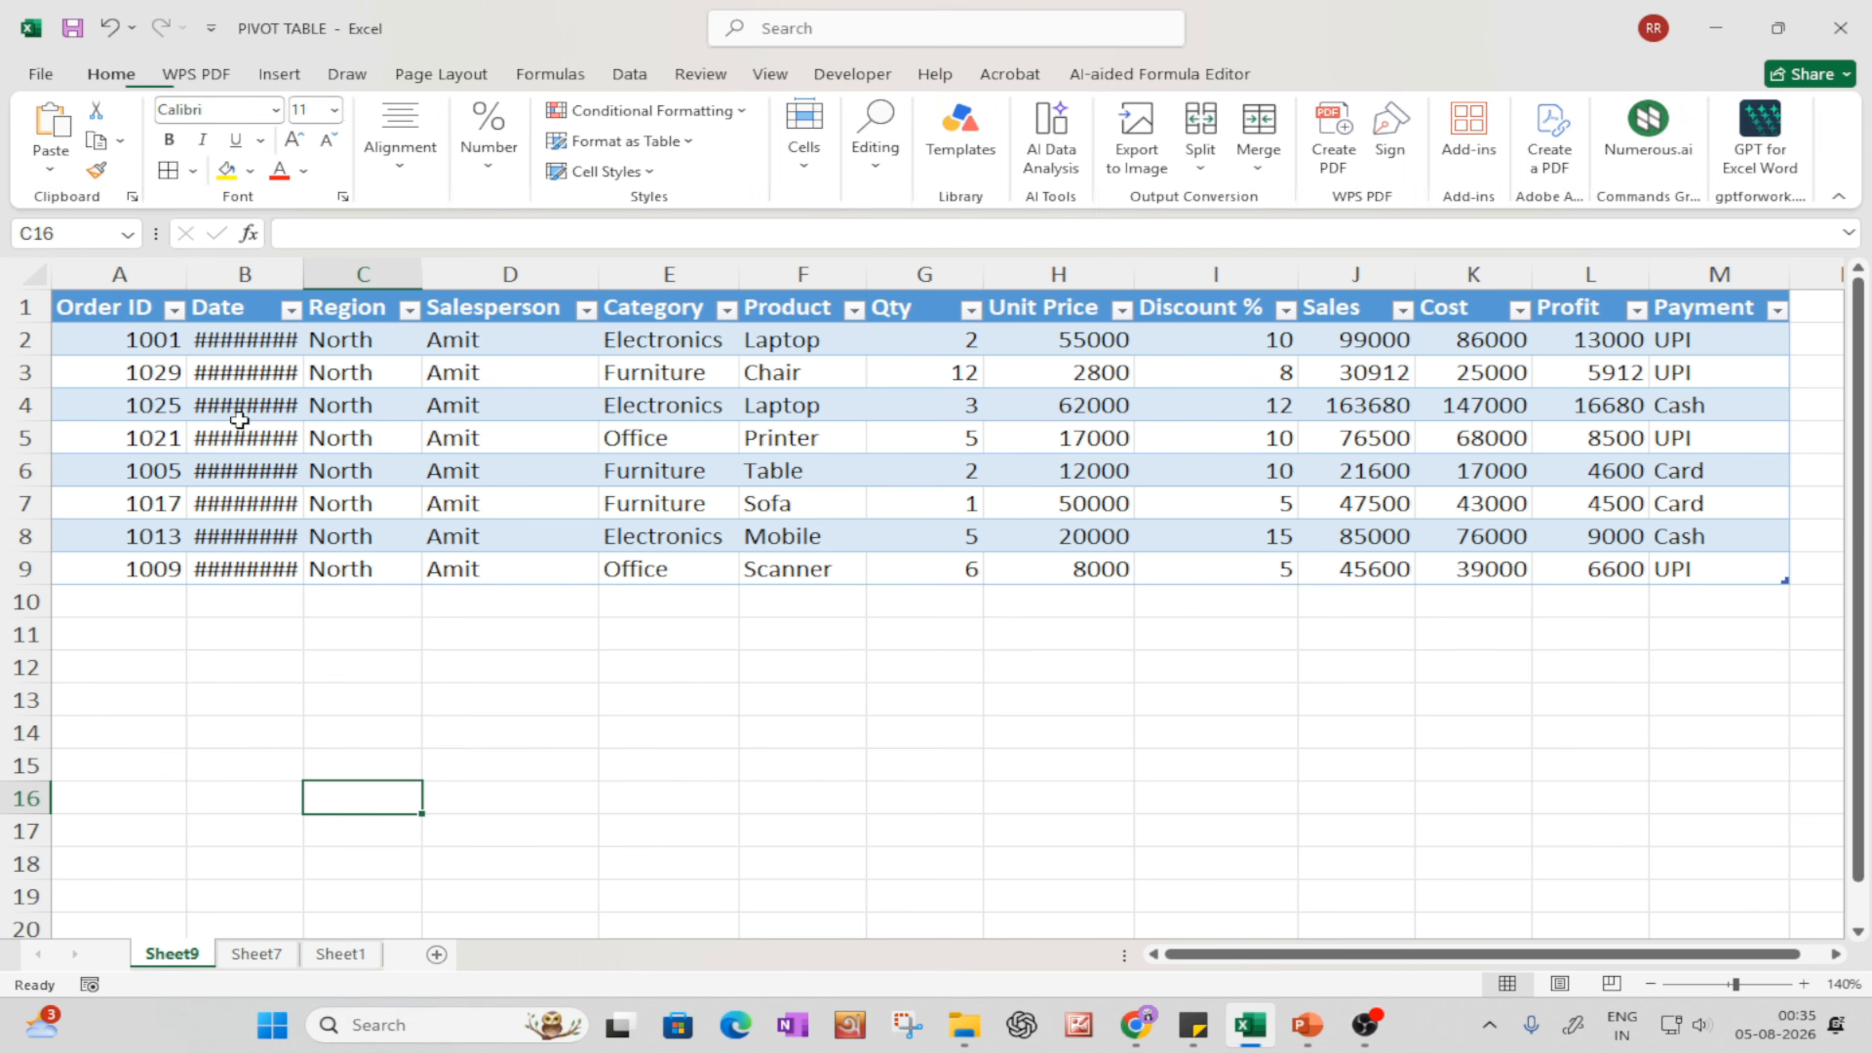
pyautogui.doubleClick(297, 273)
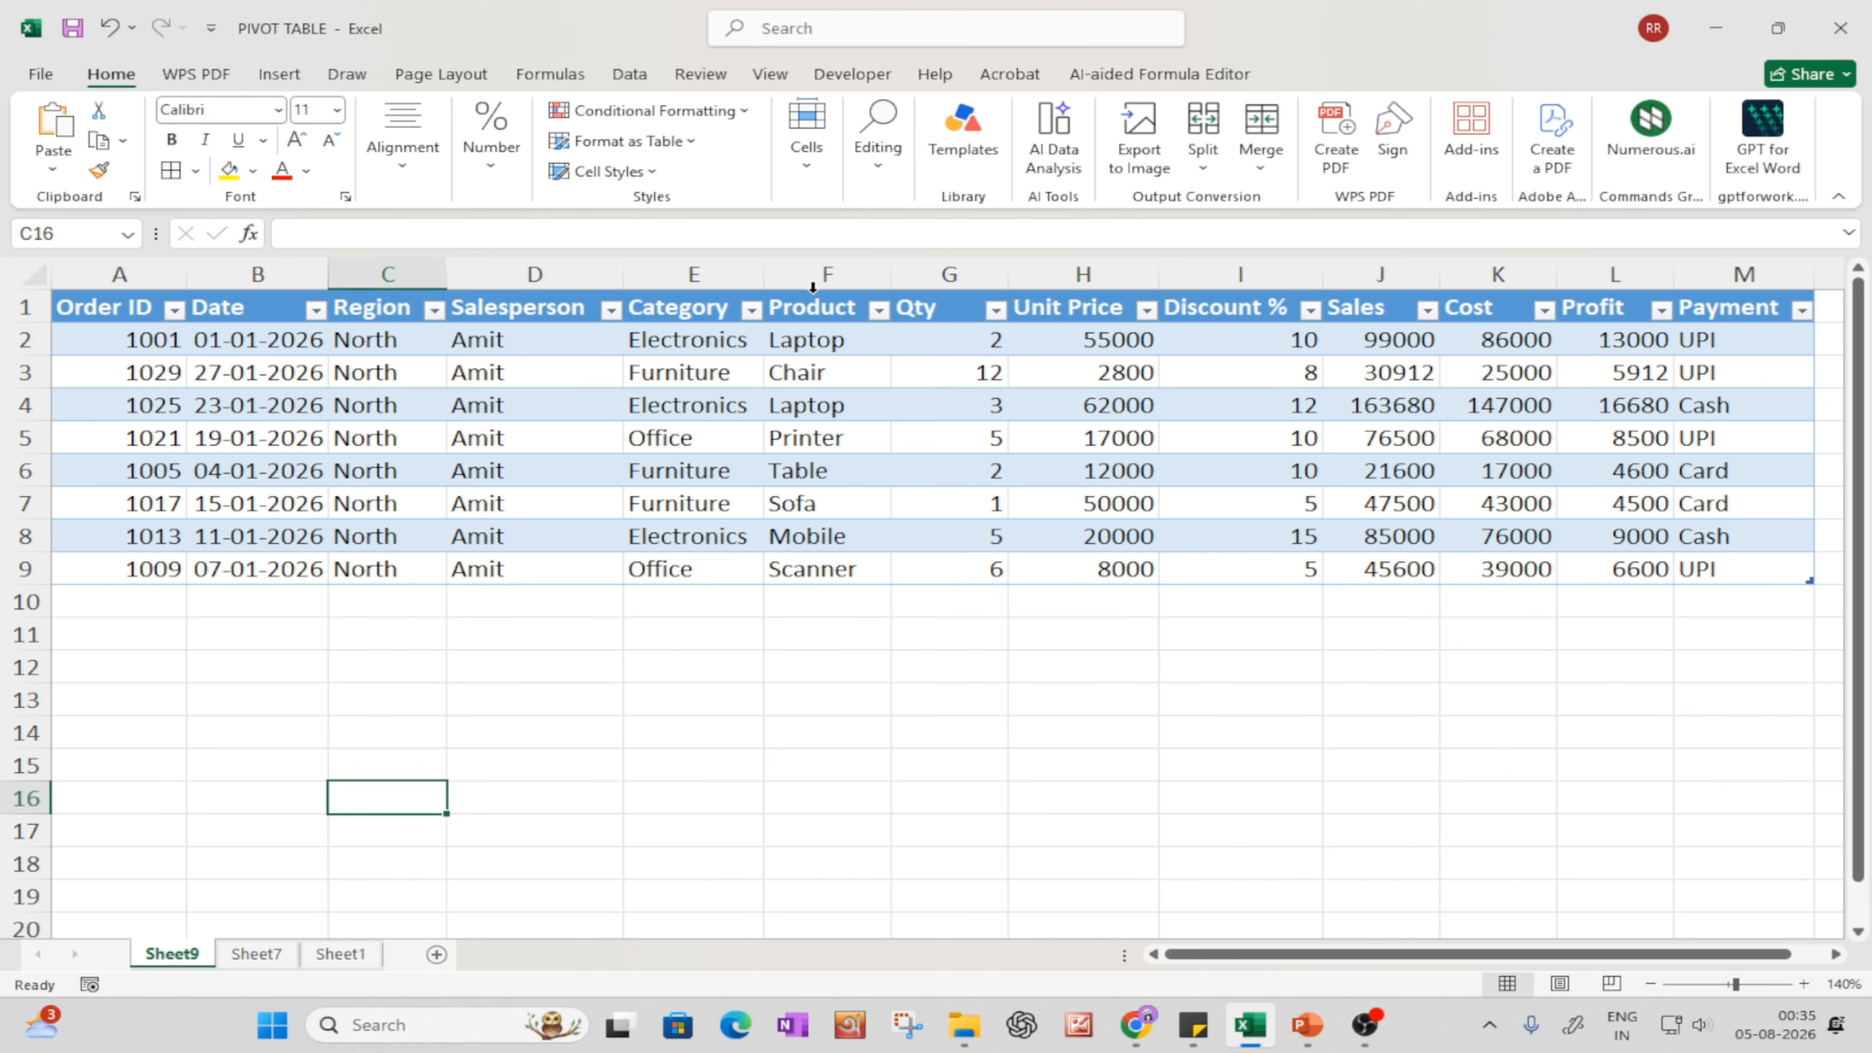
pyautogui.click(1127, 636)
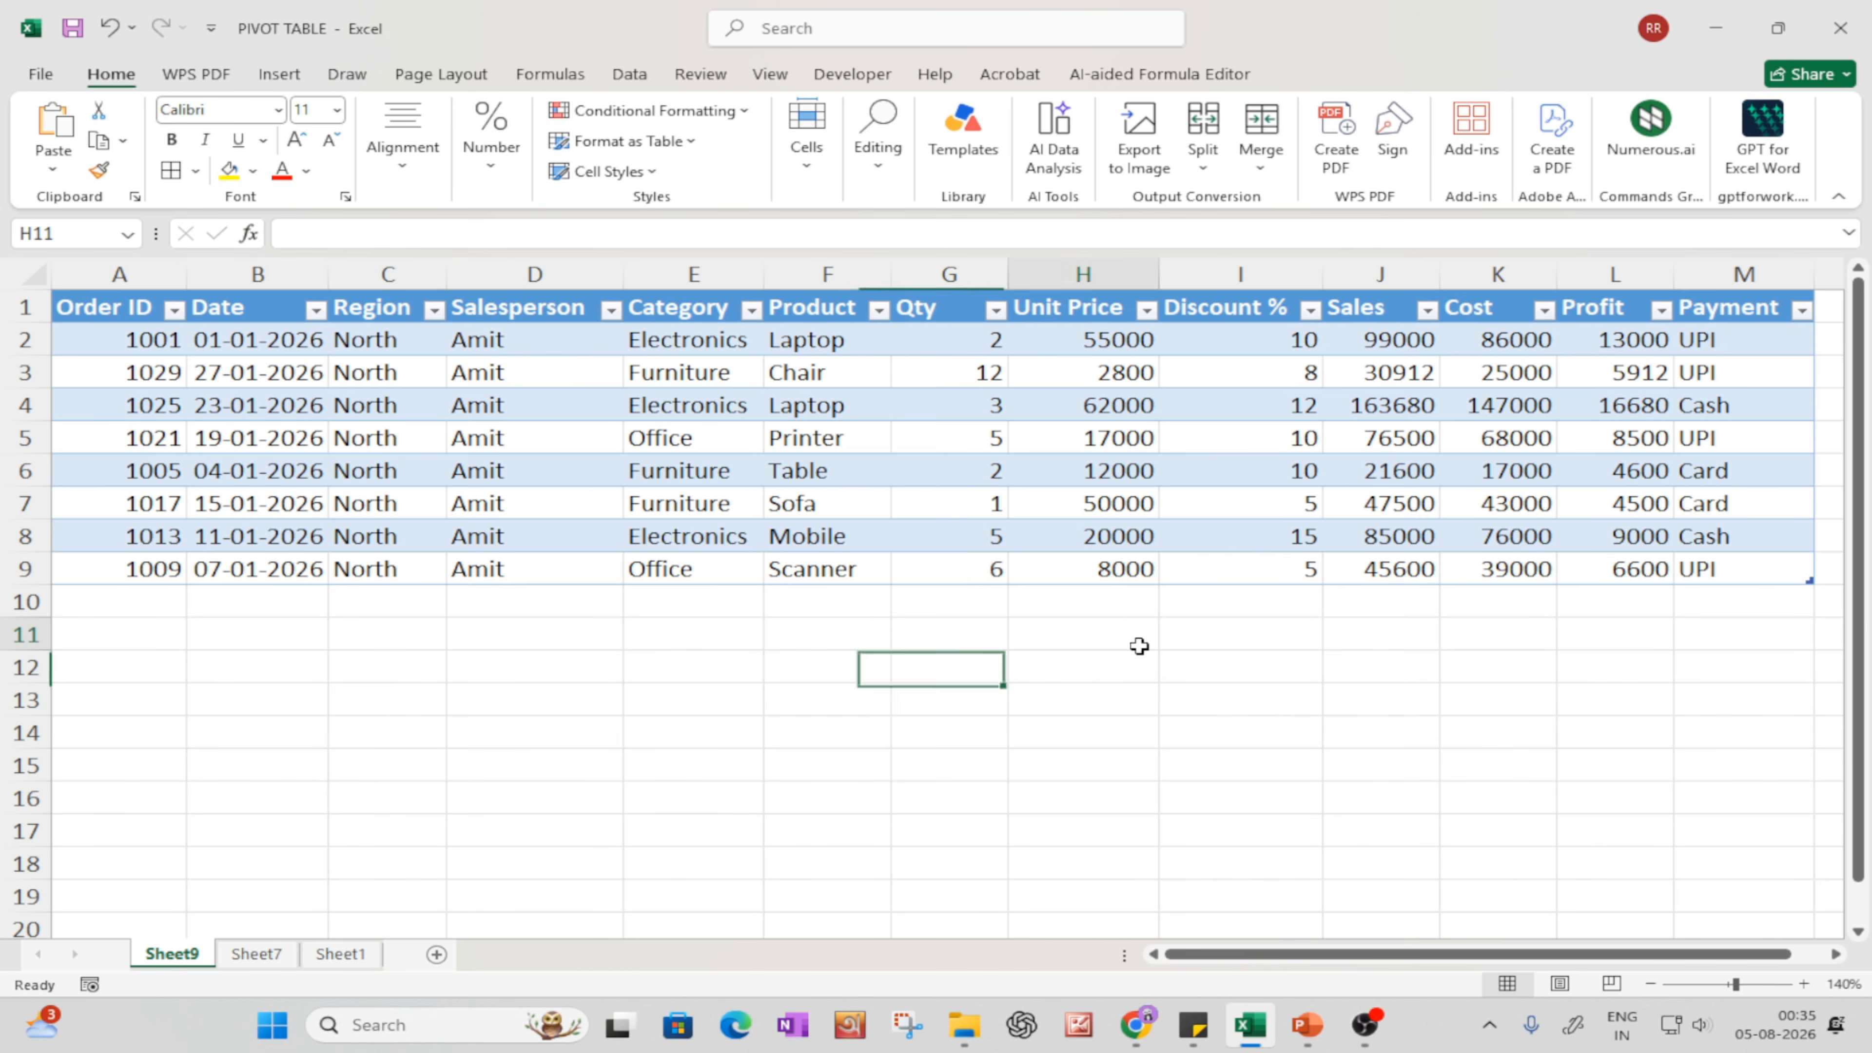
pyautogui.click(361, 340)
pyautogui.click(486, 318)
pyautogui.click(536, 535)
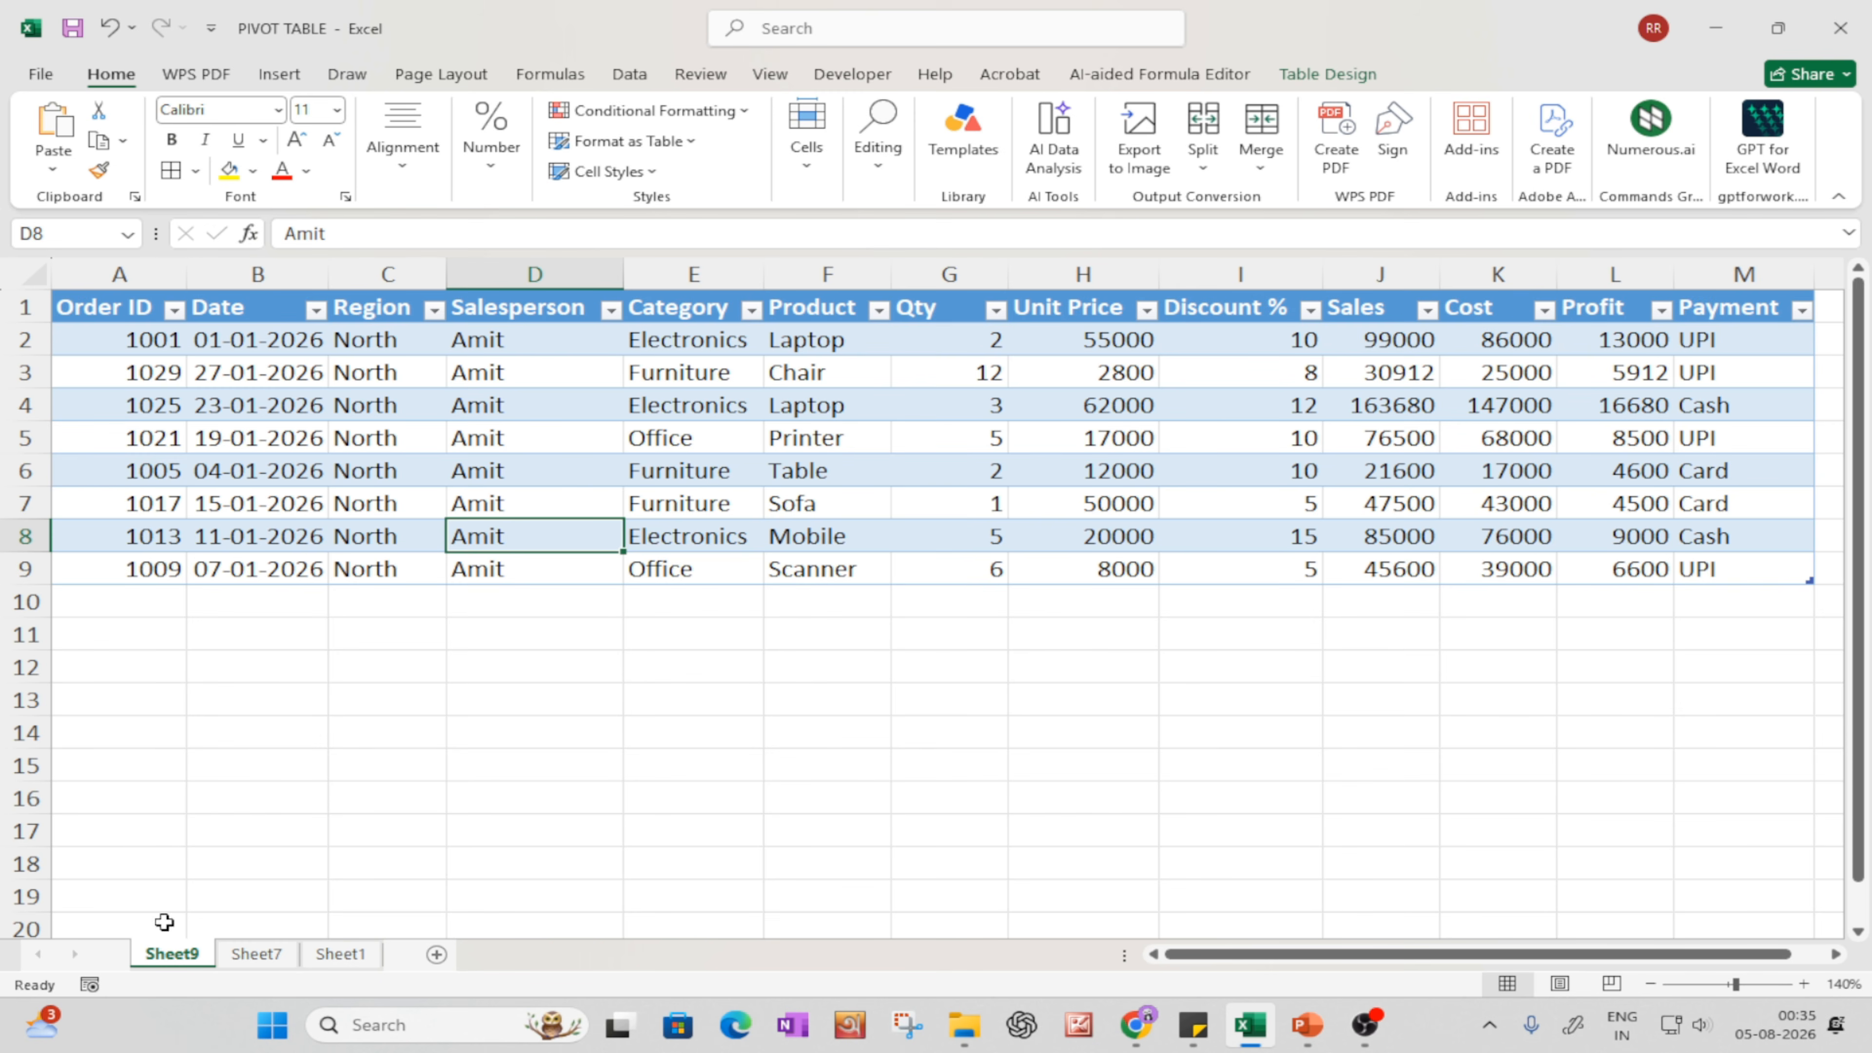
# - Delete the detail sheet with the North records and select the East region's Sales total in the PivotTable
pyautogui.rightClick(182, 955)
pyautogui.click(246, 658)
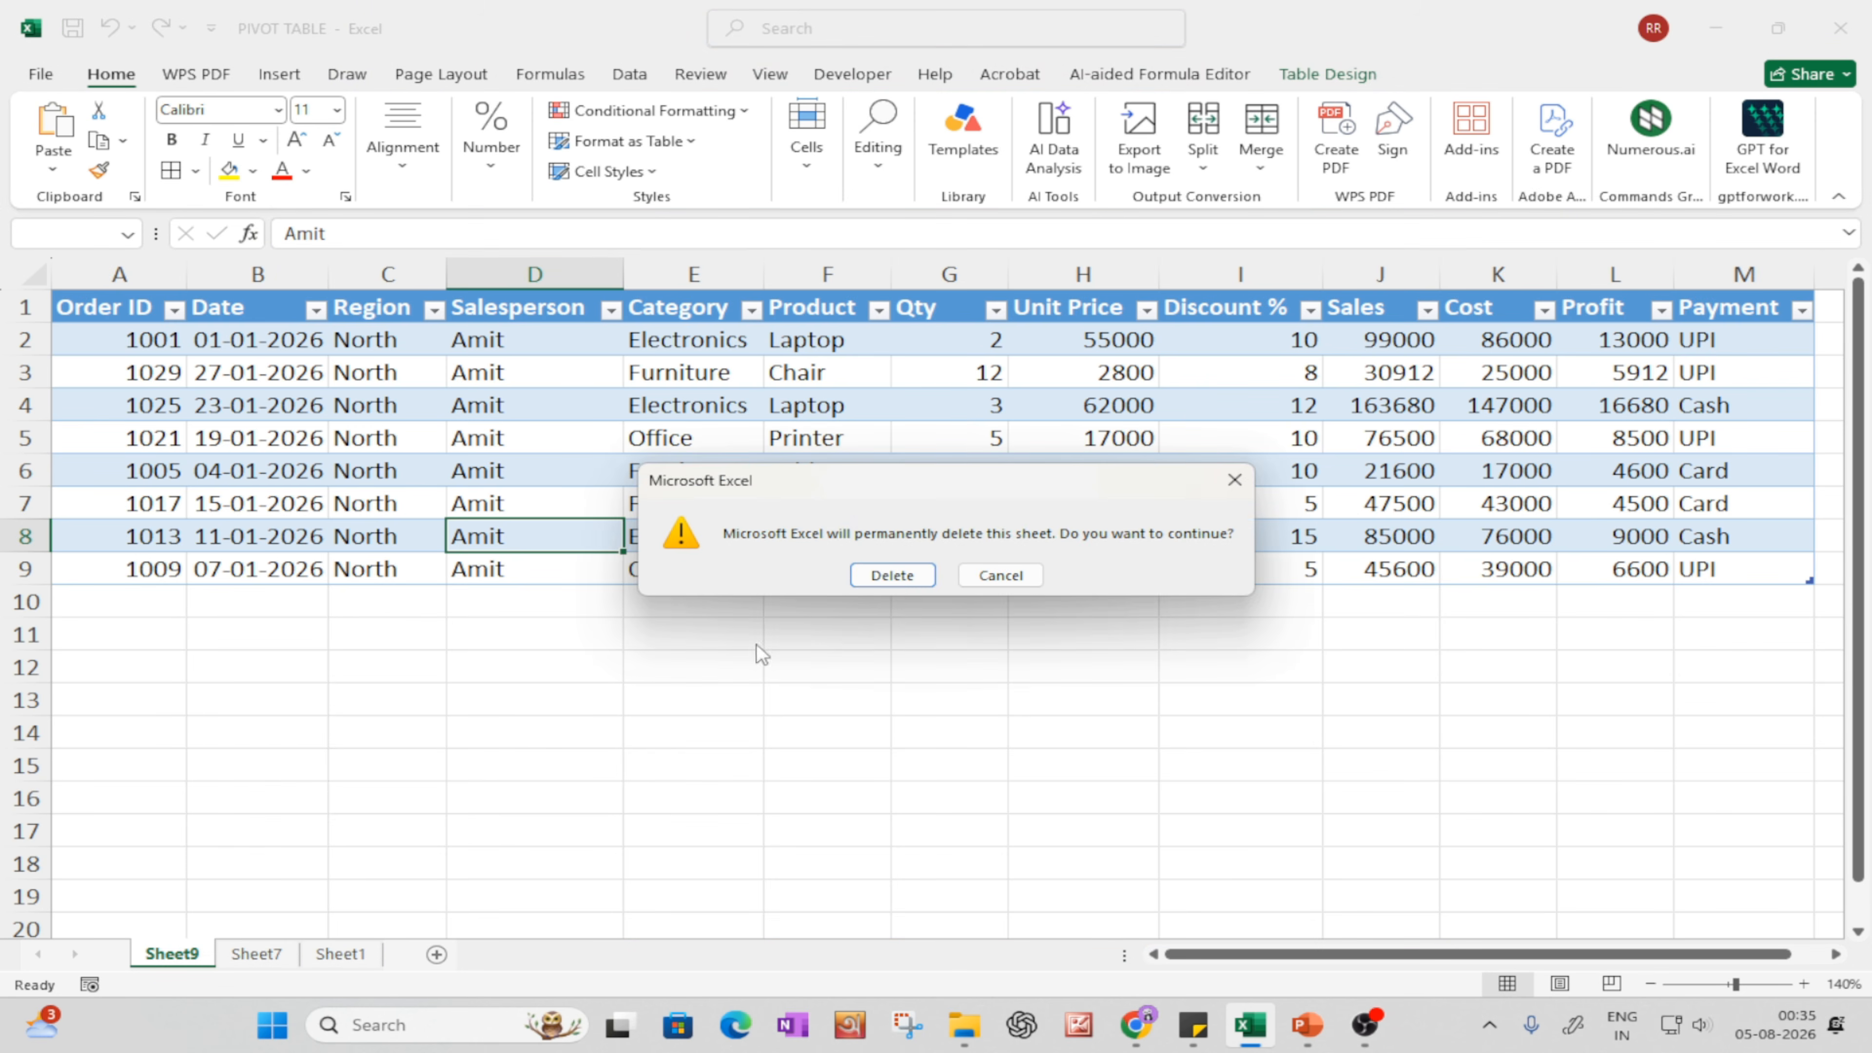
pyautogui.click(891, 575)
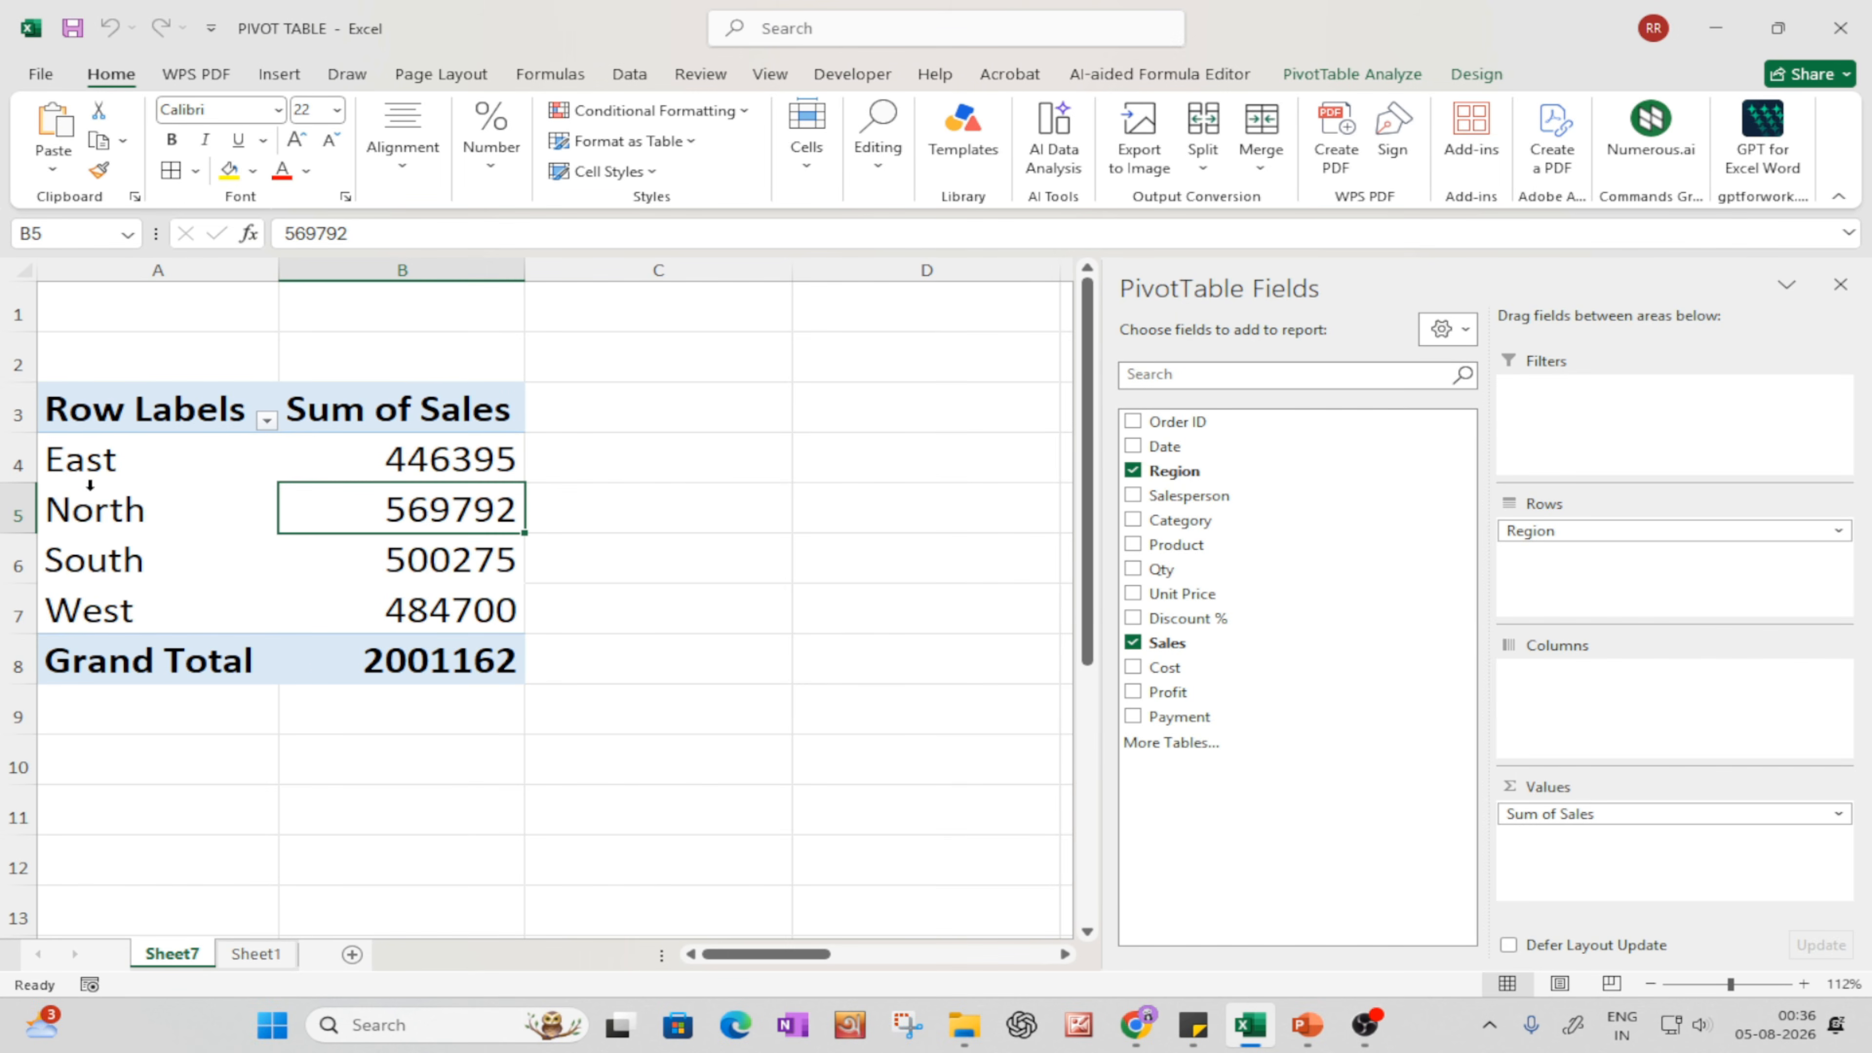
pyautogui.click(269, 459)
pyautogui.click(438, 456)
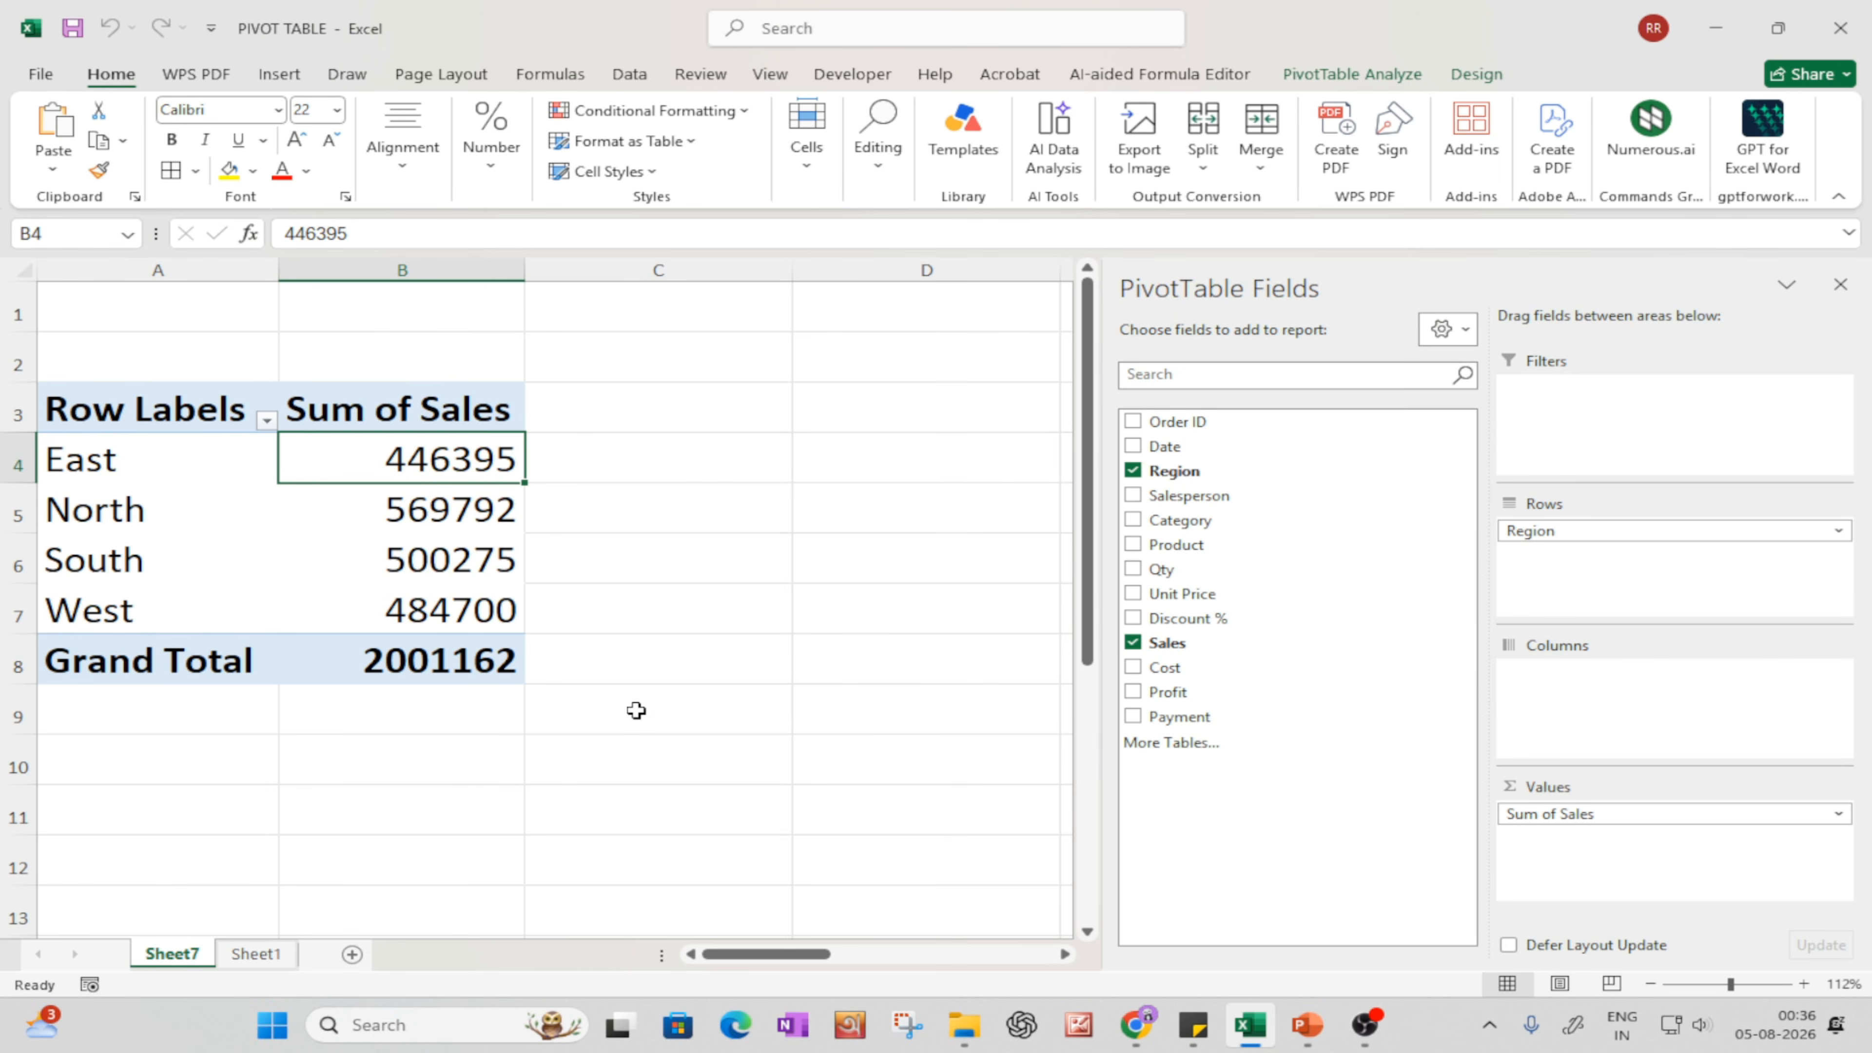
# - Remove Region and Sales from the PivotTable and check the second practice question
pyautogui.click(1162, 476)
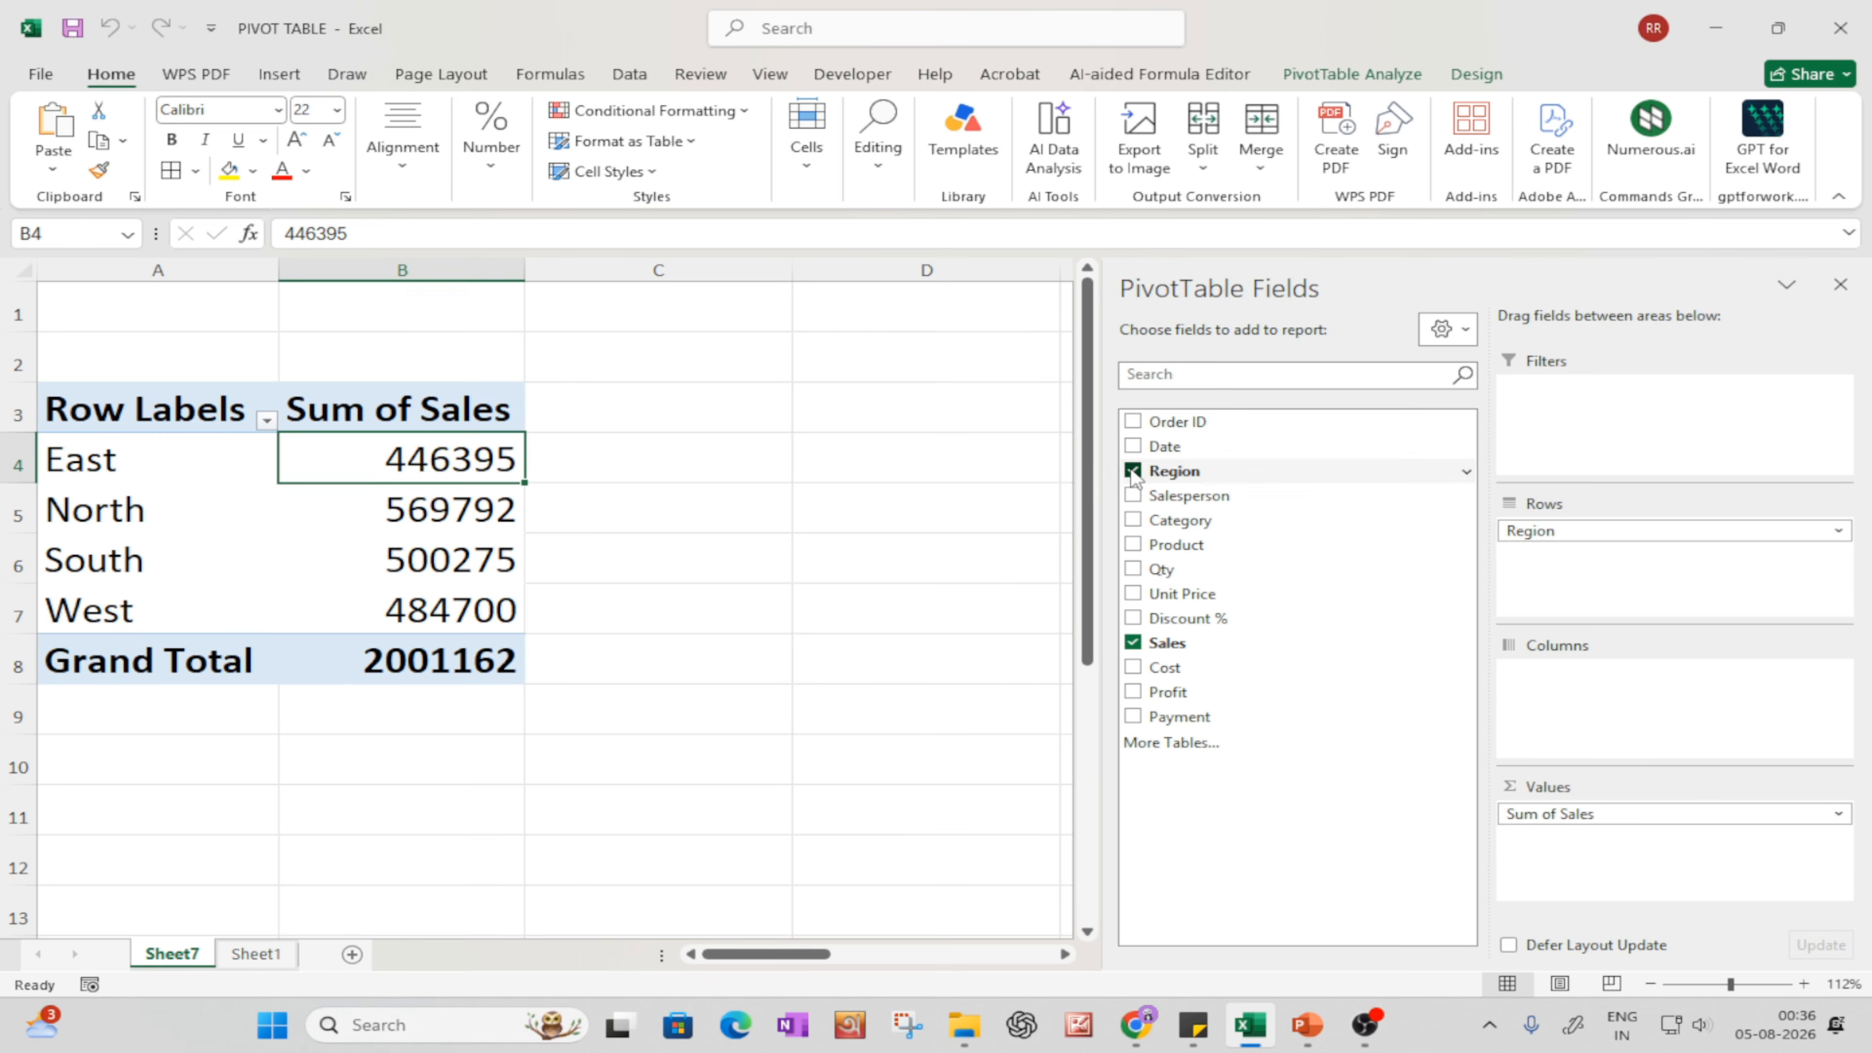
pyautogui.click(1135, 642)
pyautogui.click(884, 718)
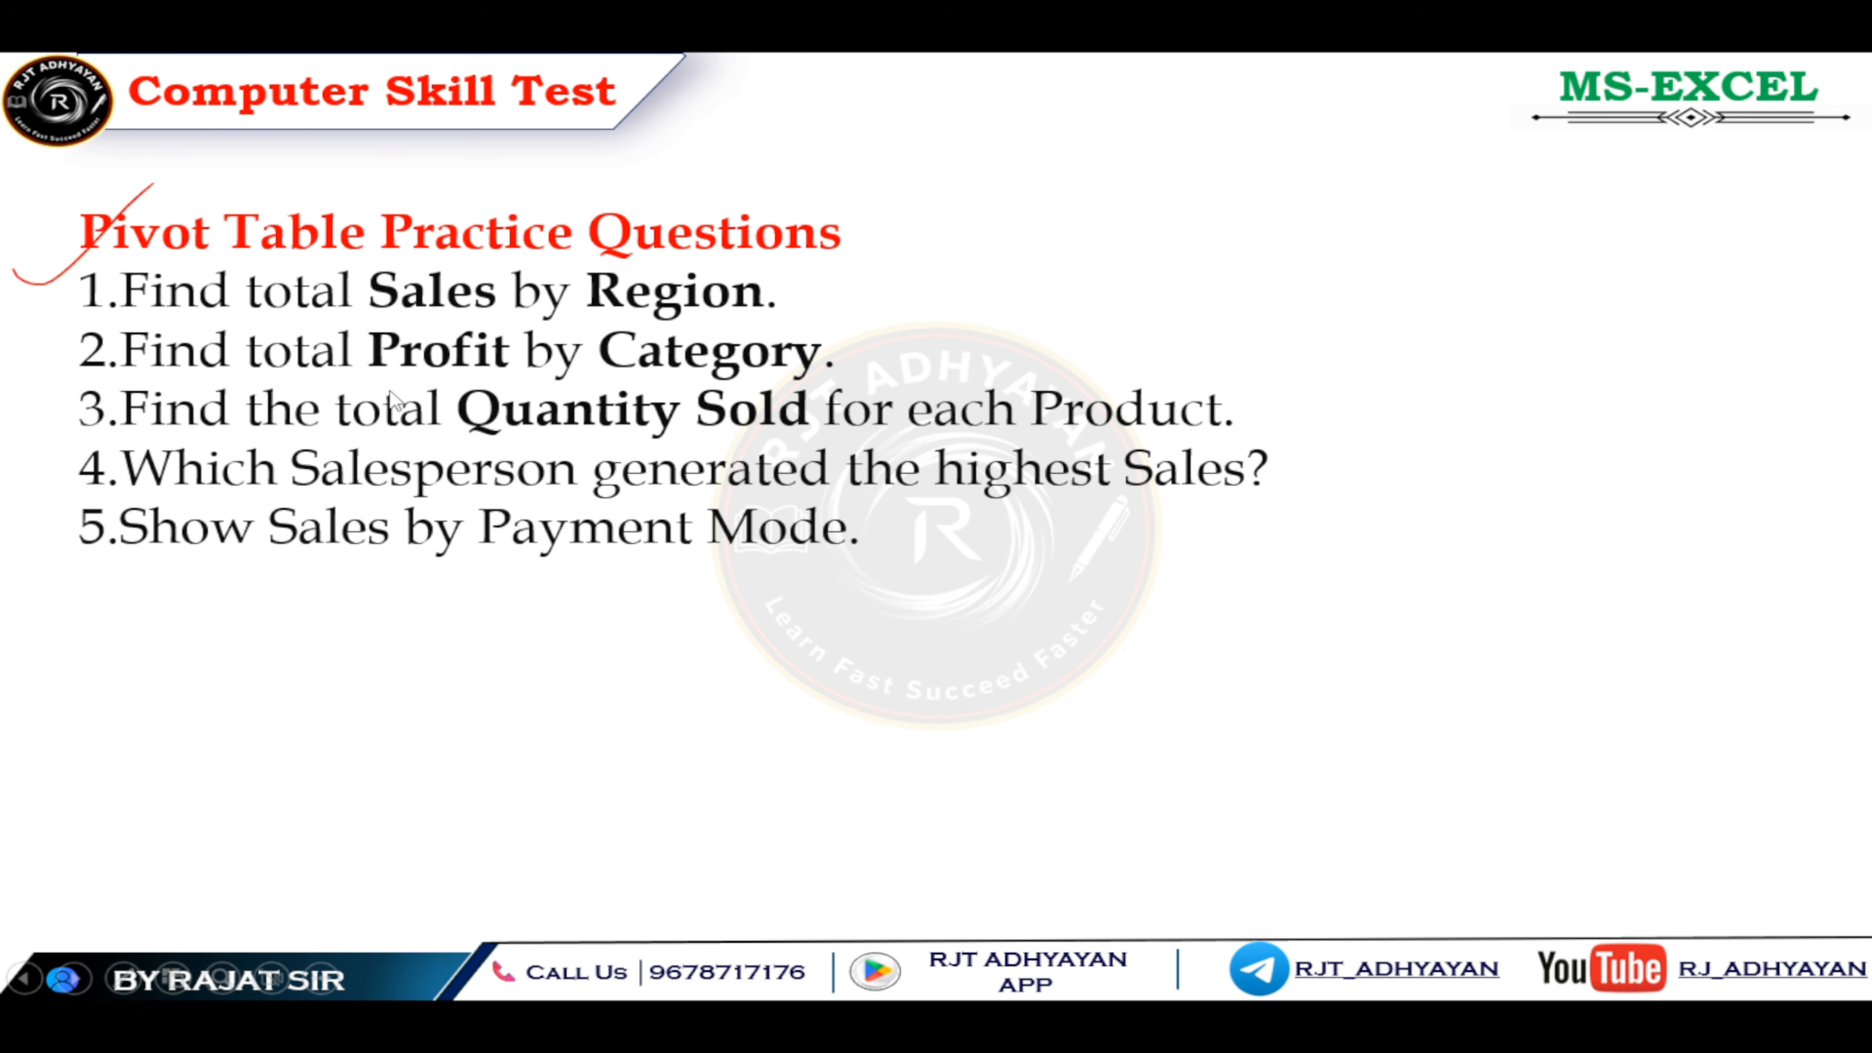
# - Return to the workbook and summarize Profit by Category, with Category as row labels and Sum of Profit as values
pyautogui.hotkey('alt', 'Tab')
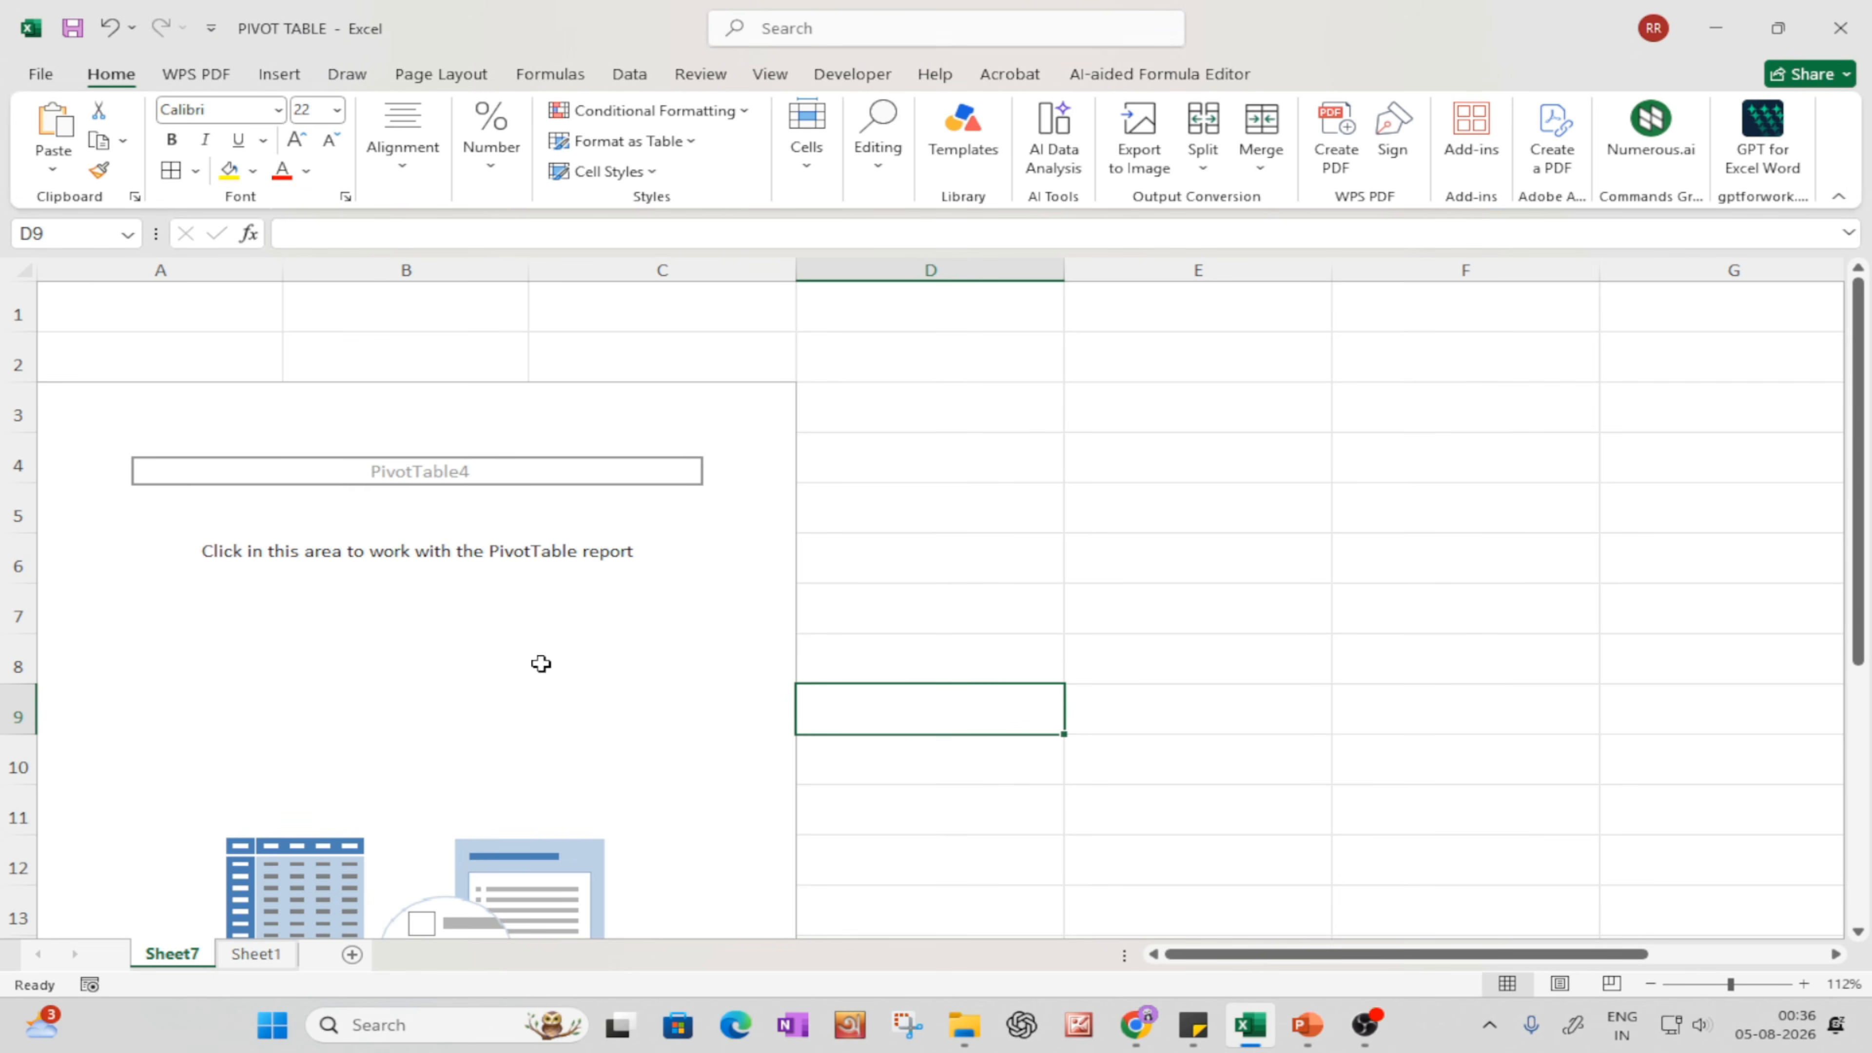
pyautogui.click(516, 625)
pyautogui.moveTo(1179, 520); pyautogui.dragTo(1584, 546)
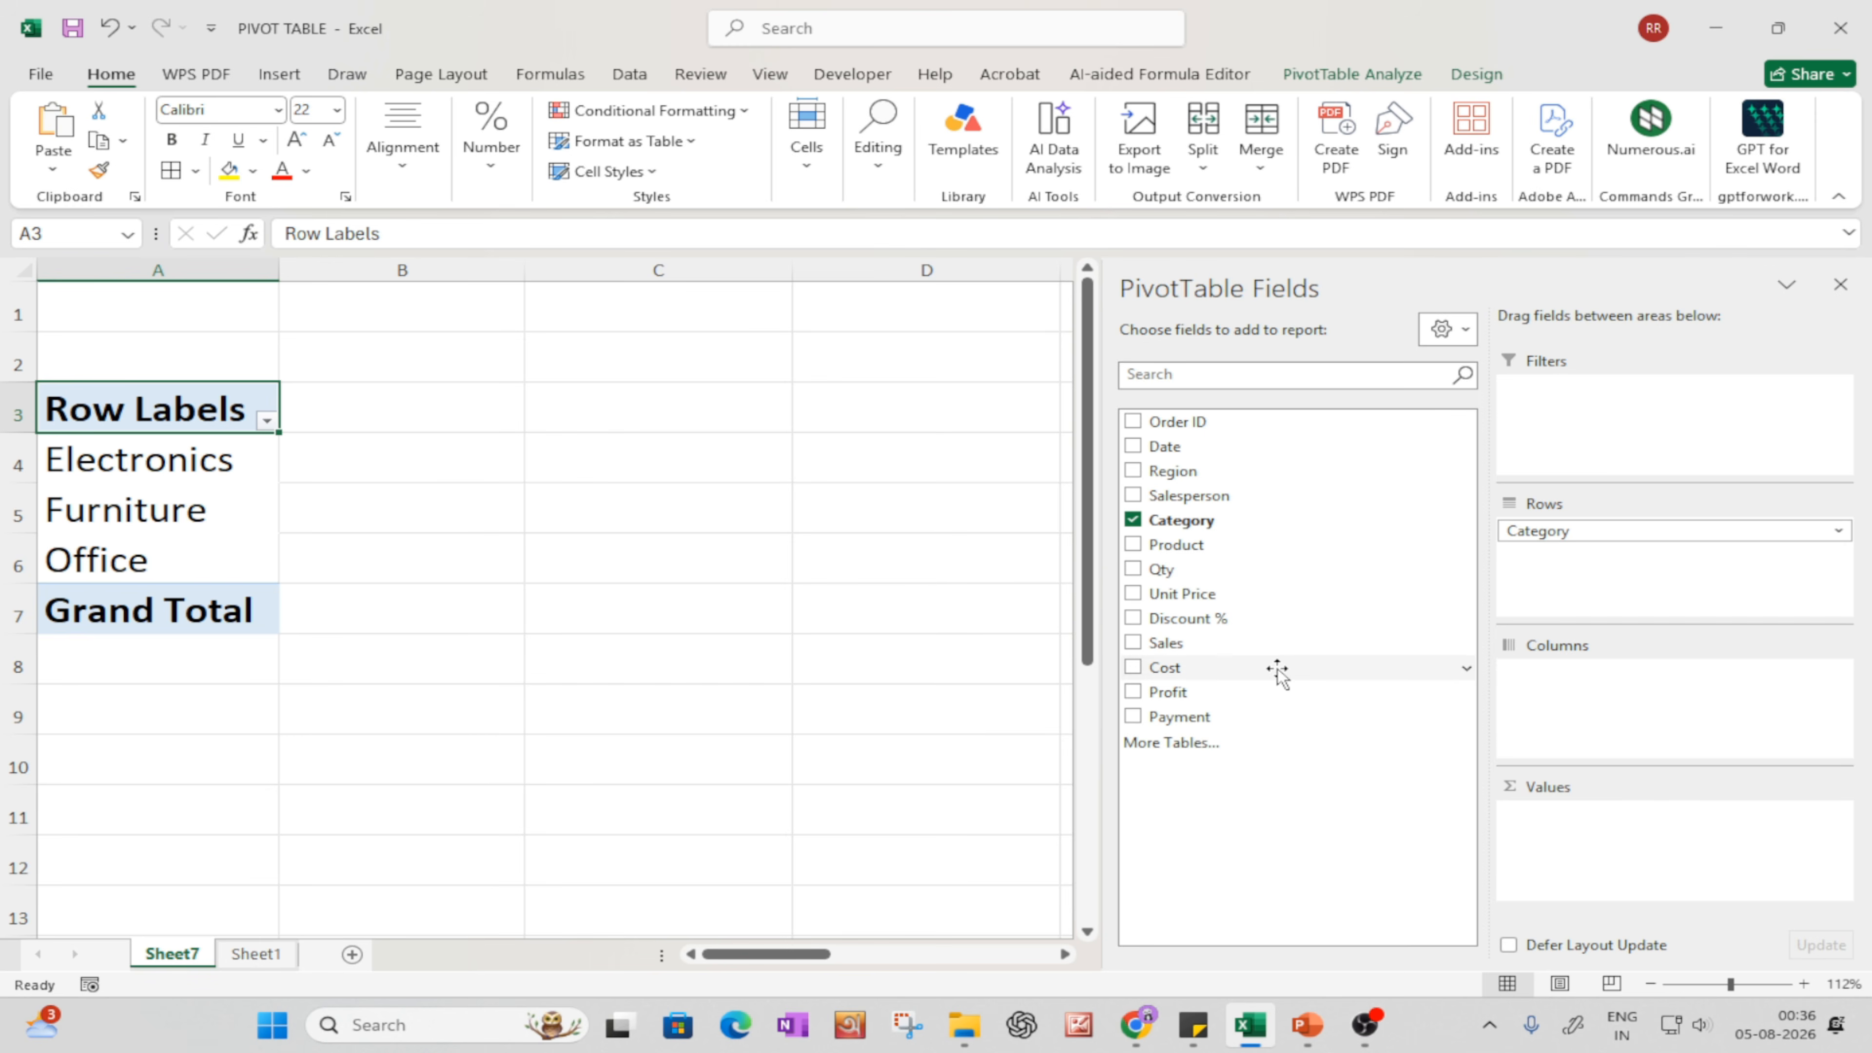
pyautogui.moveTo(1187, 697); pyautogui.dragTo(1633, 840)
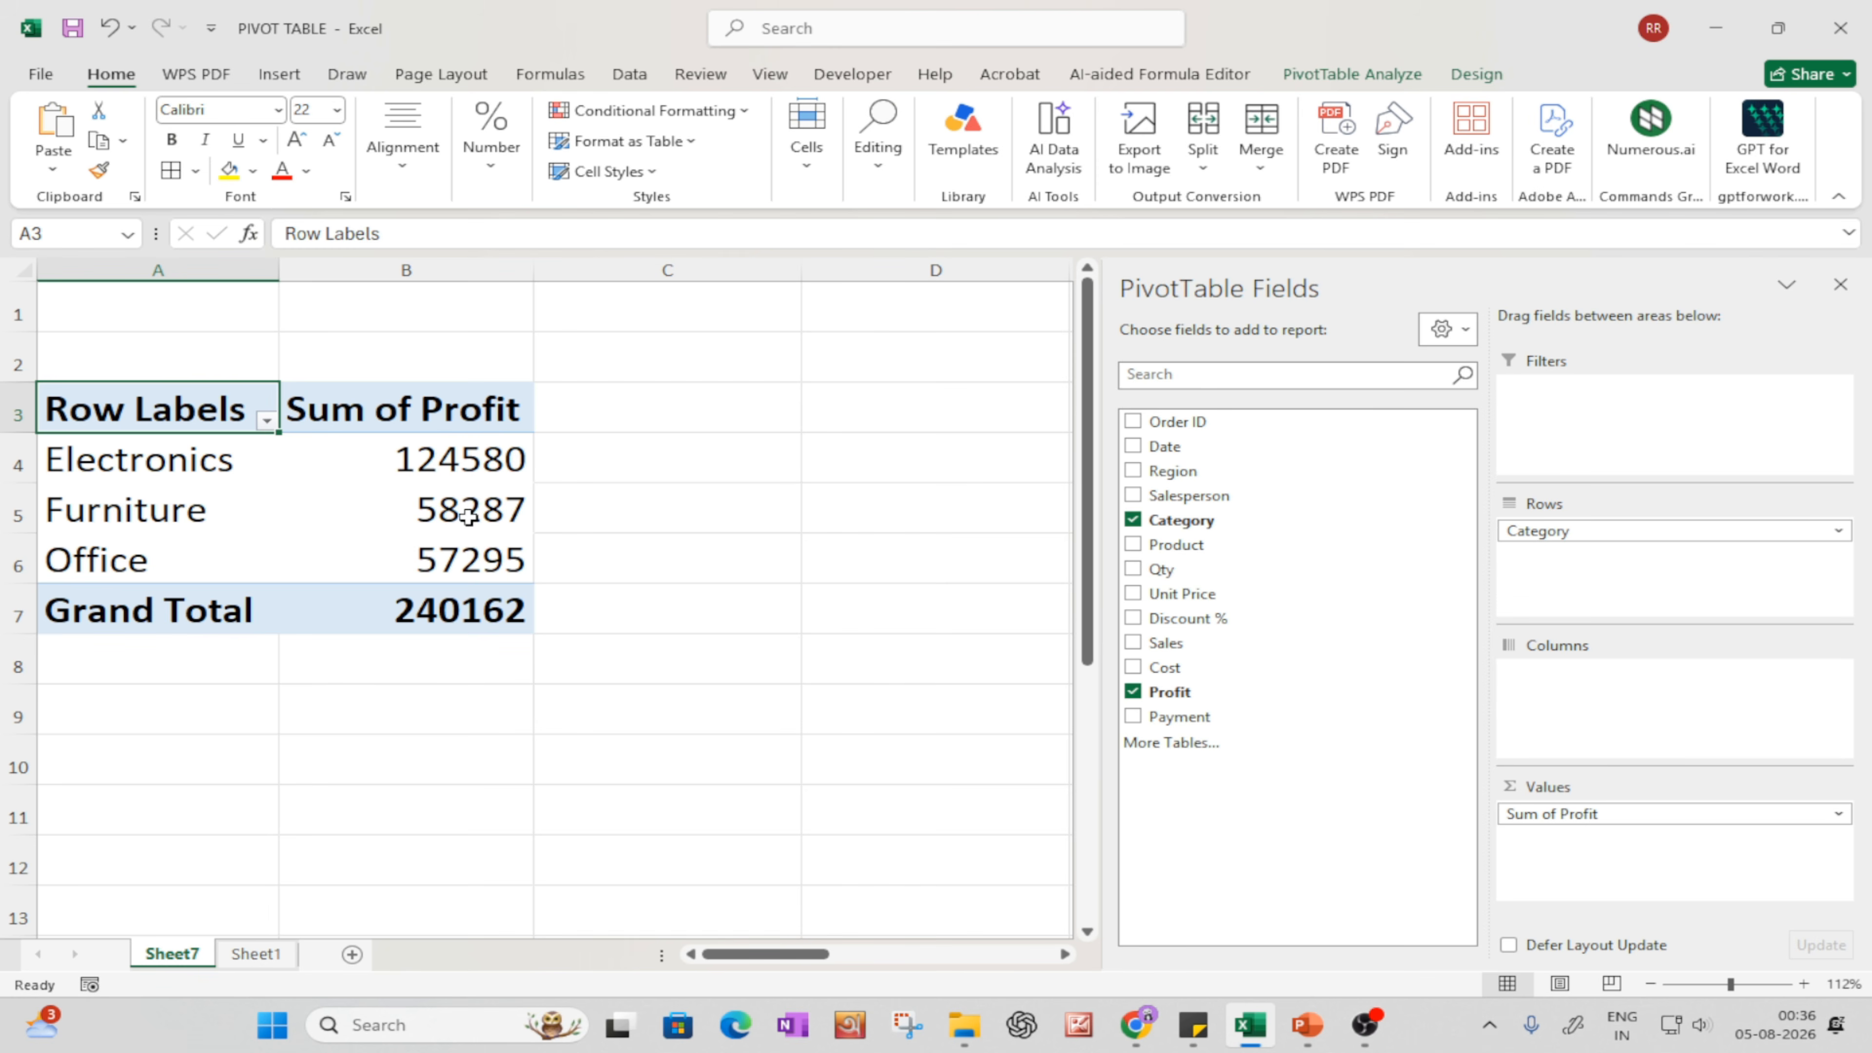
# - Drill down into the Electronics category's Profit total to list its records on a new sheet
pyautogui.moveTo(449, 581)
pyautogui.moveTo(472, 611)
pyautogui.moveTo(474, 459)
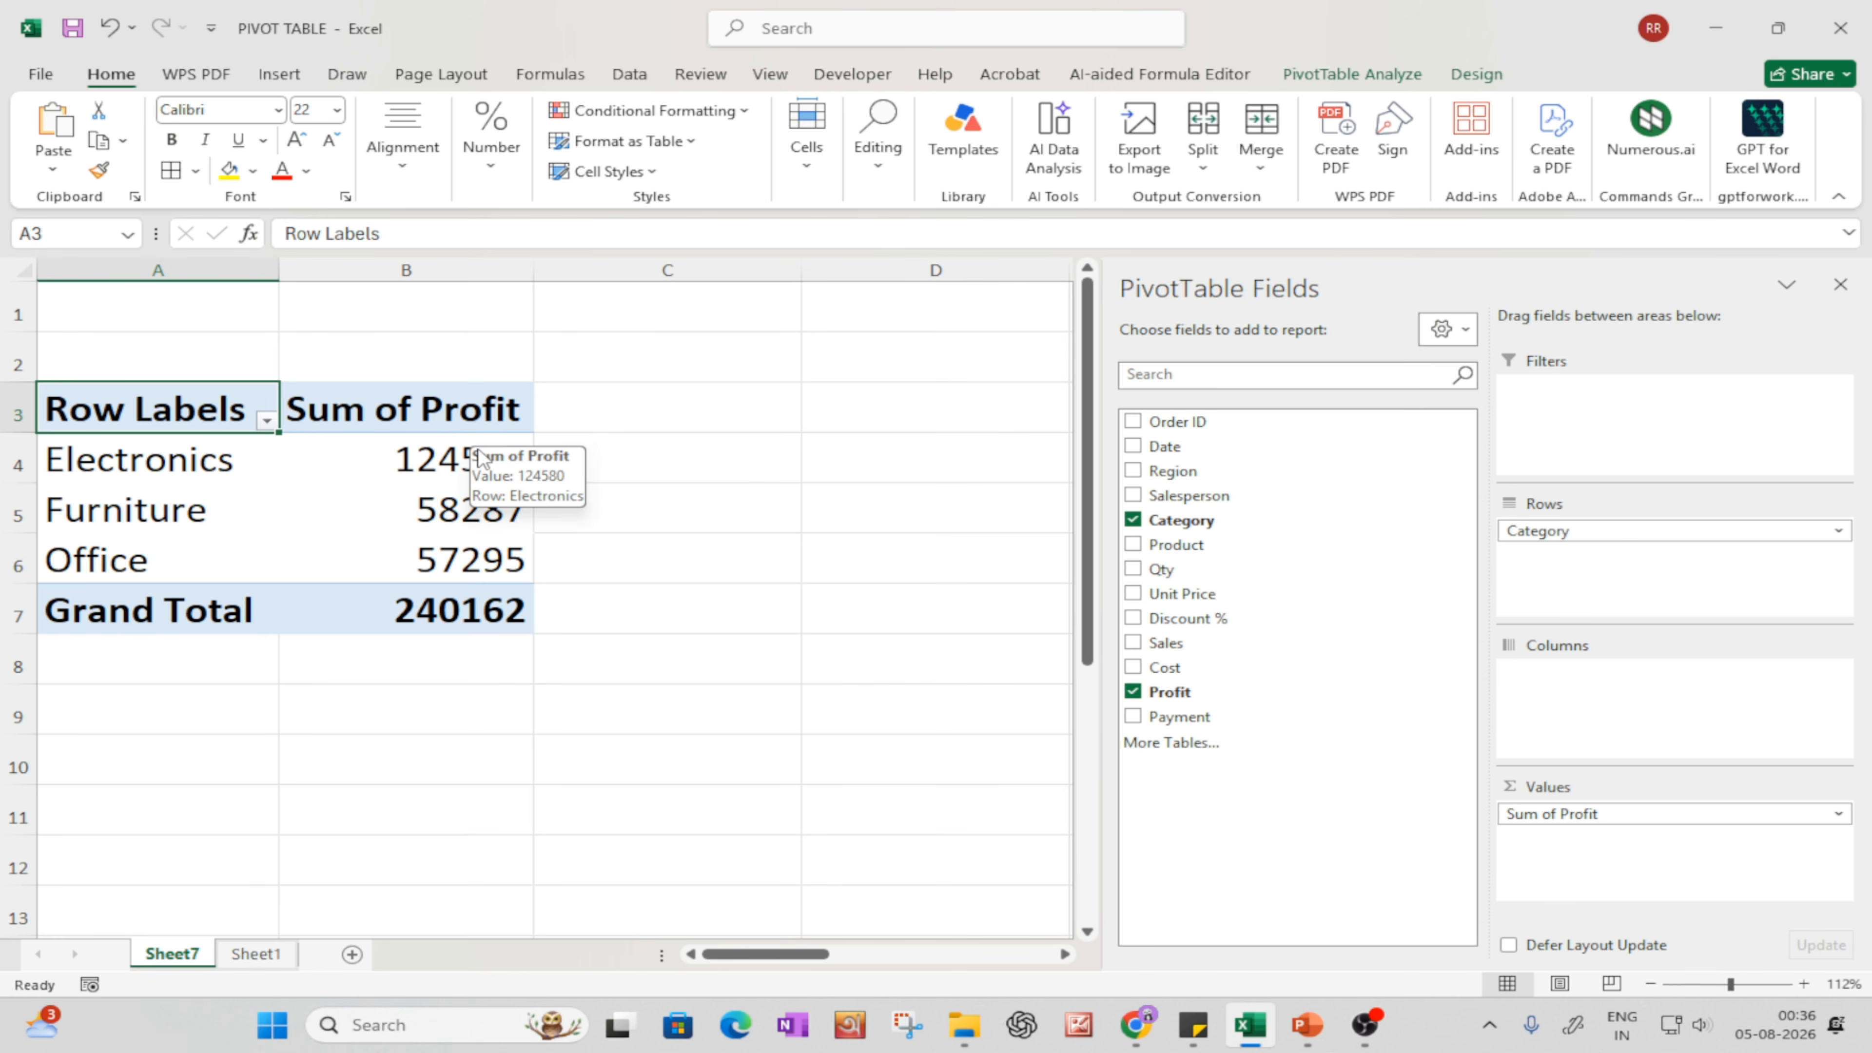
pyautogui.click(442, 460)
pyautogui.doubleClick(442, 460)
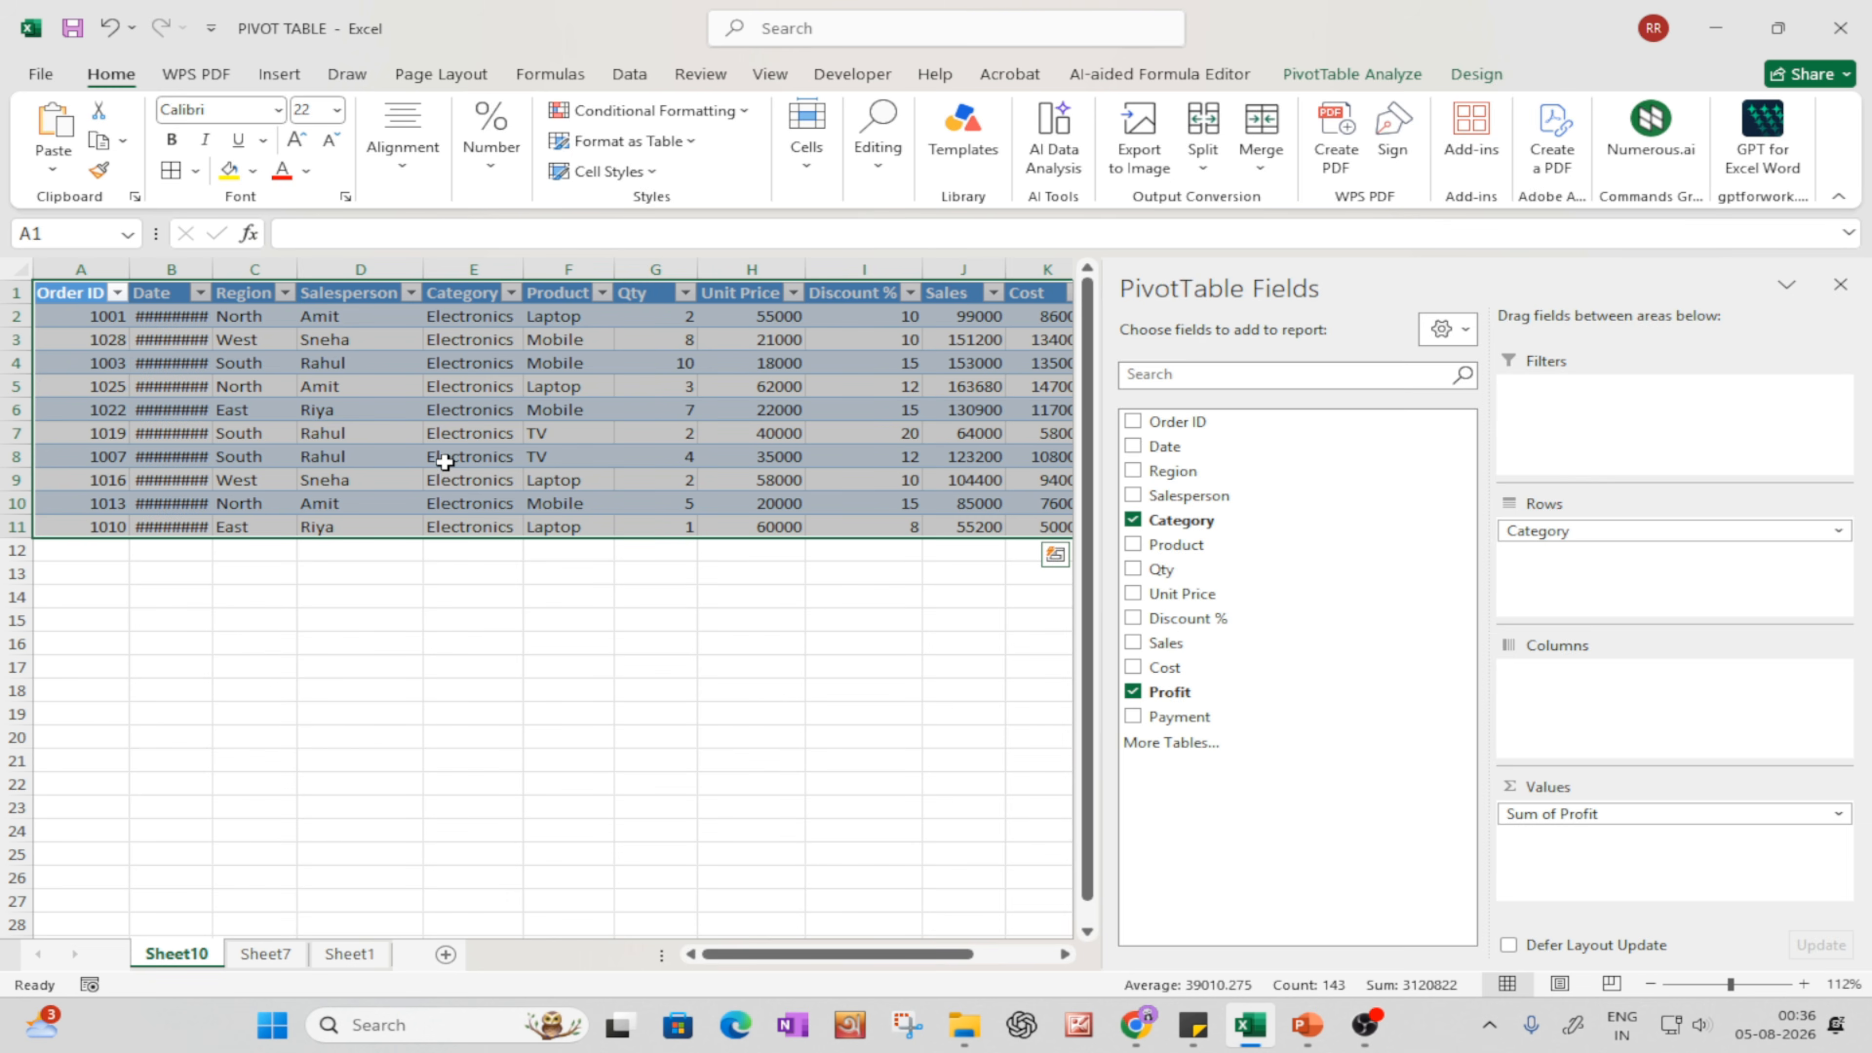
# - Enlarge the Electronics detail sheet to 130%, widen its Date column to show full dates and review the order IDs
pyautogui.click(1803, 983)
pyautogui.click(1802, 982)
pyautogui.click(1803, 983)
pyautogui.moveTo(276, 278); pyautogui.dragTo(325, 277)
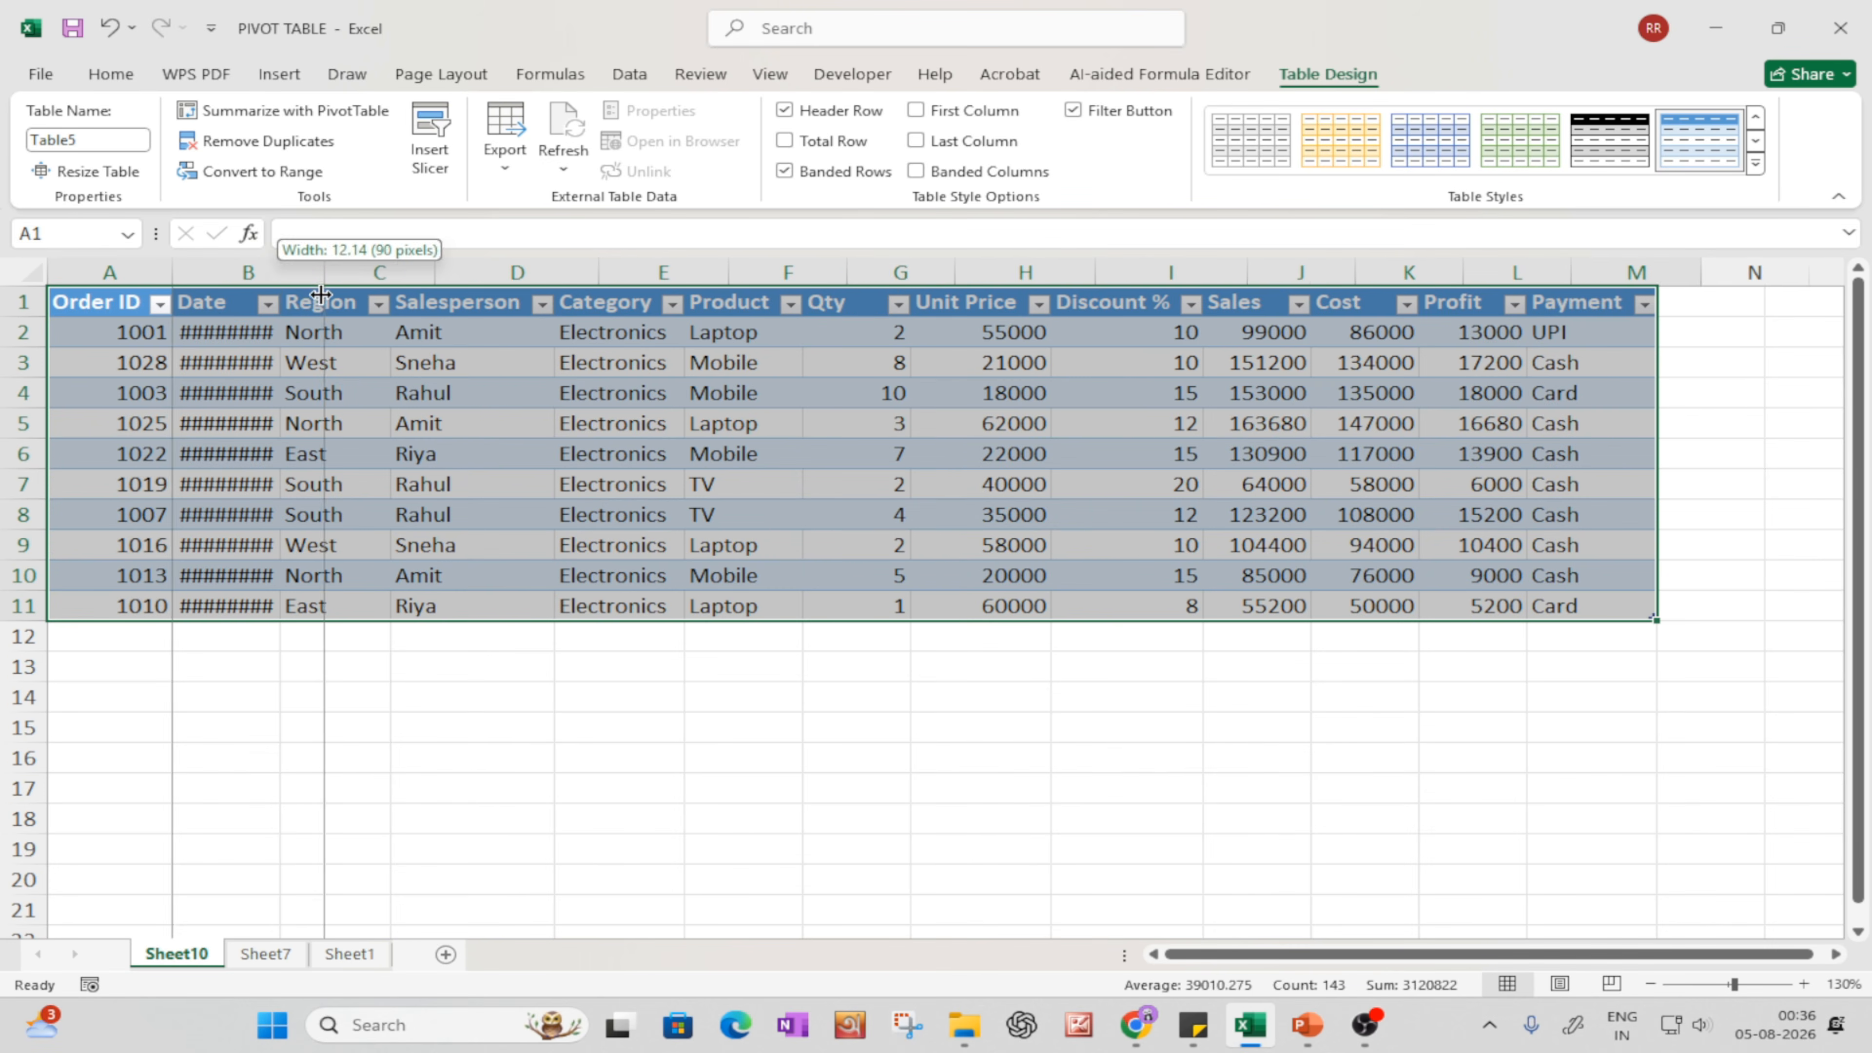
pyautogui.click(524, 637)
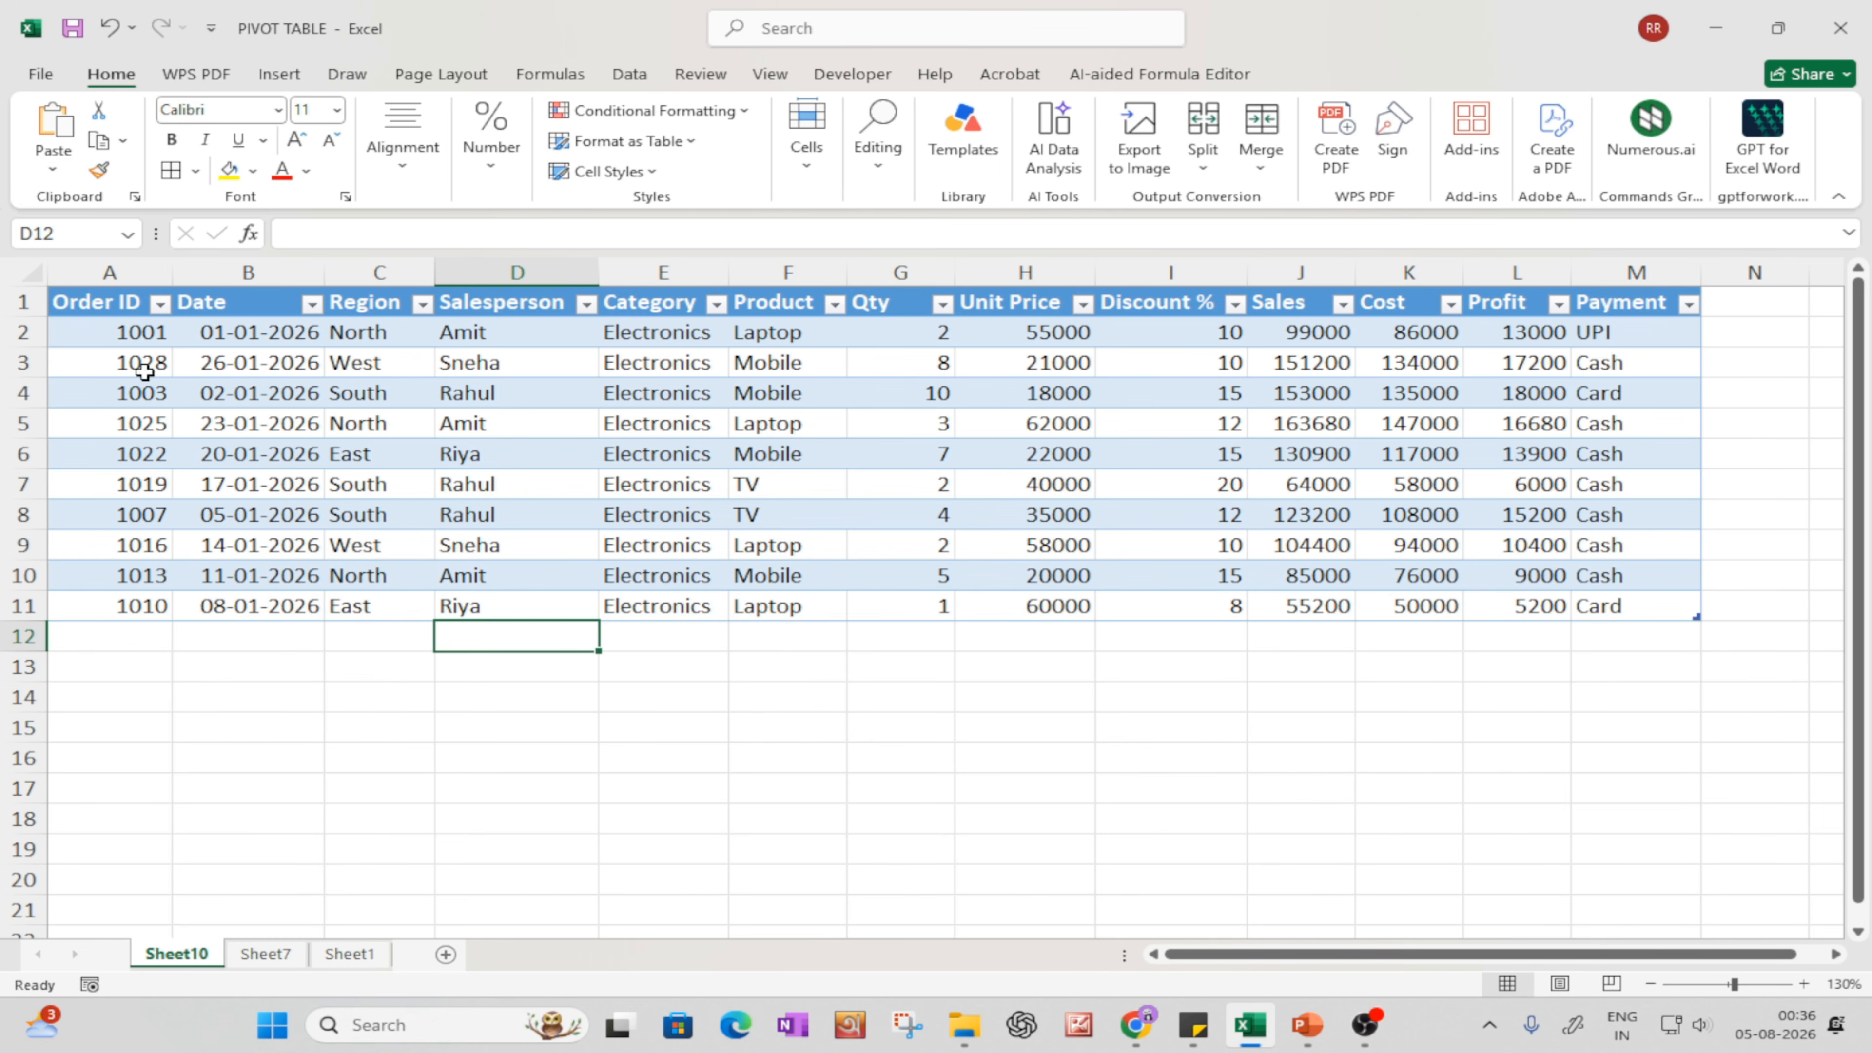
pyautogui.moveTo(110, 329); pyautogui.dragTo(112, 577)
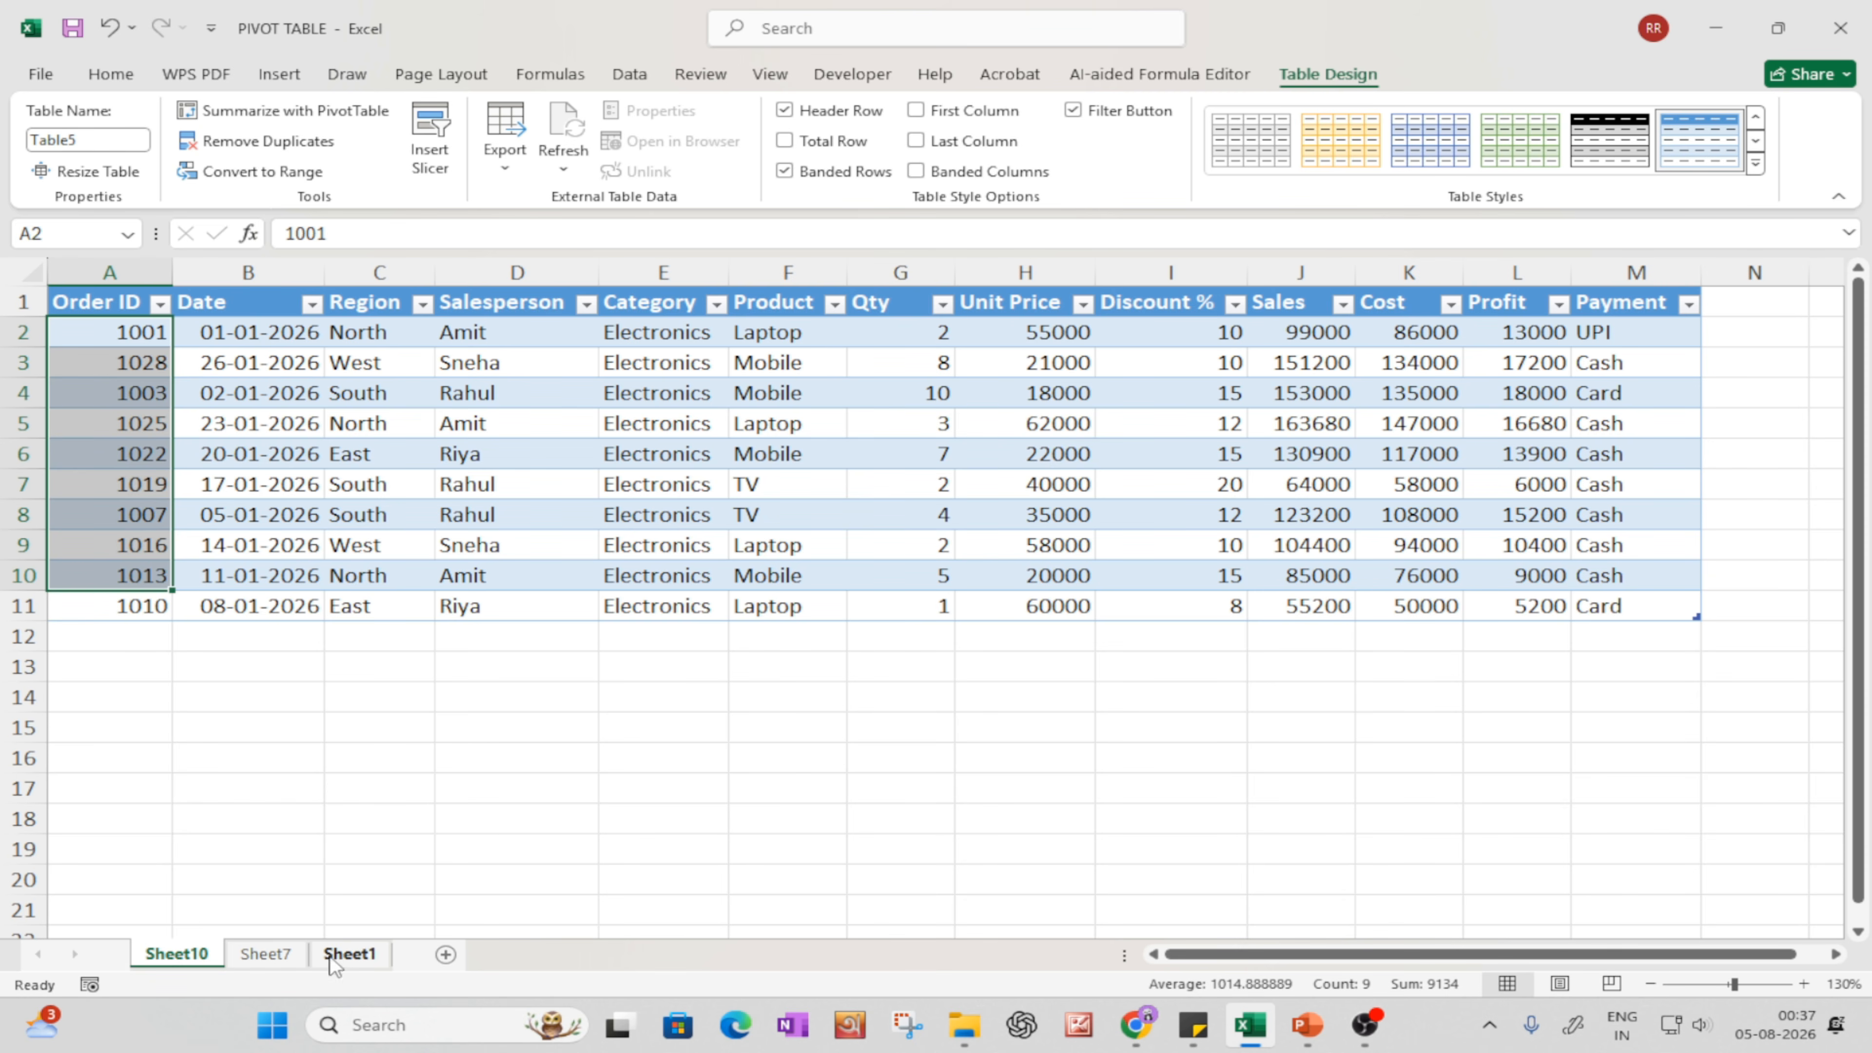
# - Go back to the PivotTable on Sheet7 and add Product as column labels
pyautogui.click(265, 953)
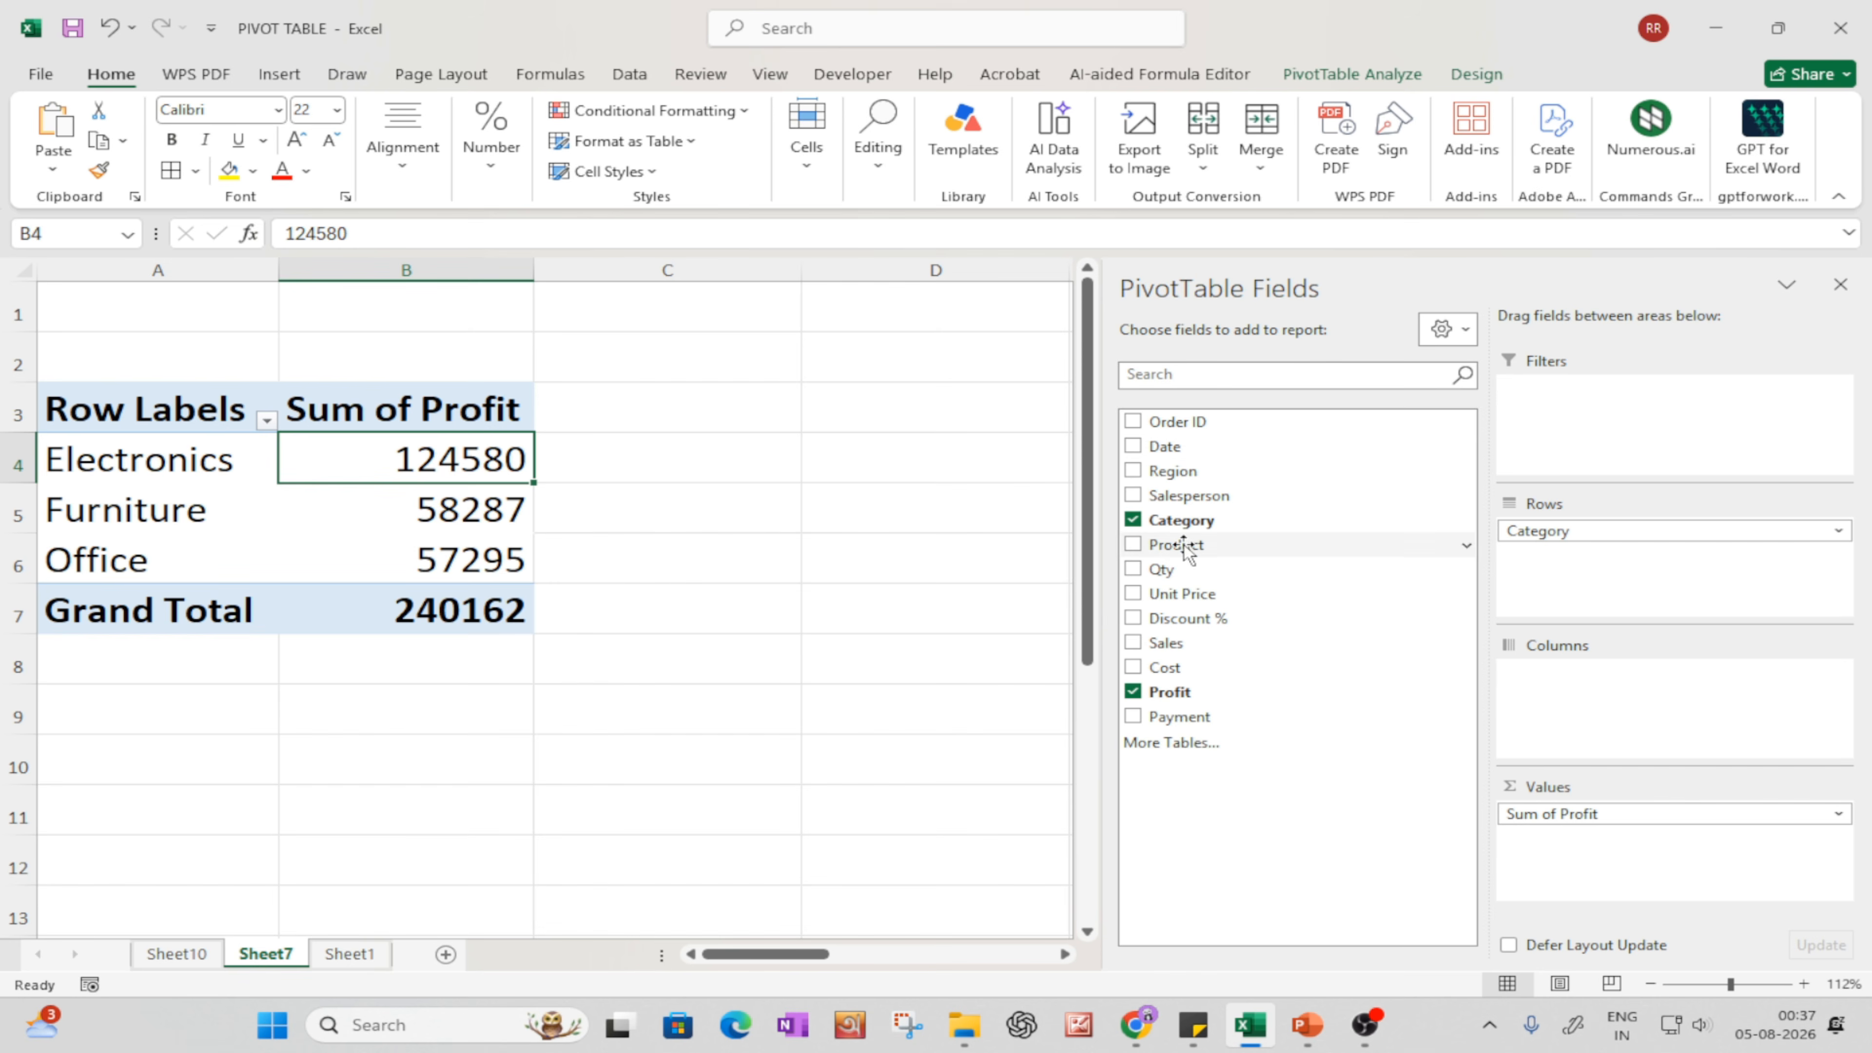
pyautogui.moveTo(1182, 542); pyautogui.dragTo(1560, 681)
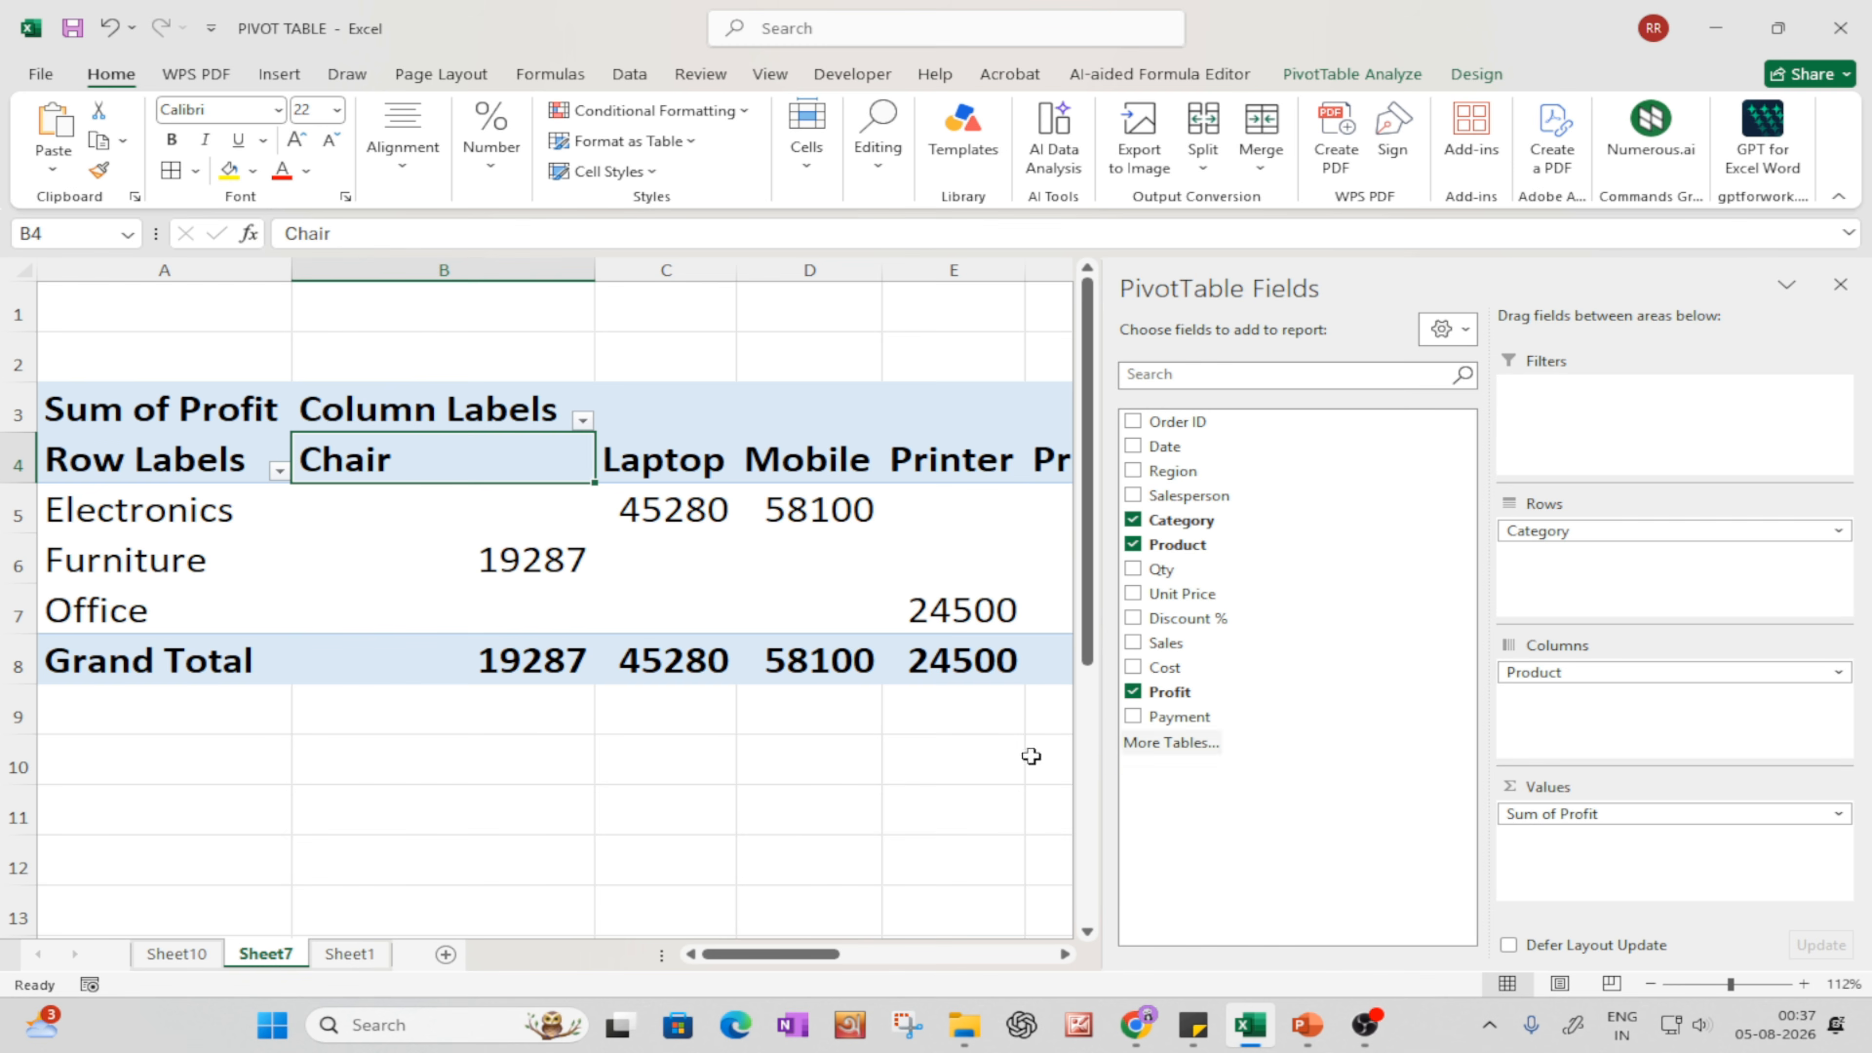
pyautogui.click(186, 532)
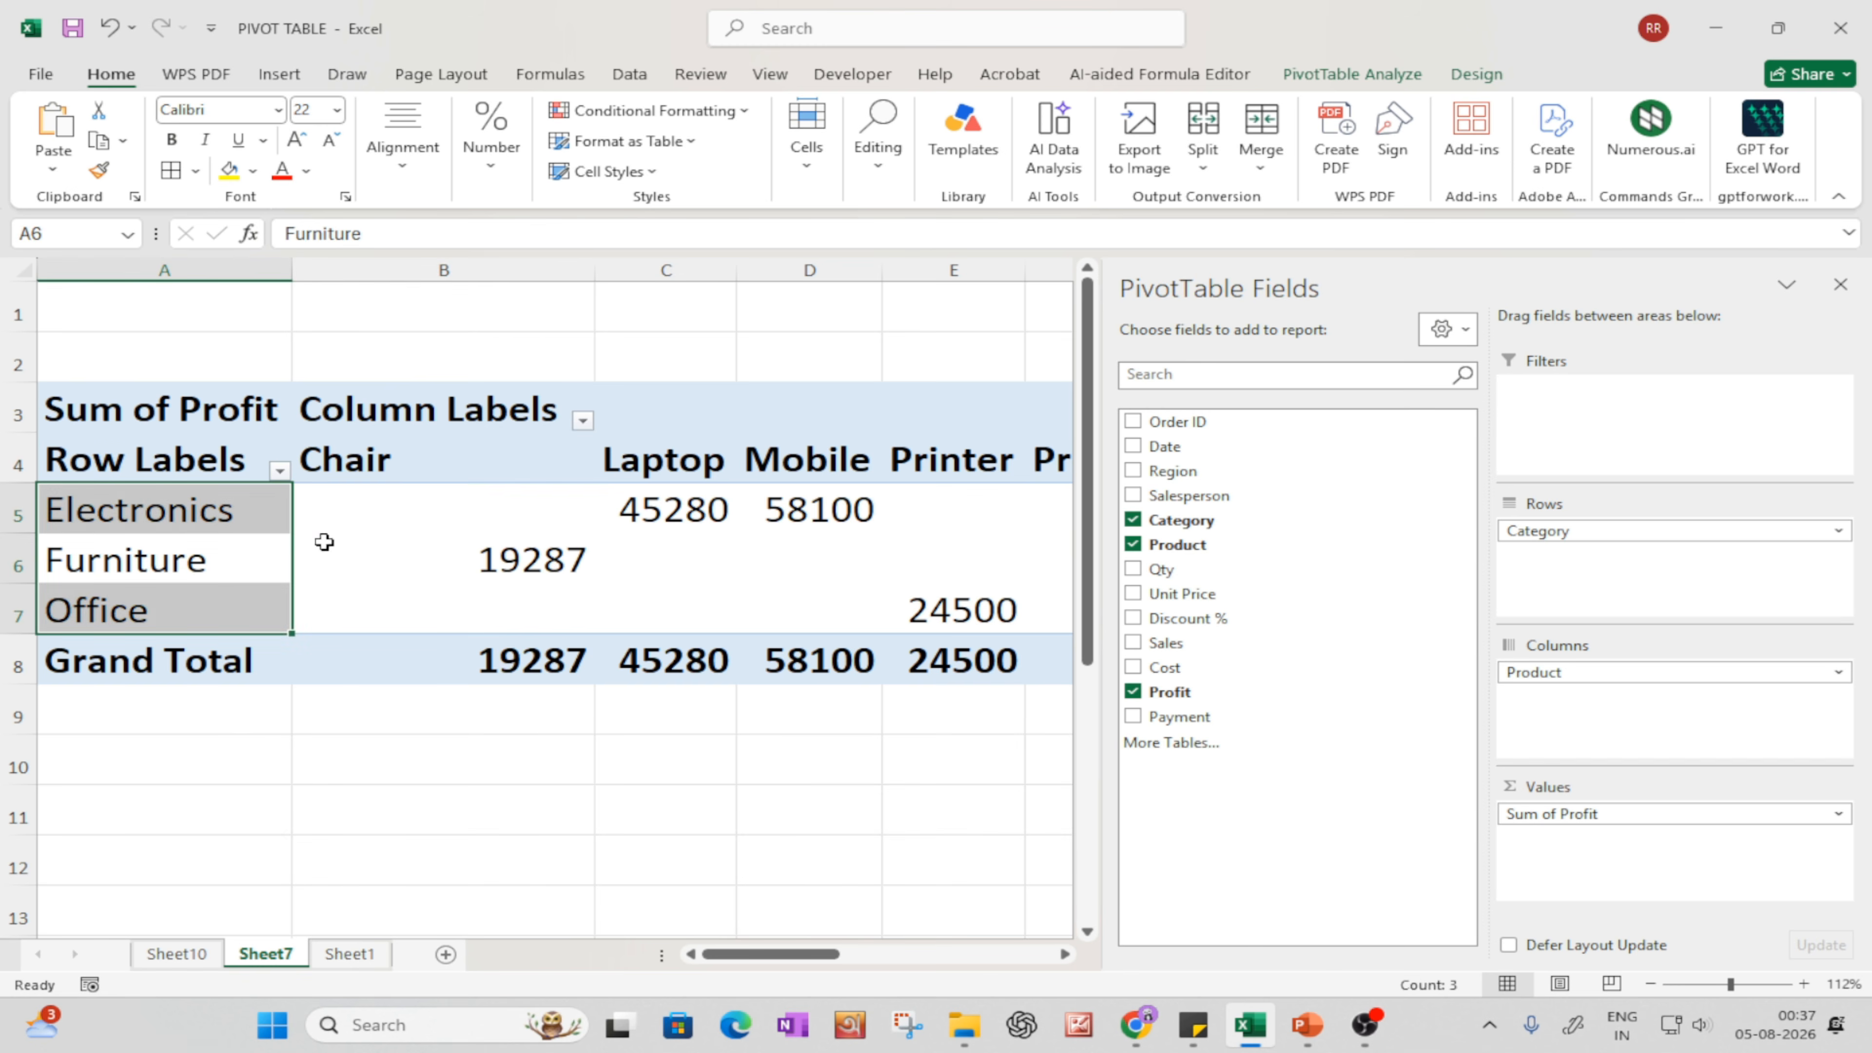
# - Filter the PivotTable's row labels to show only the Electronics category
pyautogui.click(279, 472)
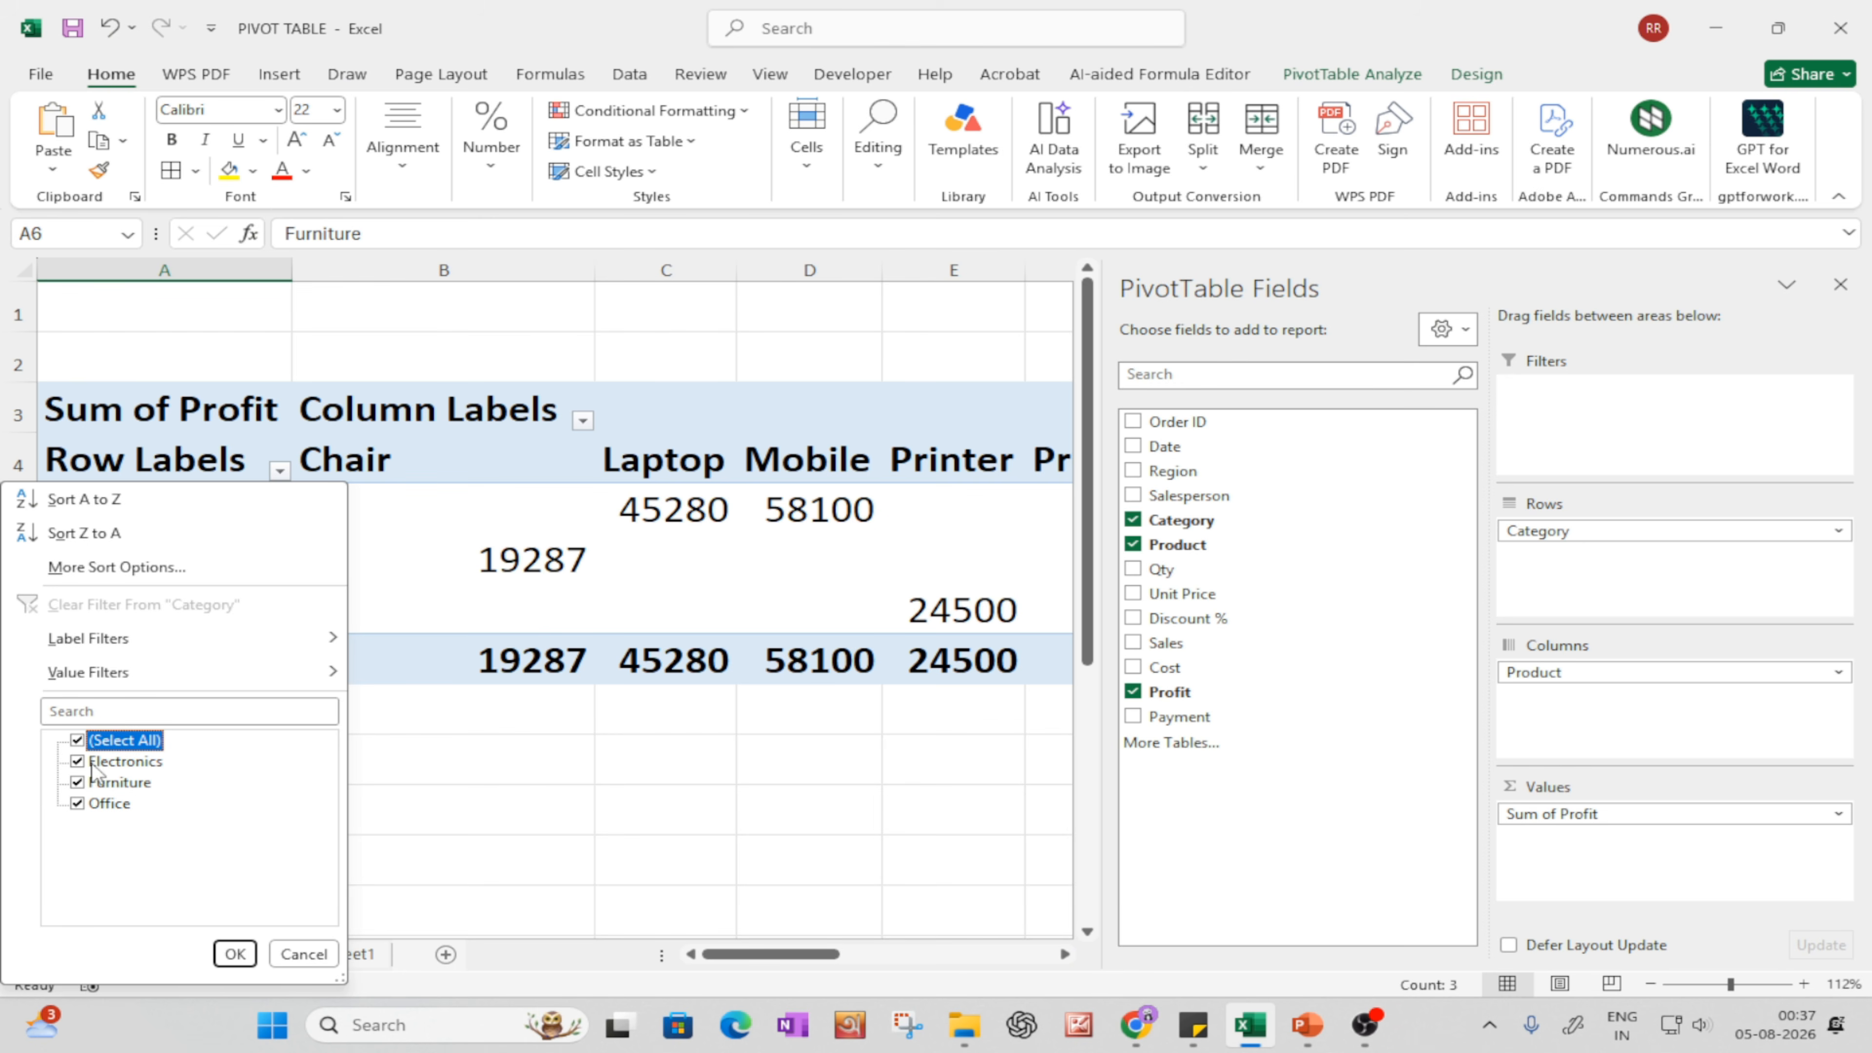
pyautogui.click(76, 740)
pyautogui.click(78, 760)
pyautogui.click(234, 953)
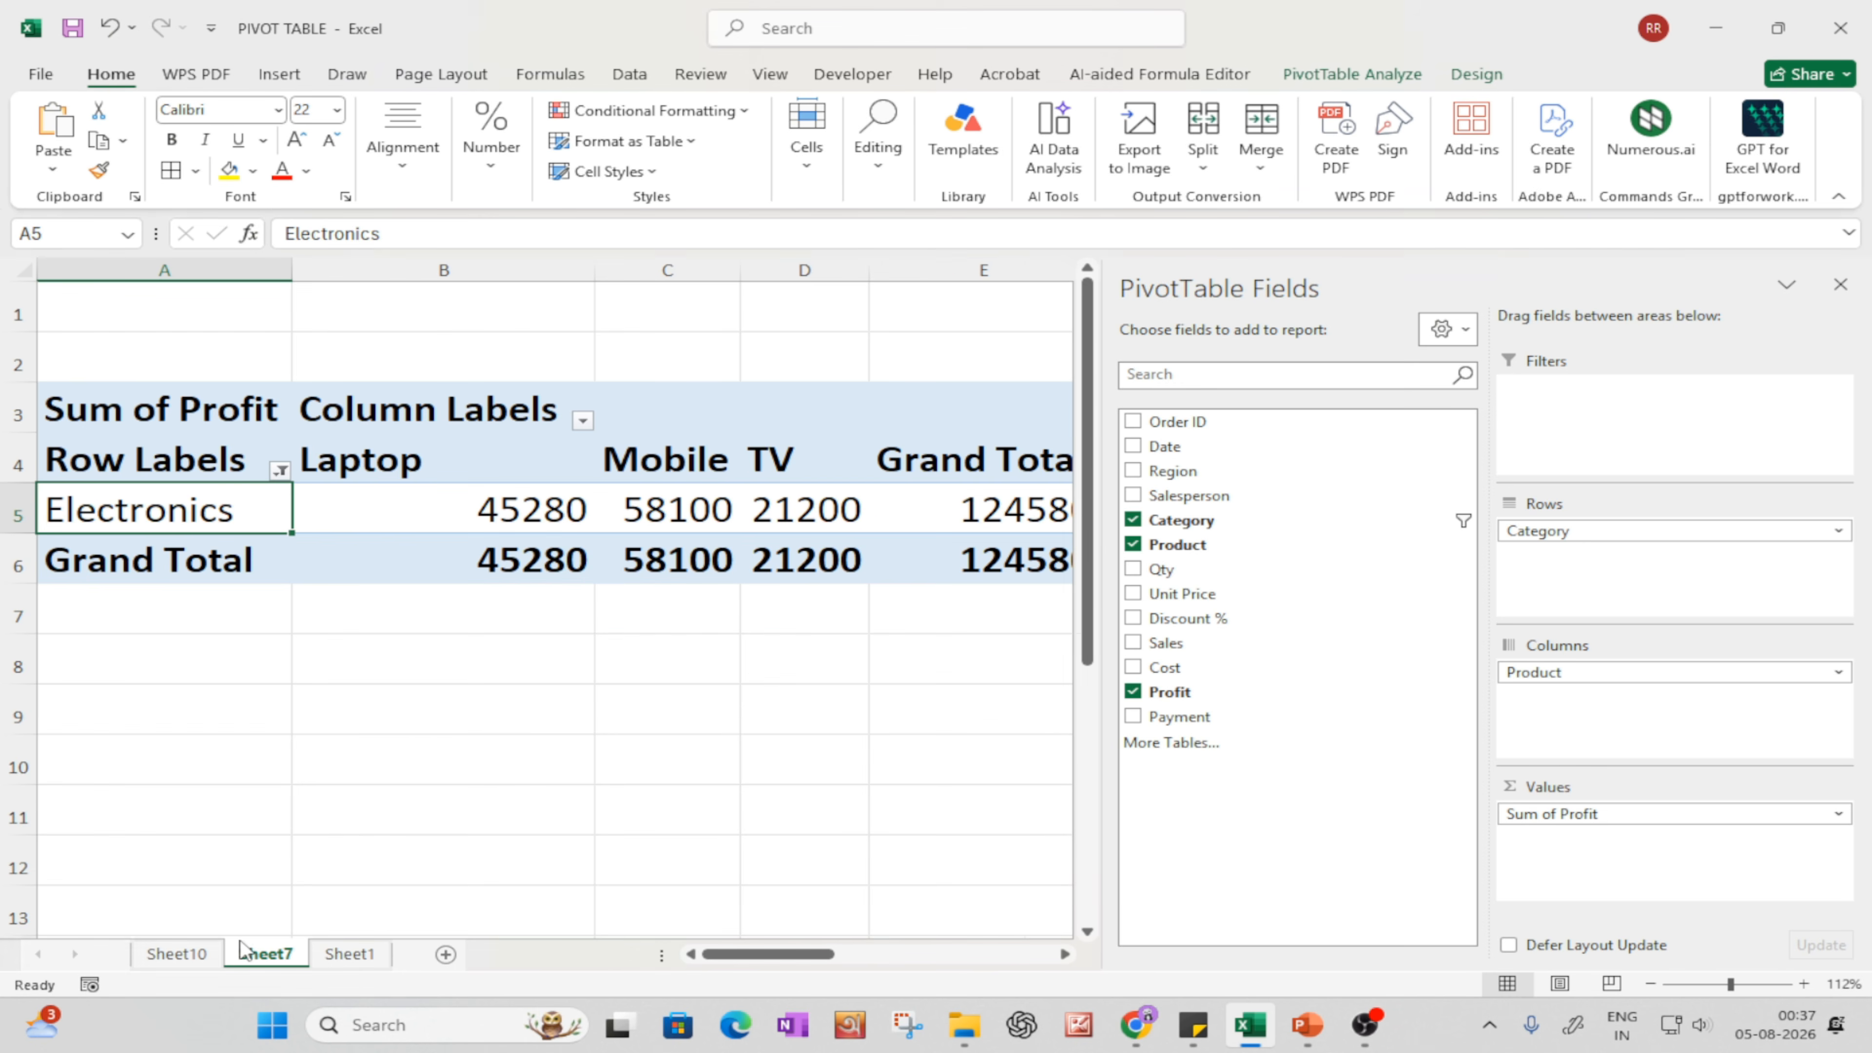
# - Review the Electronics profit for Laptop, Mobile and TV, narrowing the field list pane to reveal the whole PivotTable
pyautogui.click(563, 522)
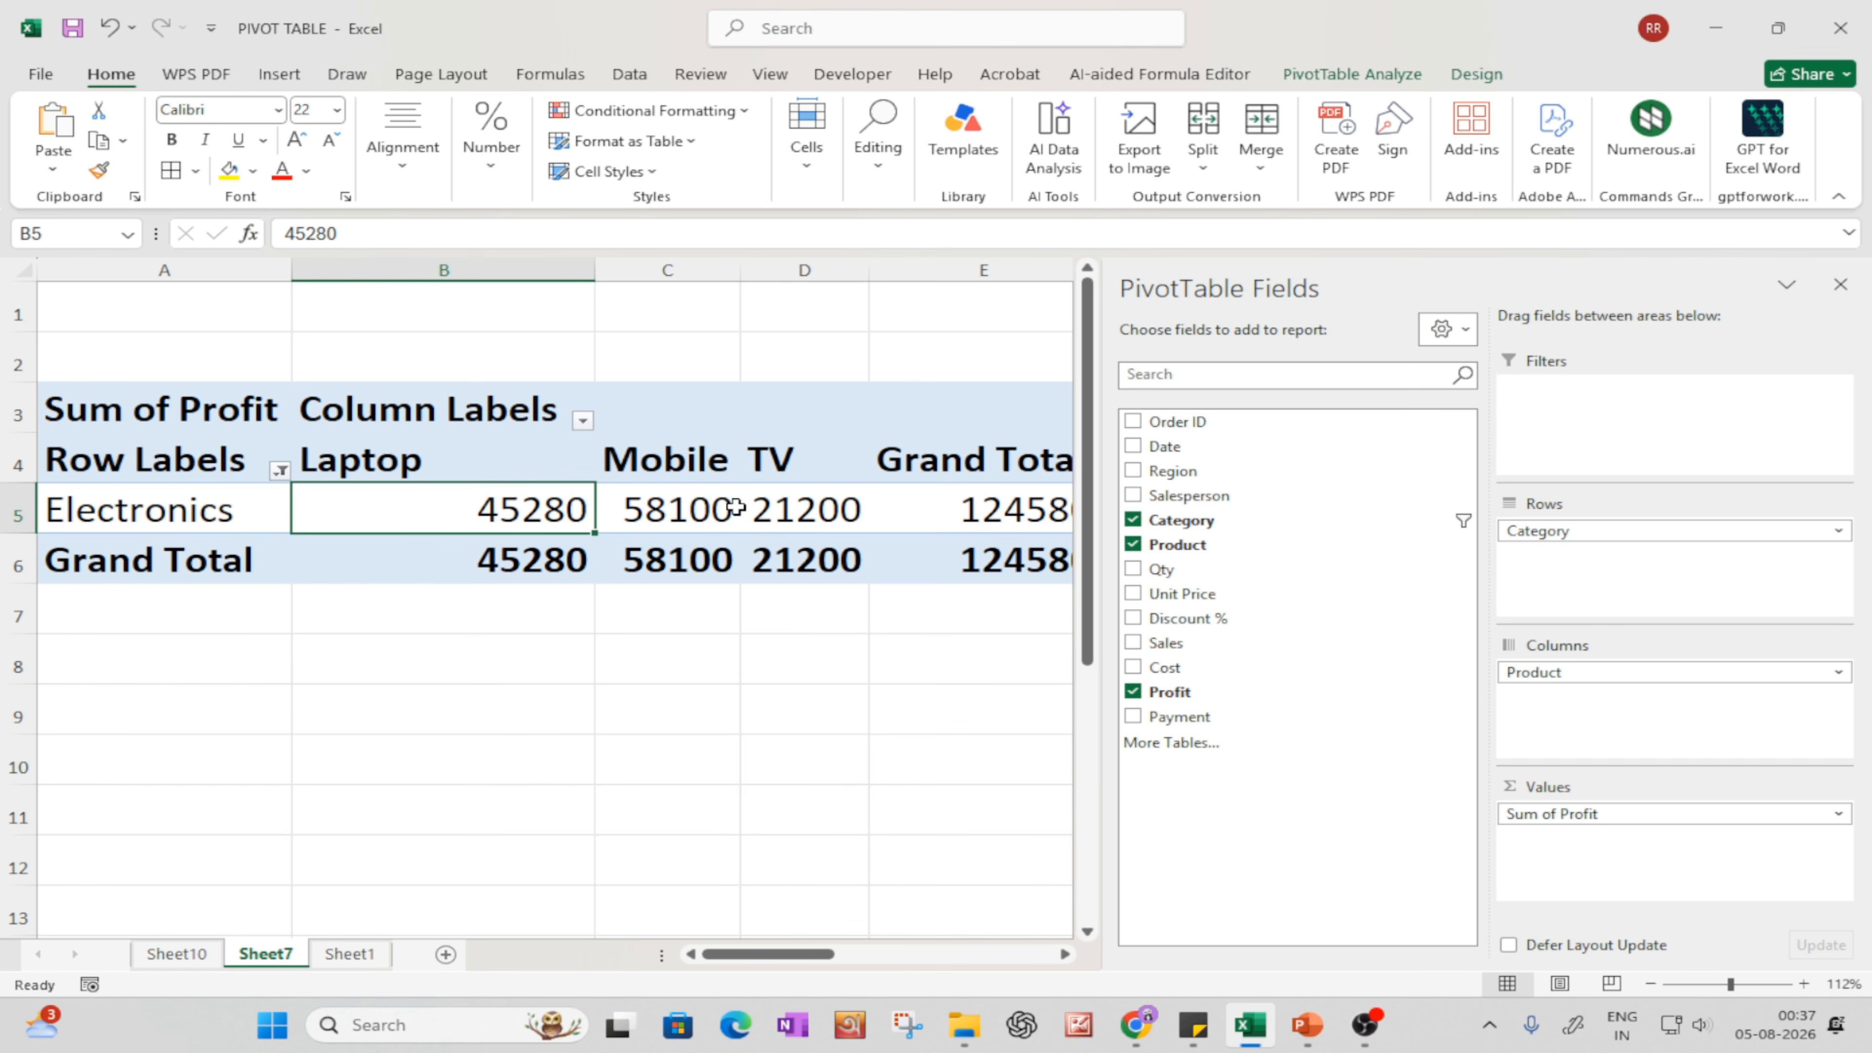
pyautogui.click(677, 525)
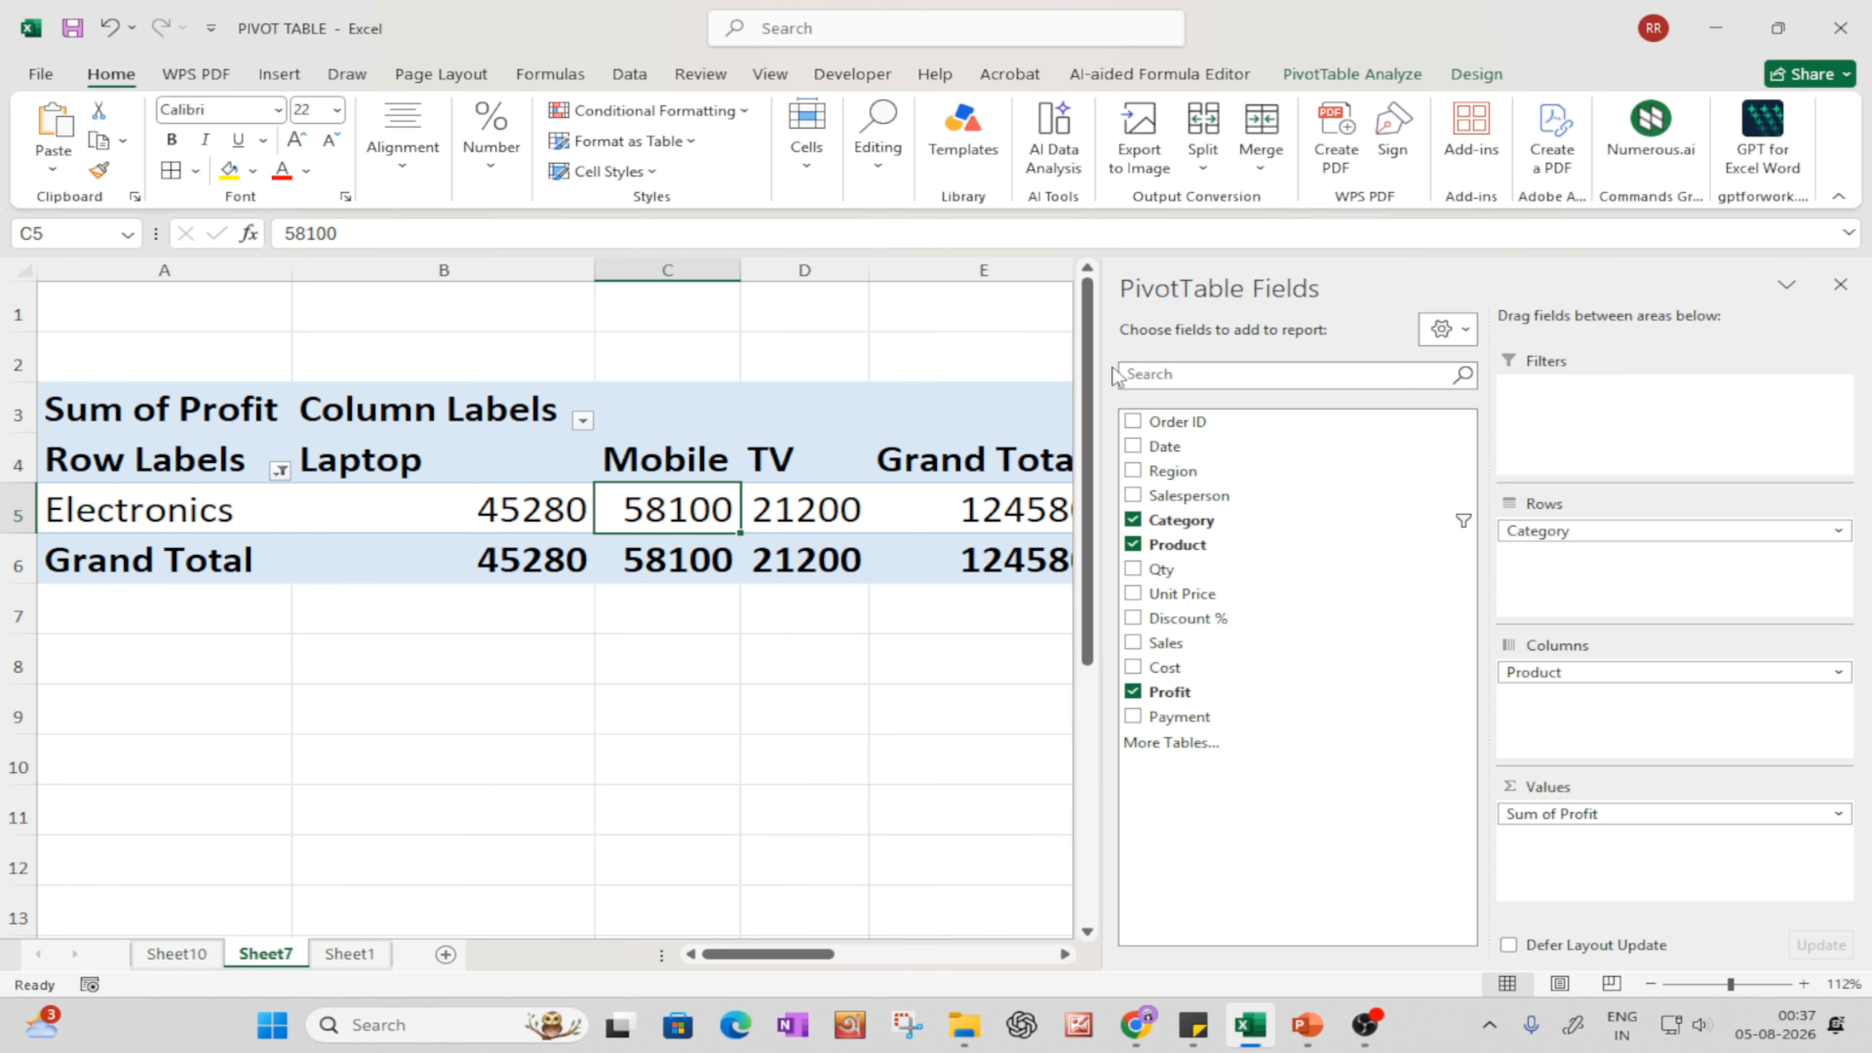
pyautogui.moveTo(1105, 372); pyautogui.dragTo(1285, 371)
pyautogui.click(764, 505)
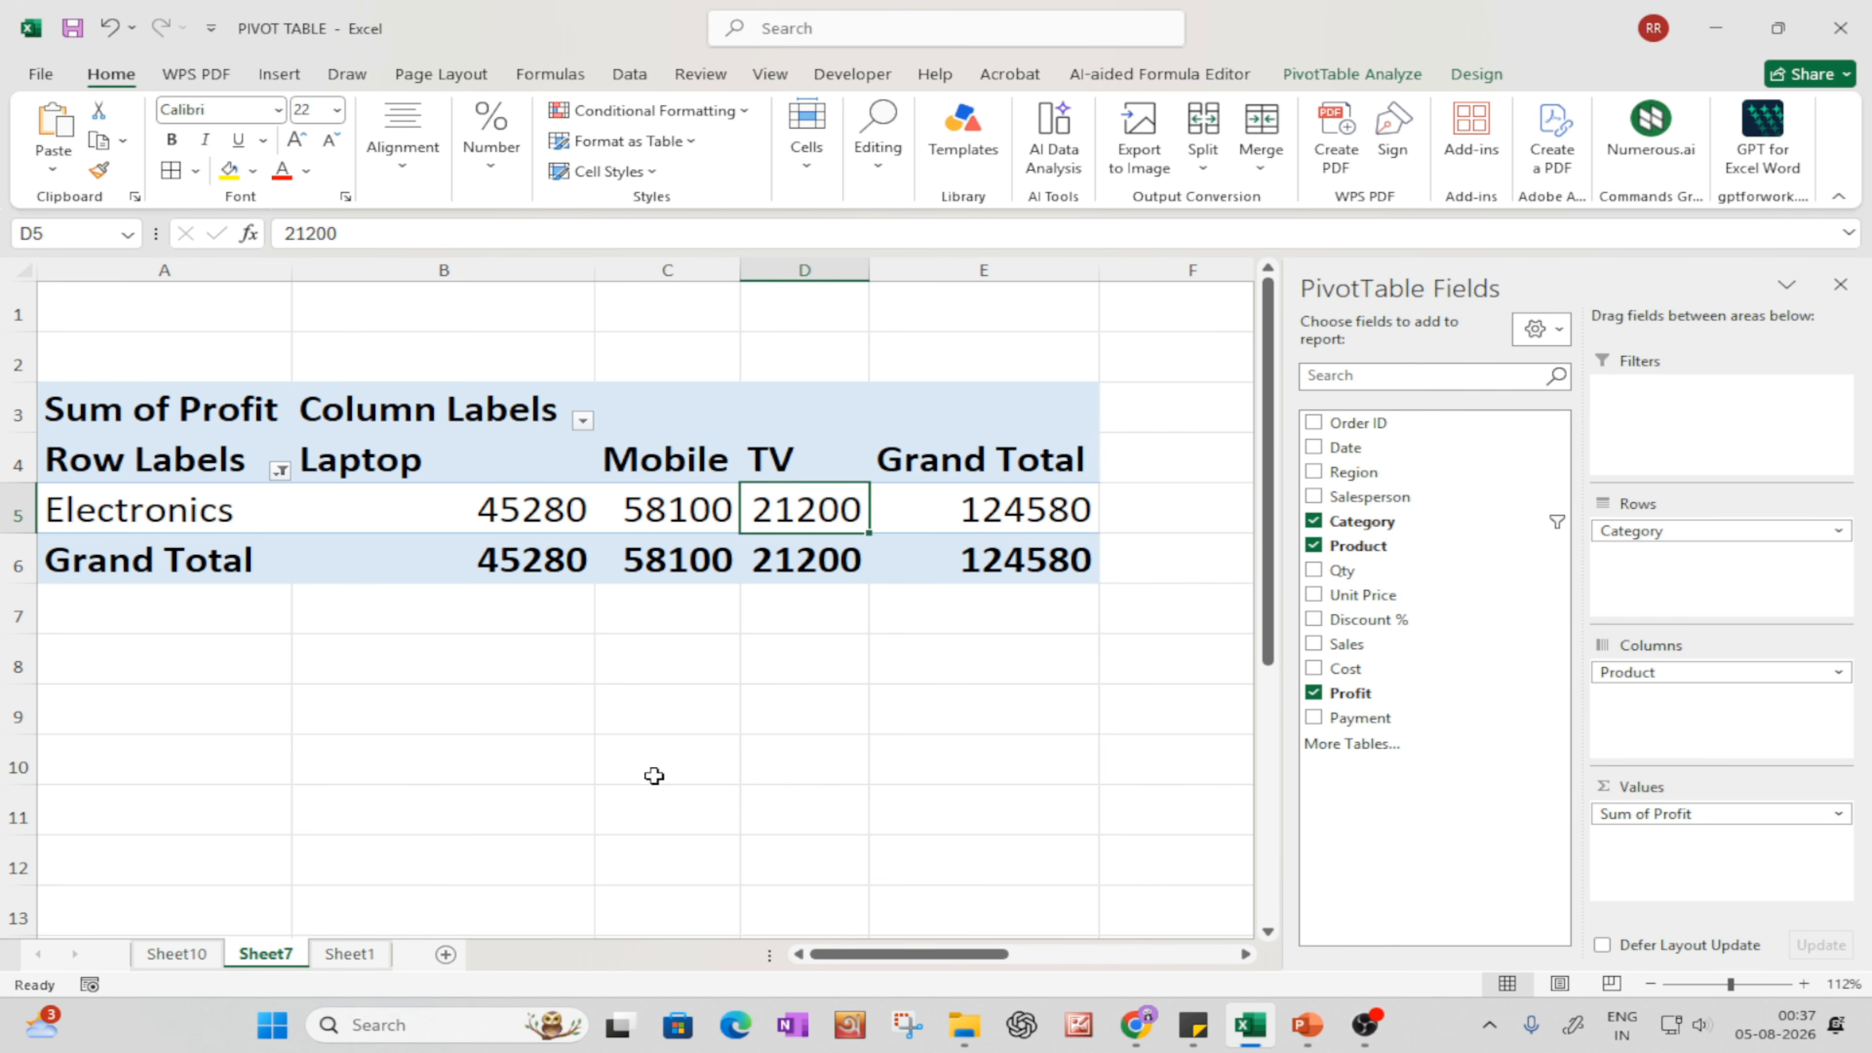
# - Clear the PivotTable by removing the Product, Category and Profit fields
pyautogui.click(1643, 673)
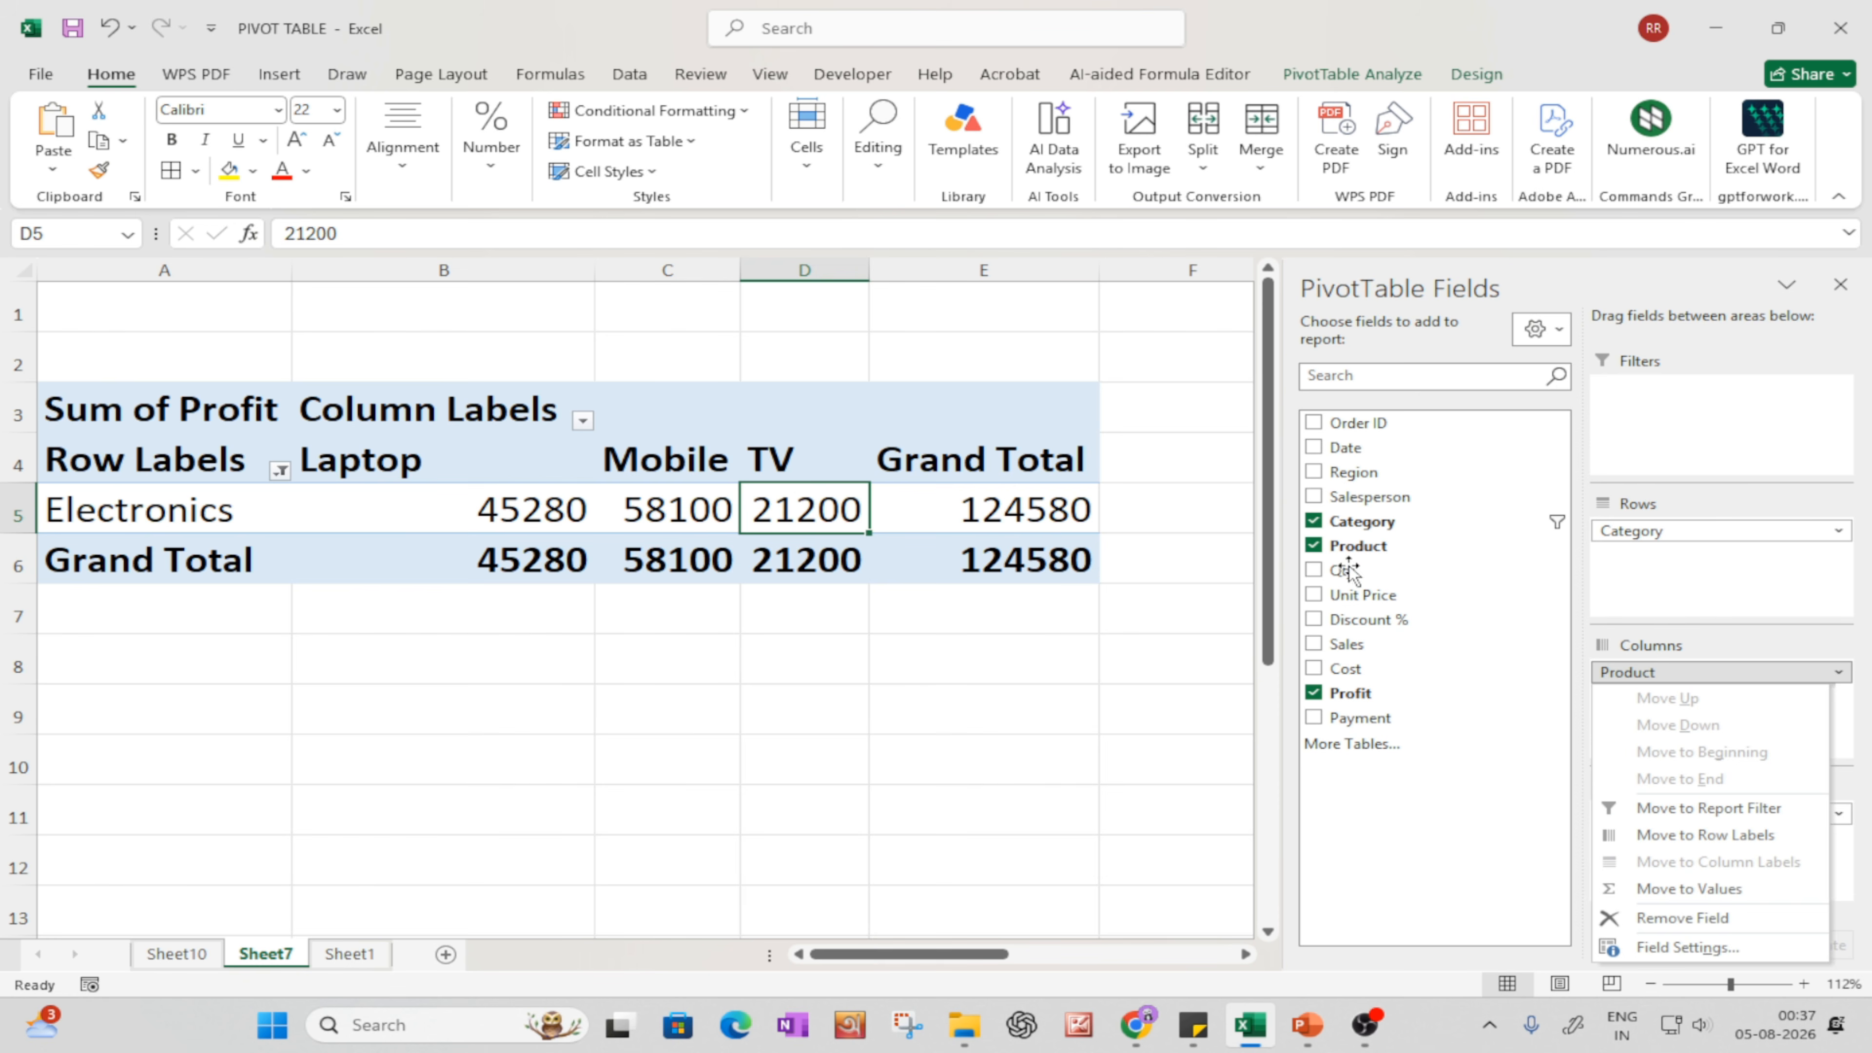
pyautogui.click(1704, 550)
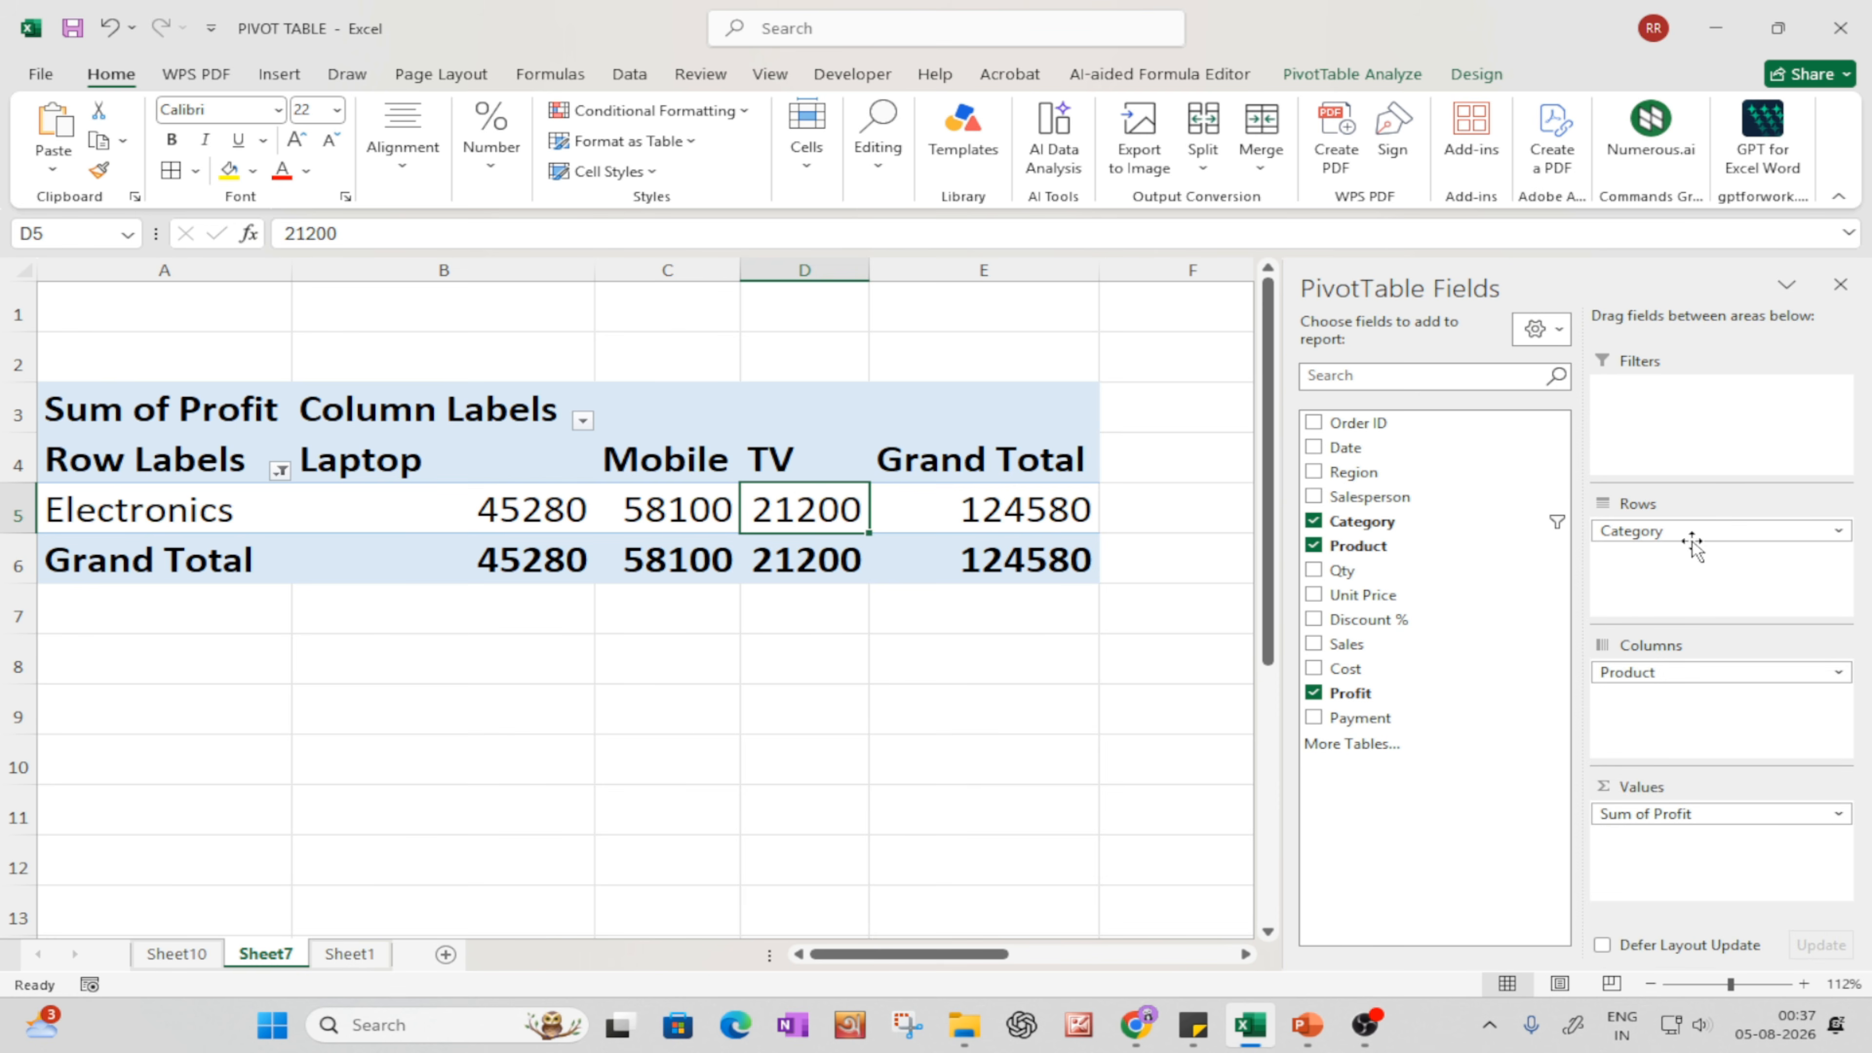
pyautogui.click(1671, 530)
pyautogui.click(1670, 531)
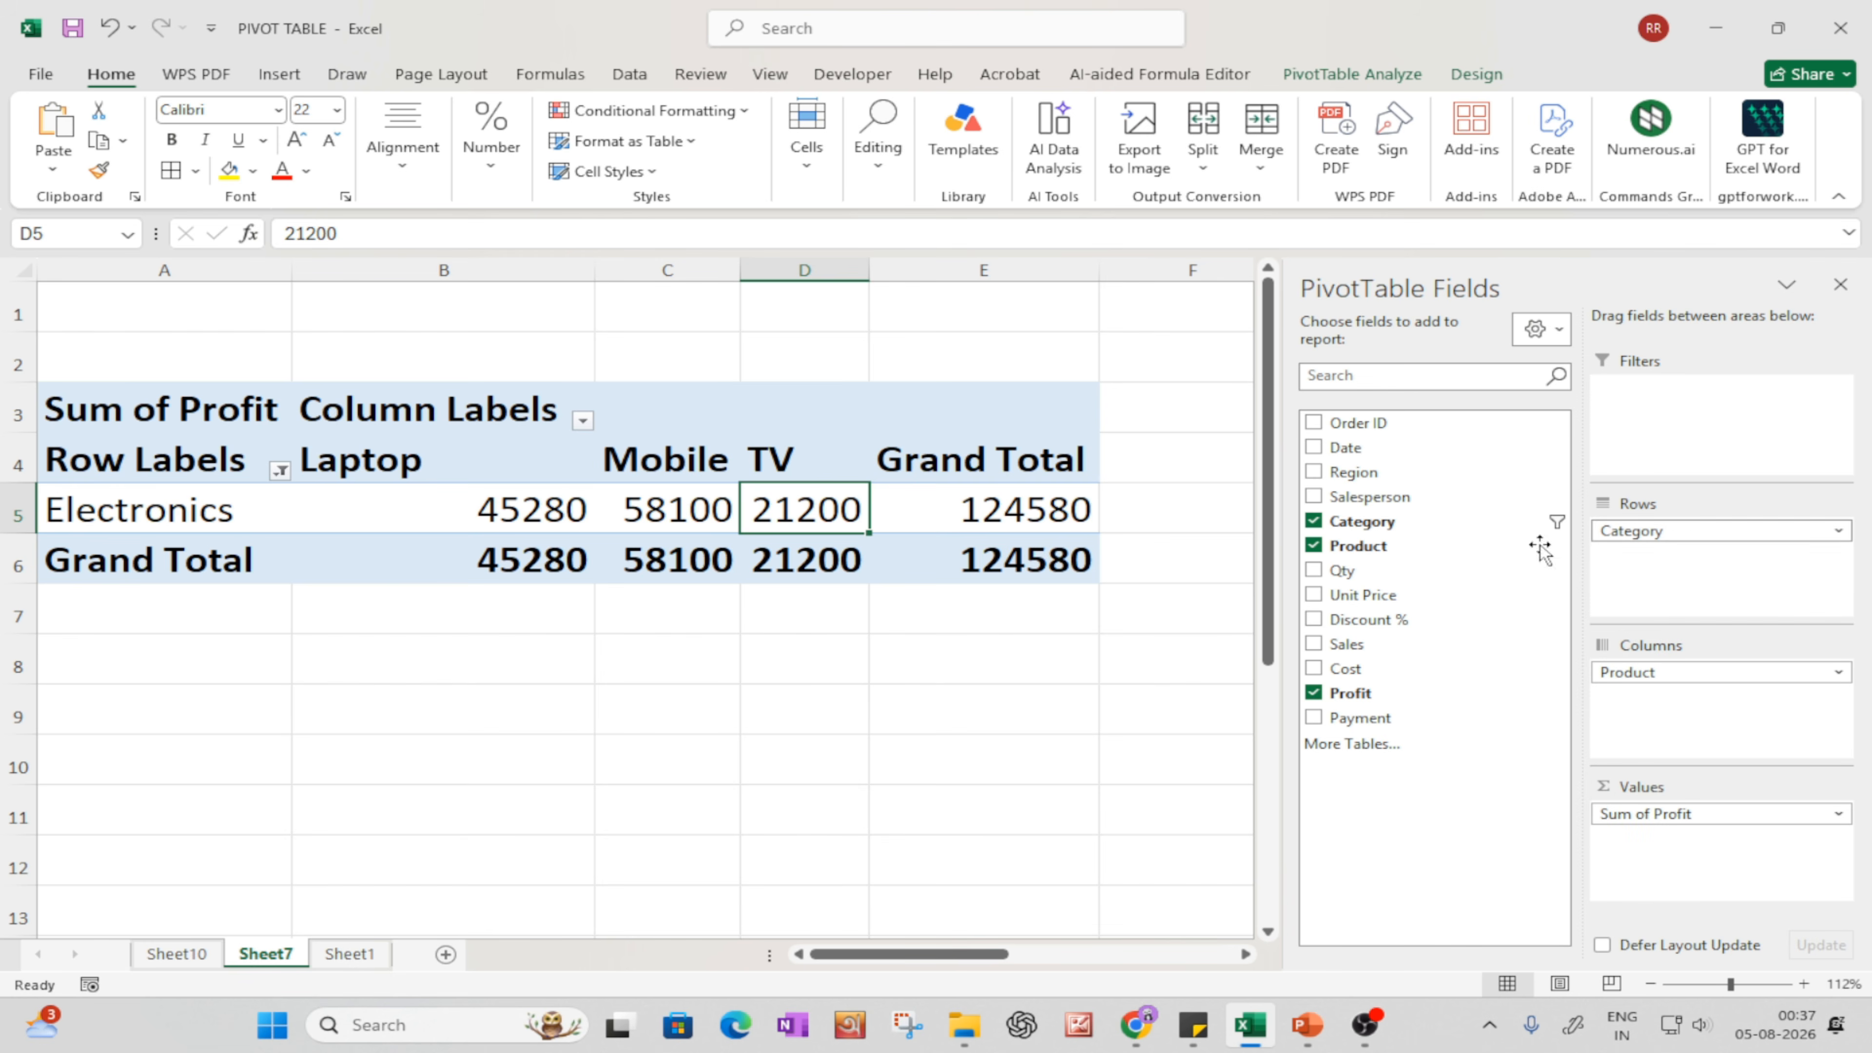
pyautogui.click(1315, 546)
pyautogui.click(1316, 525)
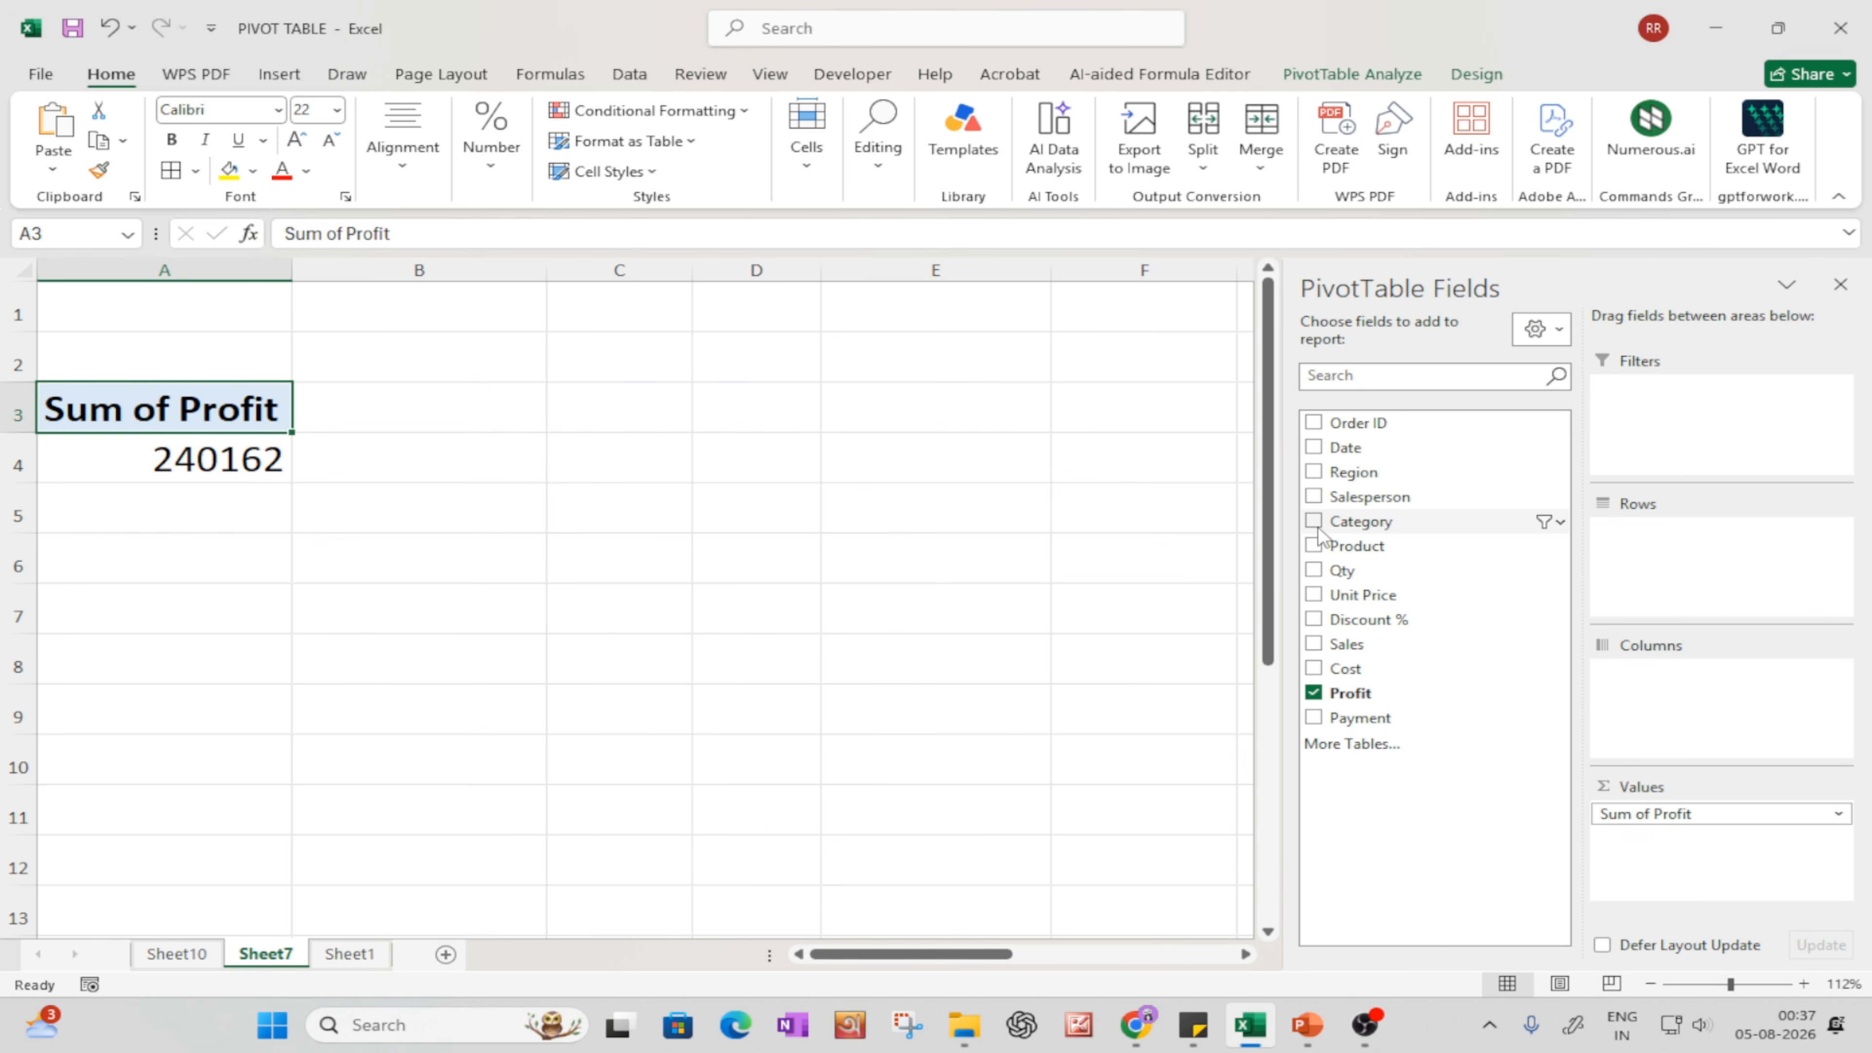
pyautogui.click(1314, 693)
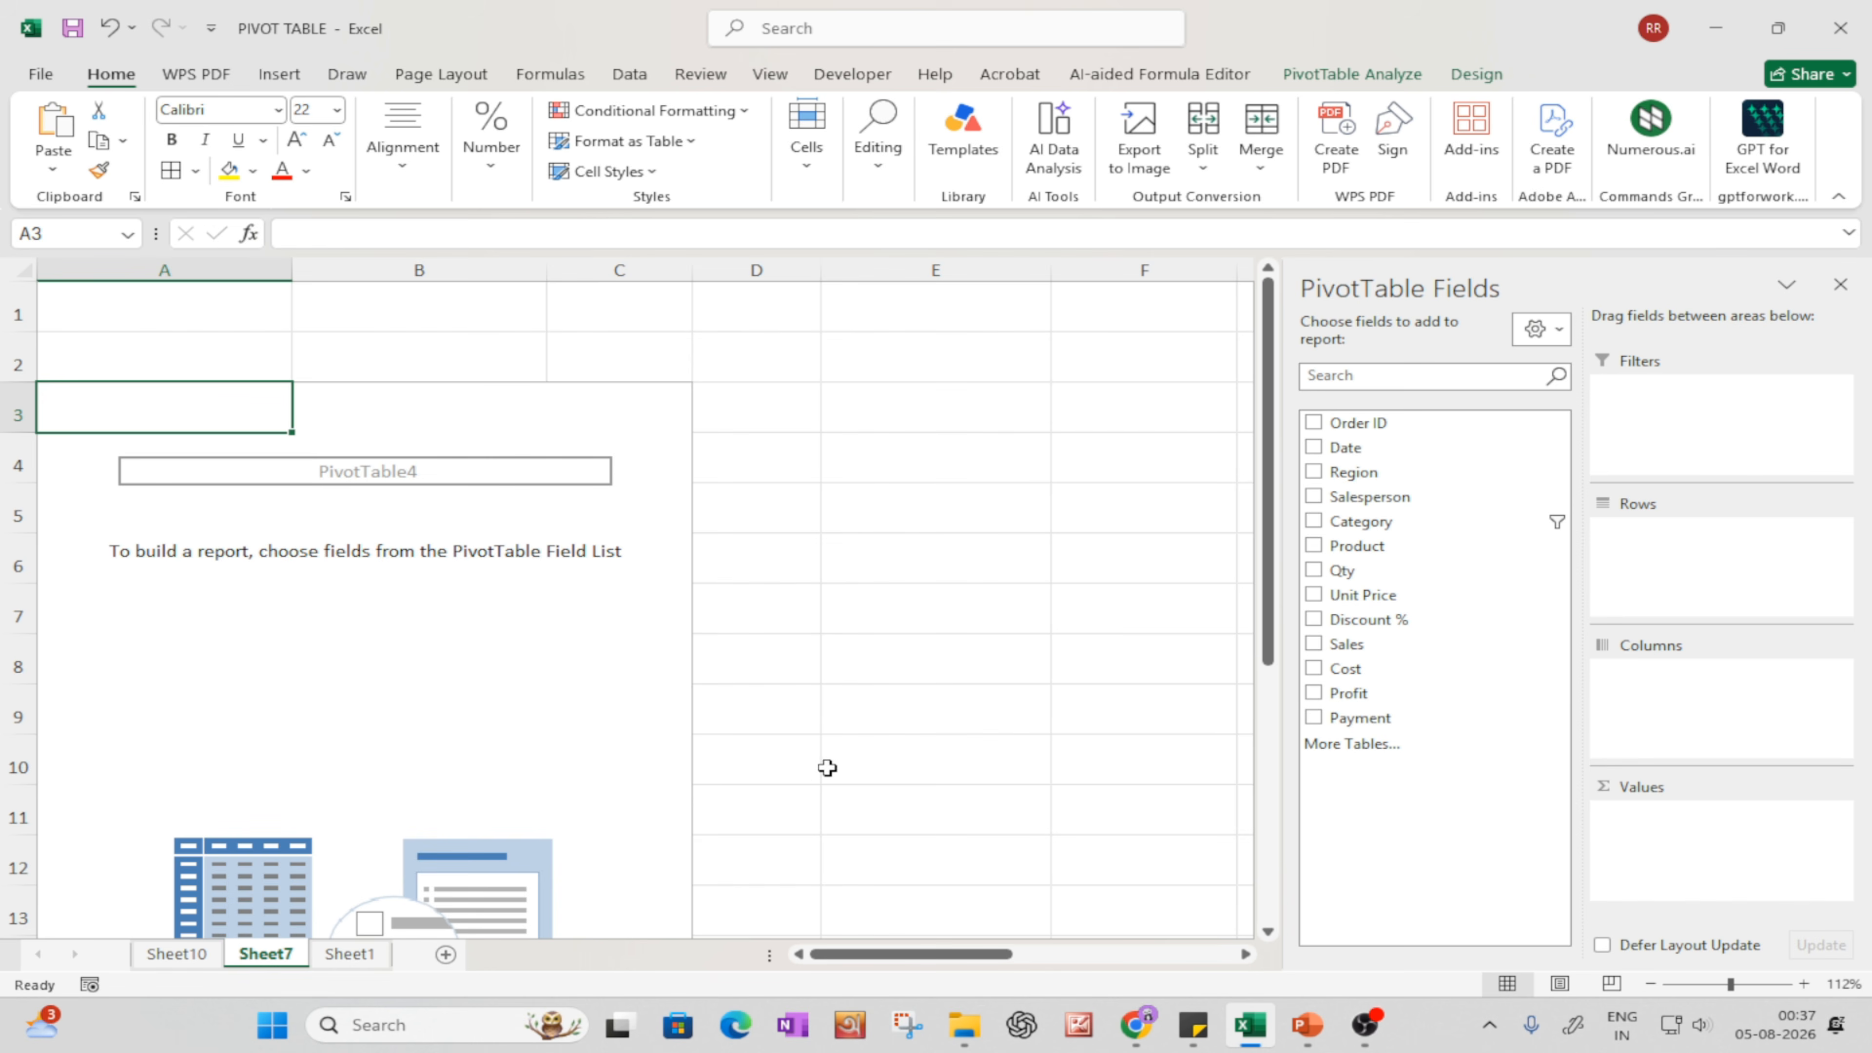
# - Check the third practice question, then summarize Sum of Qty by Product in the PivotTable and widen columns A and B
pyautogui.hotkey('alt', 'Tab')
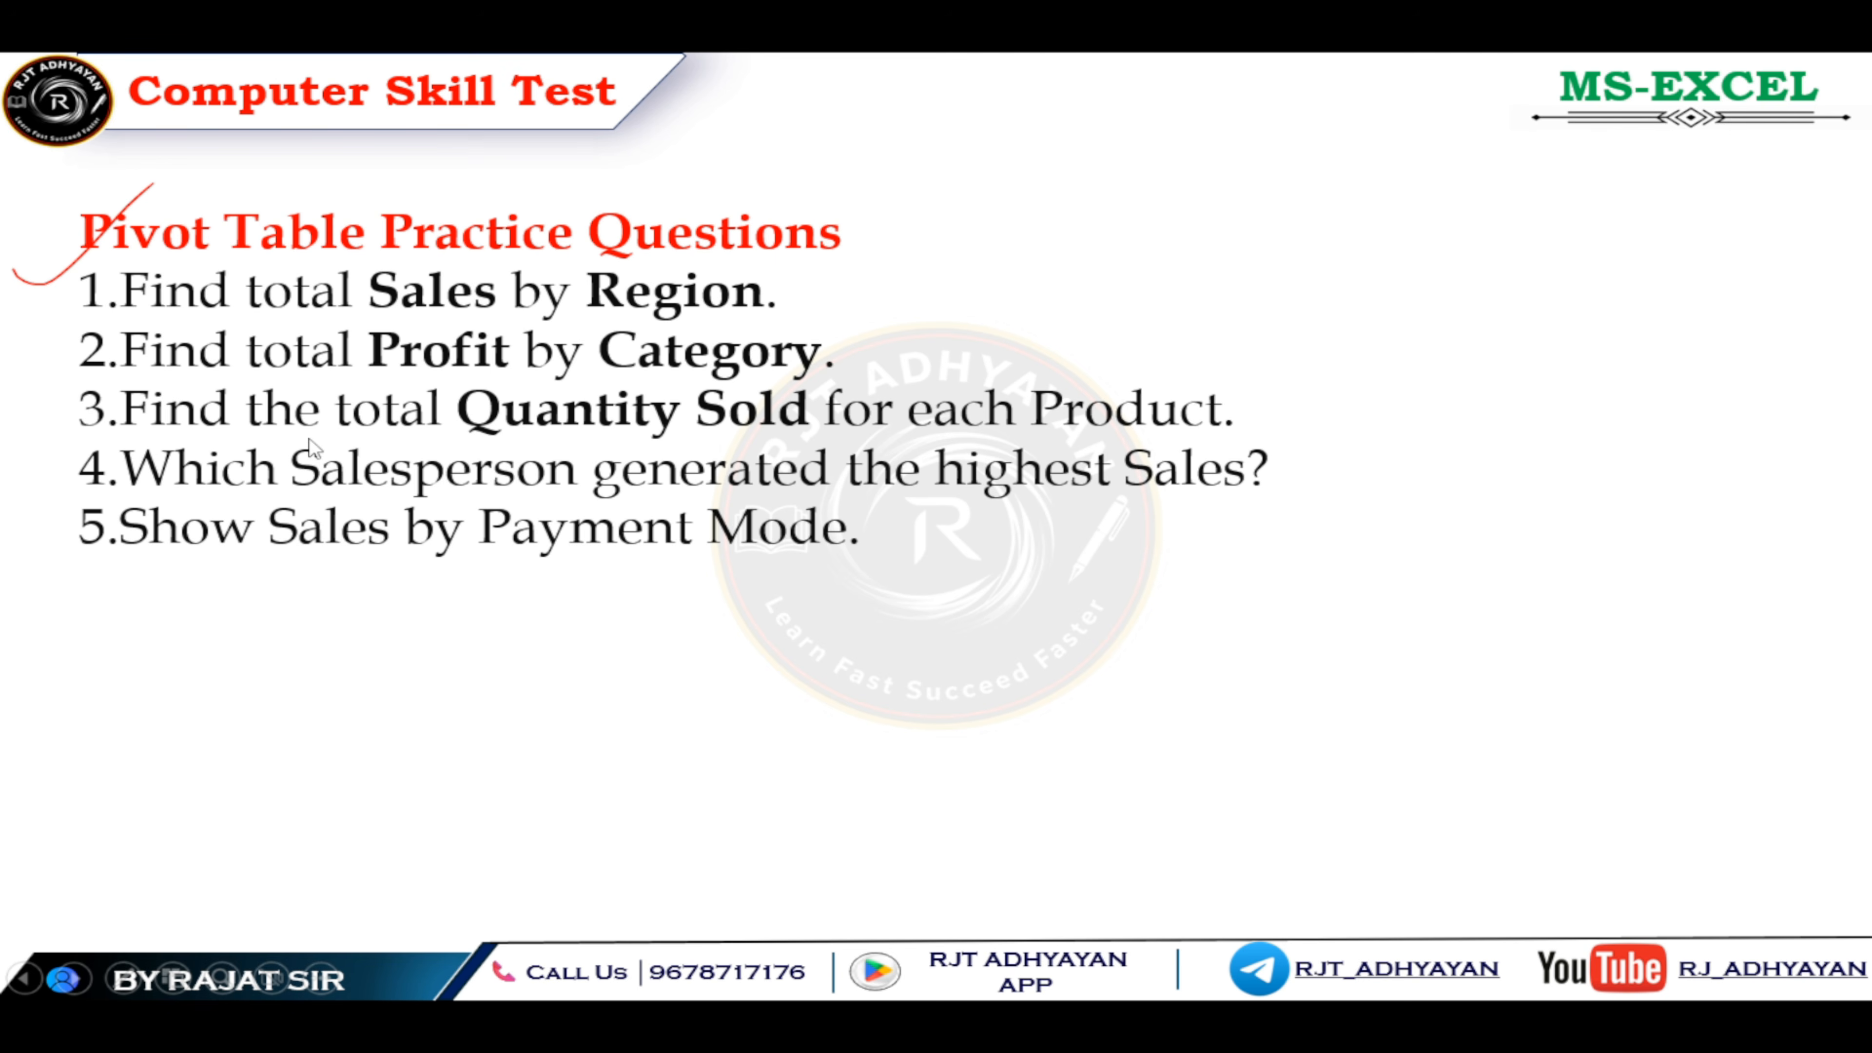
pyautogui.hotkey('alt', 'Tab')
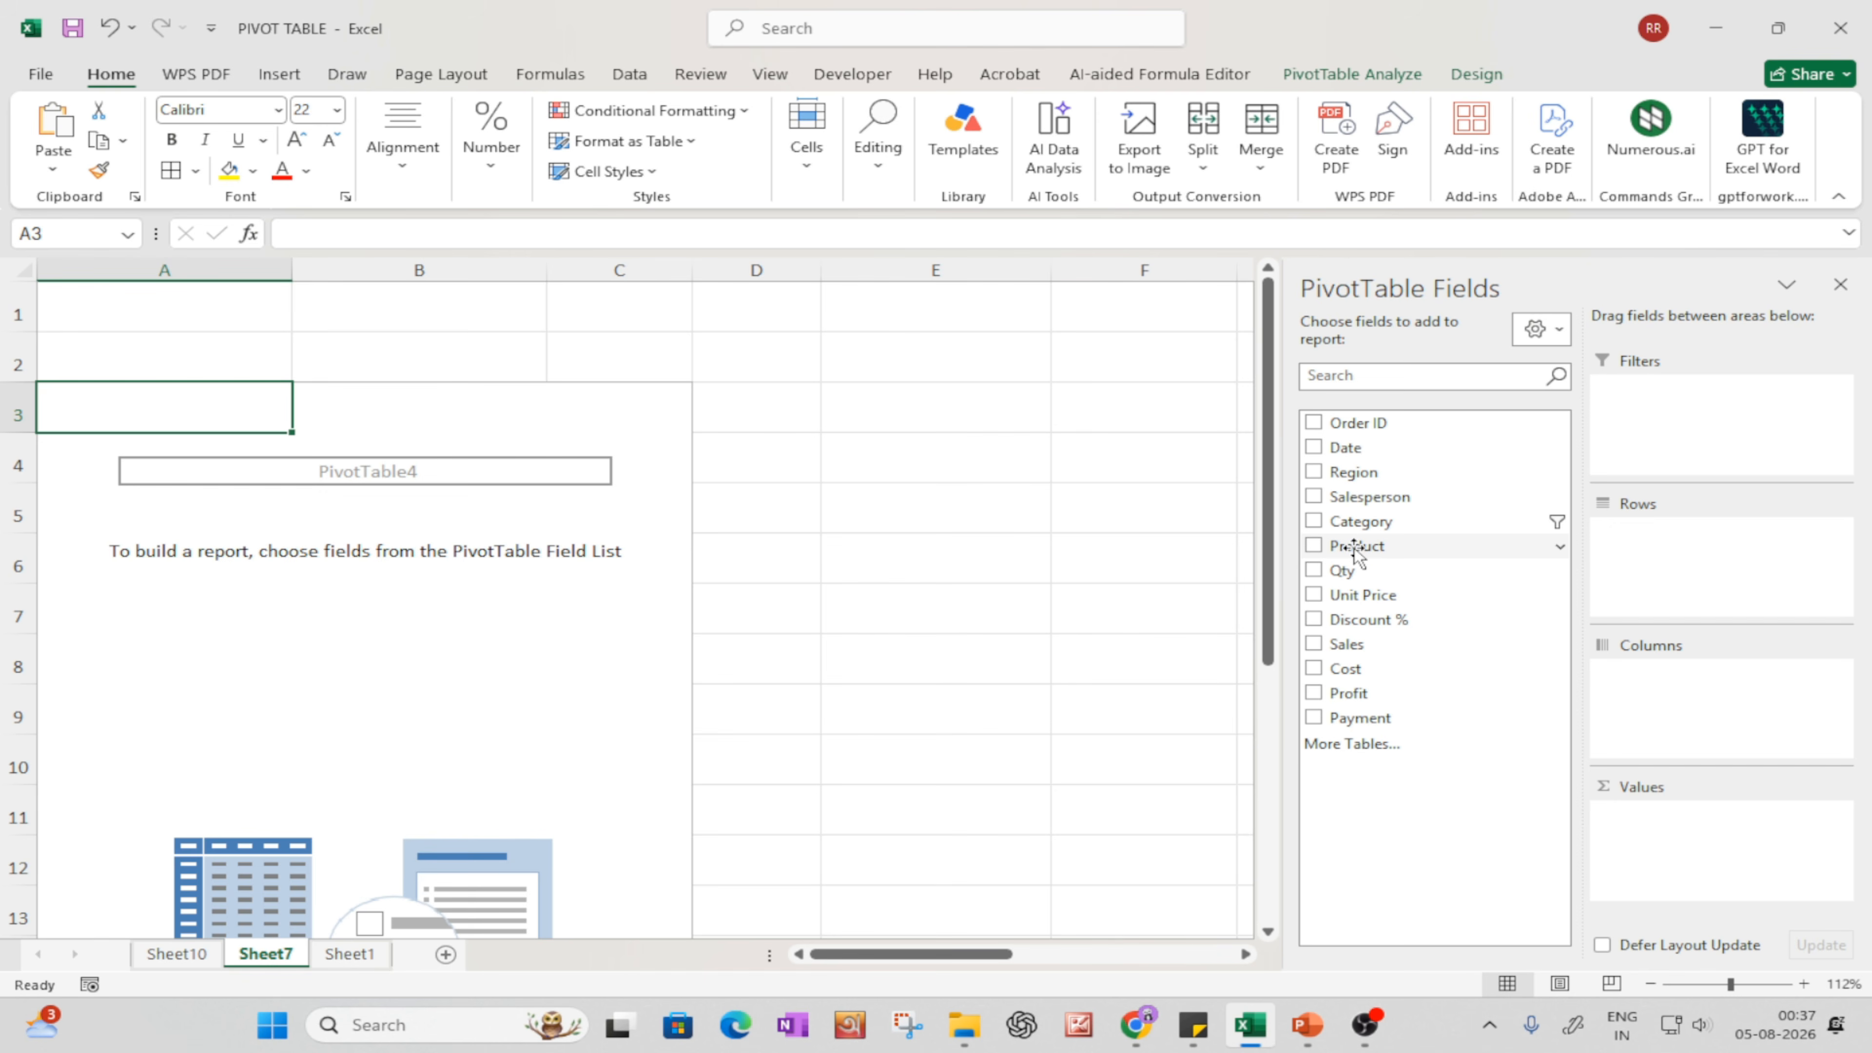
pyautogui.moveTo(1356, 553); pyautogui.dragTo(1646, 530)
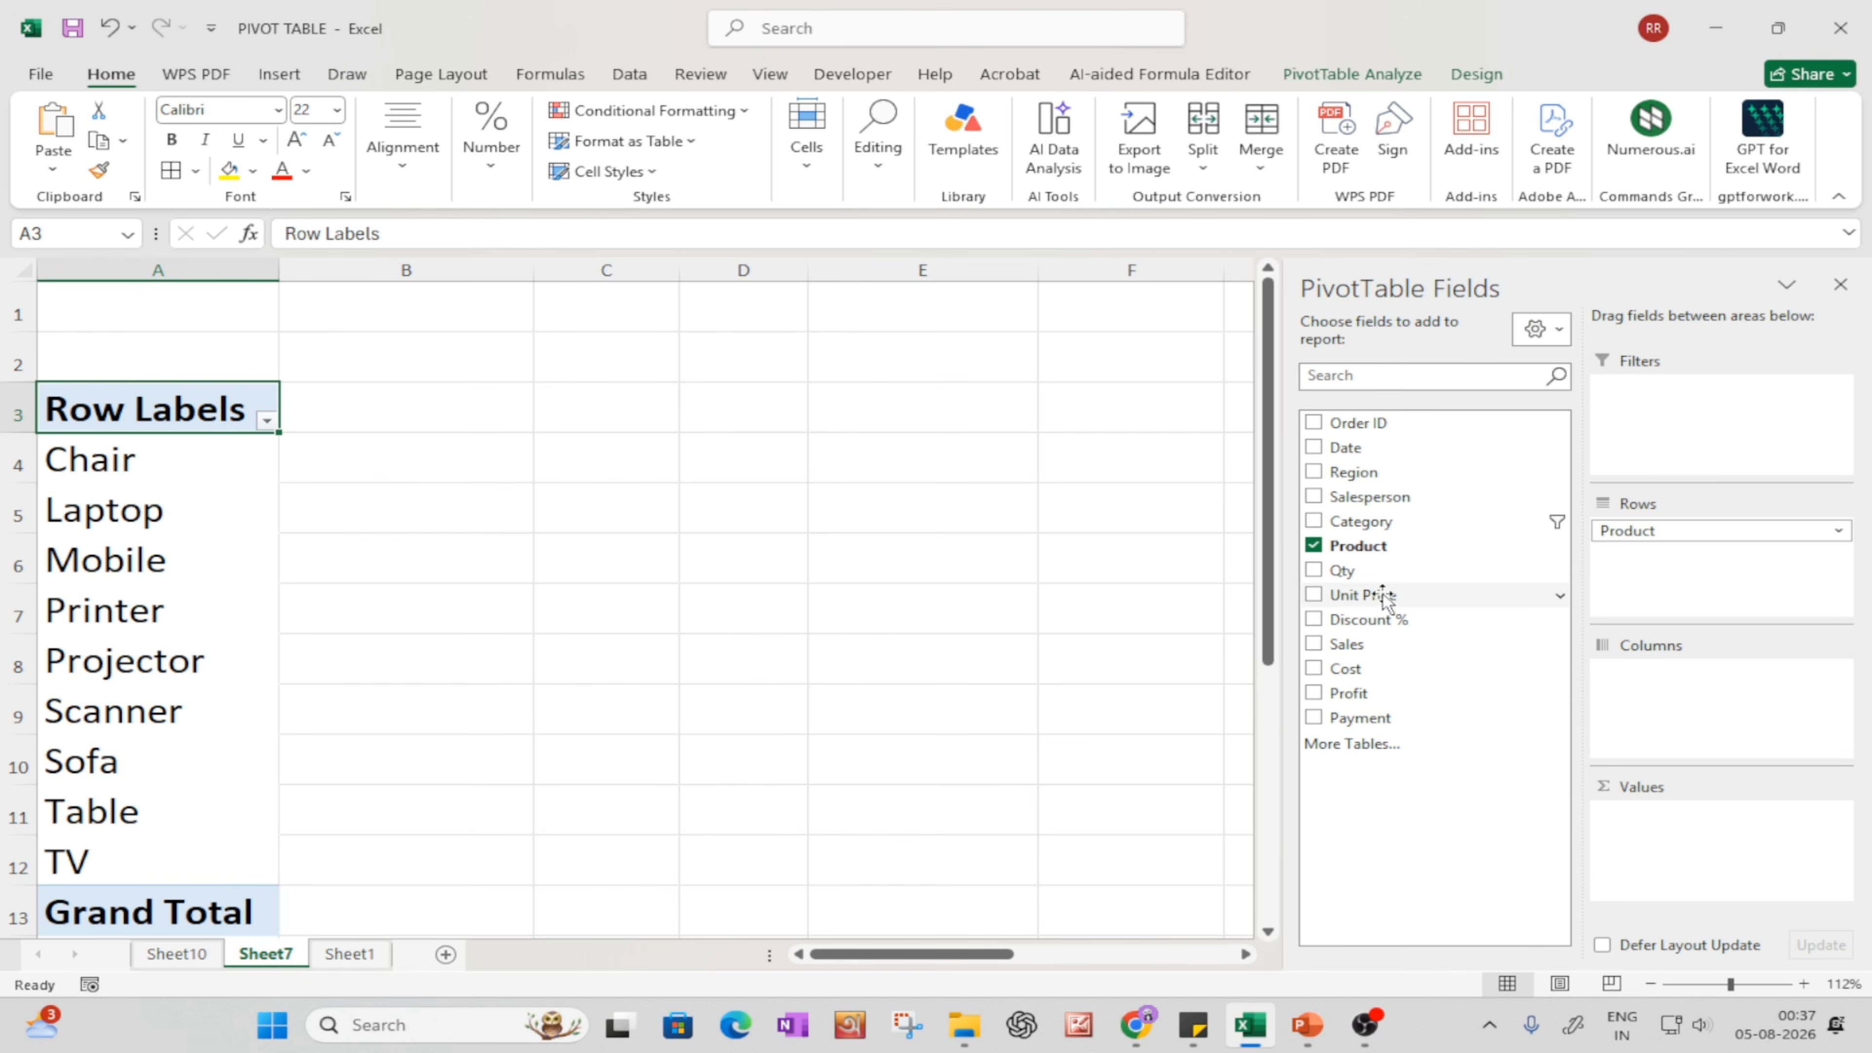
pyautogui.moveTo(1349, 583); pyautogui.dragTo(1673, 859)
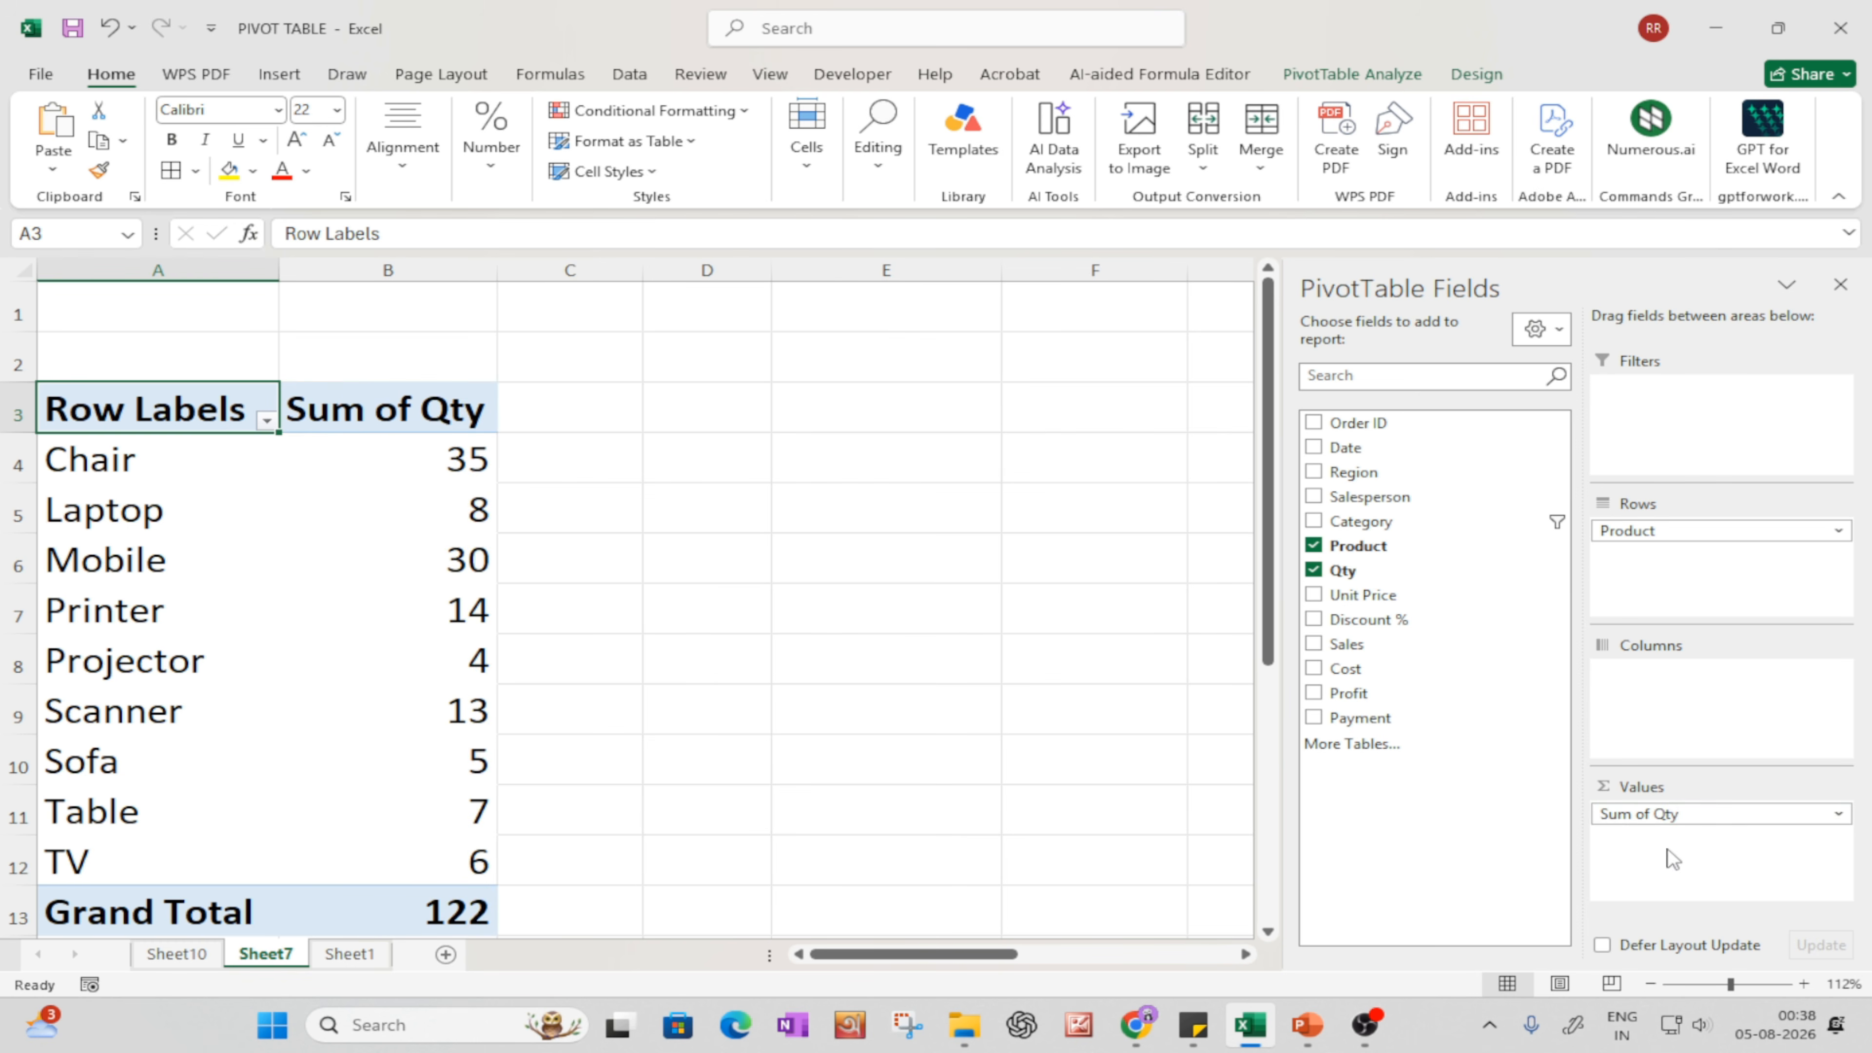
pyautogui.moveTo(497, 270); pyautogui.dragTo(690, 270)
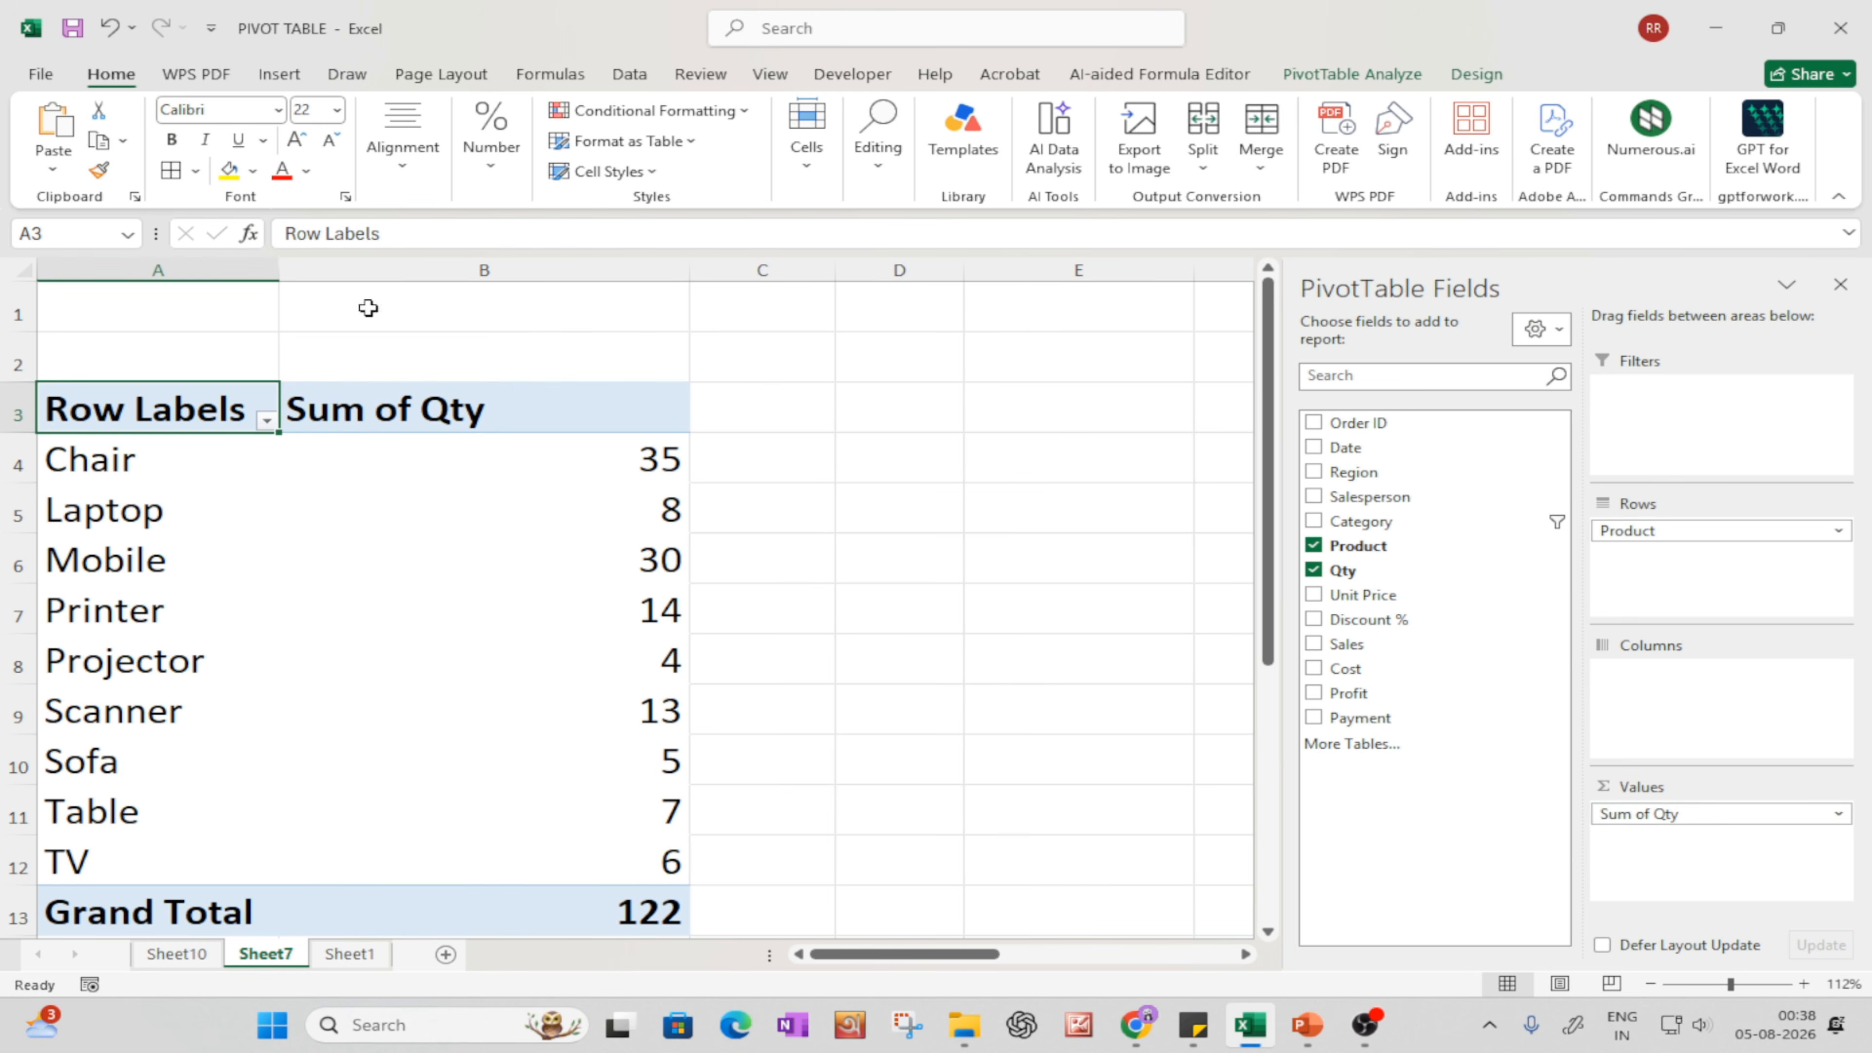
pyautogui.moveTo(275, 260); pyautogui.dragTo(389, 265)
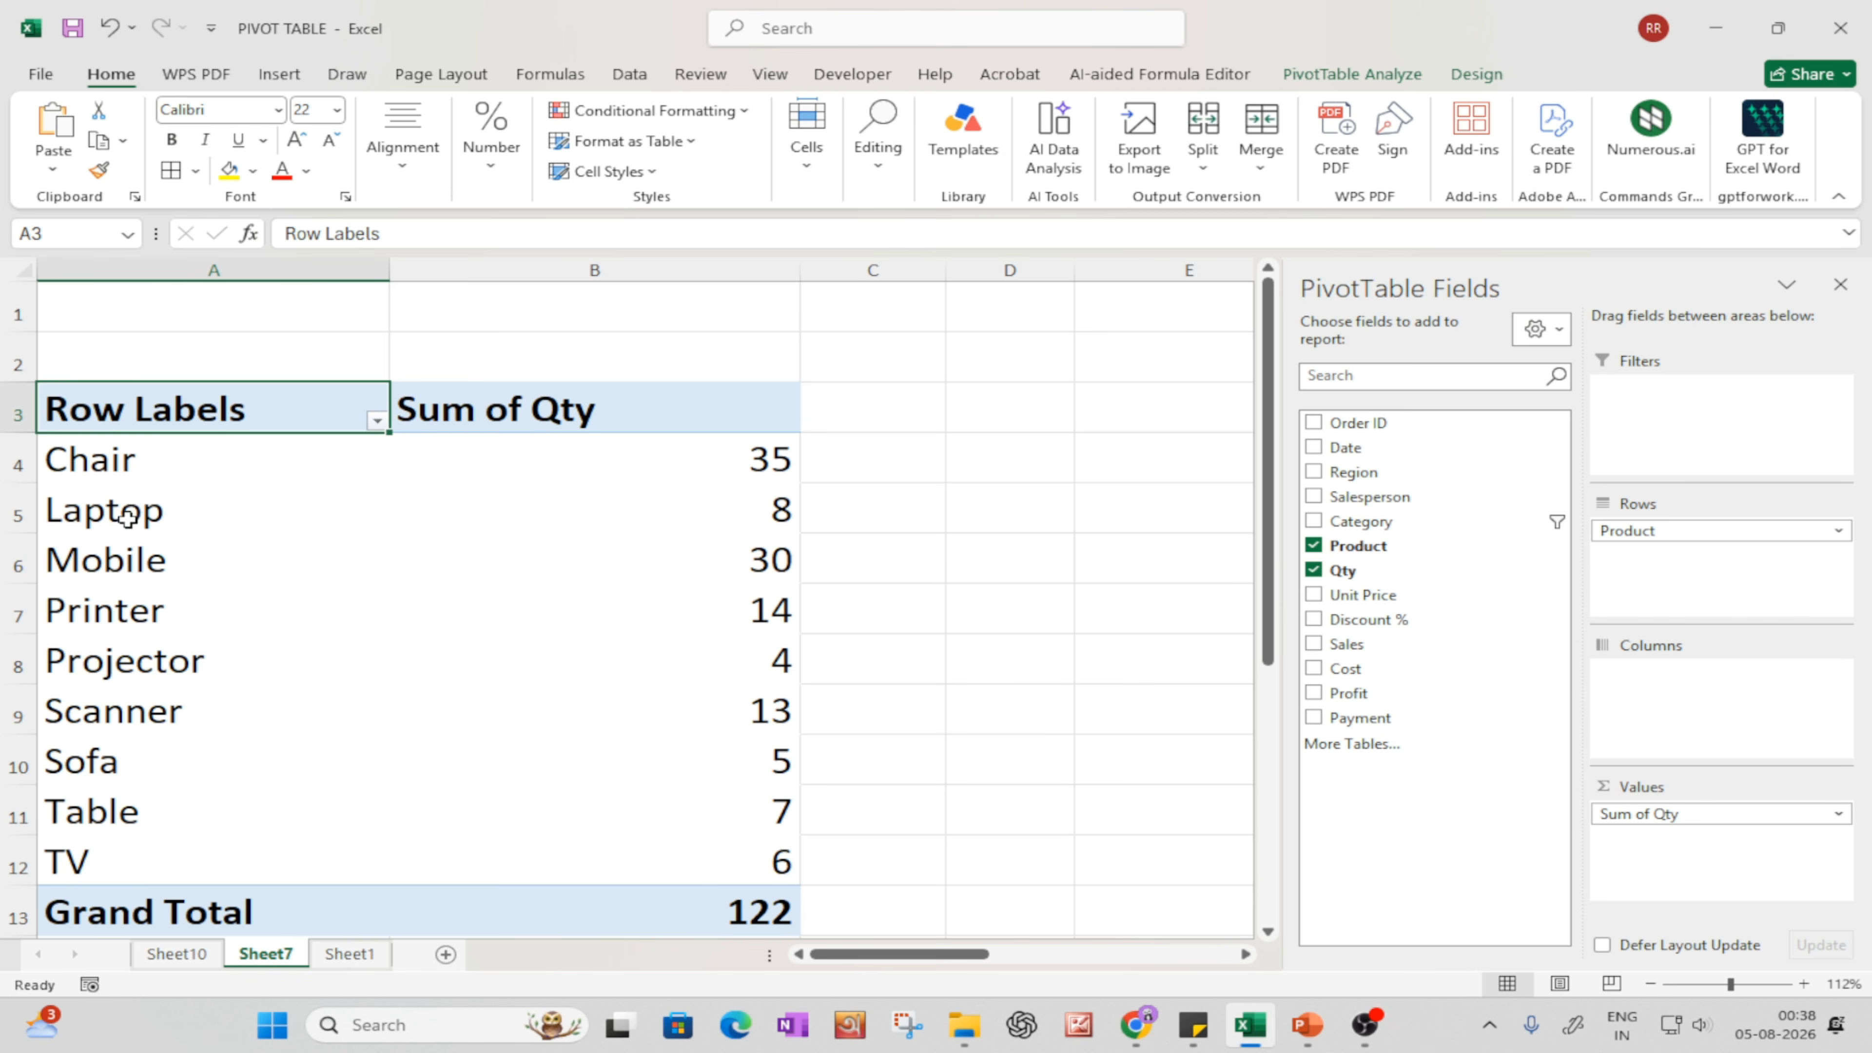
# - Go through the quantities sold for Chair, Laptop, Mobile and Printer in the PivotTable
pyautogui.click(138, 483)
pyautogui.click(766, 475)
pyautogui.click(334, 518)
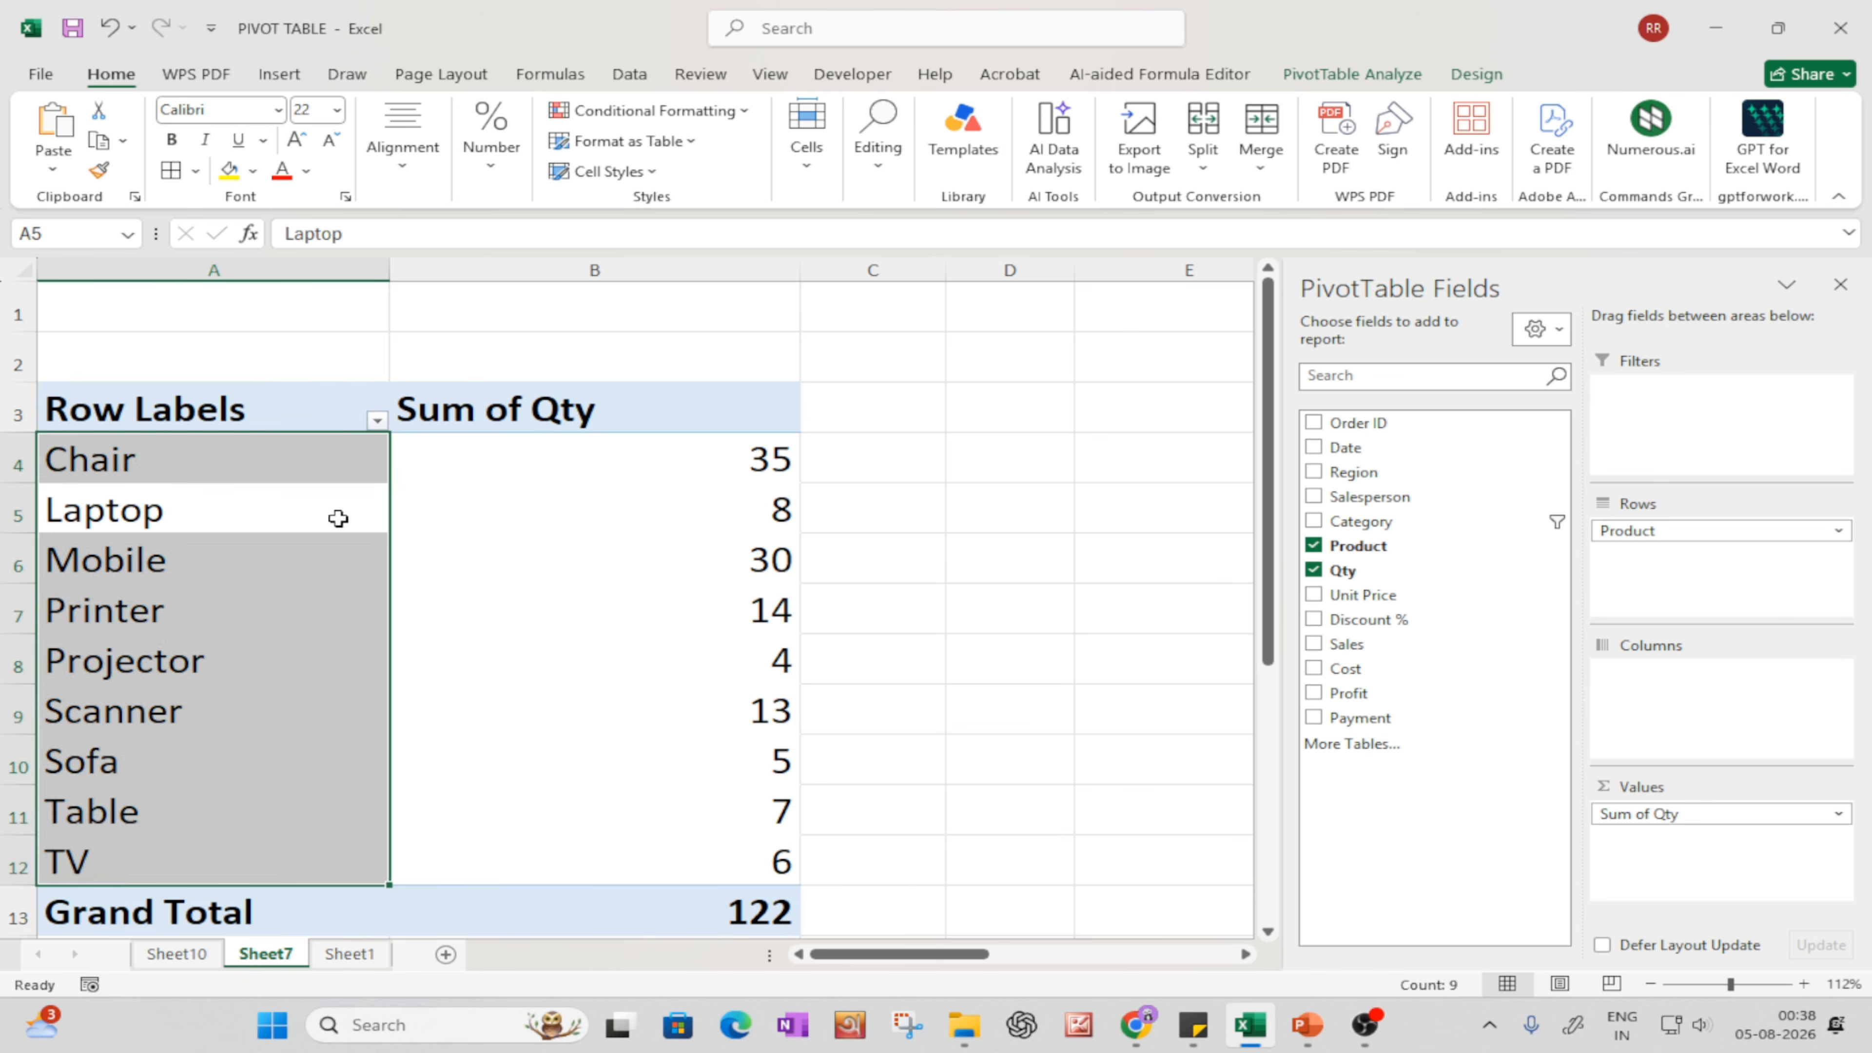
pyautogui.click(751, 522)
pyautogui.click(193, 561)
pyautogui.click(708, 590)
pyautogui.click(160, 601)
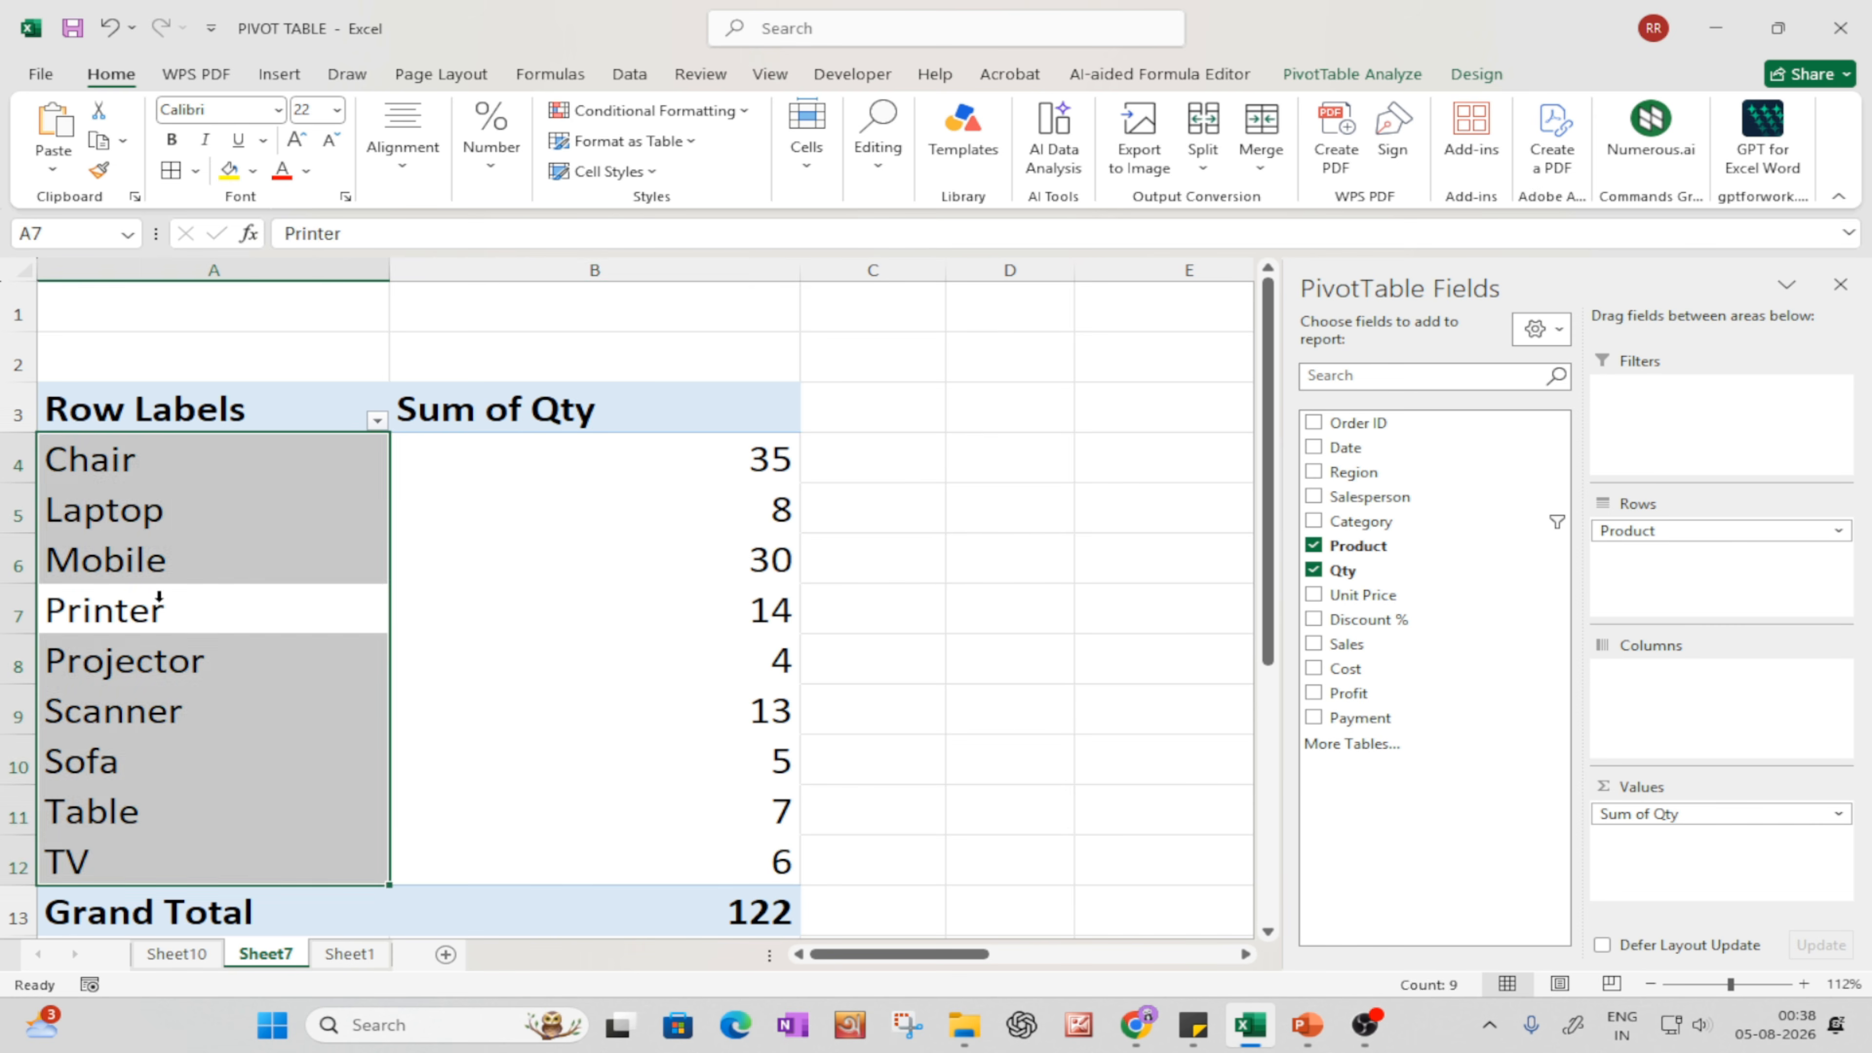
pyautogui.click(683, 607)
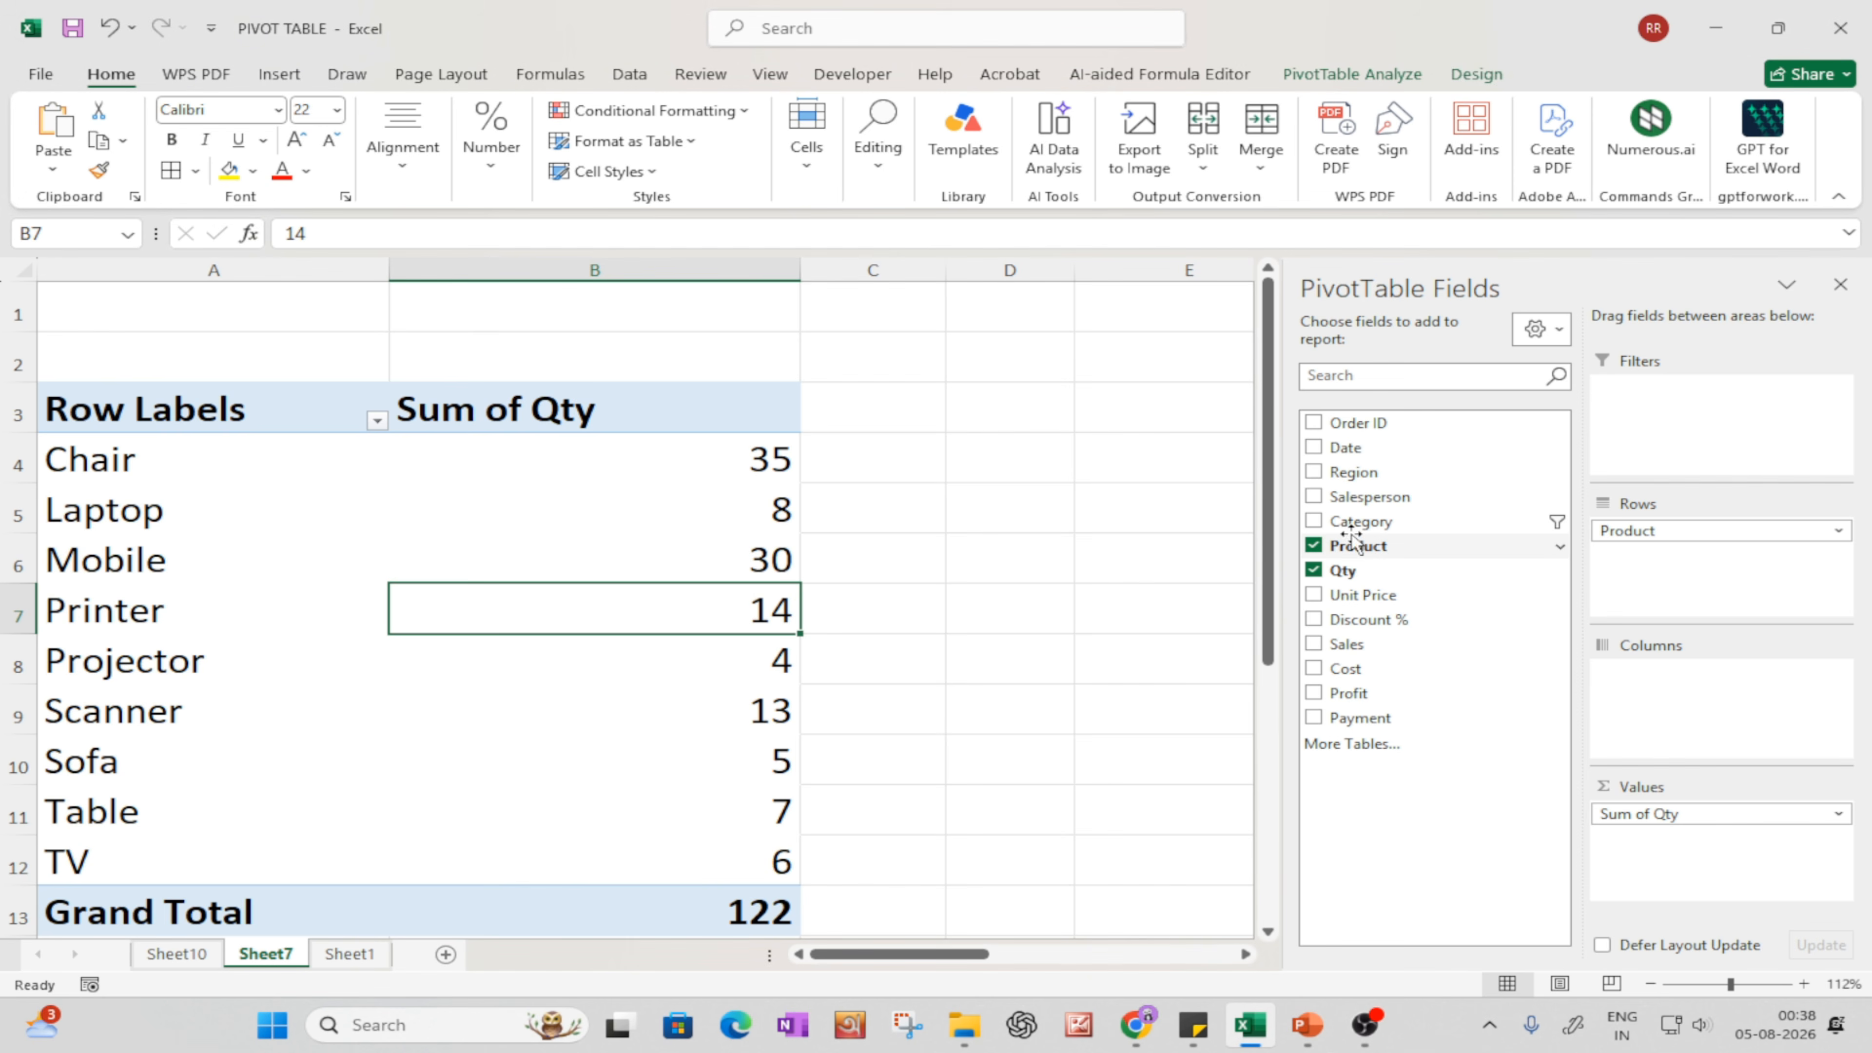
# - Remove Product and Qty from the PivotTable, then summarize Sum of Sales by Salesperson for the fourth practice question
pyautogui.click(1353, 542)
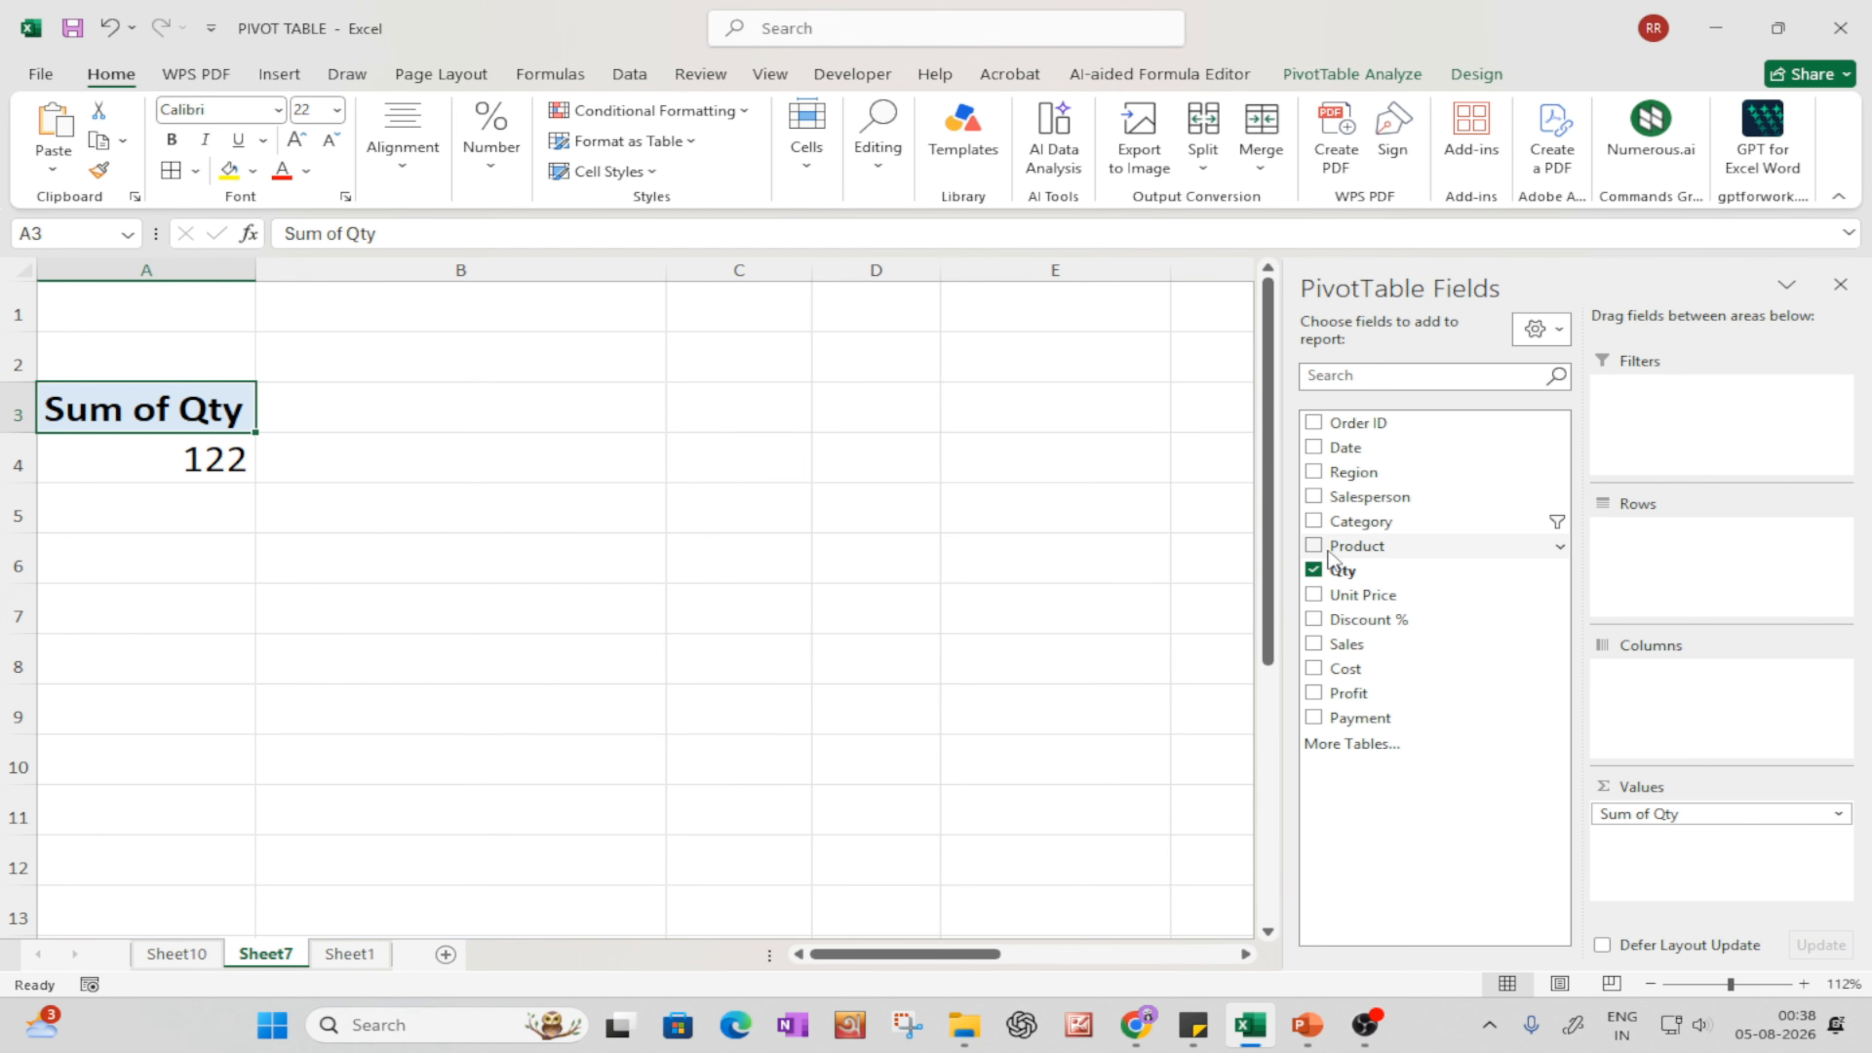
pyautogui.click(1313, 570)
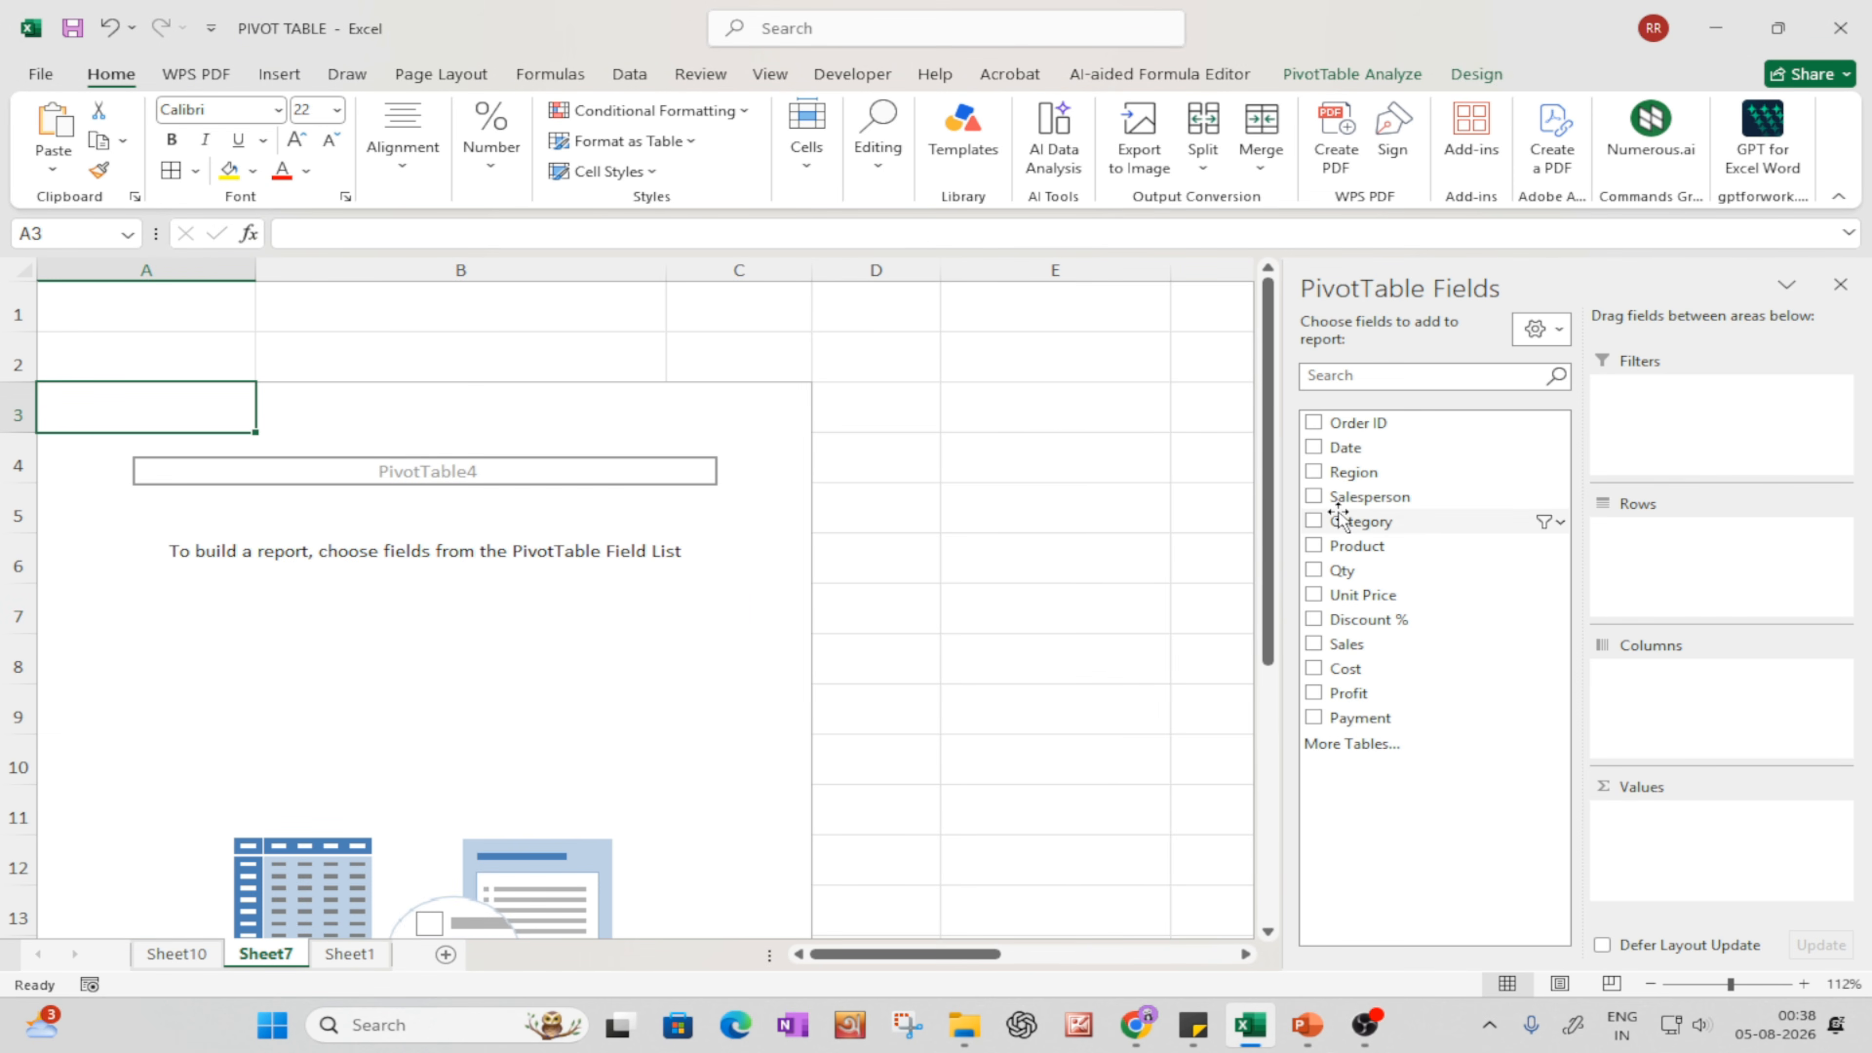
pyautogui.moveTo(1350, 496); pyautogui.dragTo(1614, 562)
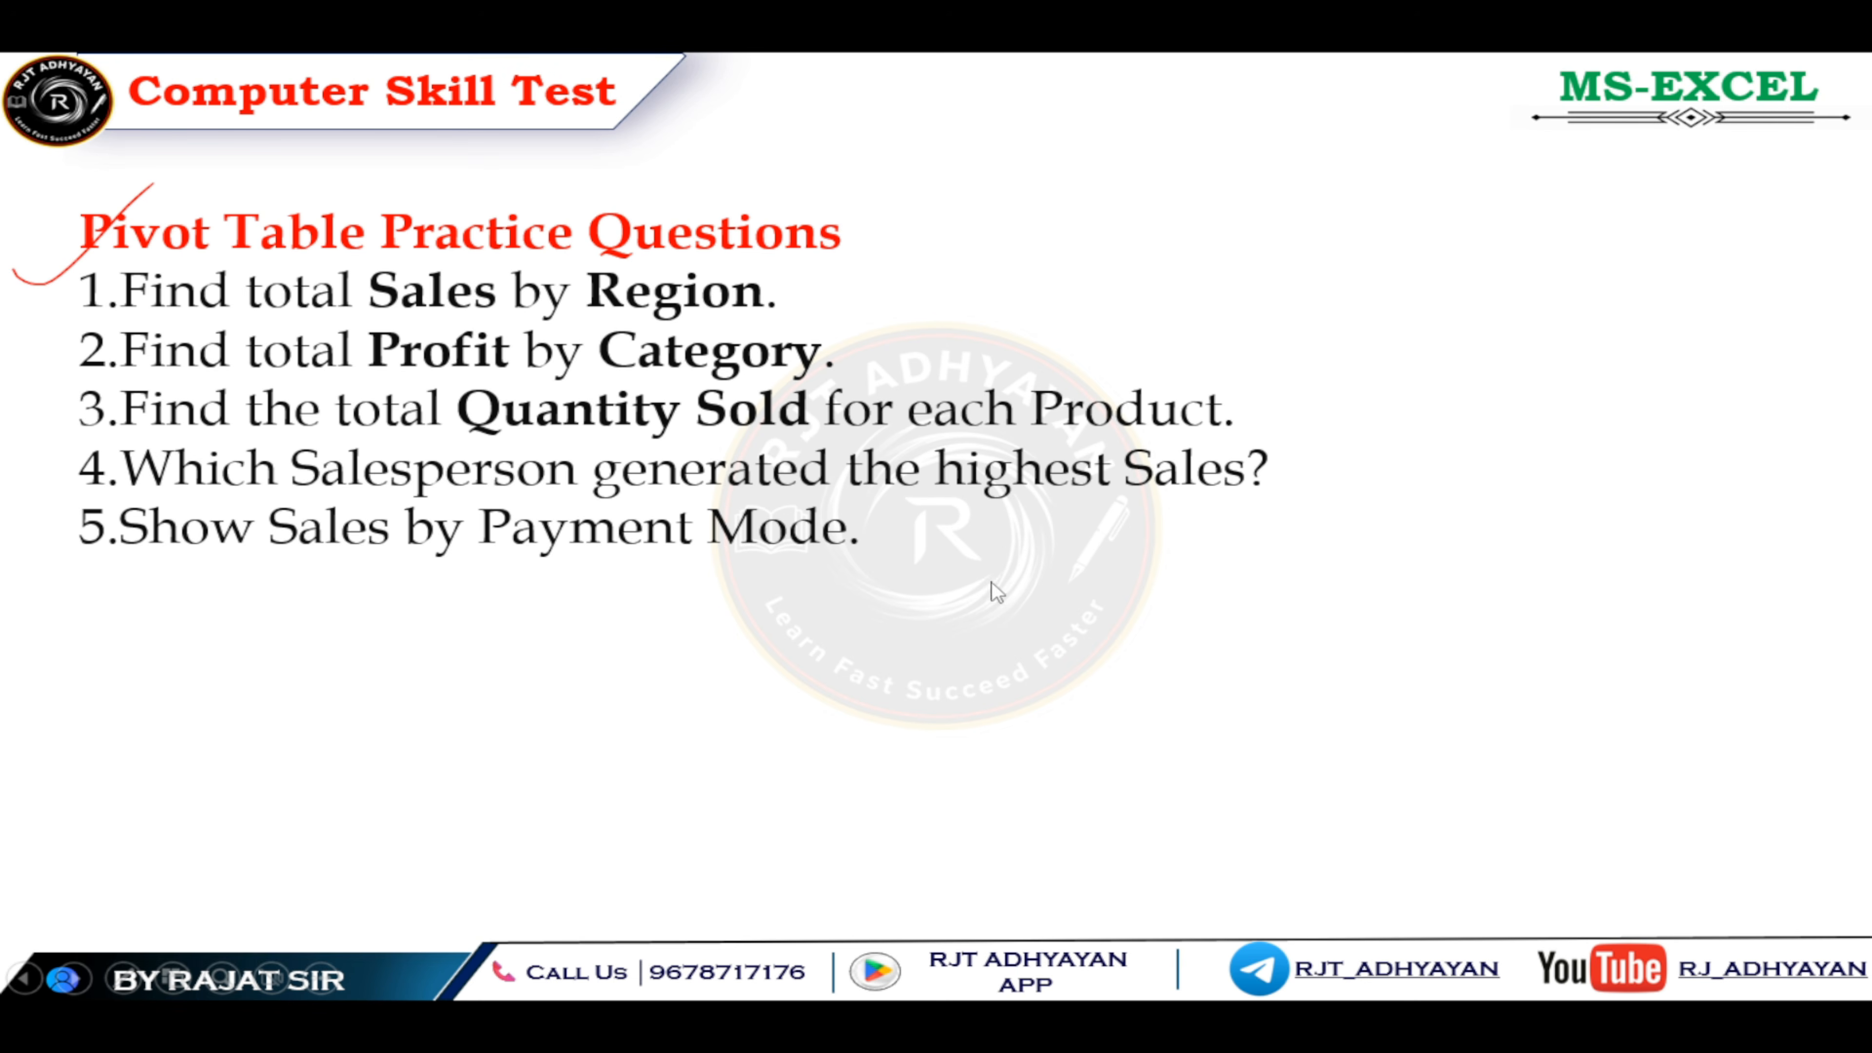
pyautogui.hotkey('alt', 'Tab')
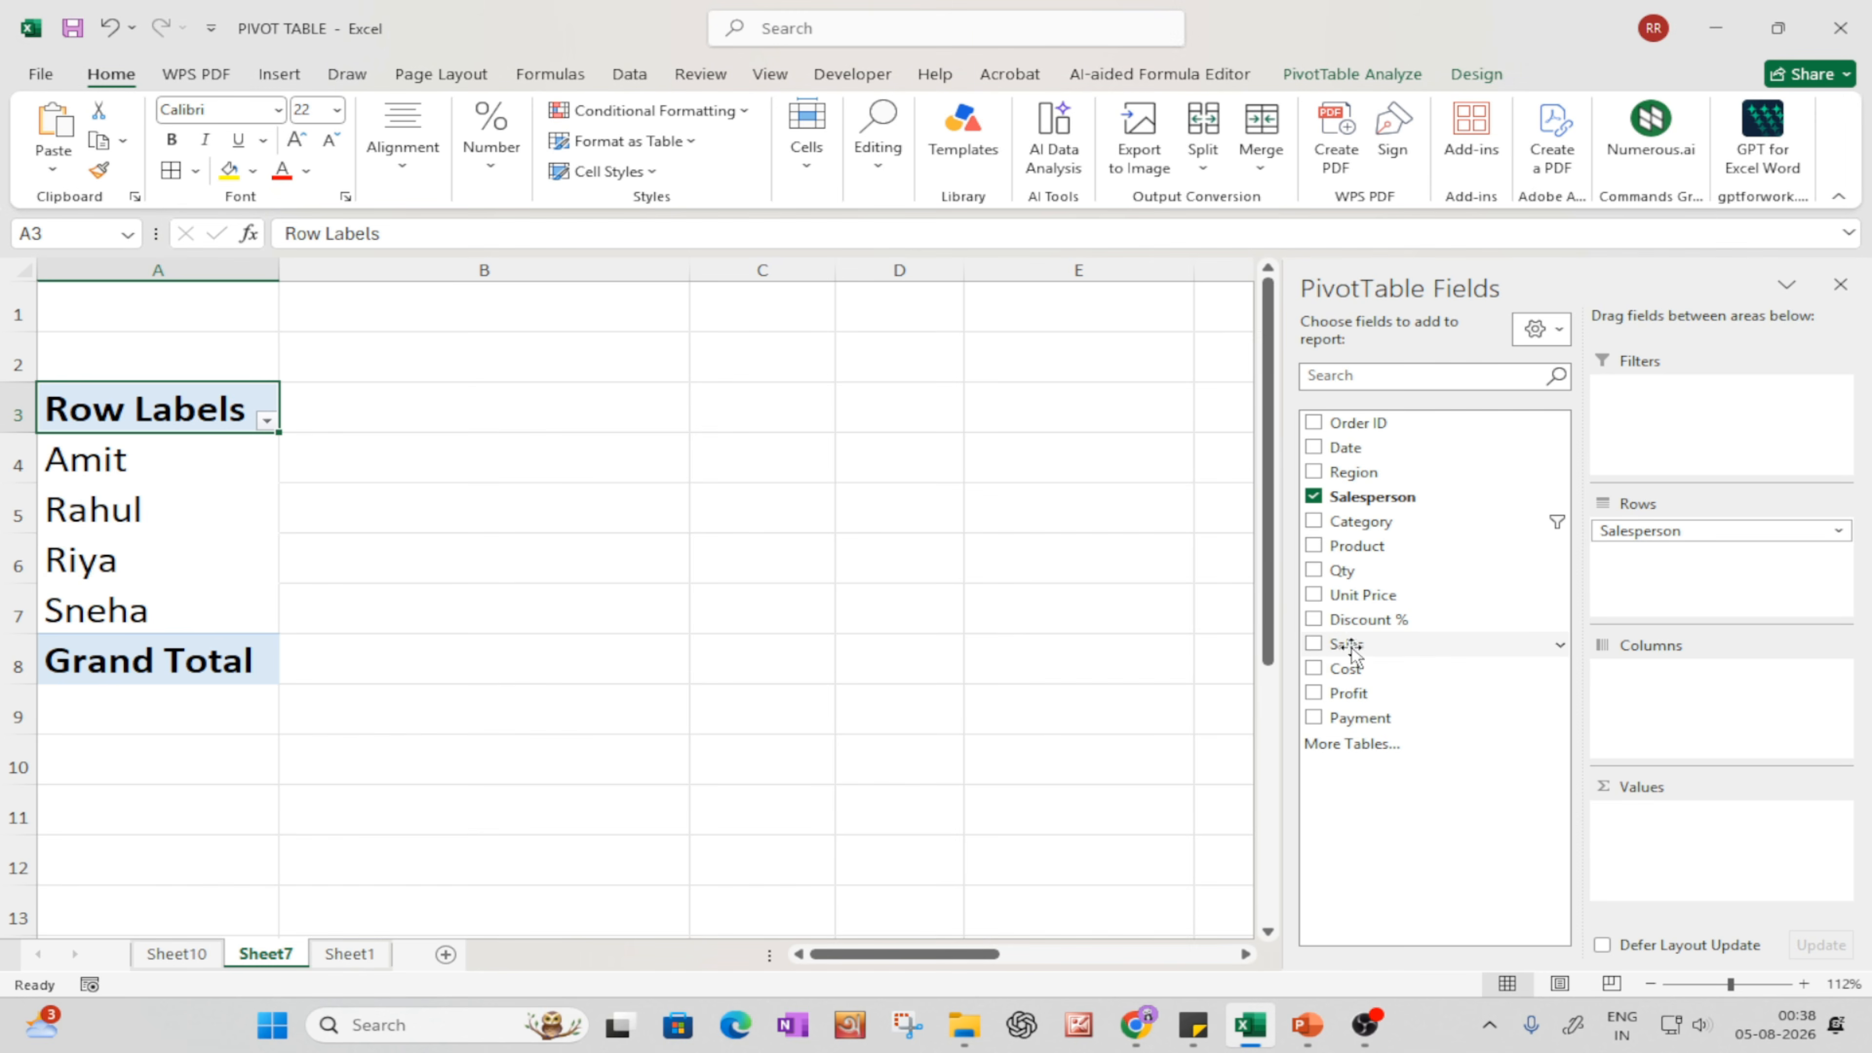
pyautogui.moveTo(1352, 652); pyautogui.dragTo(1637, 848)
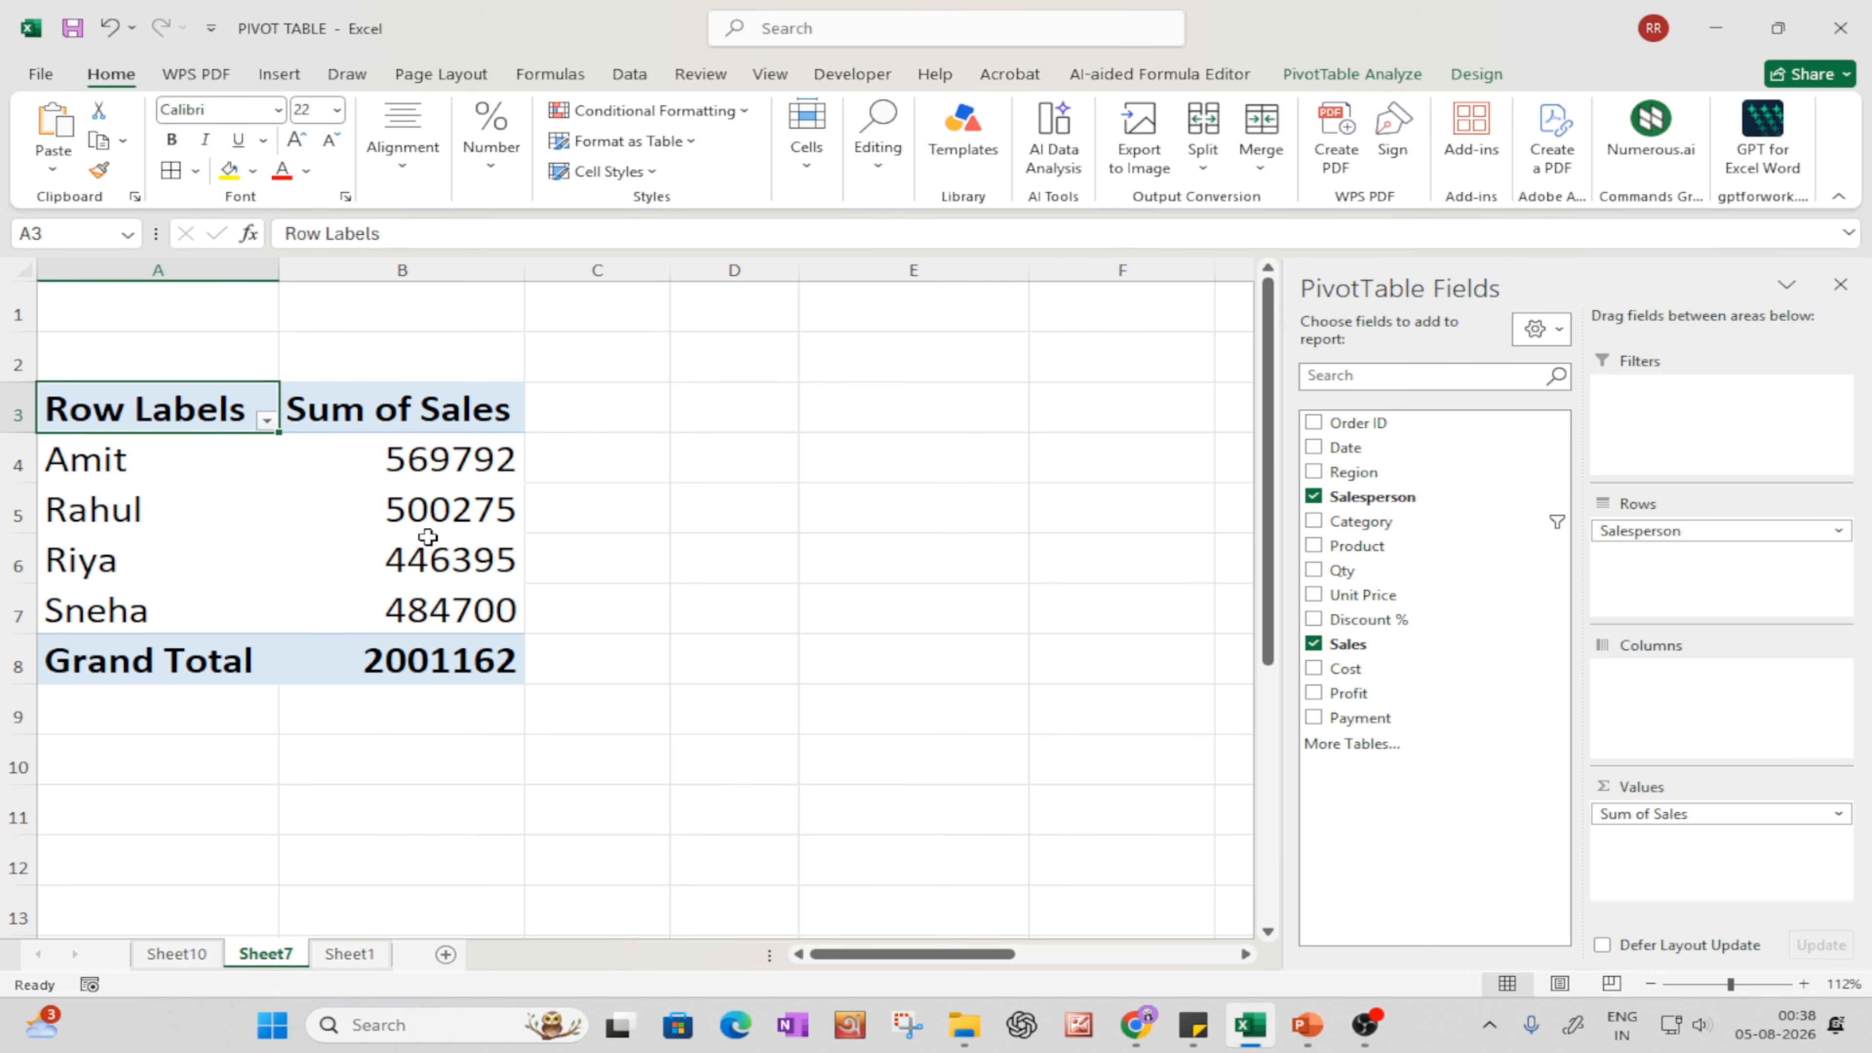
# - Compare the salespersons' totals, show the source records behind the first salesperson's Sum of Sales, and widen the Date column
pyautogui.moveTo(443, 491)
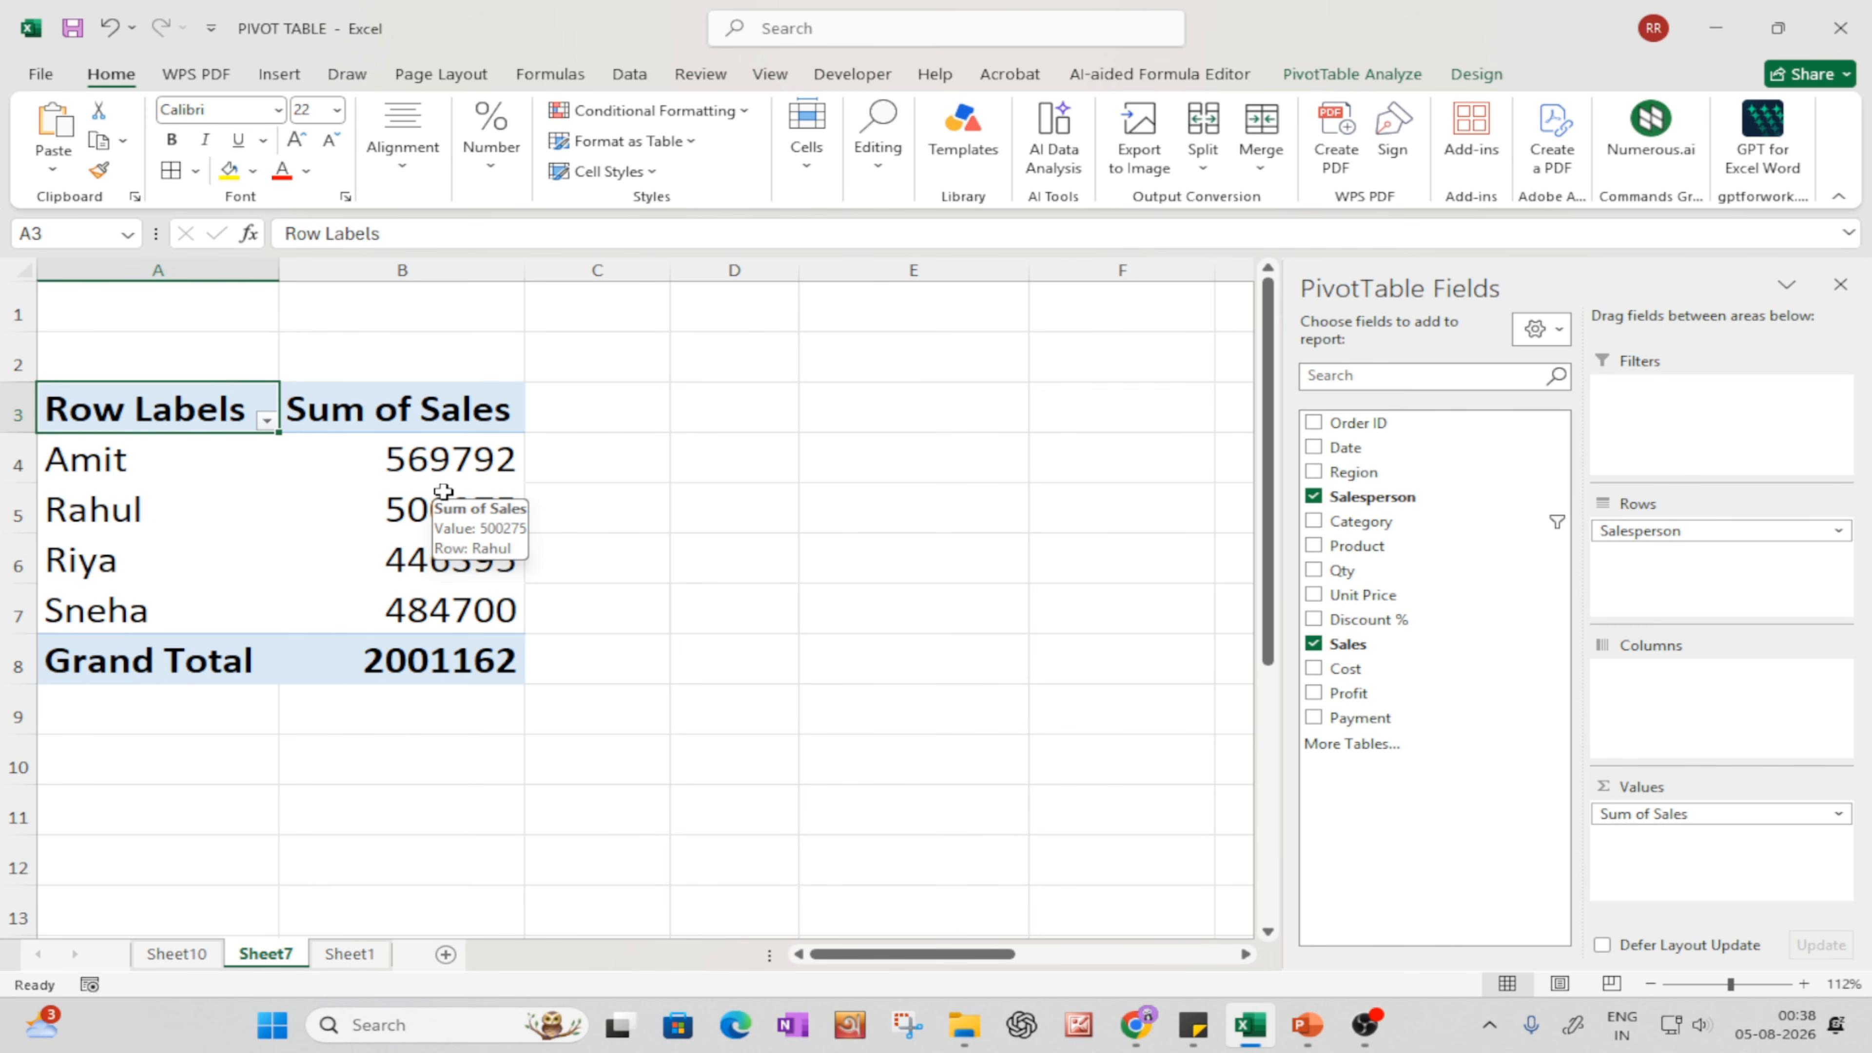
pyautogui.moveTo(440, 596)
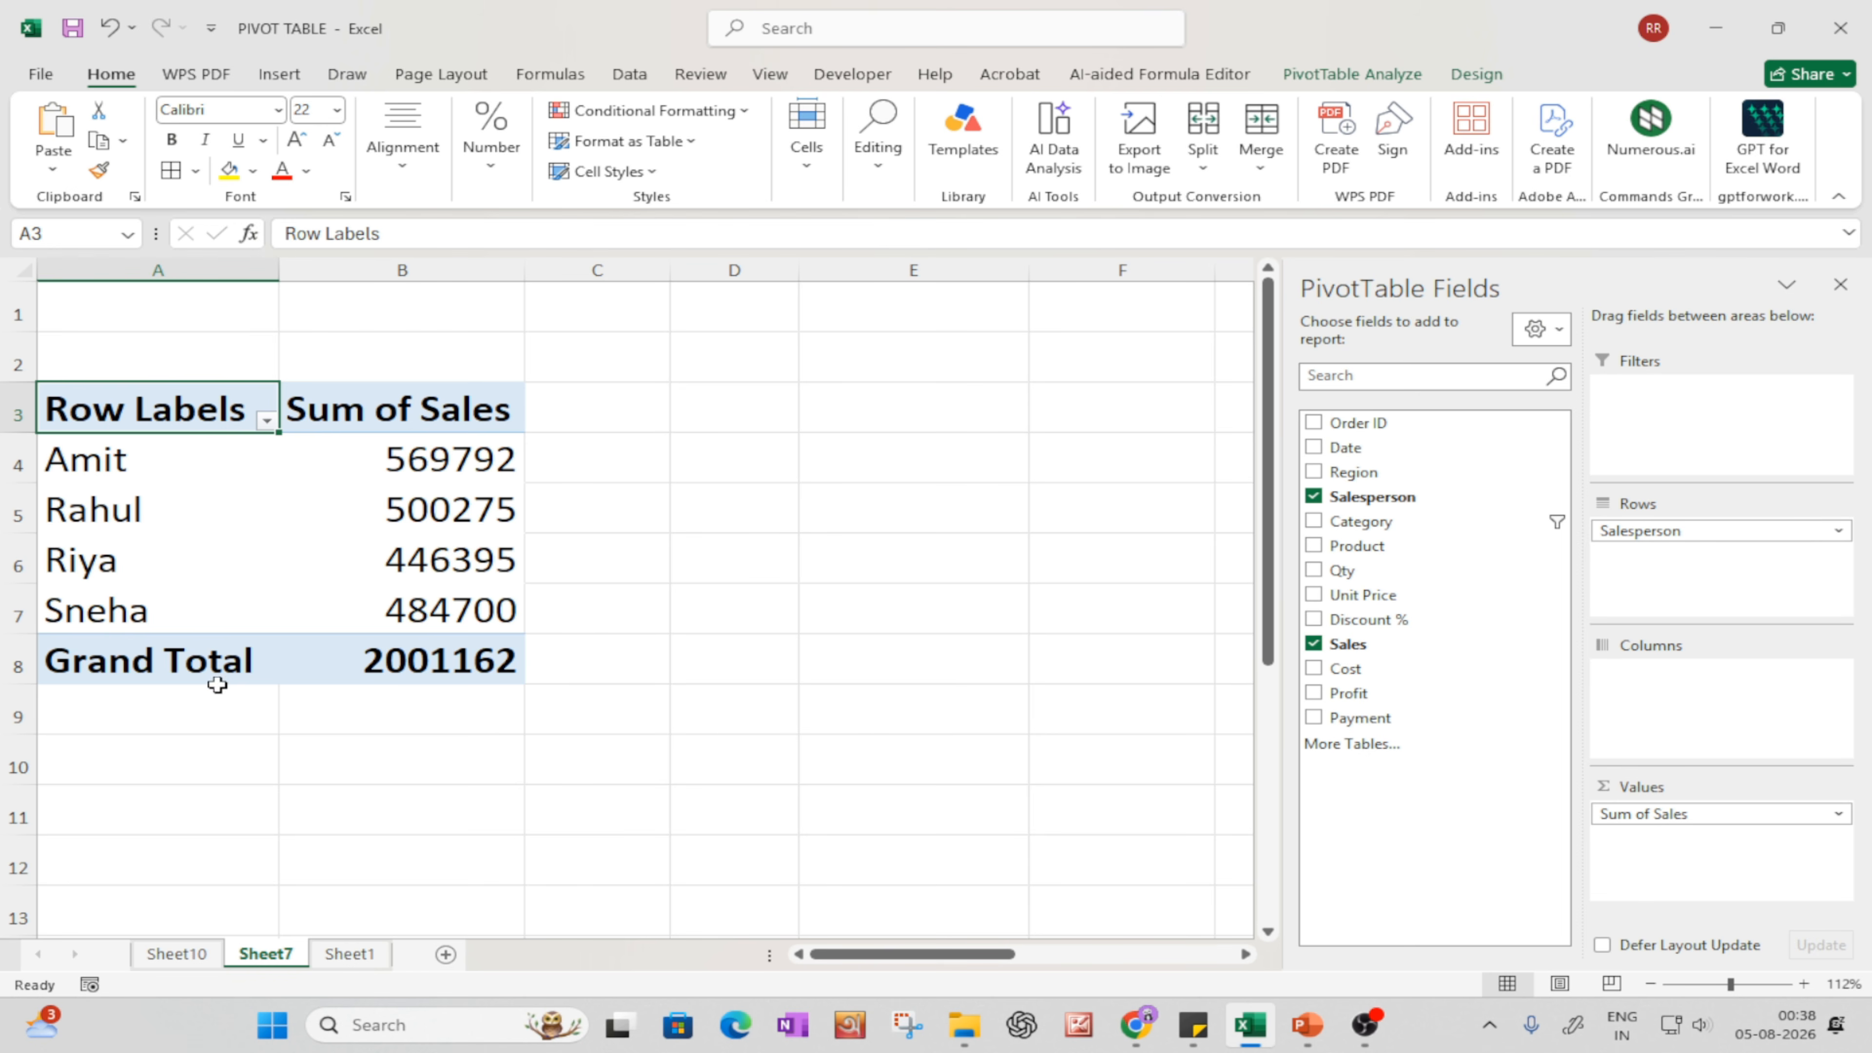
pyautogui.moveTo(469, 663)
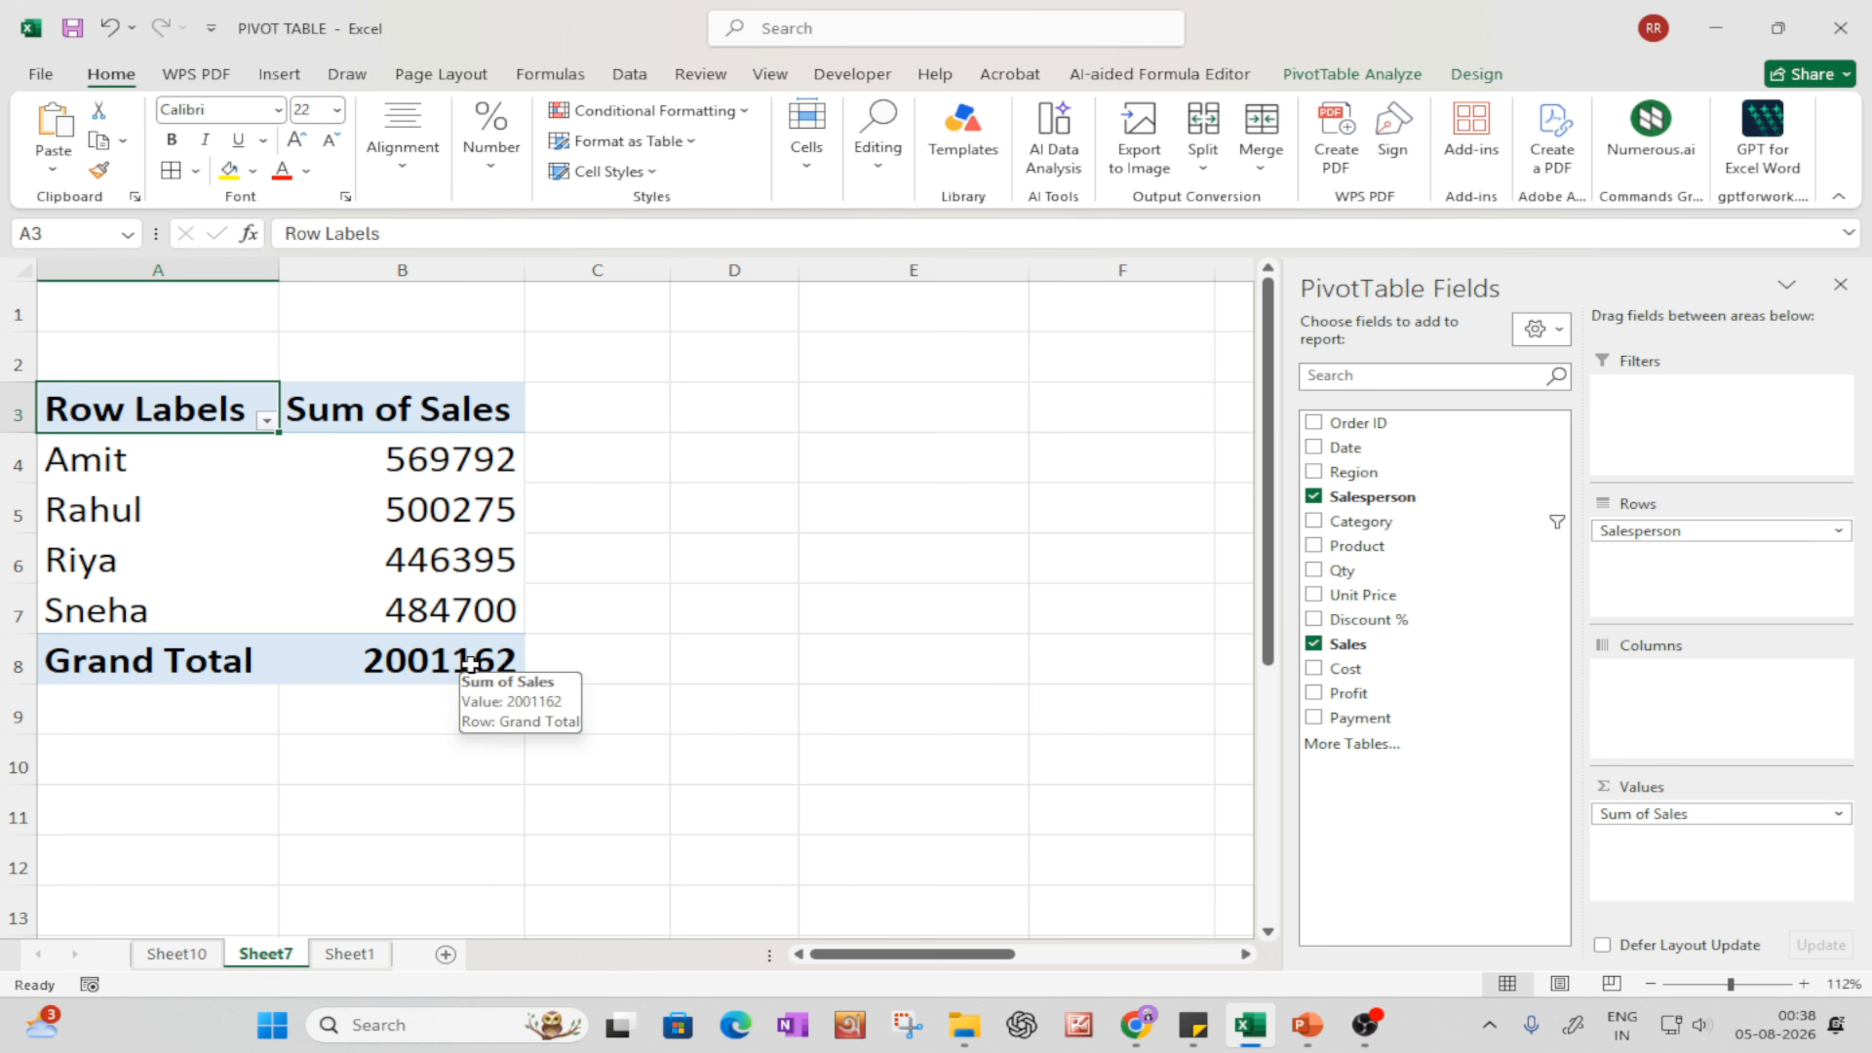
pyautogui.click(442, 468)
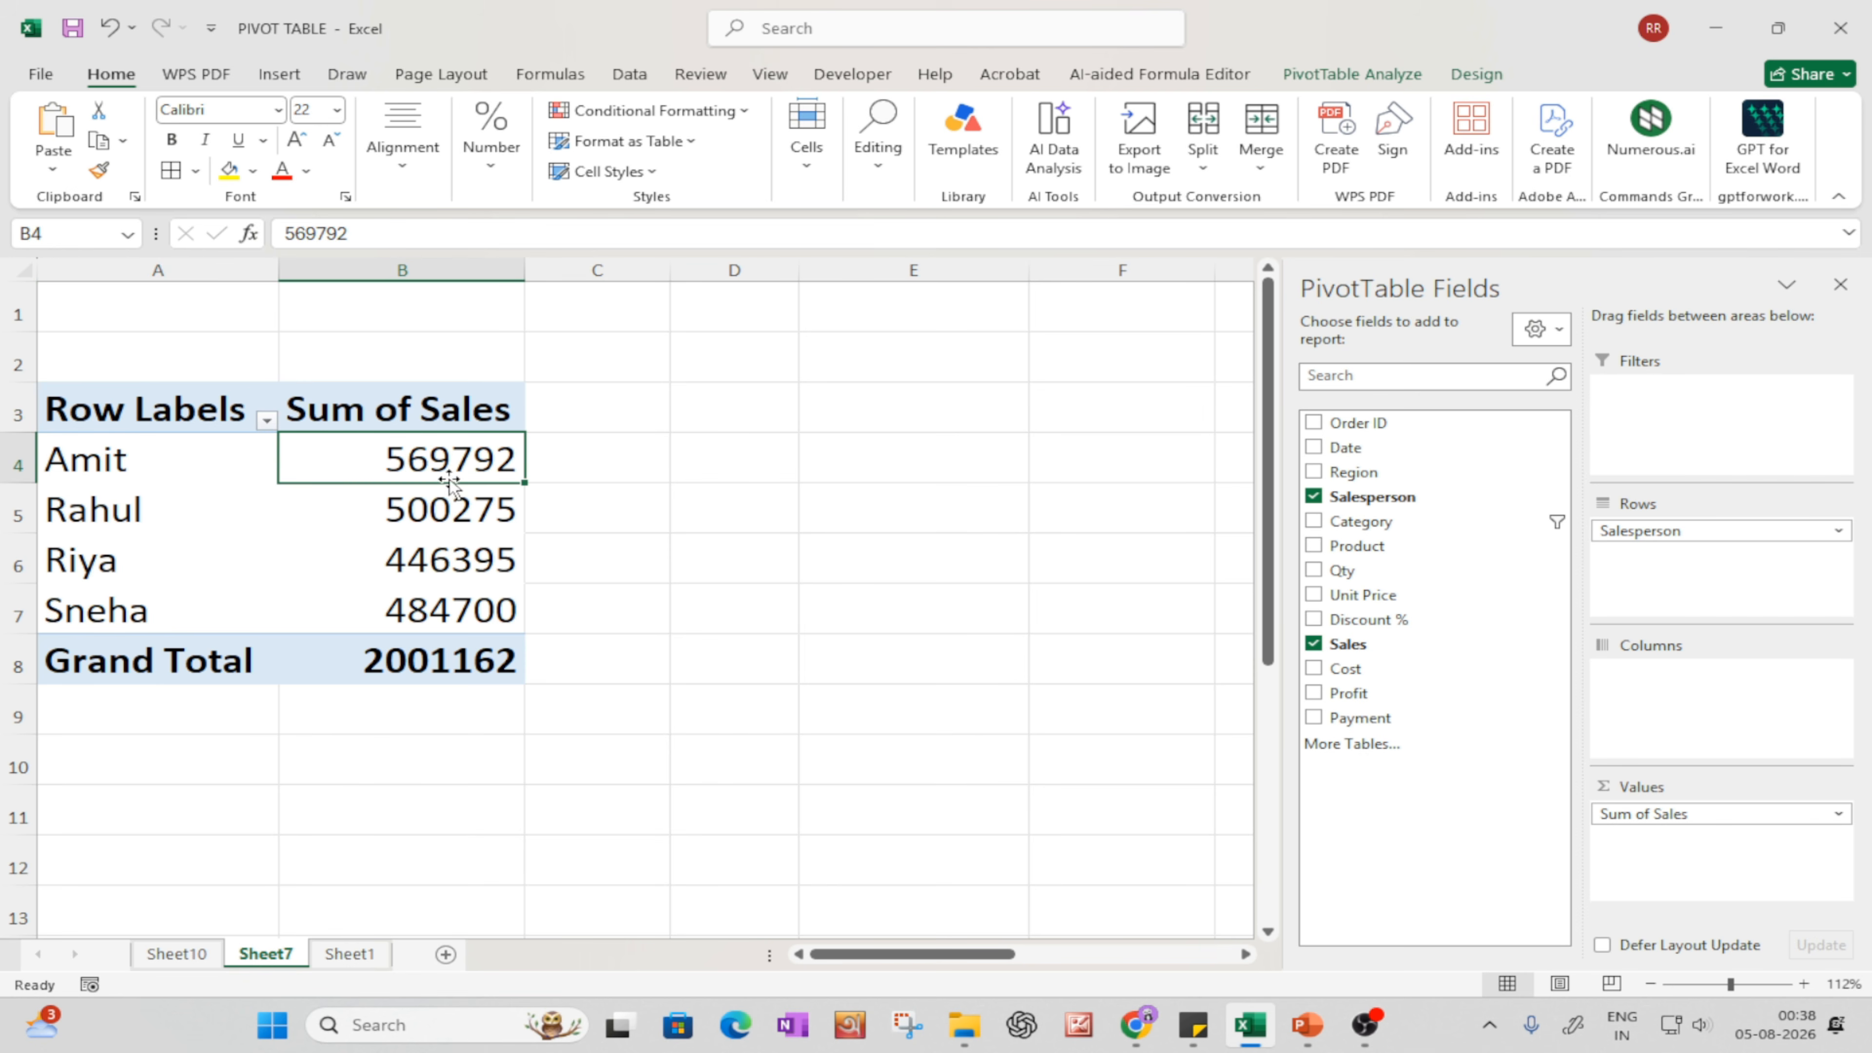
pyautogui.doubleClick(453, 461)
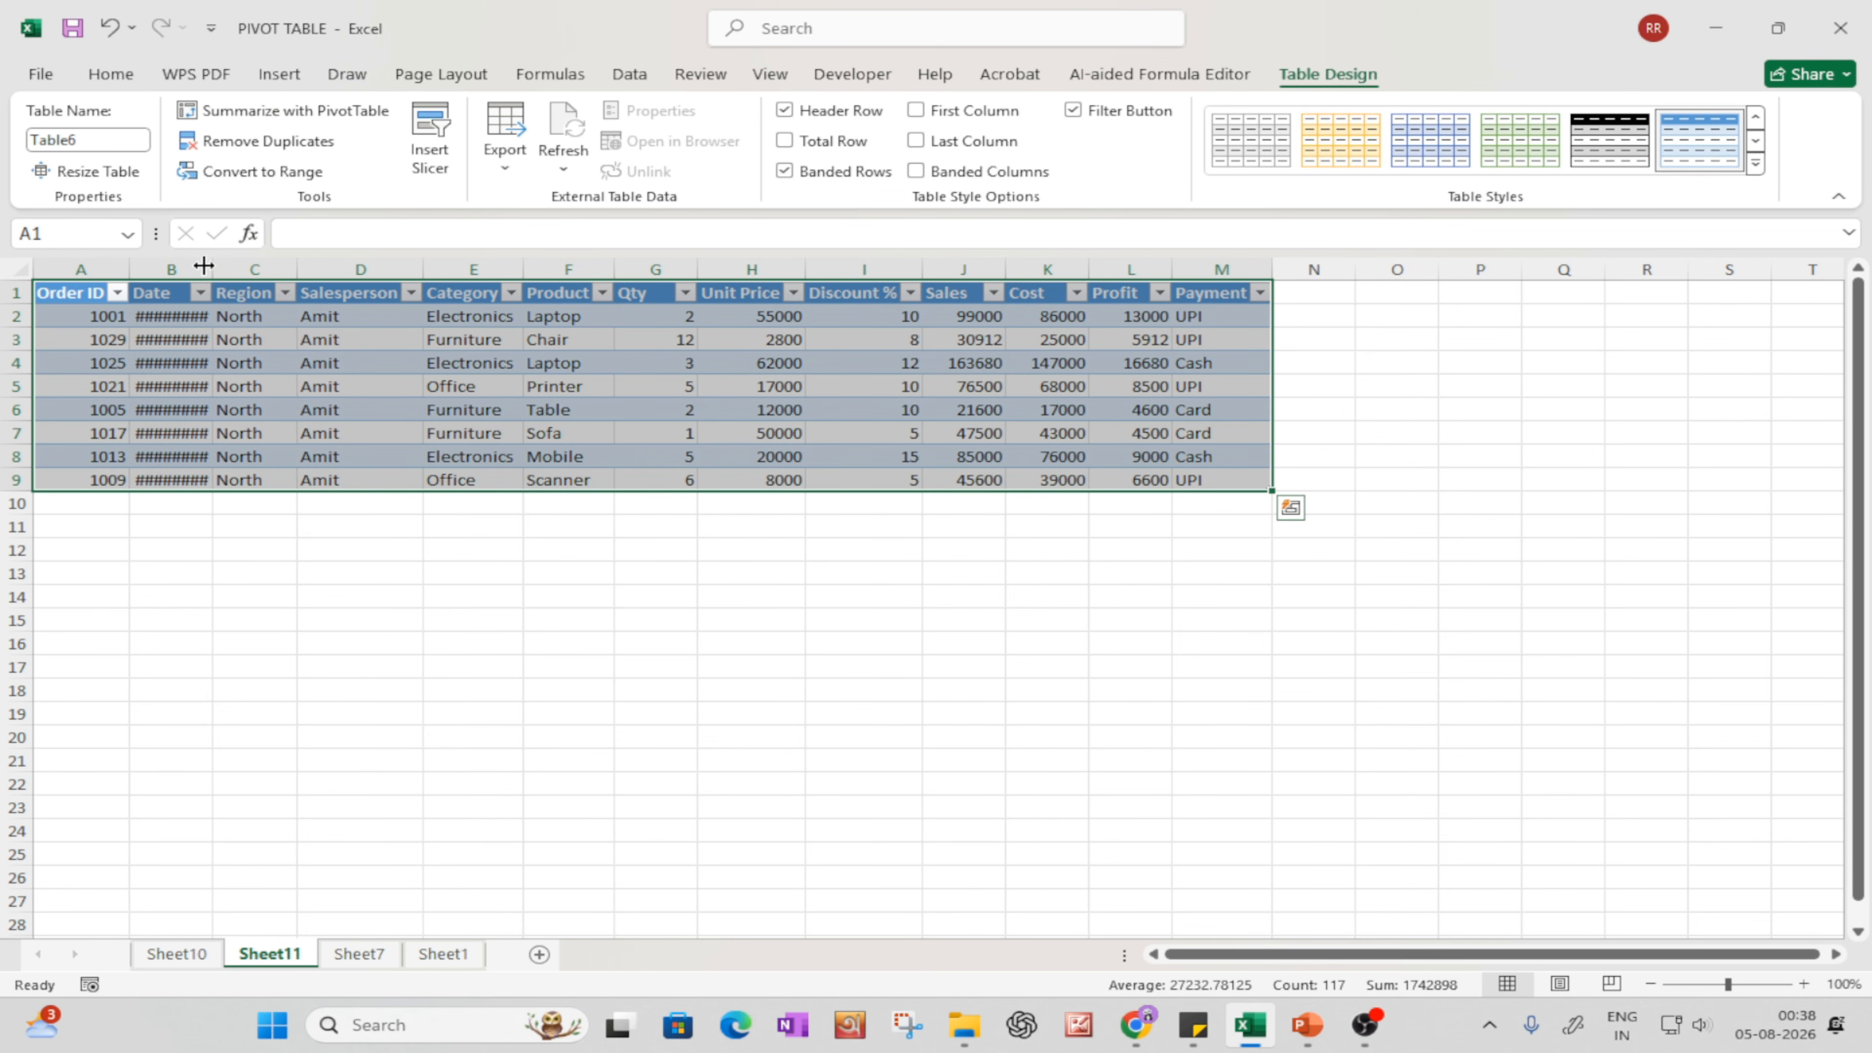
pyautogui.moveTo(213, 269); pyautogui.dragTo(302, 269)
pyautogui.click(563, 598)
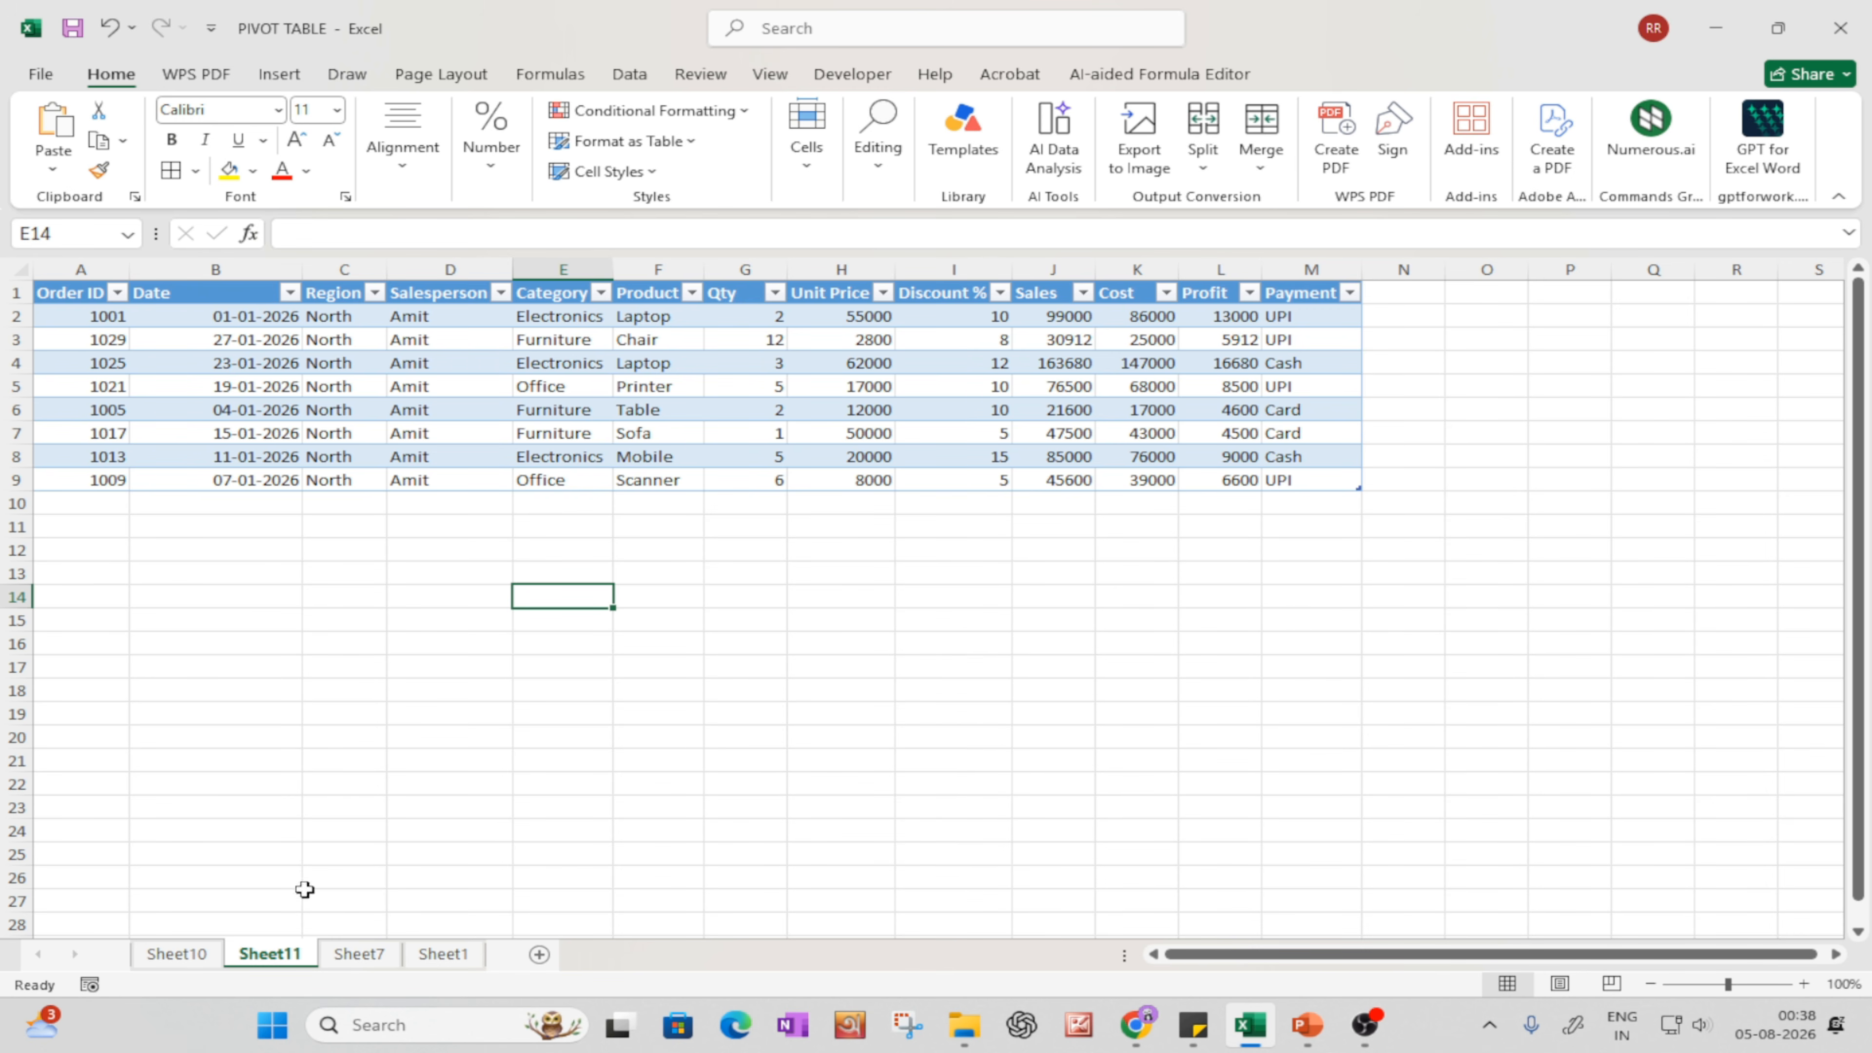
# - Delete the drill-down detail sheets Sheet11 and Sheet10 from the workbook
pyautogui.rightClick(269, 953)
pyautogui.click(362, 671)
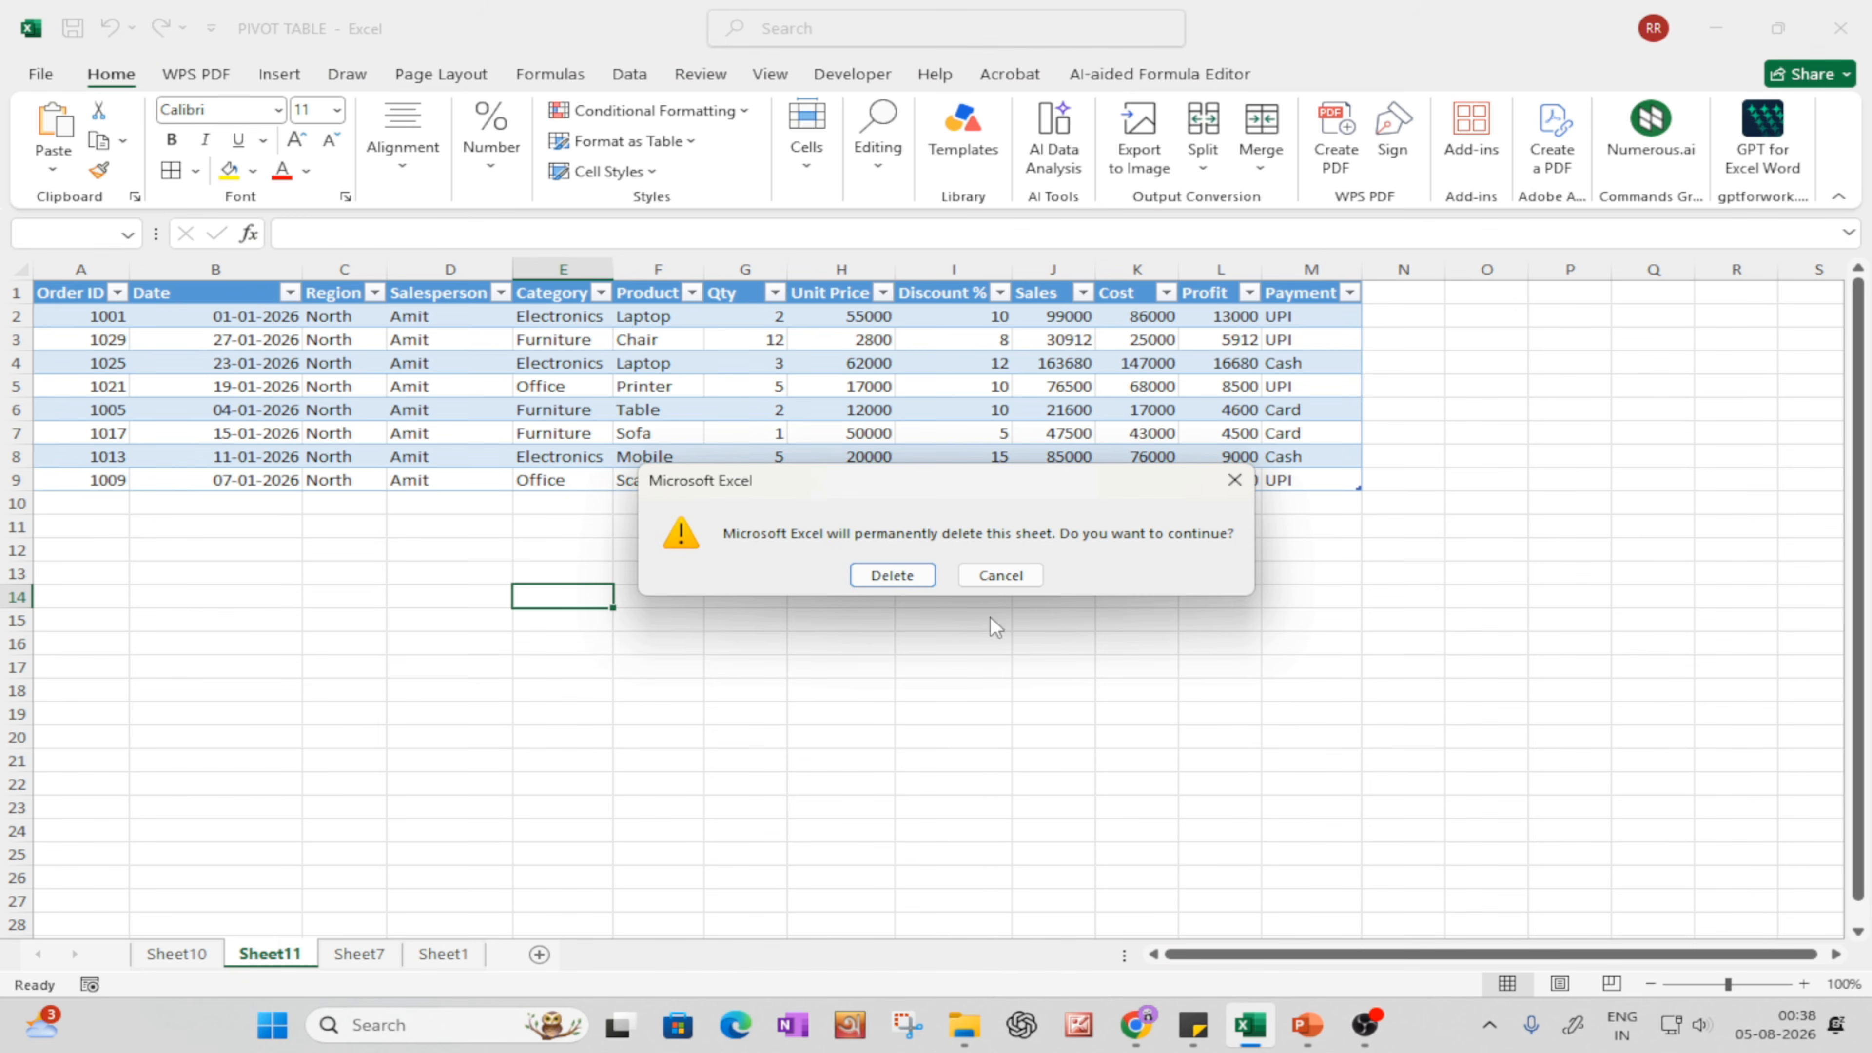
pyautogui.click(891, 575)
pyautogui.click(177, 953)
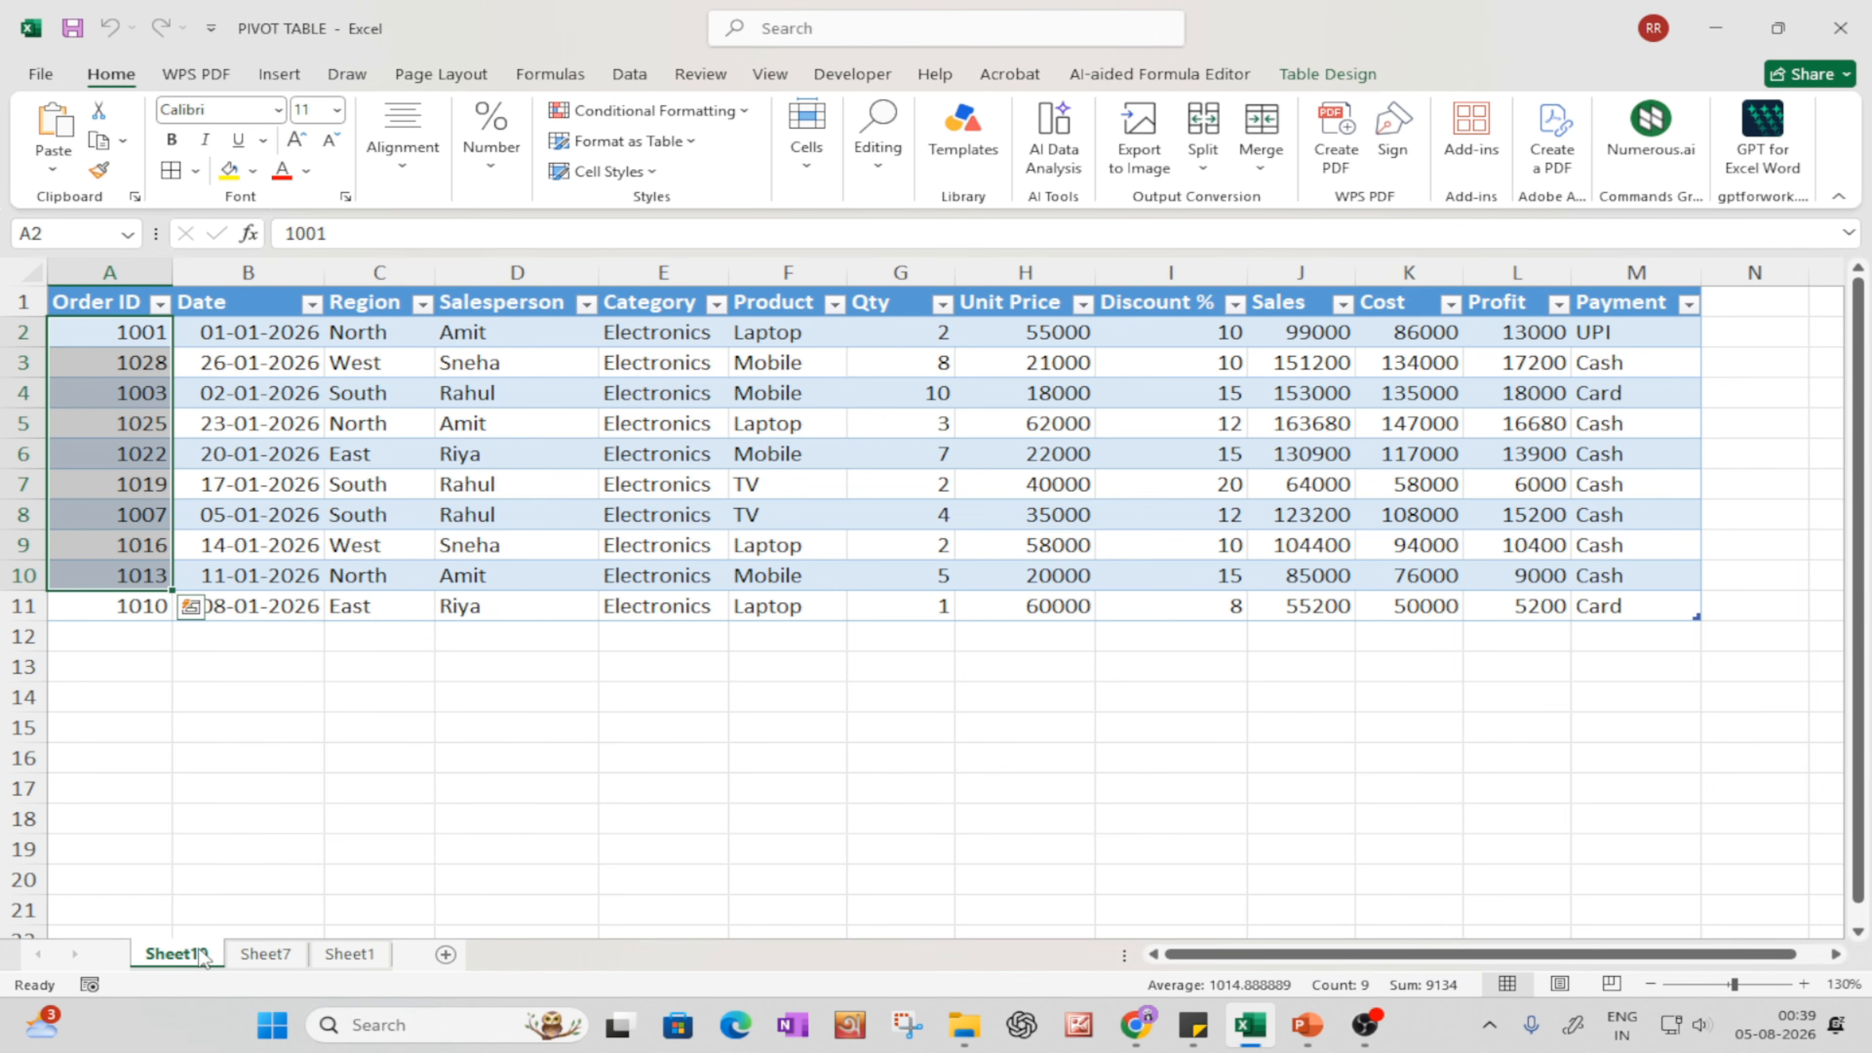
pyautogui.rightClick(202, 956)
pyautogui.click(261, 663)
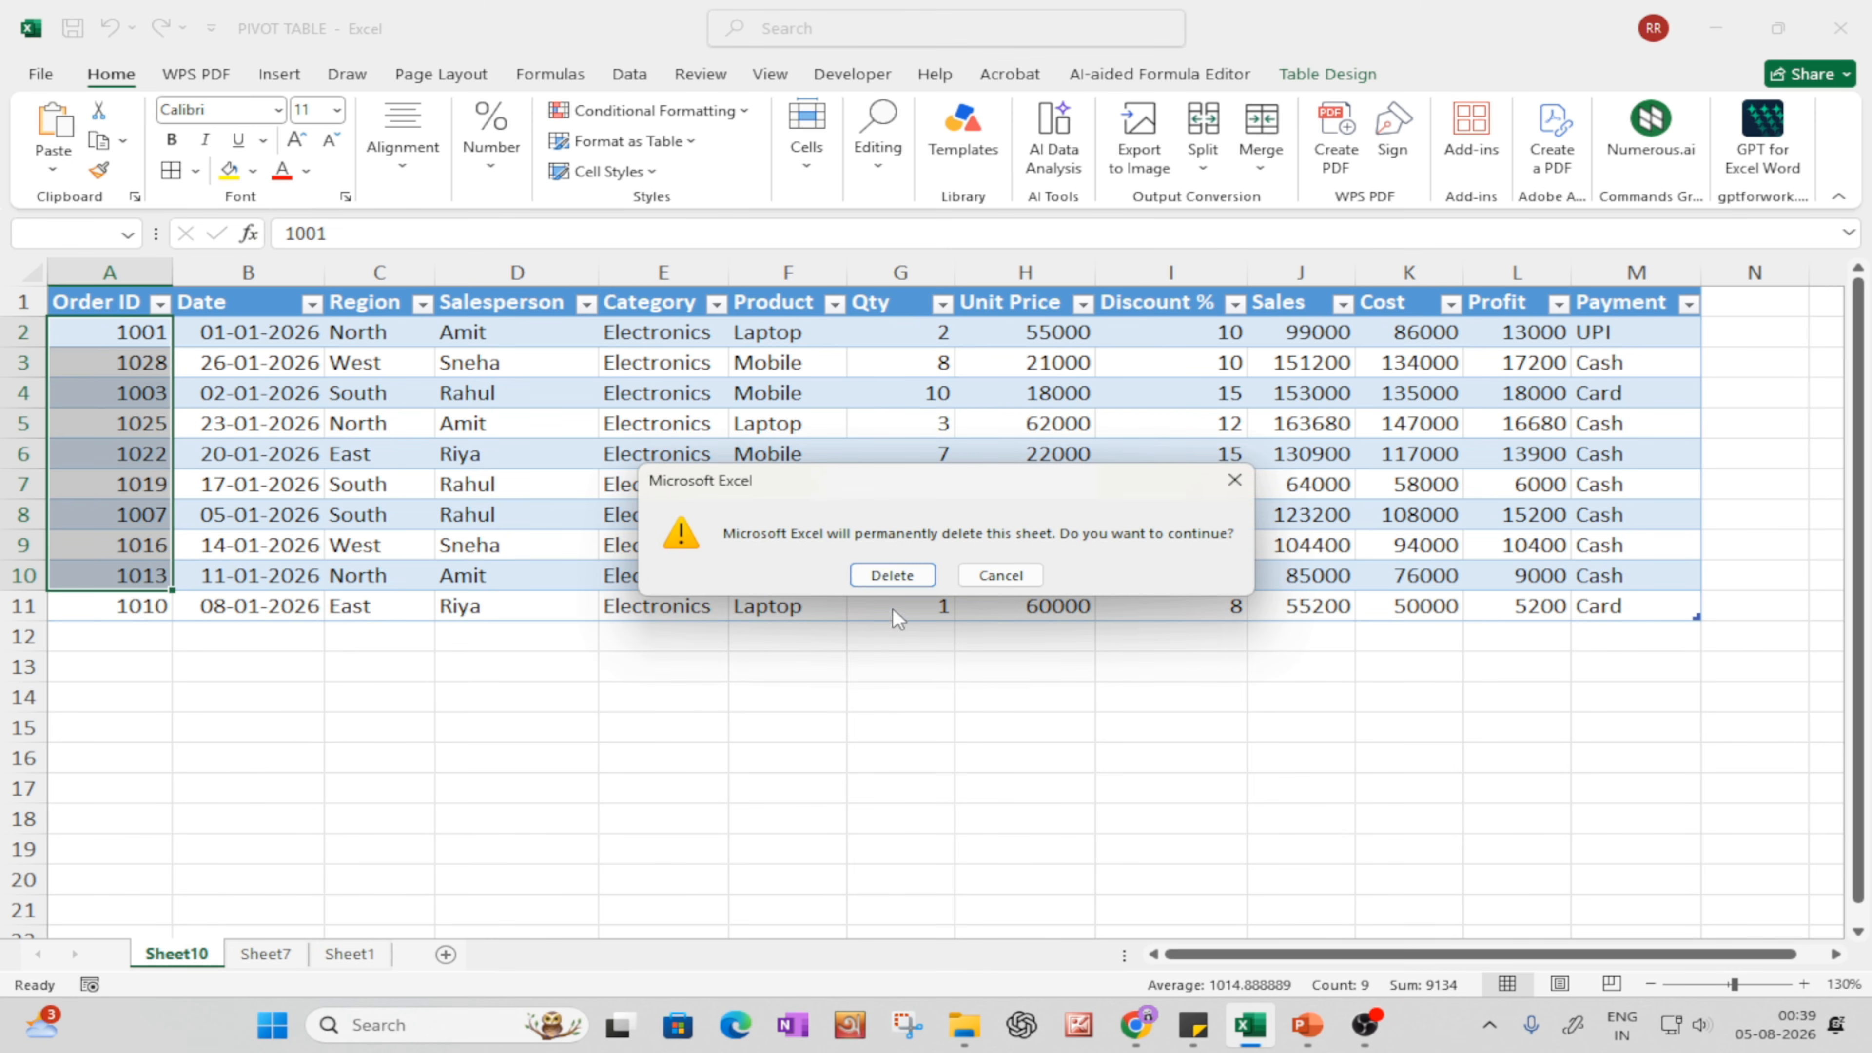
pyautogui.click(891, 575)
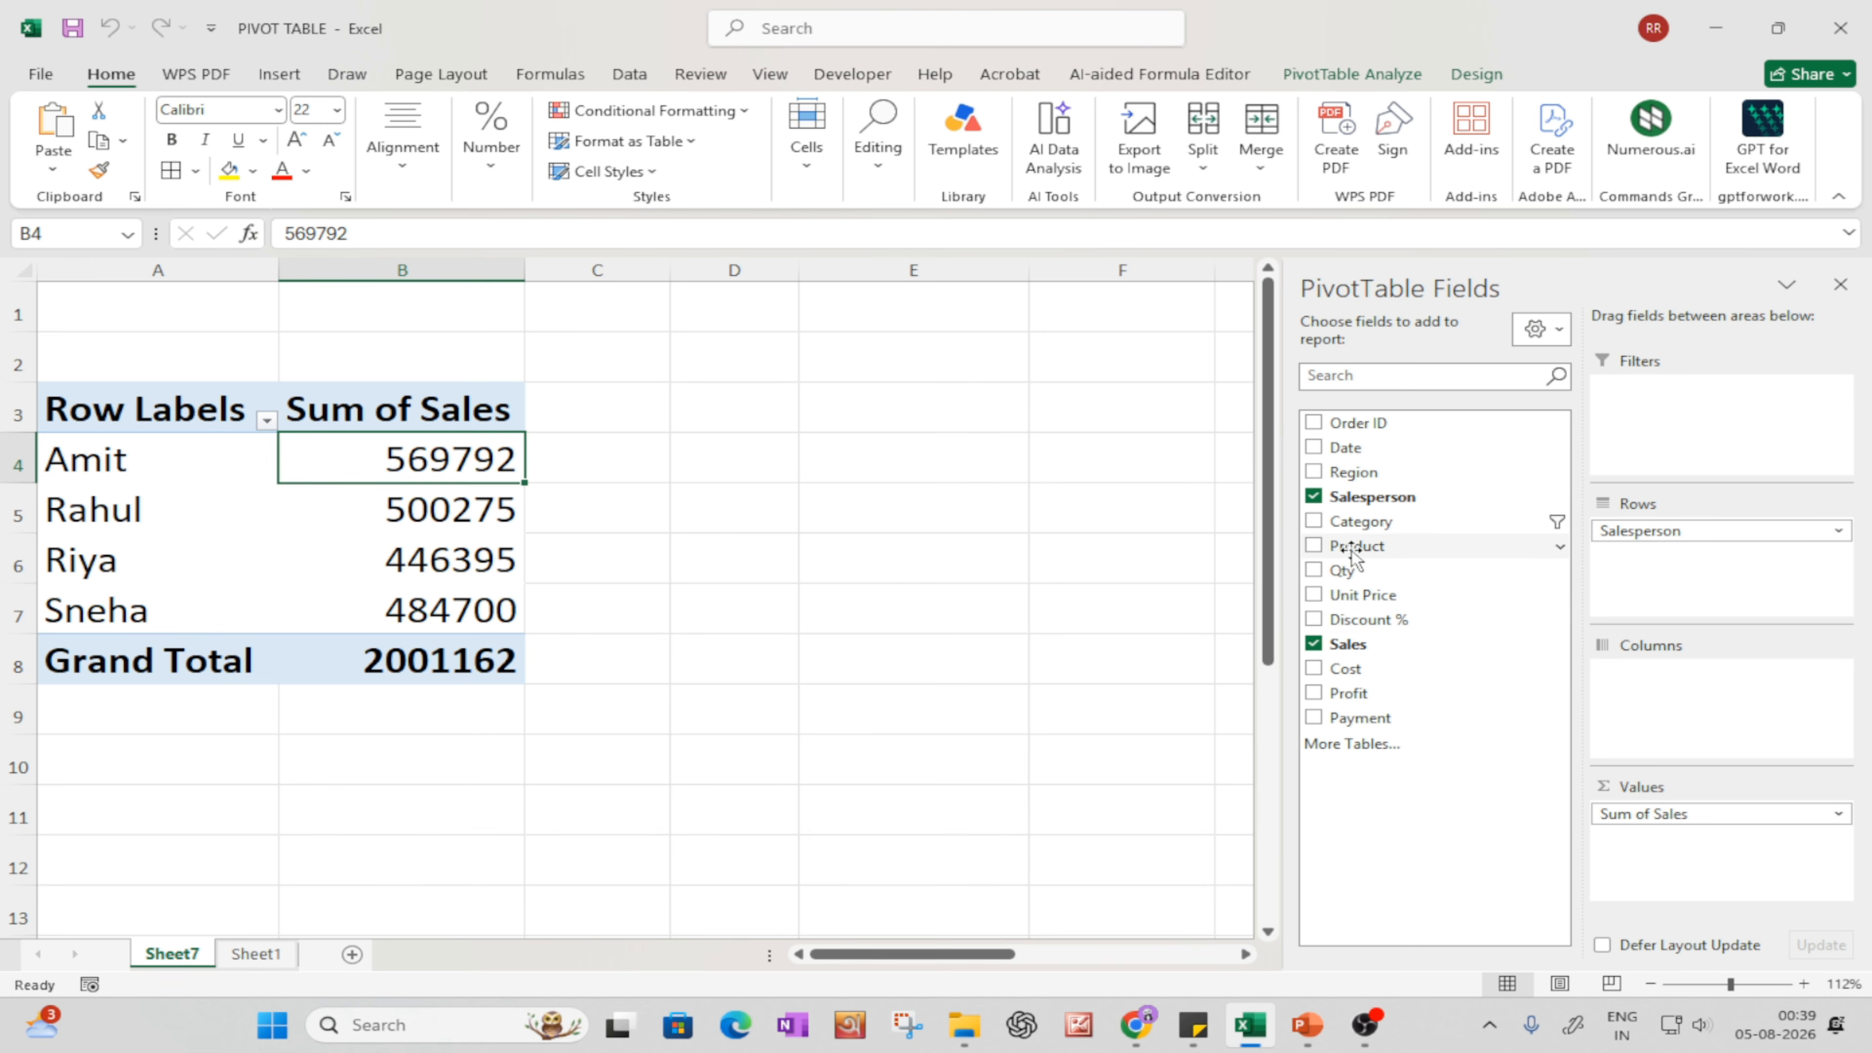
# - Break the salespersons' sales down by Product across the columns and review the first salesperson's Laptop and Mobile sales
pyautogui.moveTo(1352, 557); pyautogui.dragTo(1665, 706)
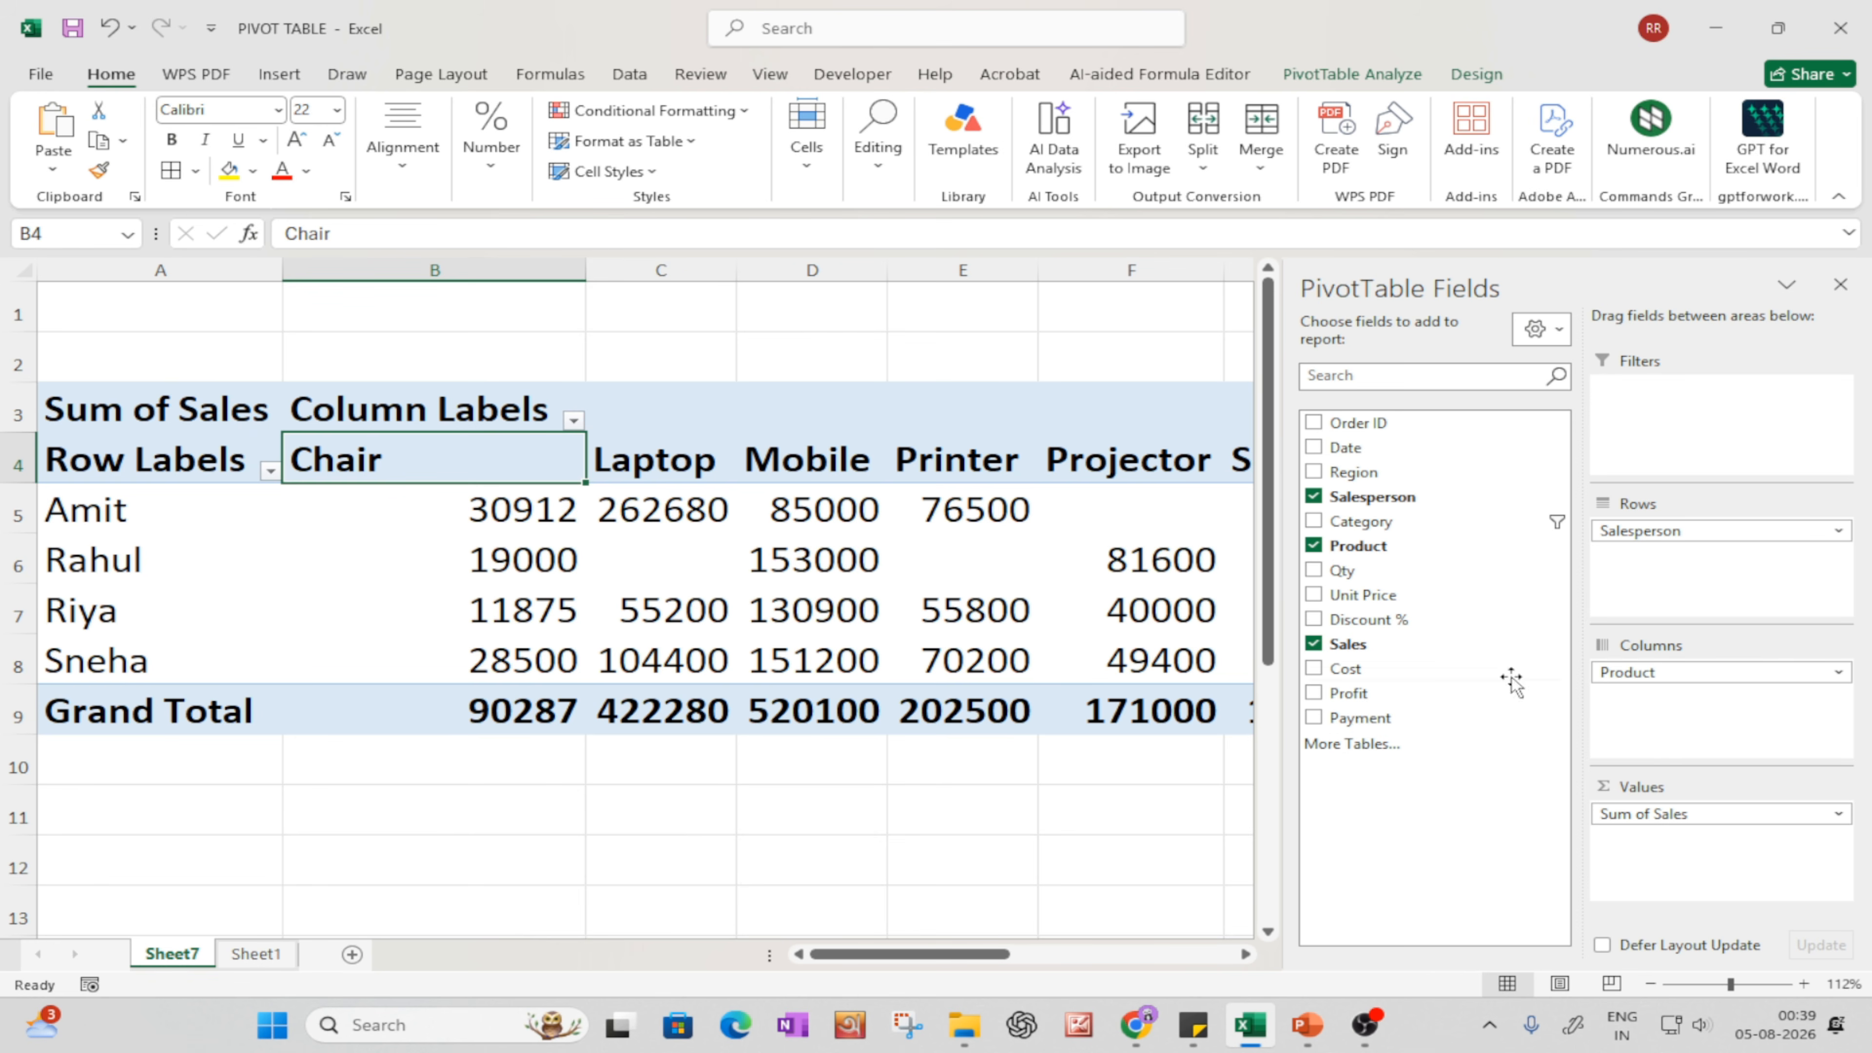
pyautogui.click(621, 509)
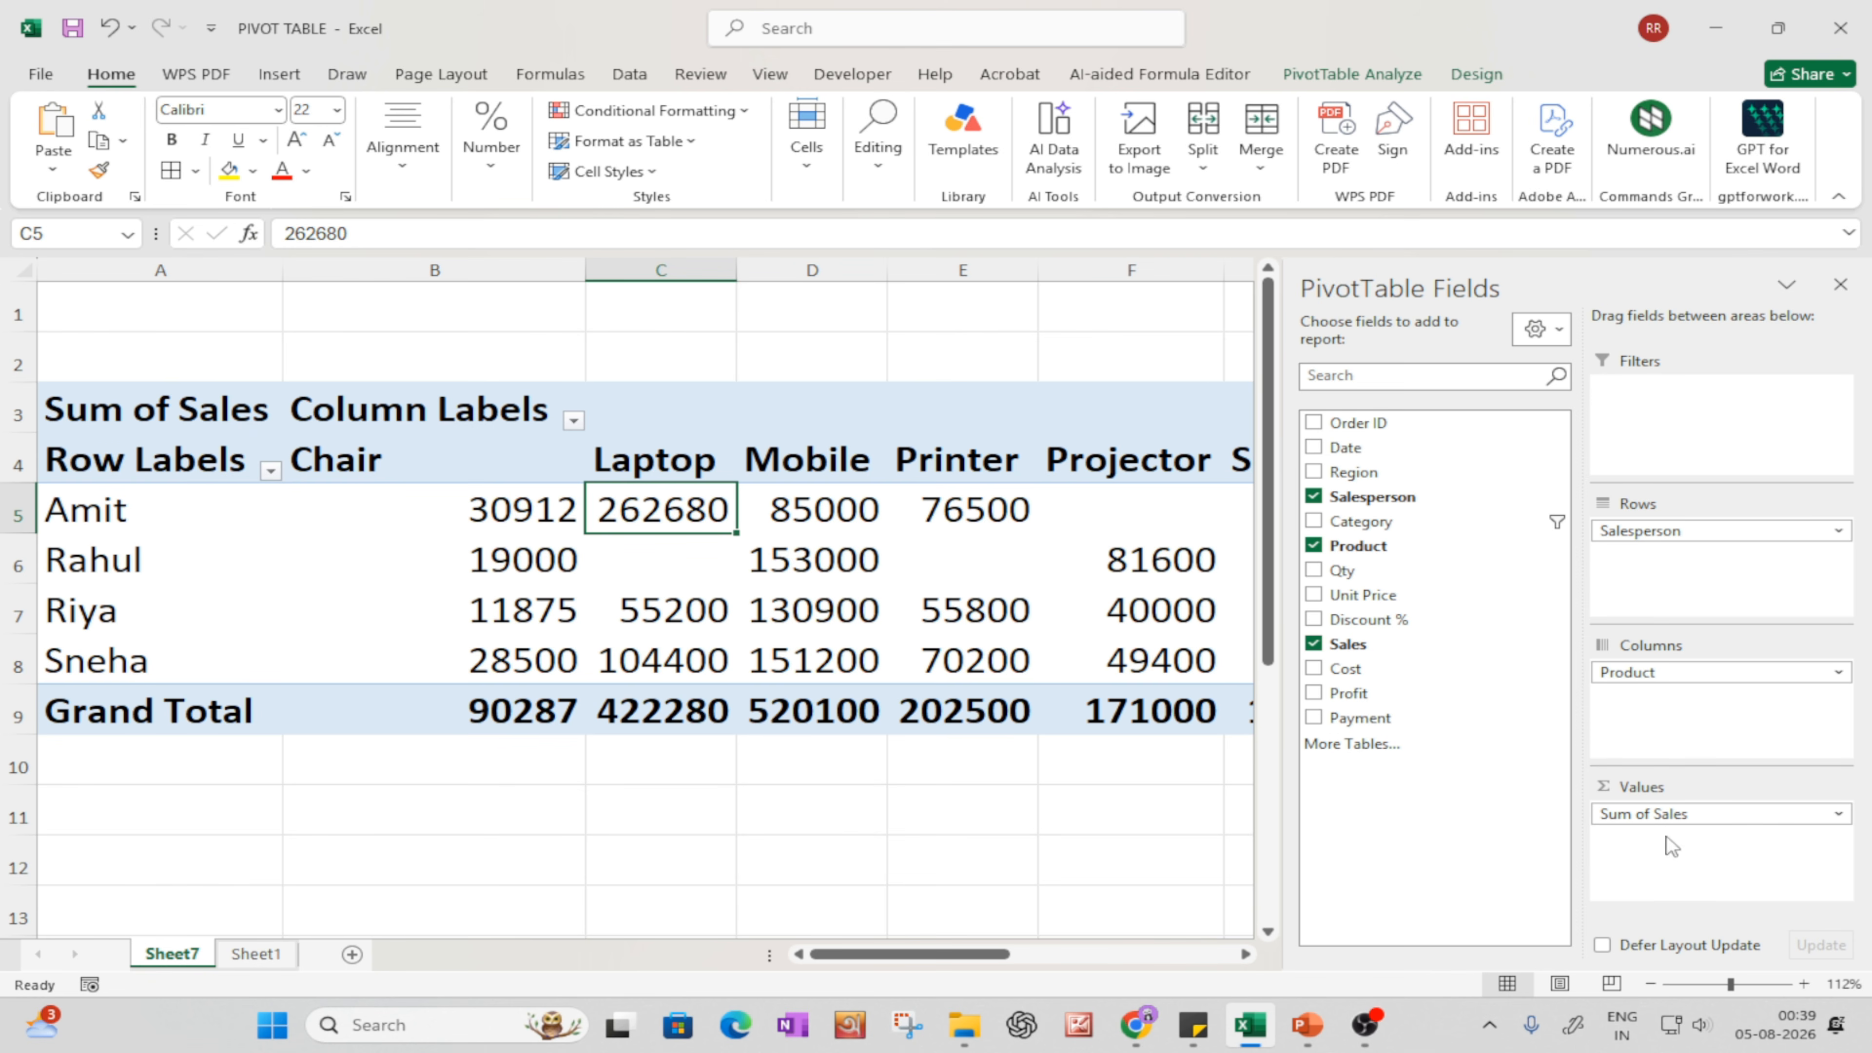
pyautogui.moveTo(796, 507)
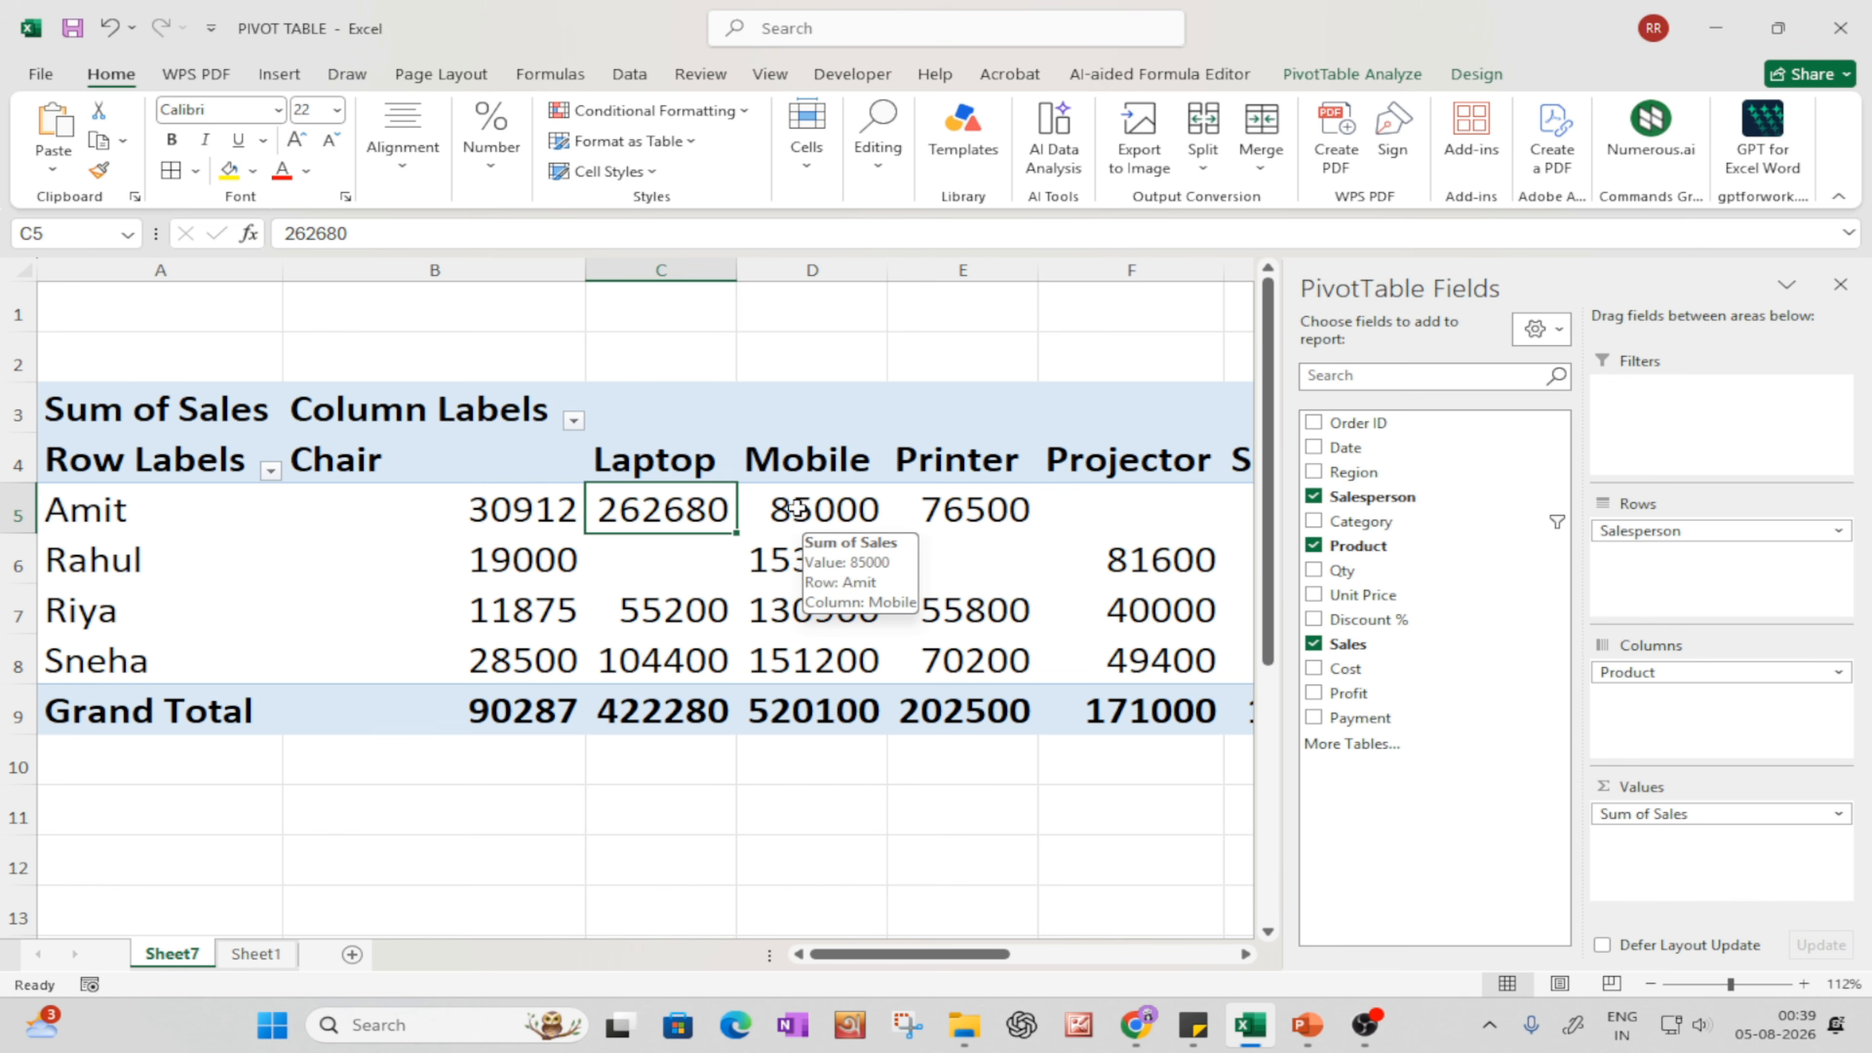
pyautogui.click(109, 516)
pyautogui.click(619, 520)
pyautogui.moveTo(664, 560)
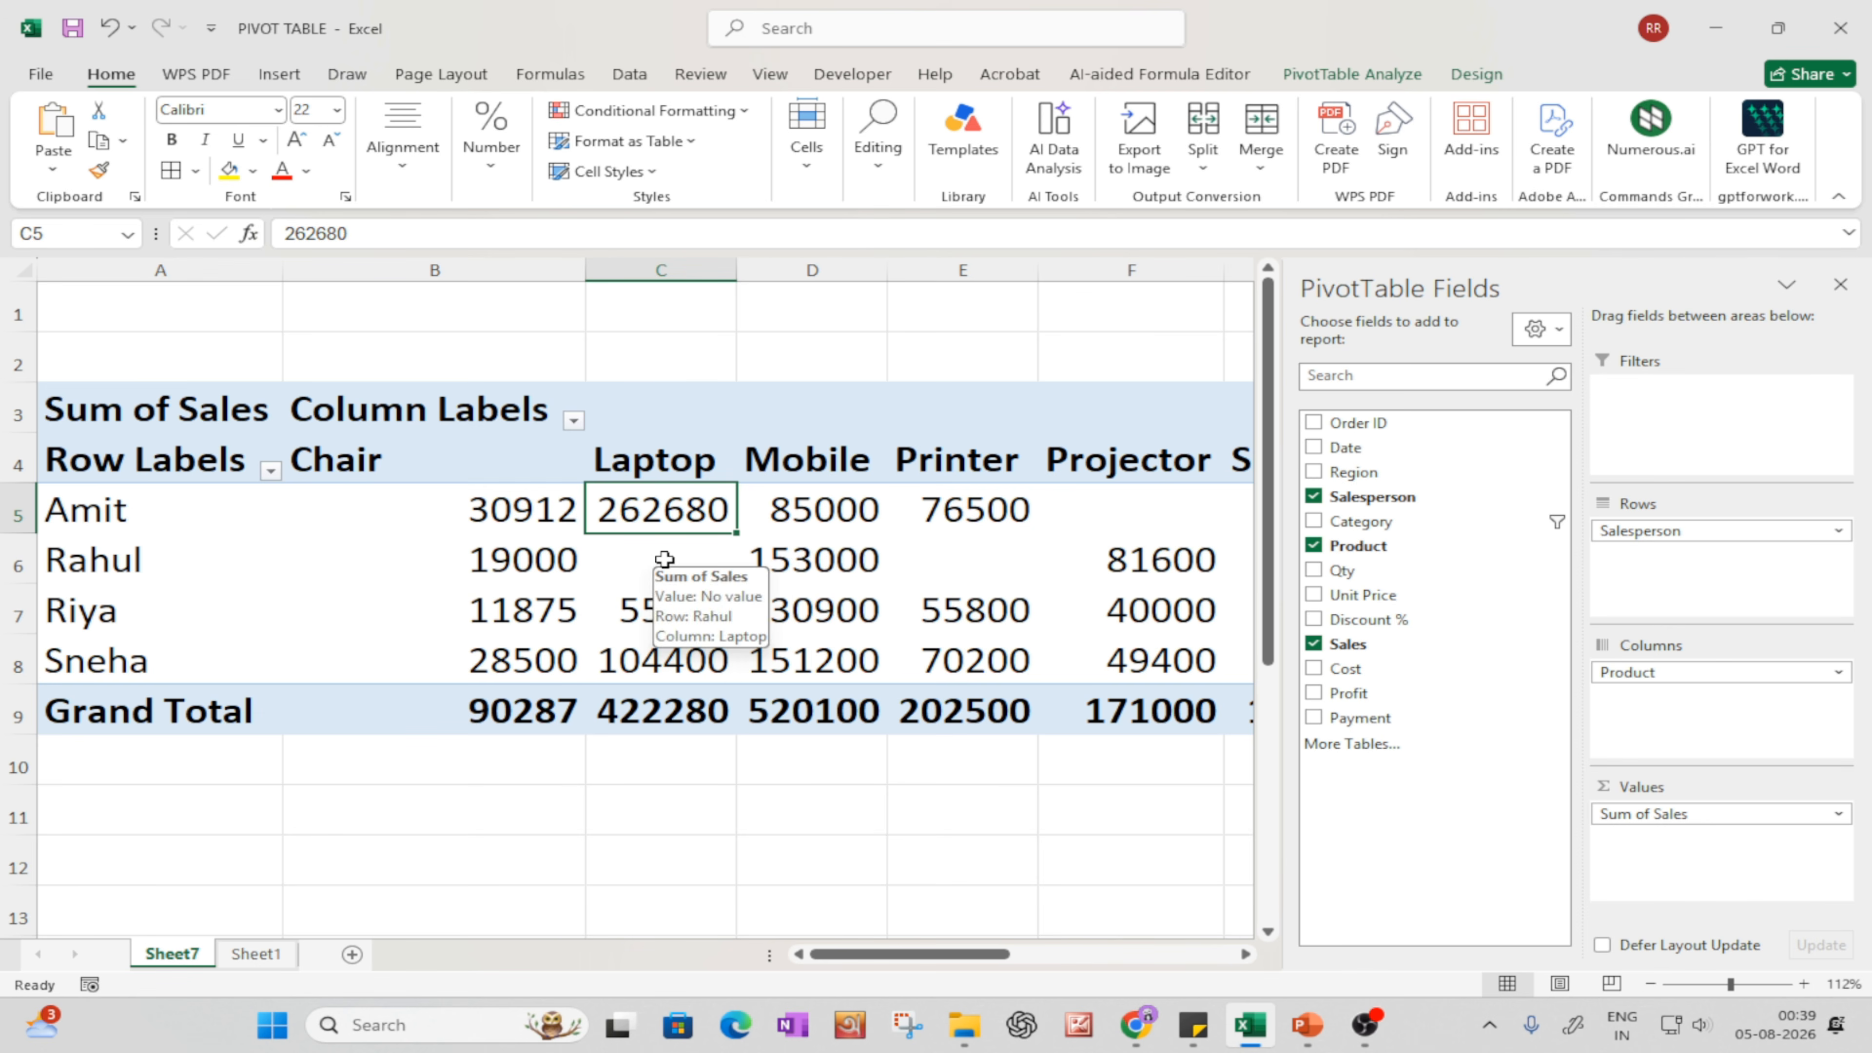
pyautogui.click(789, 506)
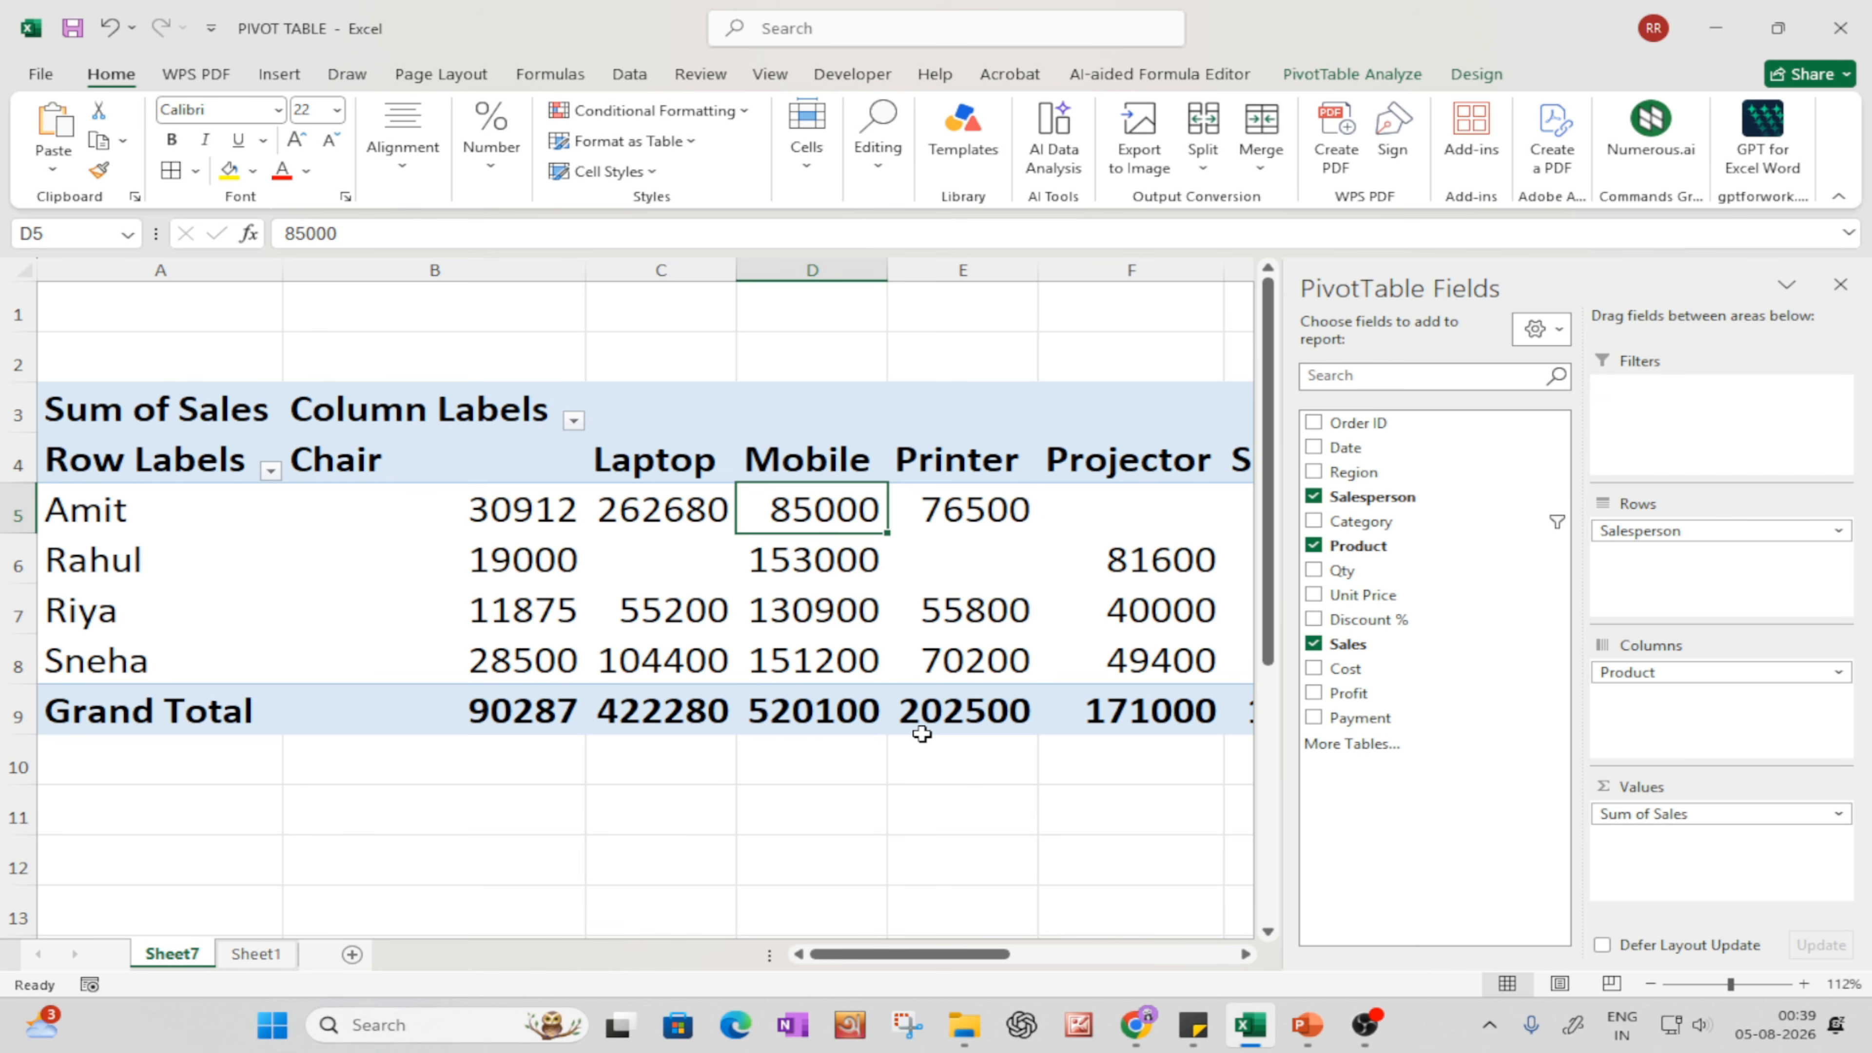
pyautogui.moveTo(921, 734)
# - Clear the PivotTable by removing the Product, Salesperson and Sales fields
pyautogui.click(1313, 545)
pyautogui.click(1315, 498)
pyautogui.click(1314, 645)
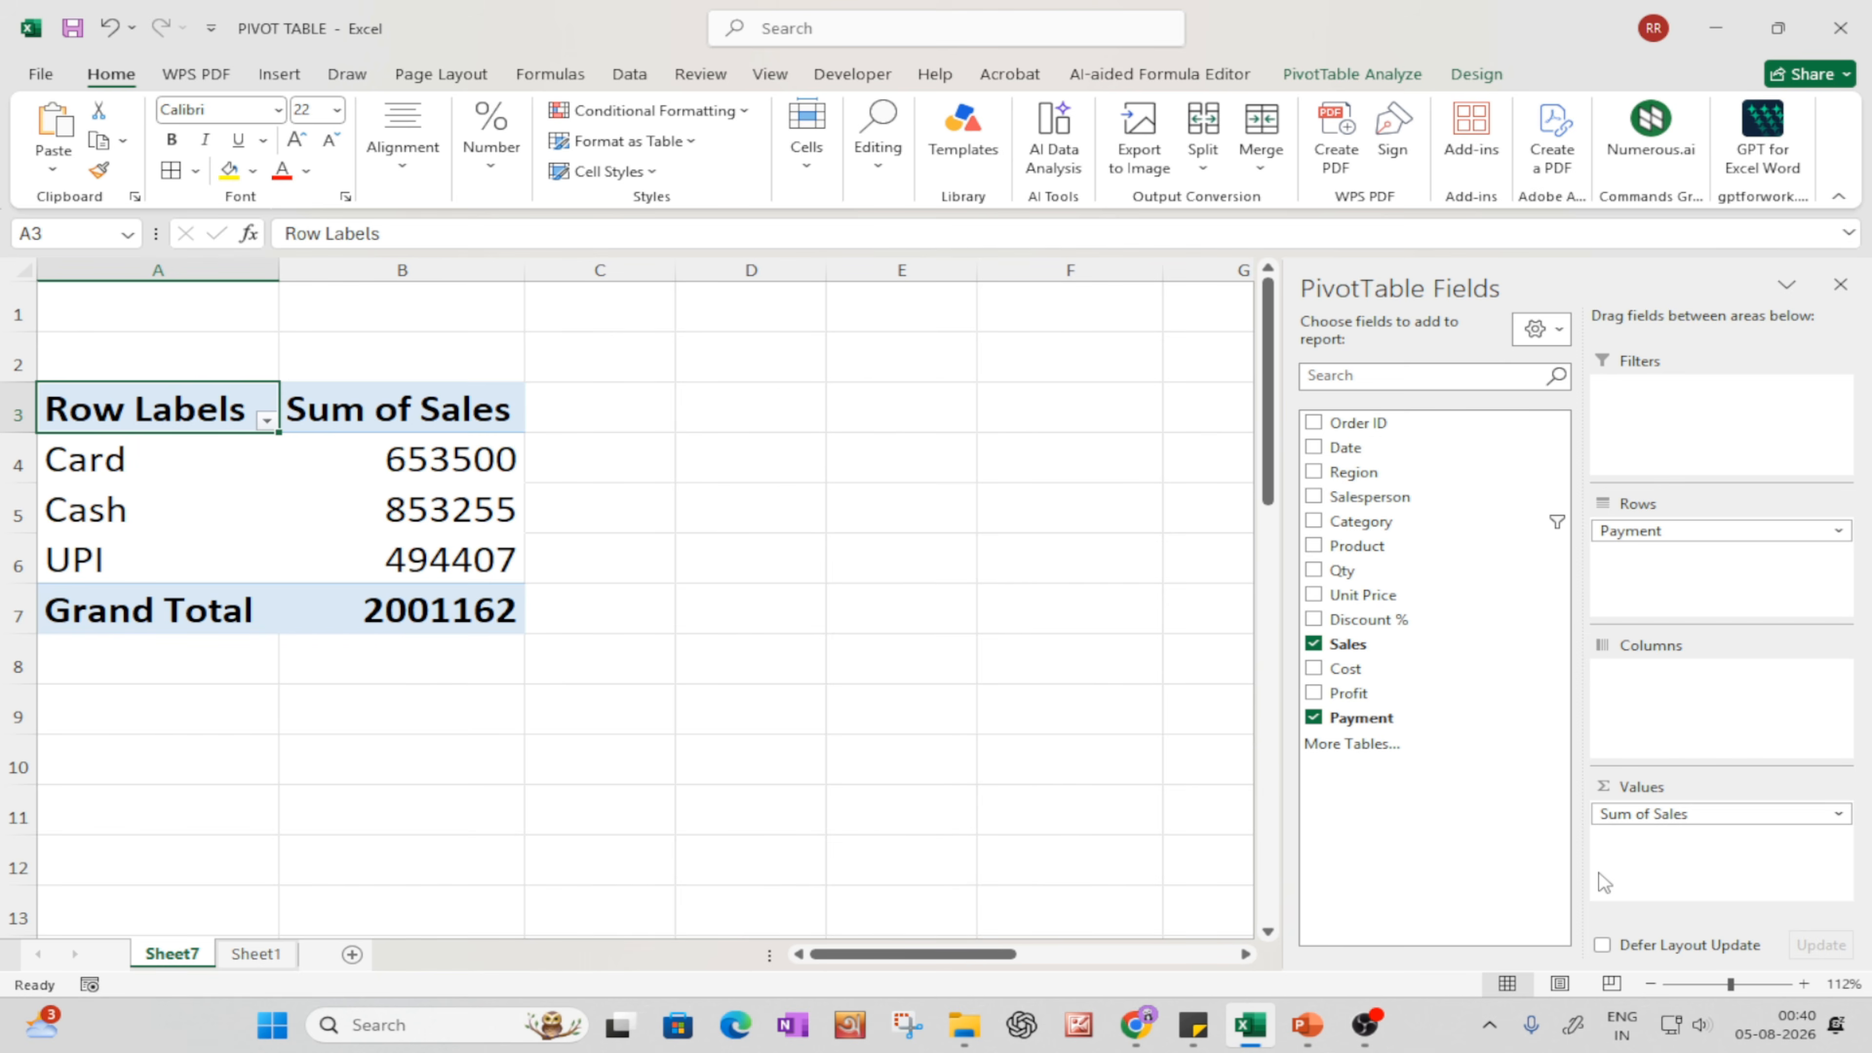
# - Undo the Sum of Sales by Payment layout and erase the pen mark from the practice questions slide in PowerPoint
pyautogui.hotkey('ctrl', 'z')
pyautogui.hotkey('ctrl', 'z')
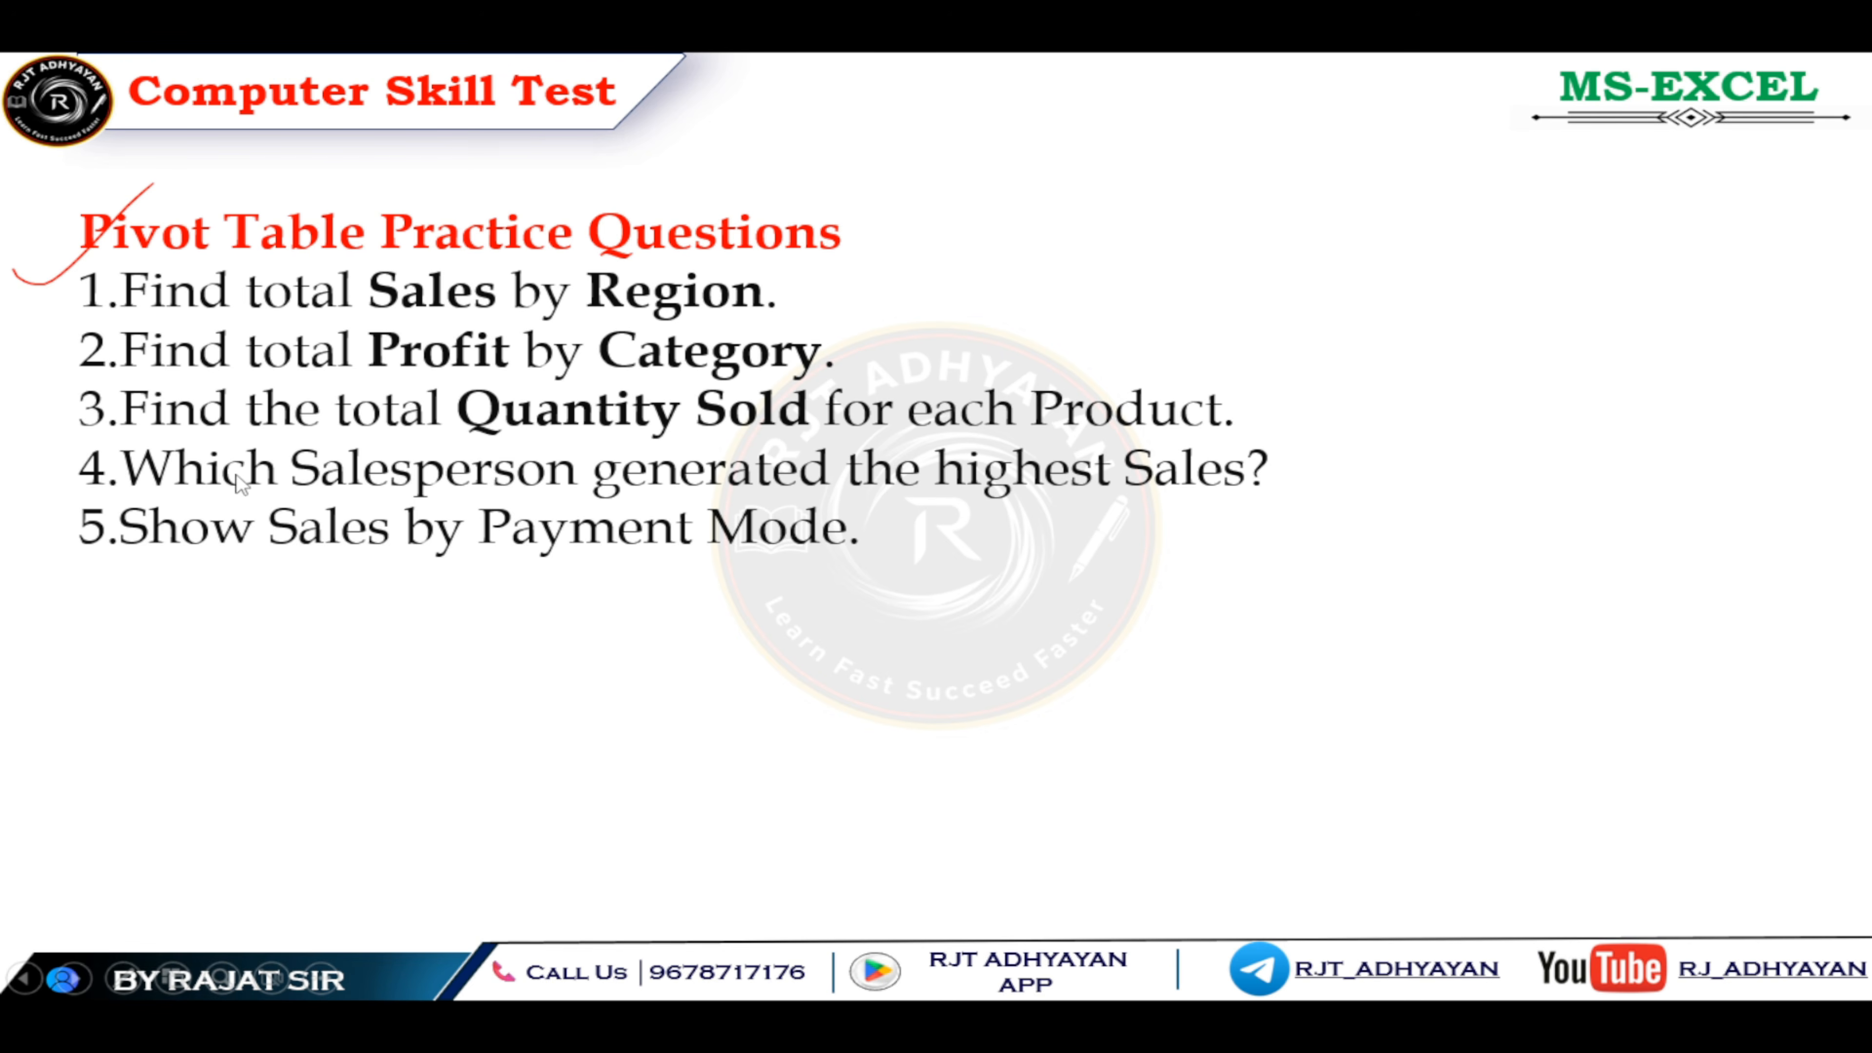
pyautogui.press('e')
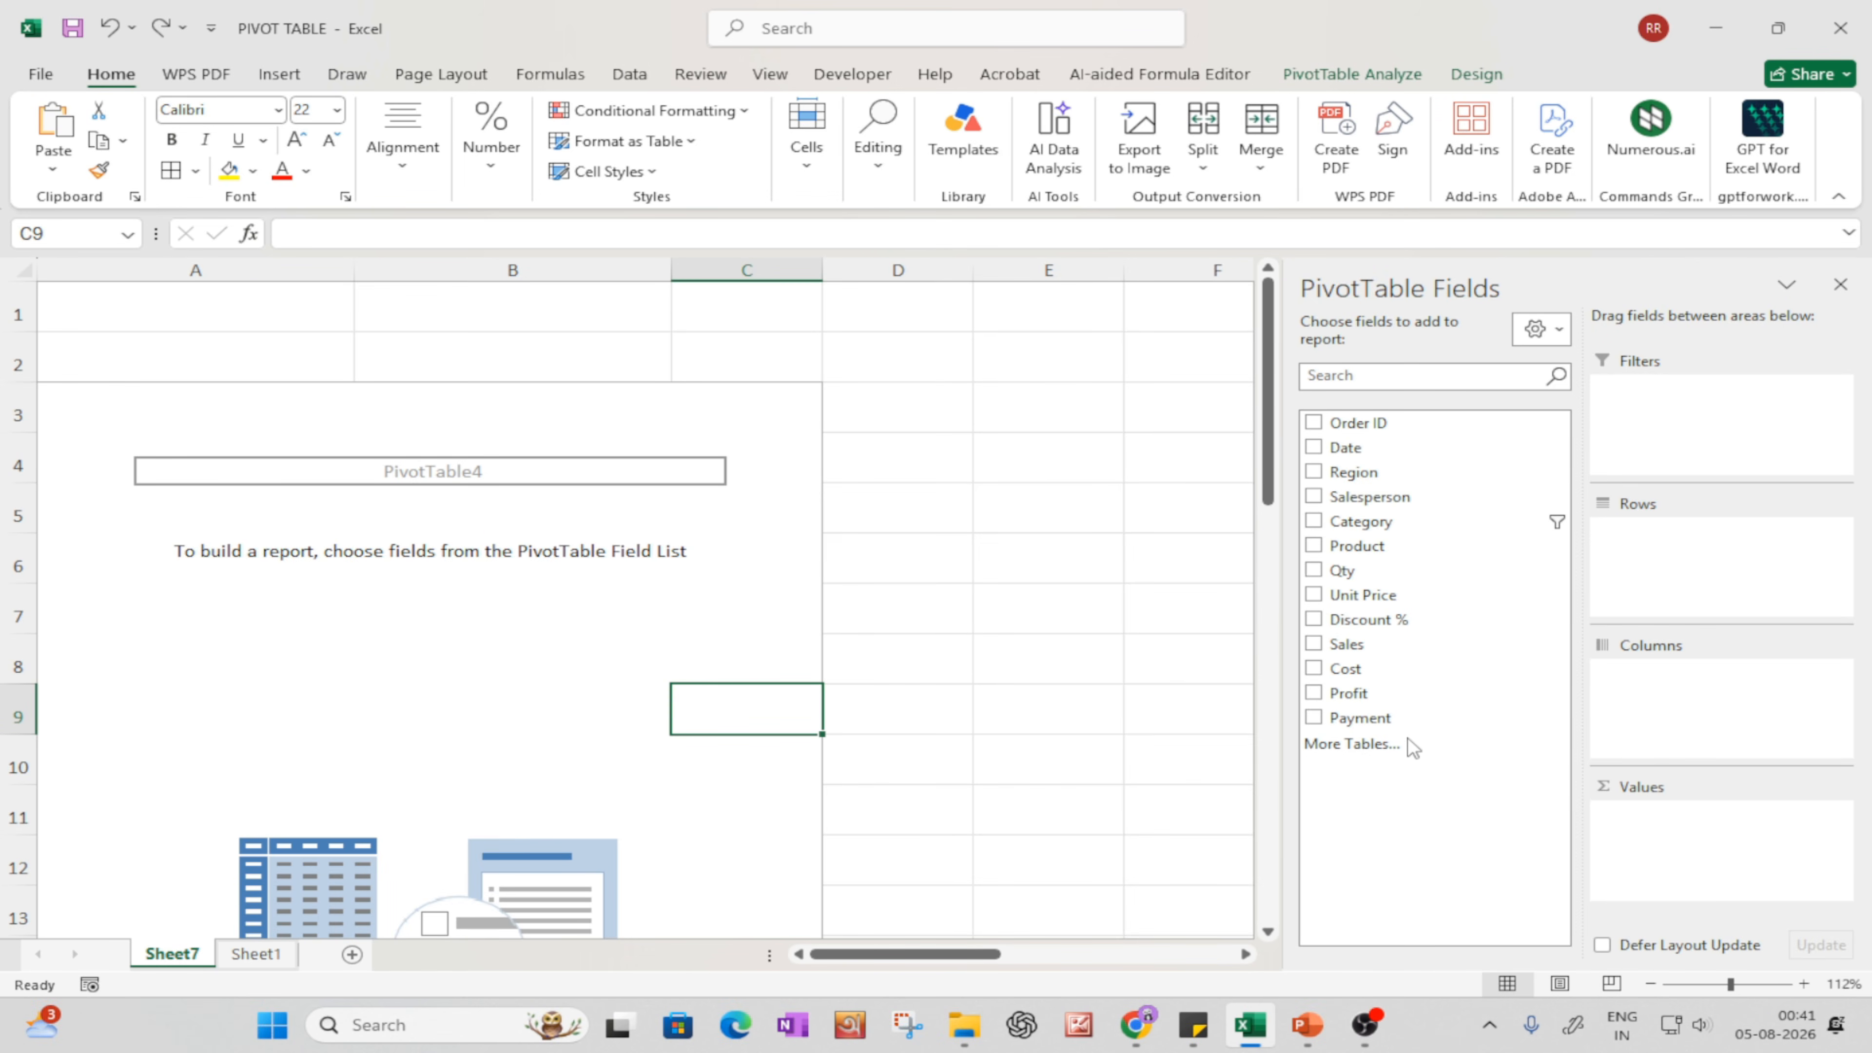
# - In Excel, summarize Sum of Sales by Payment in the PivotTable and review the Card and Cash rows
pyautogui.moveTo(1358, 645); pyautogui.dragTo(1678, 898)
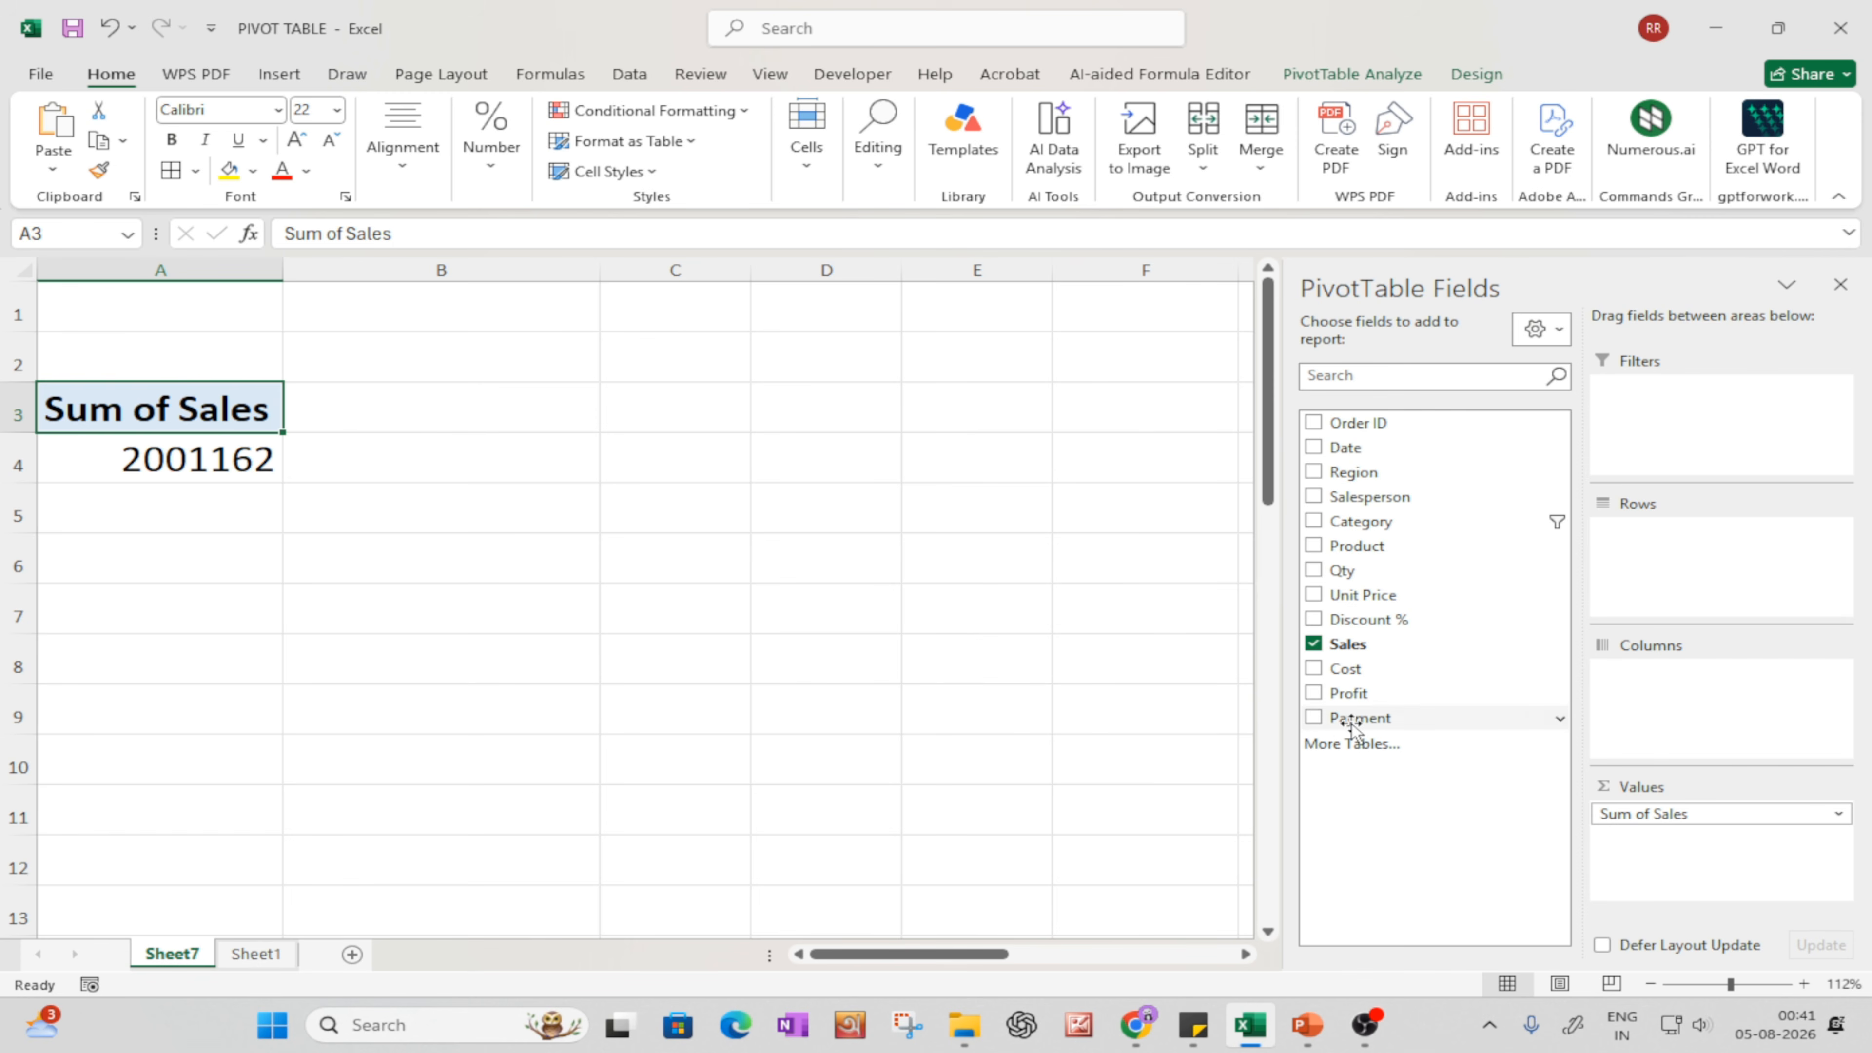
pyautogui.moveTo(1359, 717); pyautogui.dragTo(1674, 544)
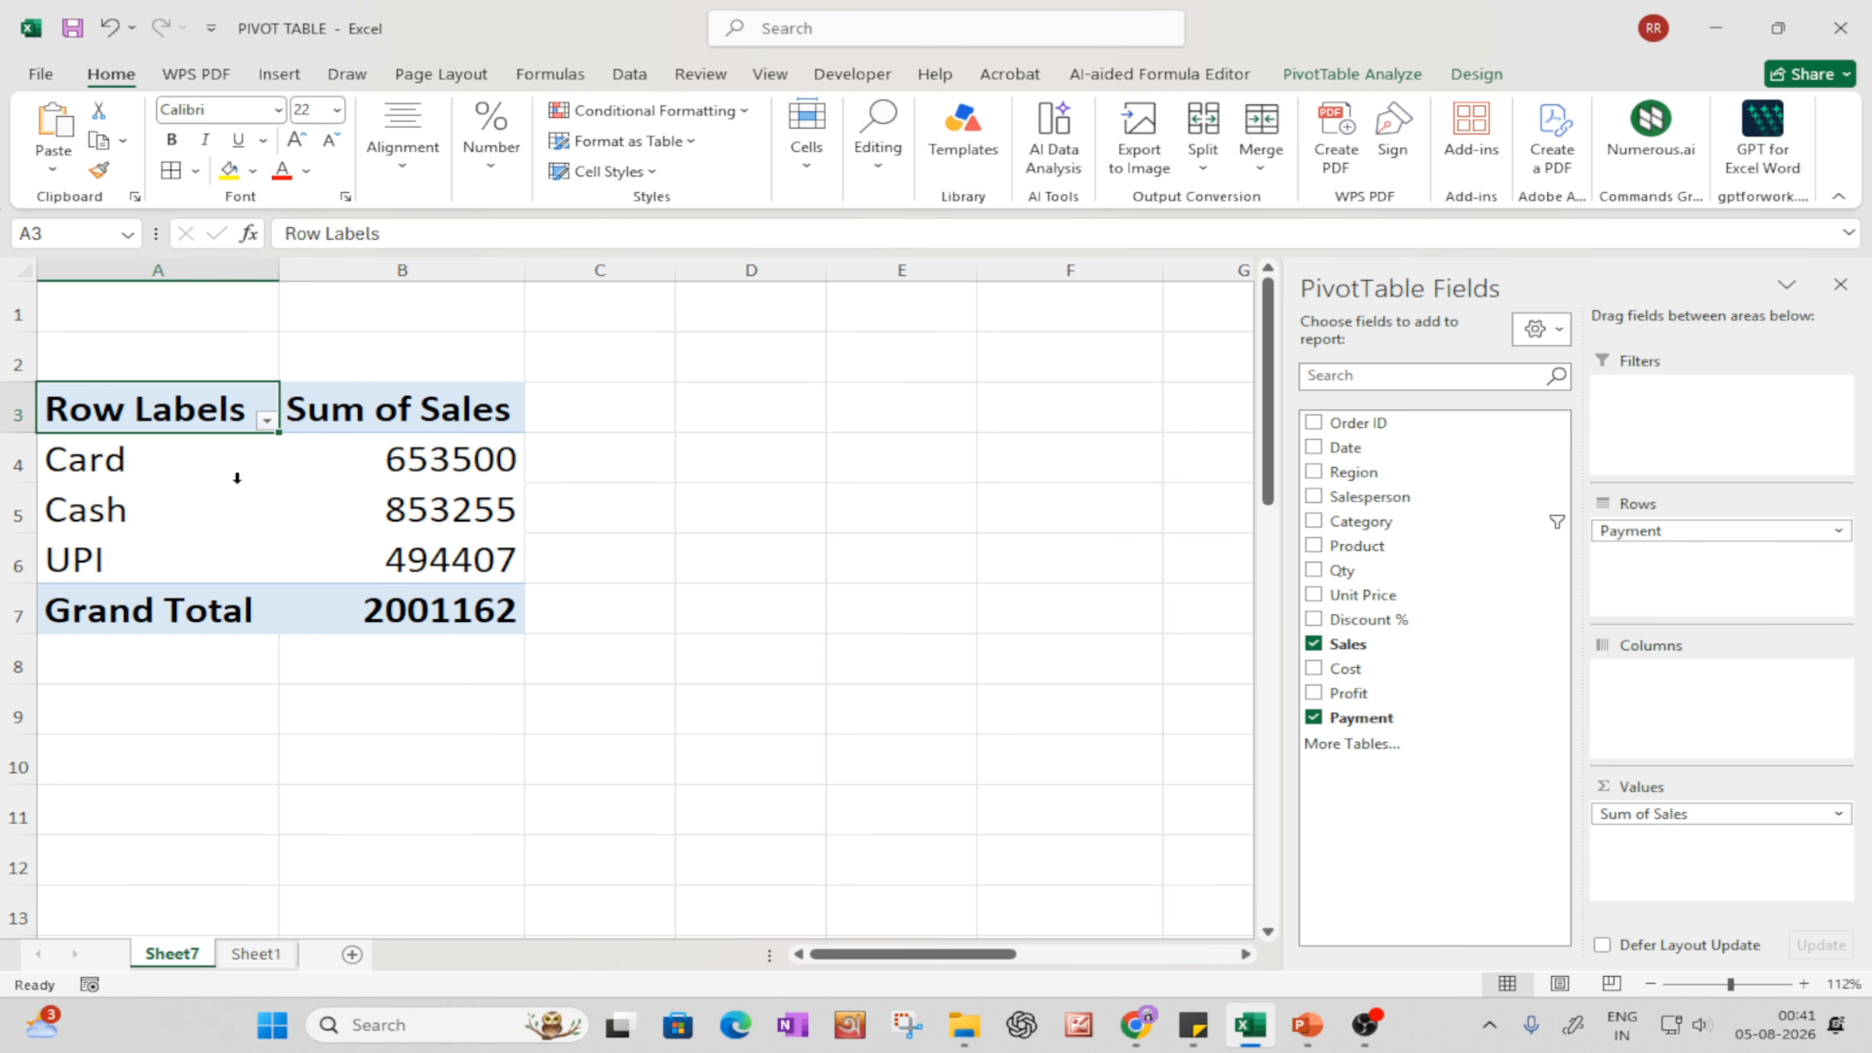
pyautogui.click(89, 464)
pyautogui.click(391, 476)
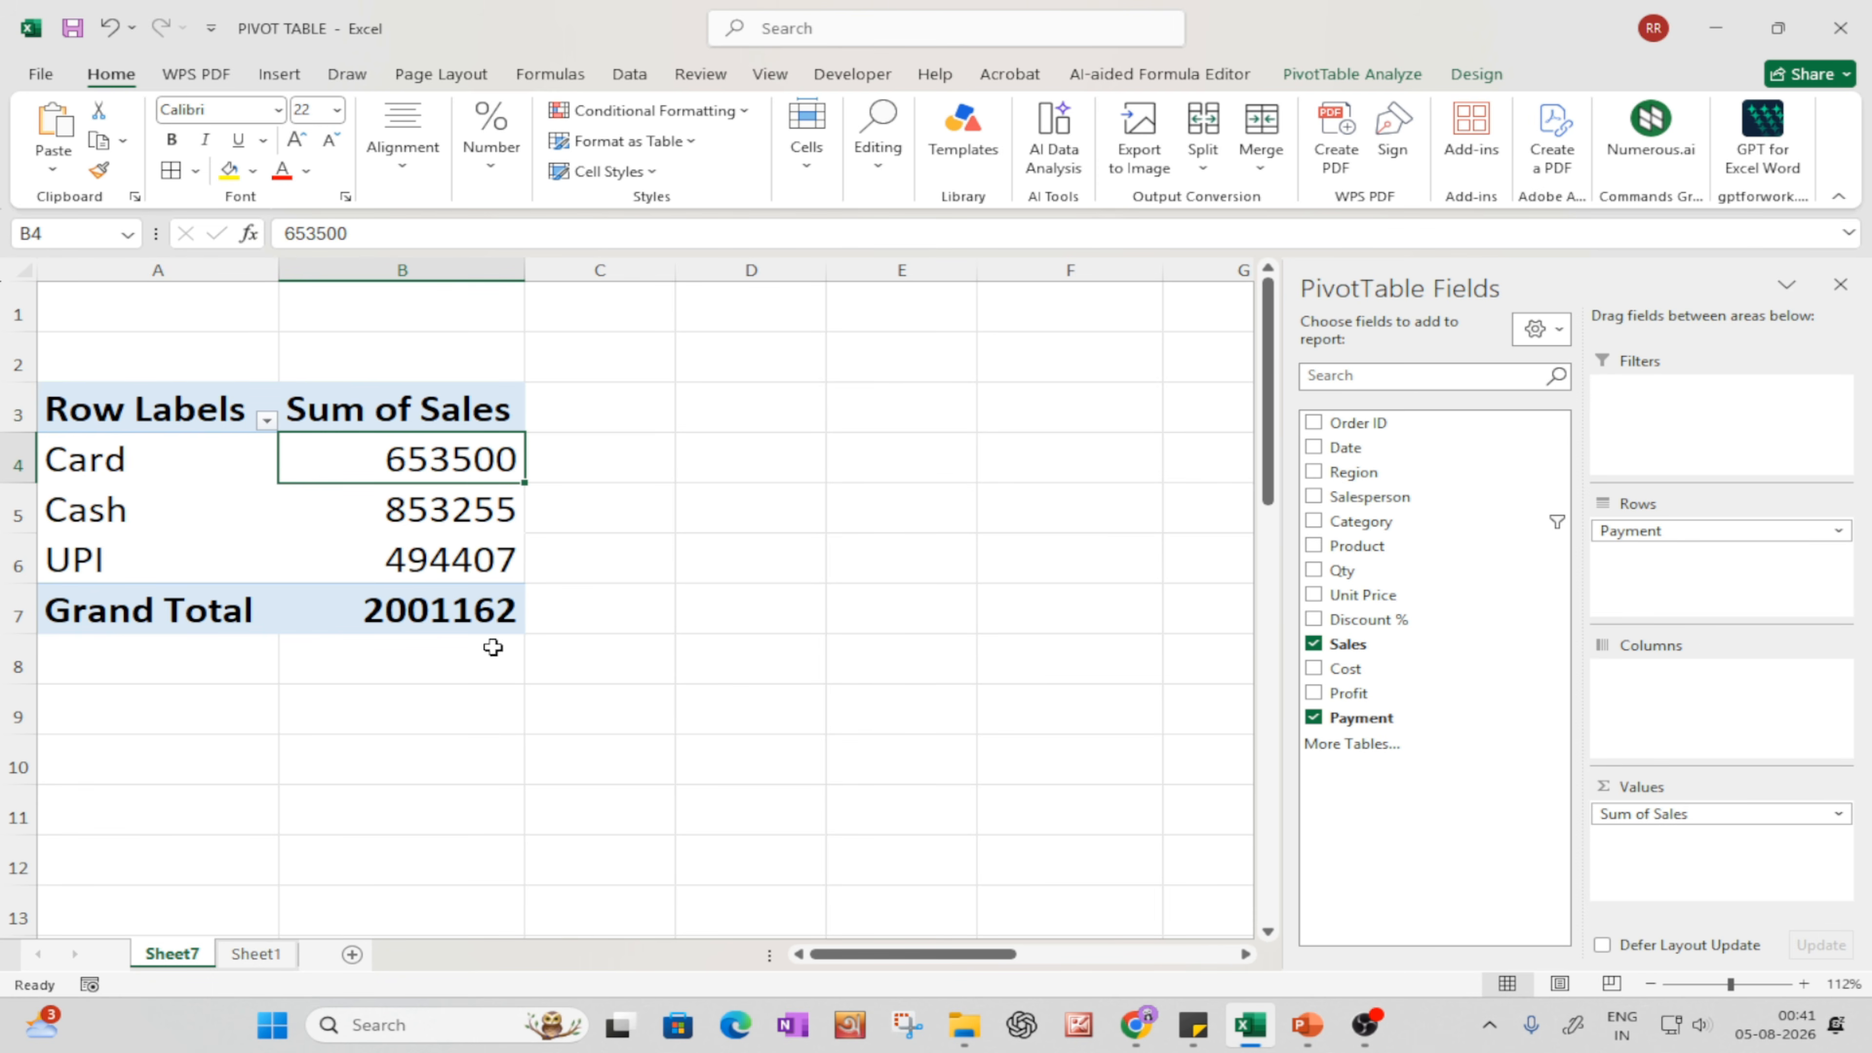
pyautogui.moveTo(434, 534)
pyautogui.moveTo(488, 564)
pyautogui.click(59, 520)
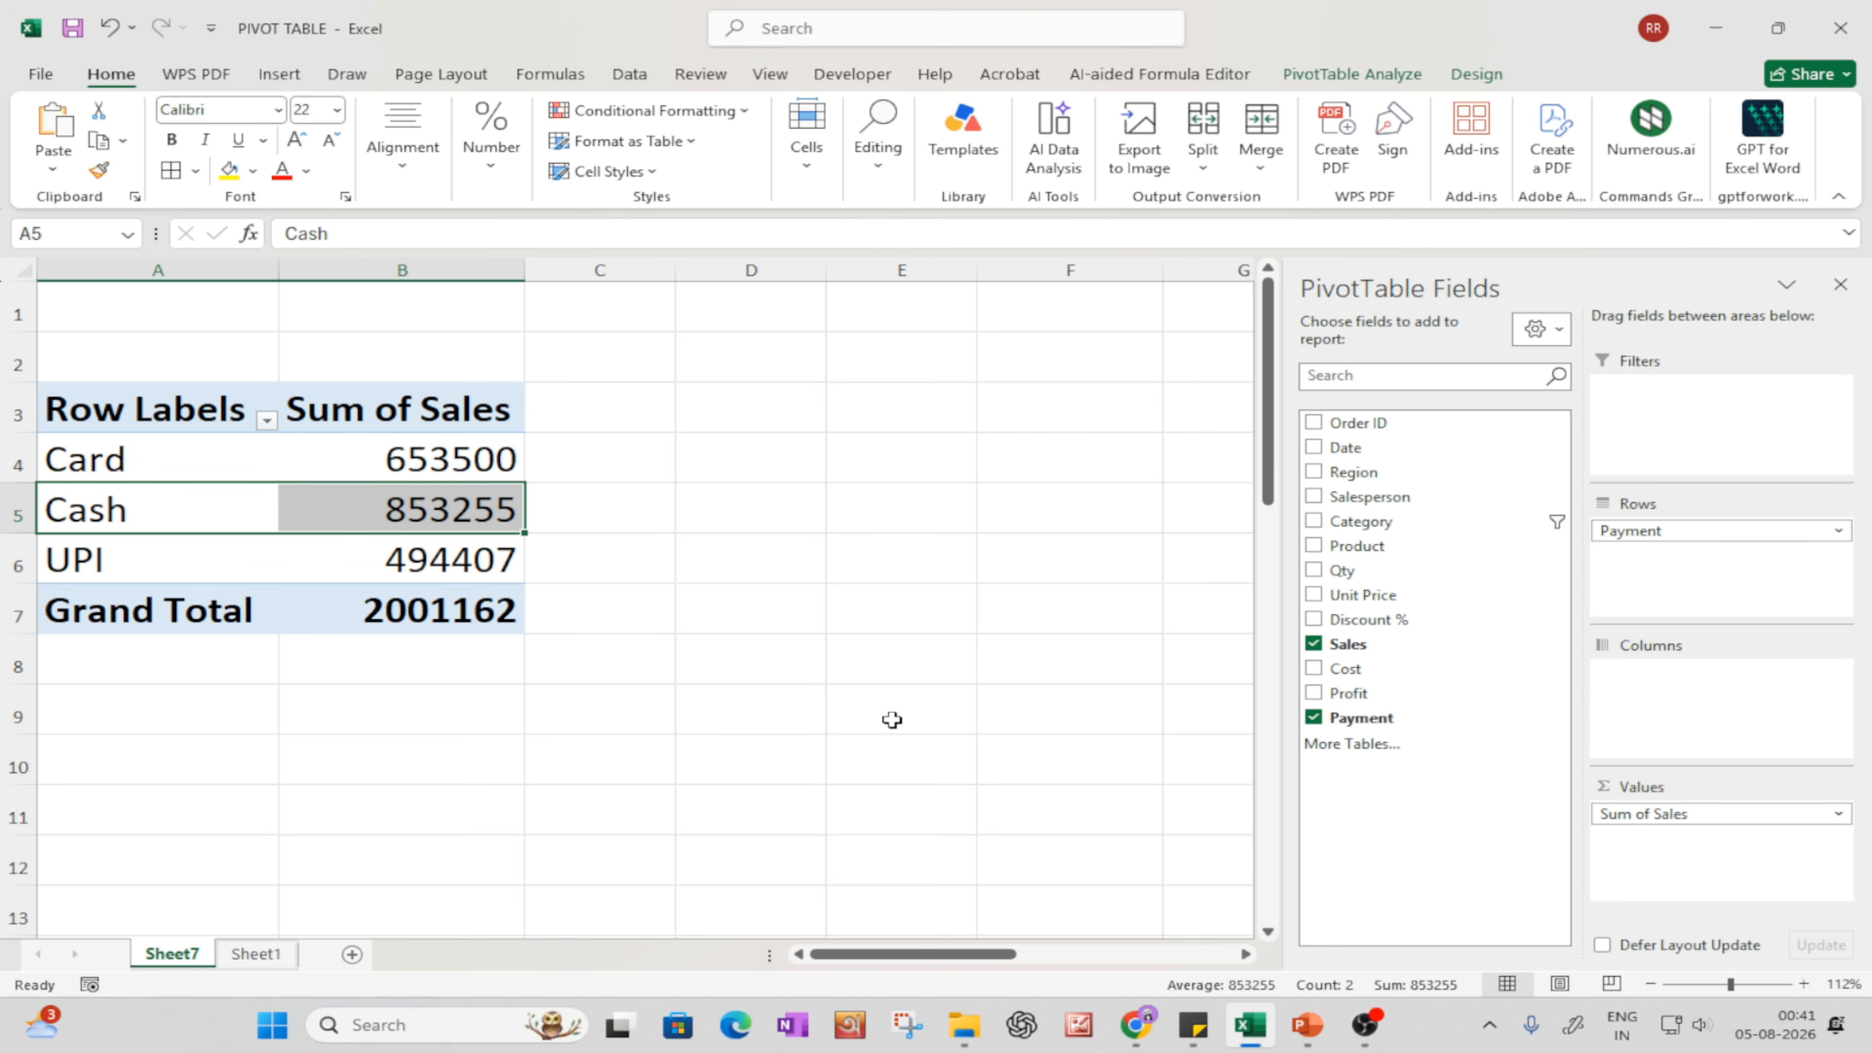
# - Remove Sales and Payment from the PivotTable, then advance the PowerPoint slide show to practice questions 6 to 15
pyautogui.click(1313, 644)
pyautogui.click(1313, 717)
pyautogui.moveTo(1309, 1023)
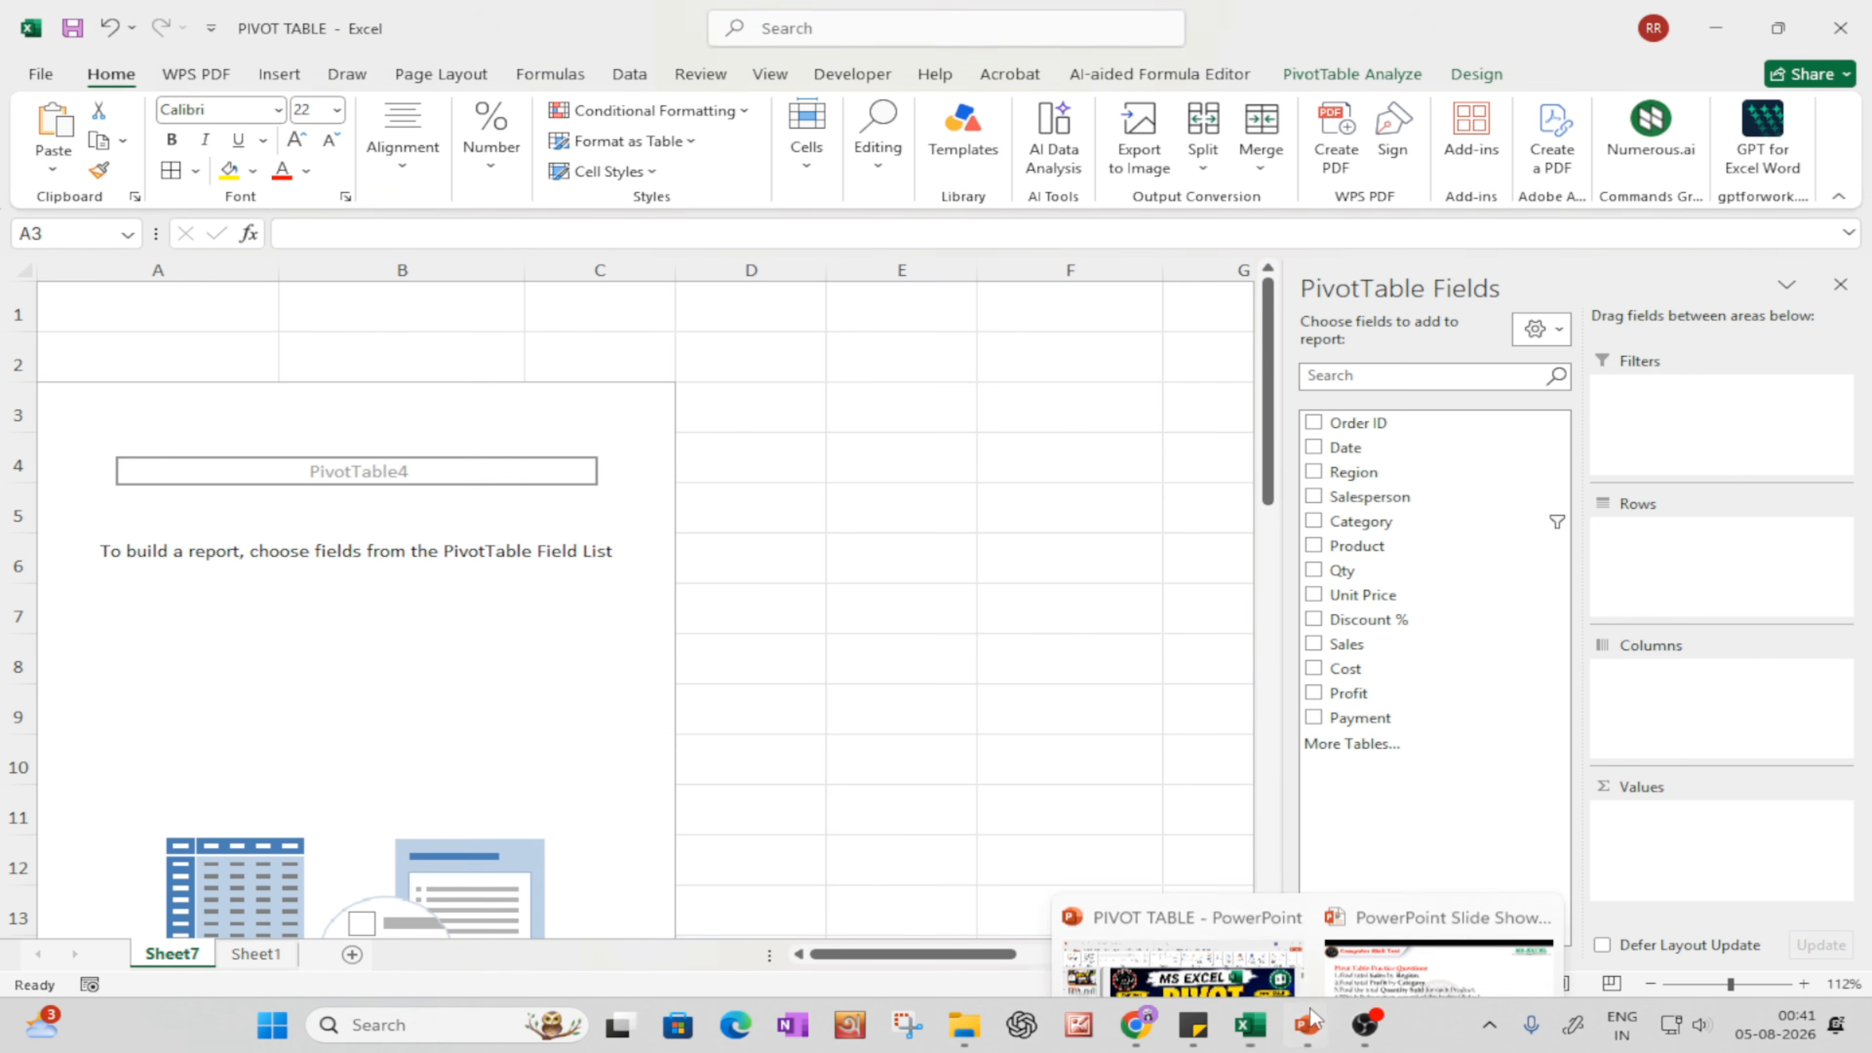
pyautogui.click(1349, 972)
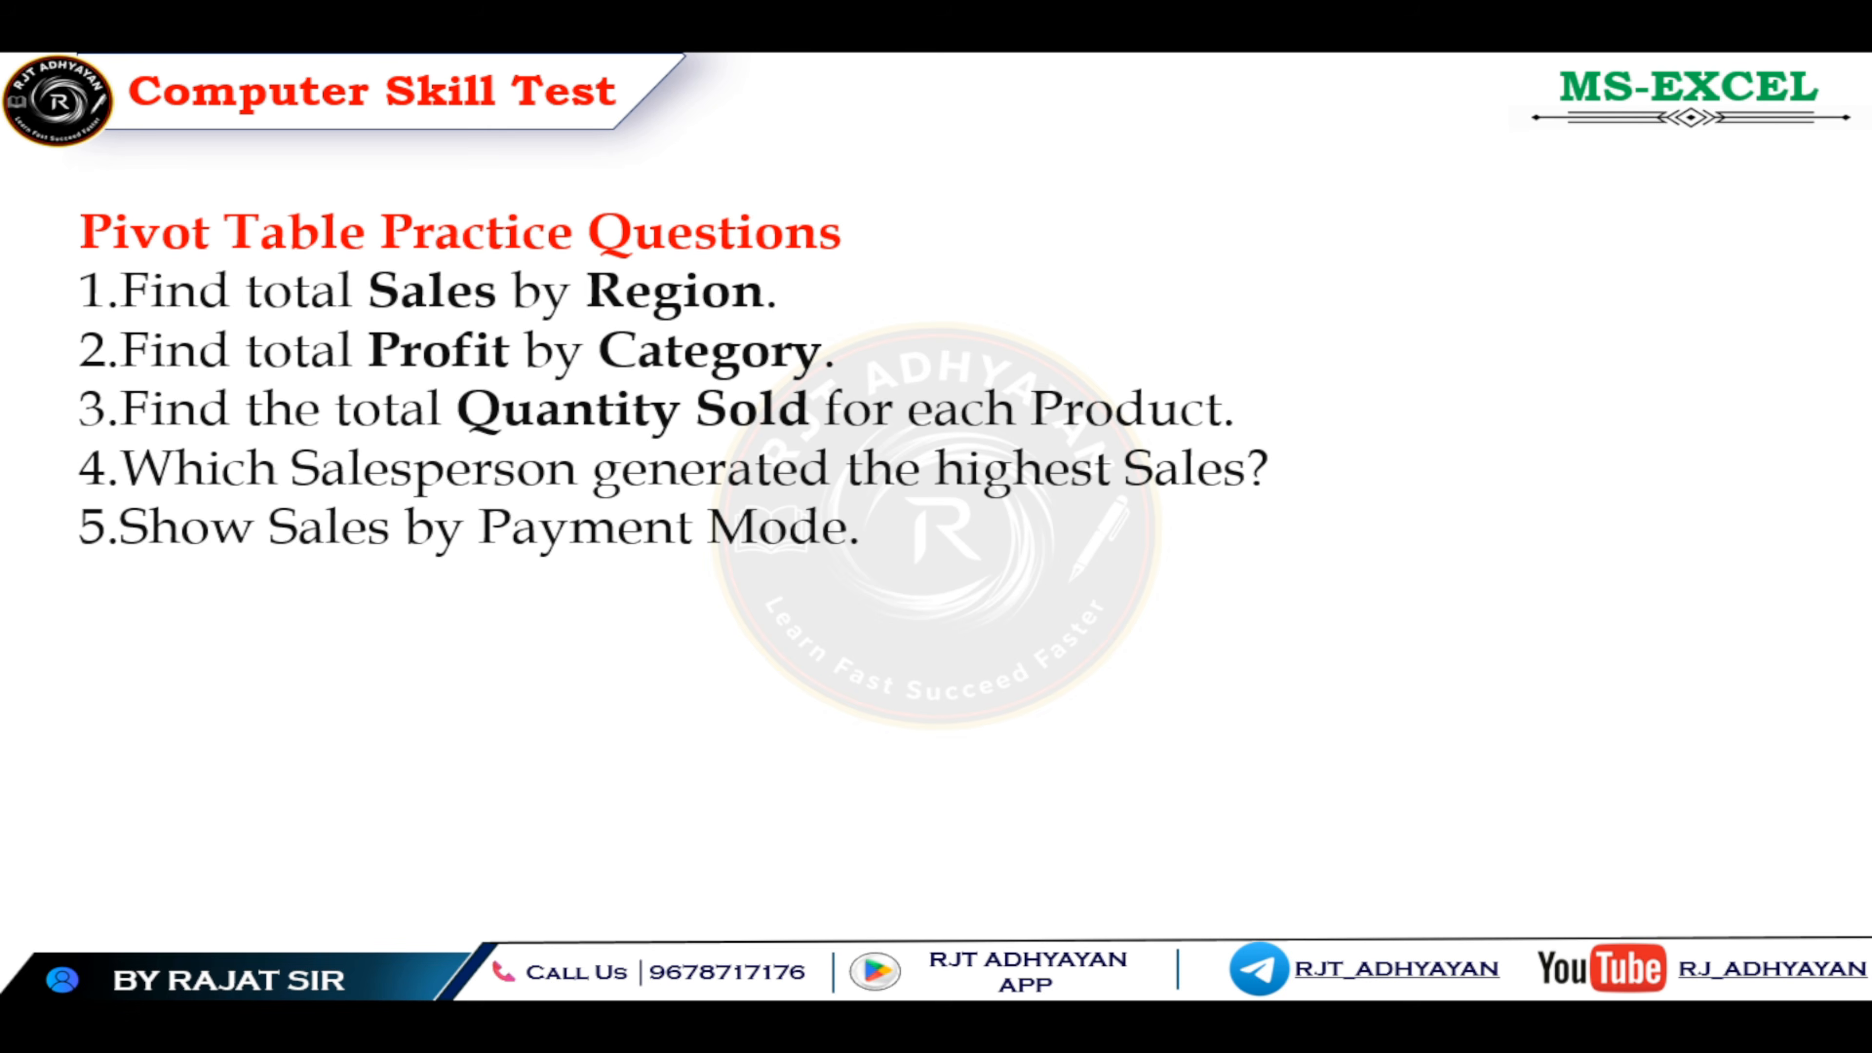
pyautogui.click(324, 835)
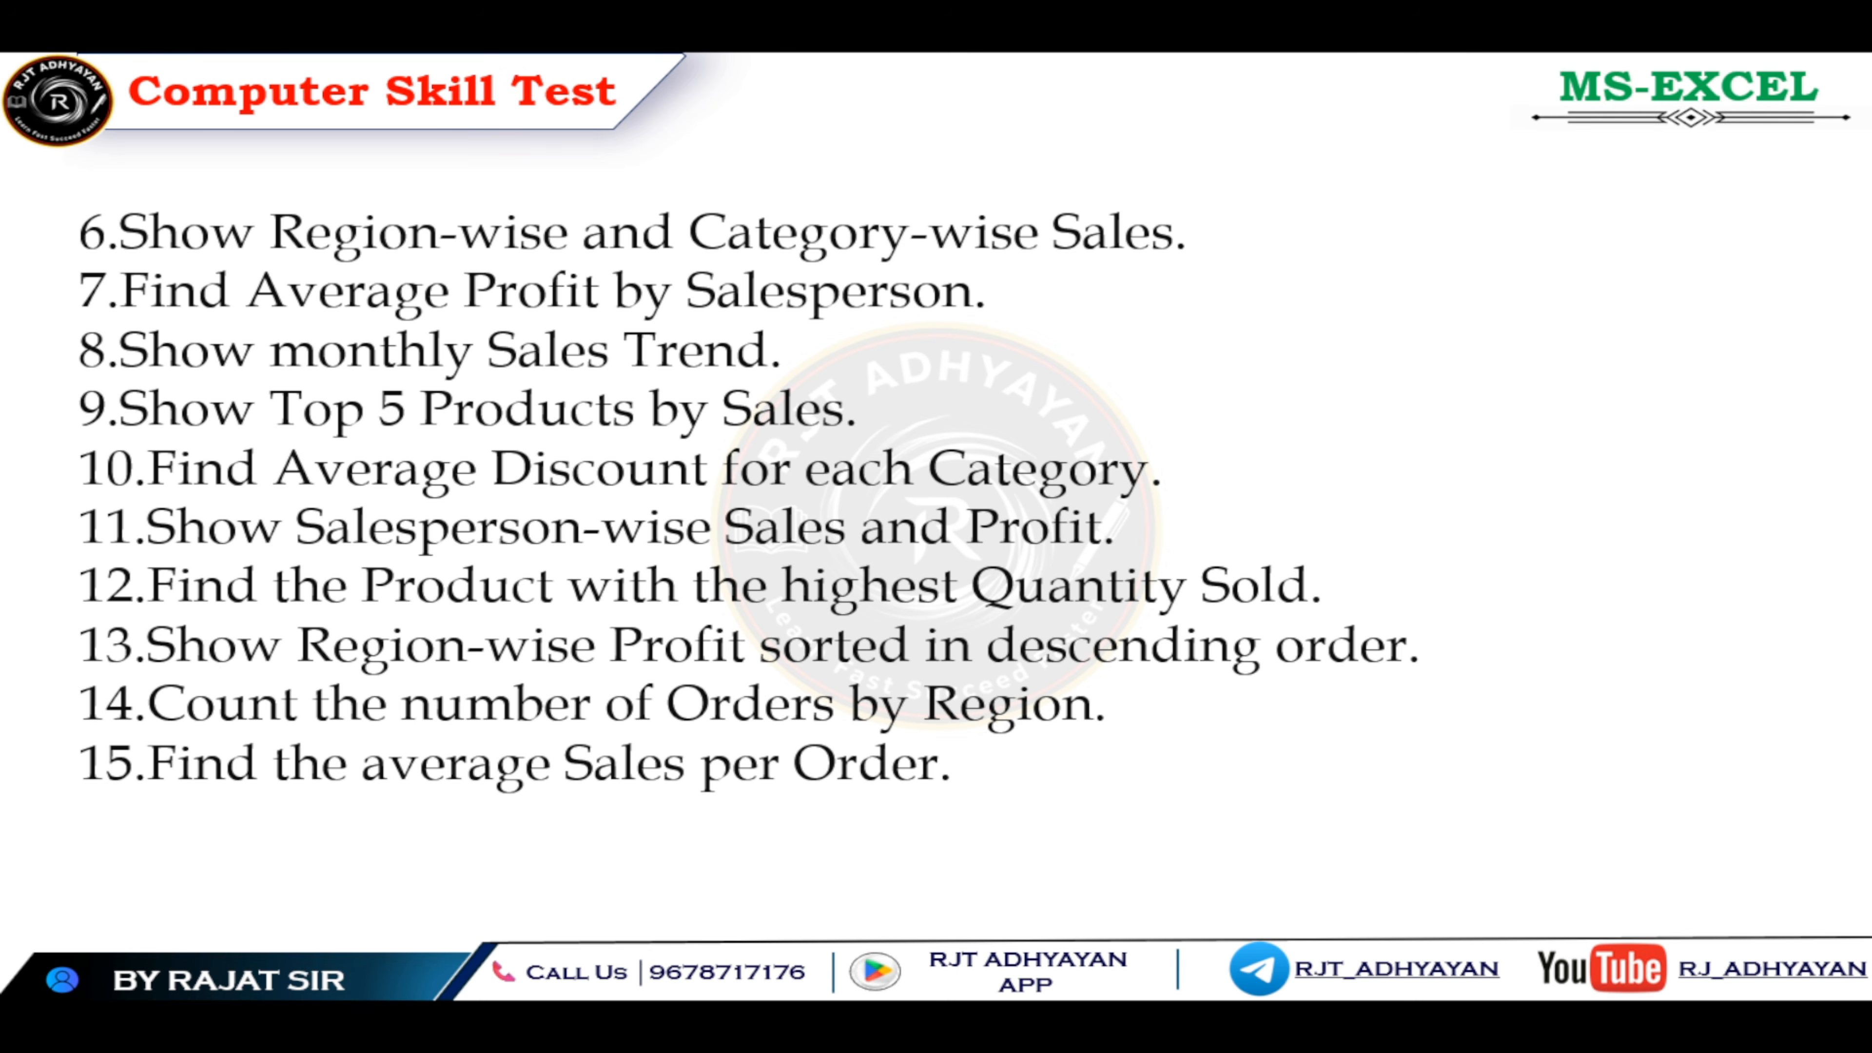
# - Back in Excel, build the PivotTable with Region in rows, Category in columns and Sum of Sales as values
pyautogui.hotkey('alt', 'Tab')
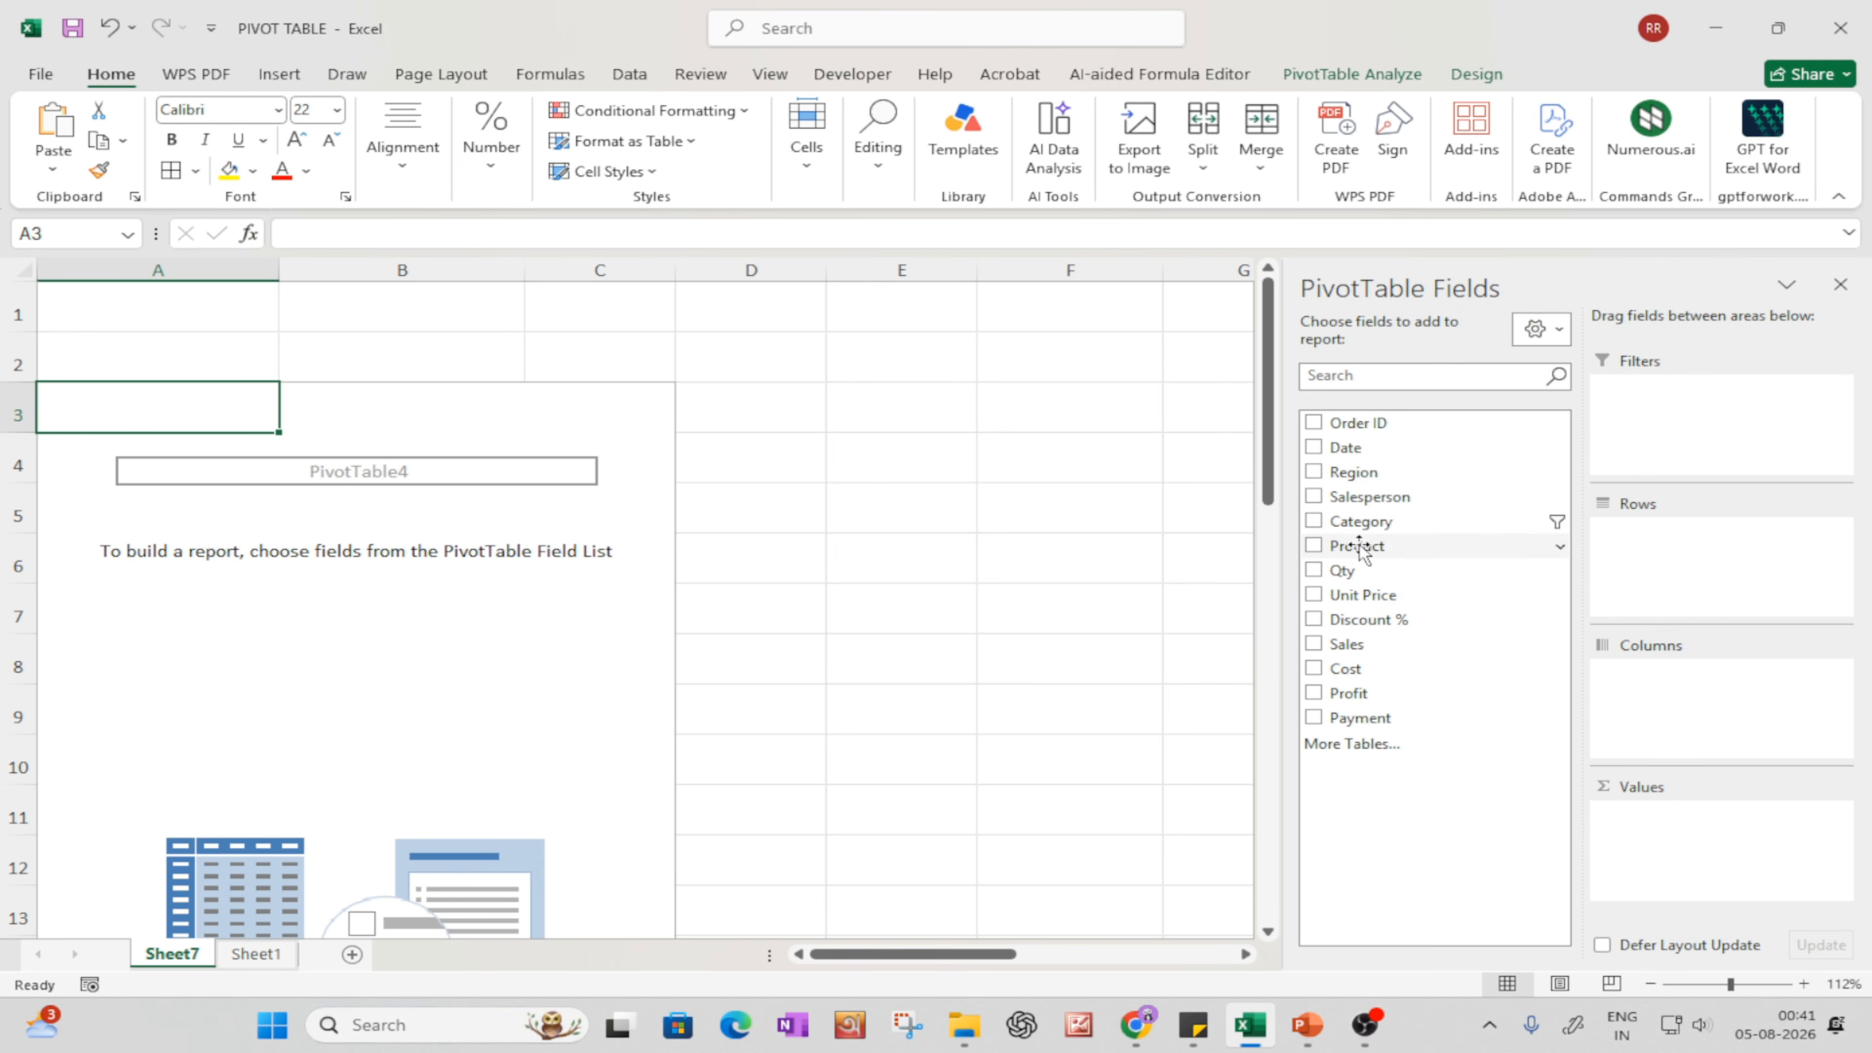
pyautogui.moveTo(1412, 481); pyautogui.dragTo(1614, 525)
pyautogui.moveTo(1390, 525); pyautogui.dragTo(1659, 702)
pyautogui.moveTo(1351, 644); pyautogui.dragTo(1633, 829)
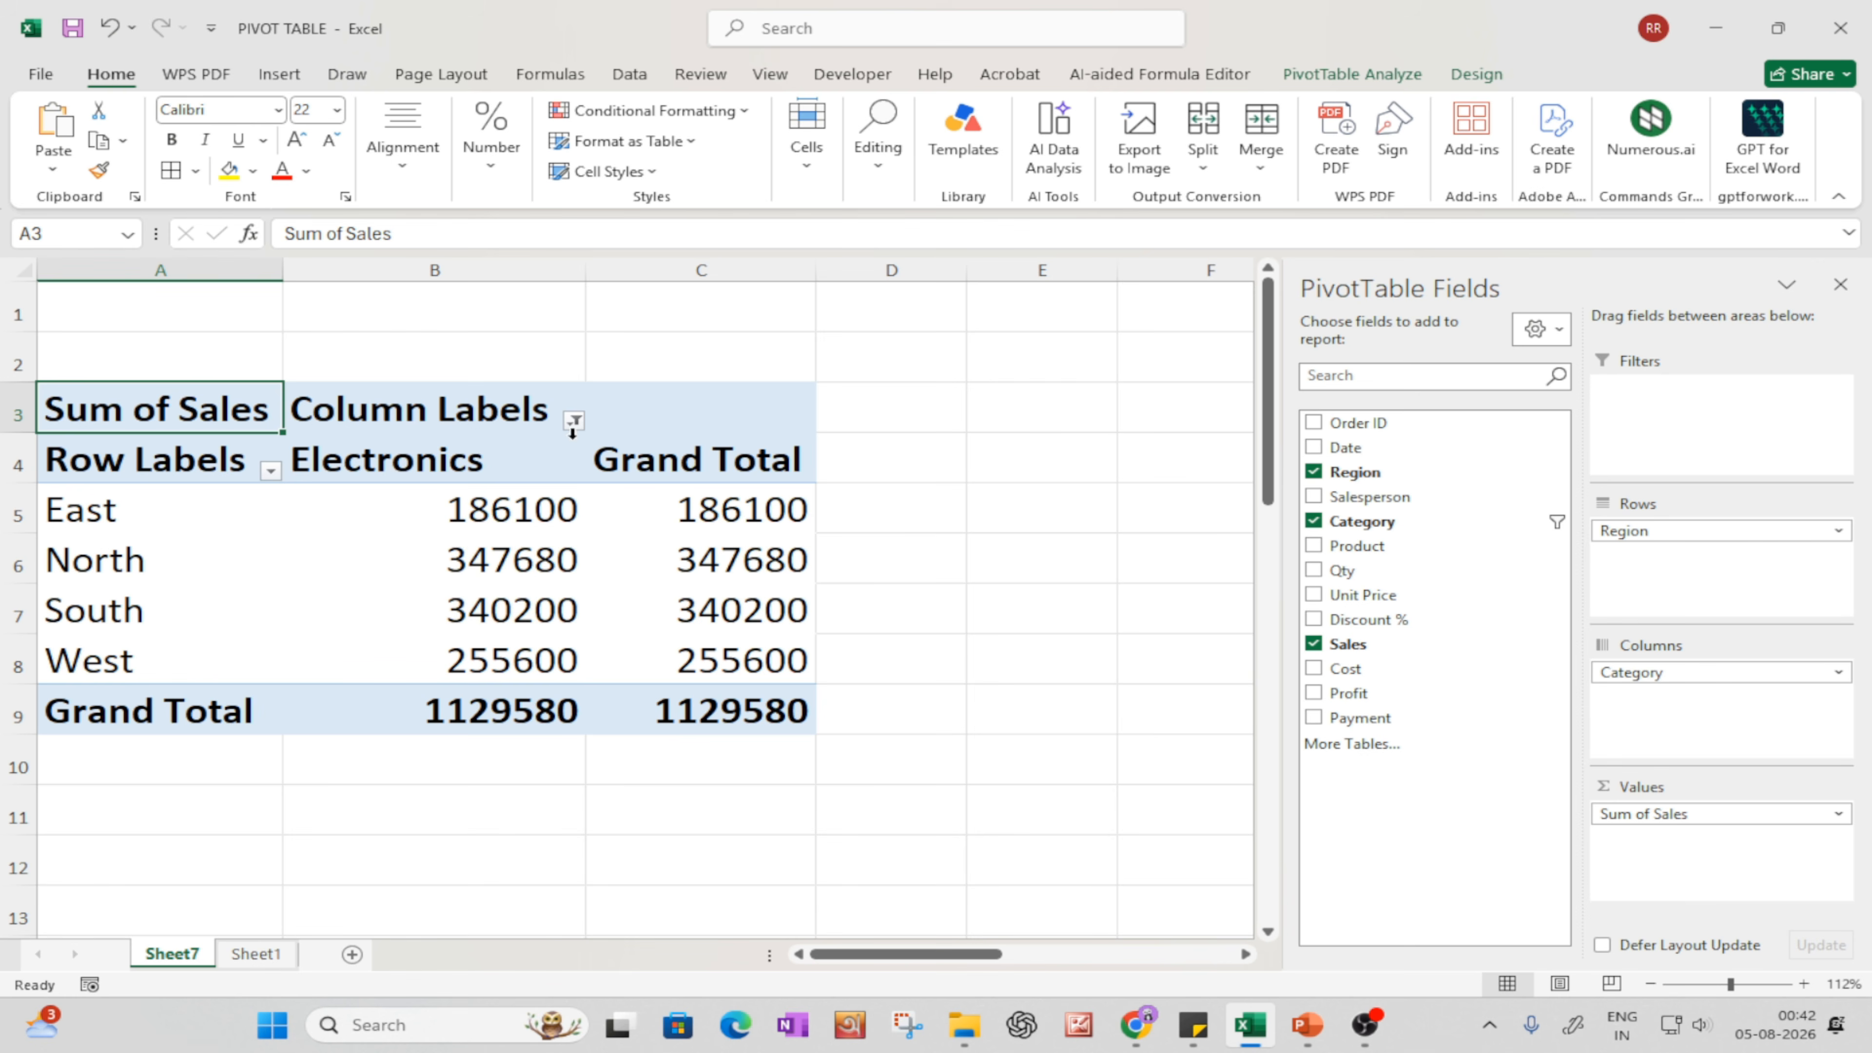
# - Filter the PivotTable's Category columns to show only Furniture instead of Electronics
pyautogui.click(573, 419)
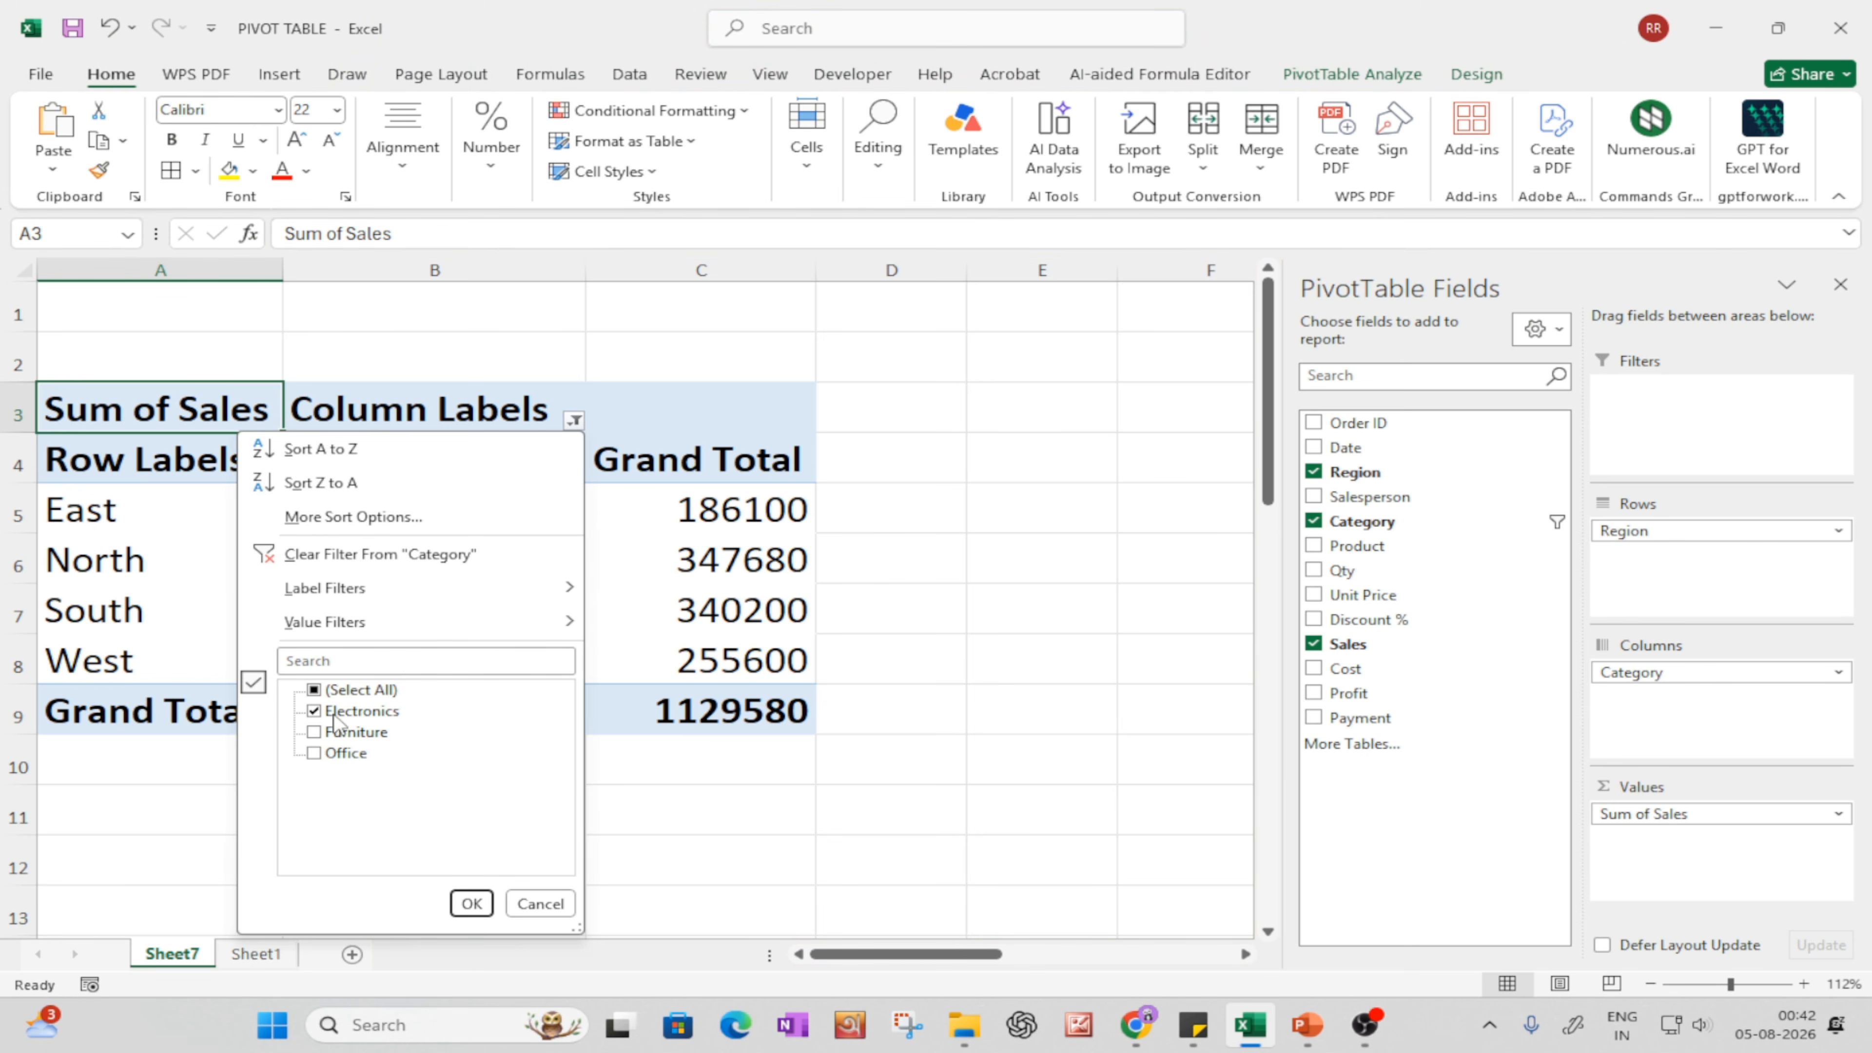
pyautogui.click(346, 711)
pyautogui.click(319, 732)
pyautogui.click(472, 904)
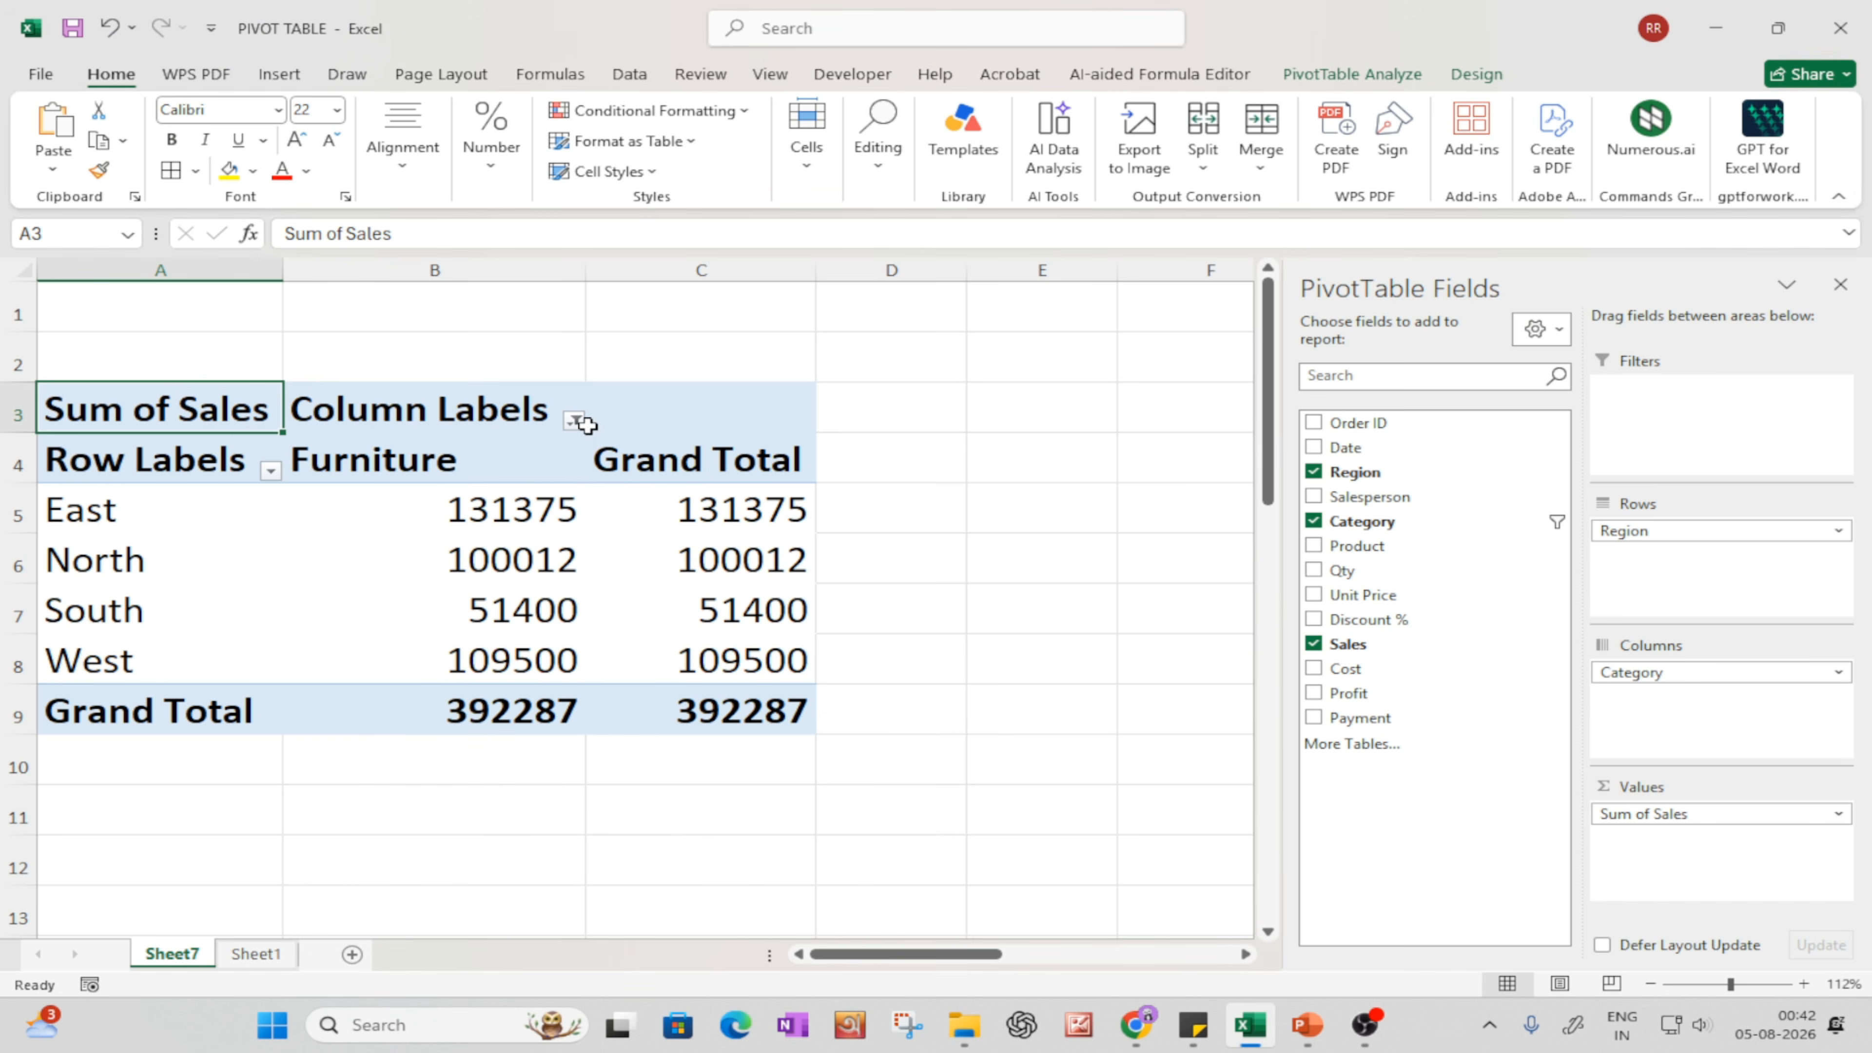
pyautogui.click(573, 420)
pyautogui.click(314, 732)
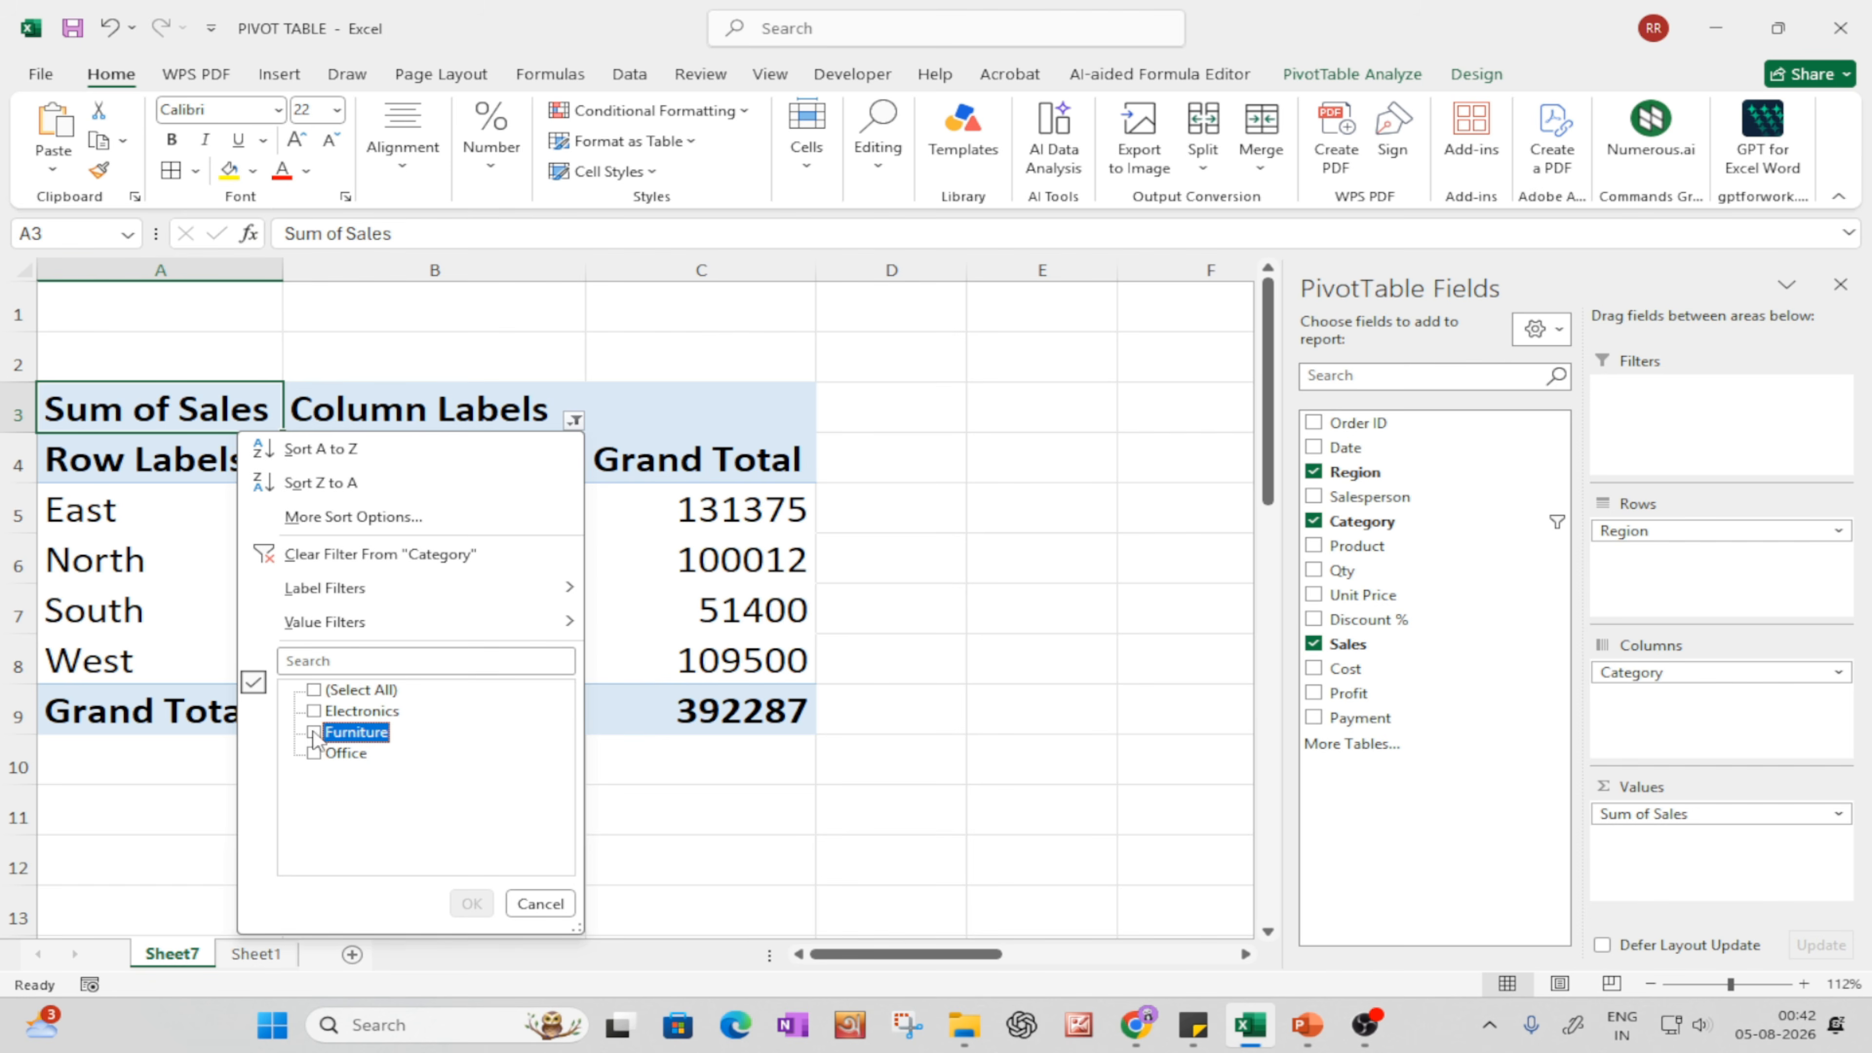
pyautogui.click(710, 871)
# - Move Category from columns to rows beneath Region and review the Furniture row under East
pyautogui.moveTo(1614, 672); pyautogui.dragTo(1643, 571)
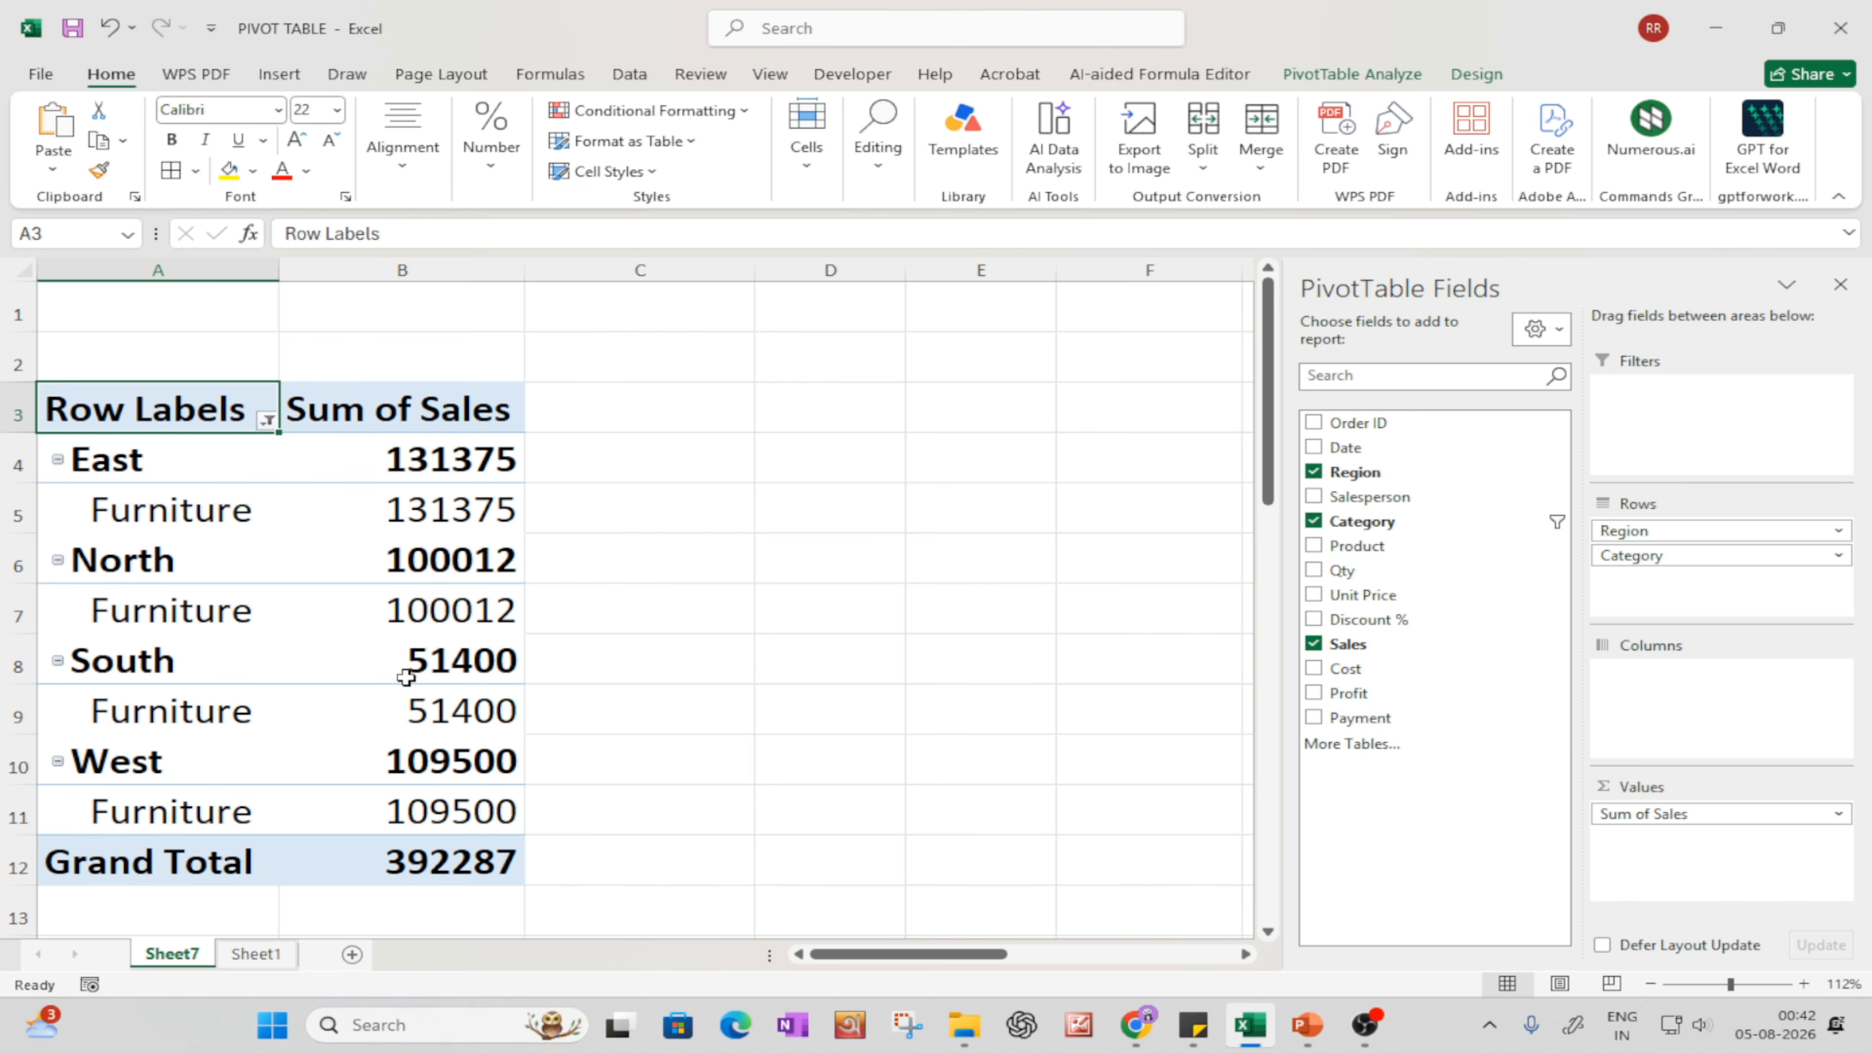
pyautogui.click(96, 466)
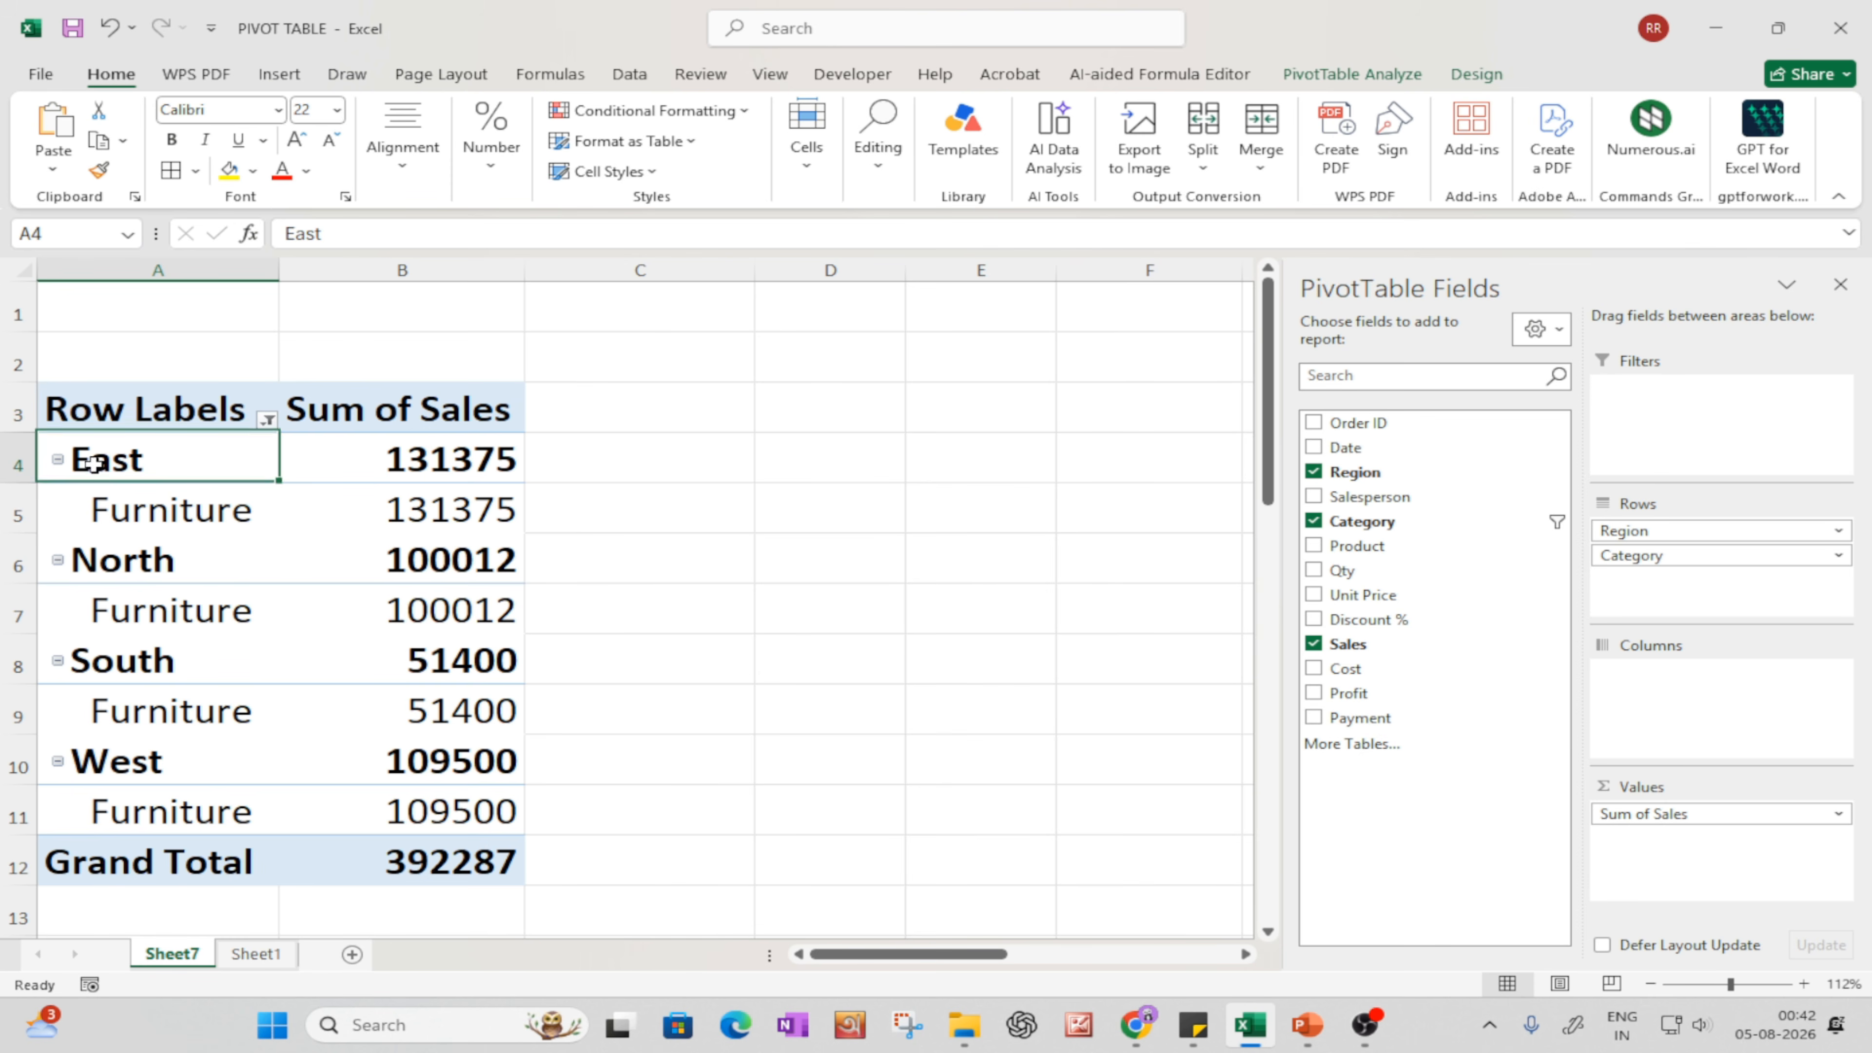
pyautogui.click(124, 495)
pyautogui.click(439, 508)
pyautogui.click(114, 509)
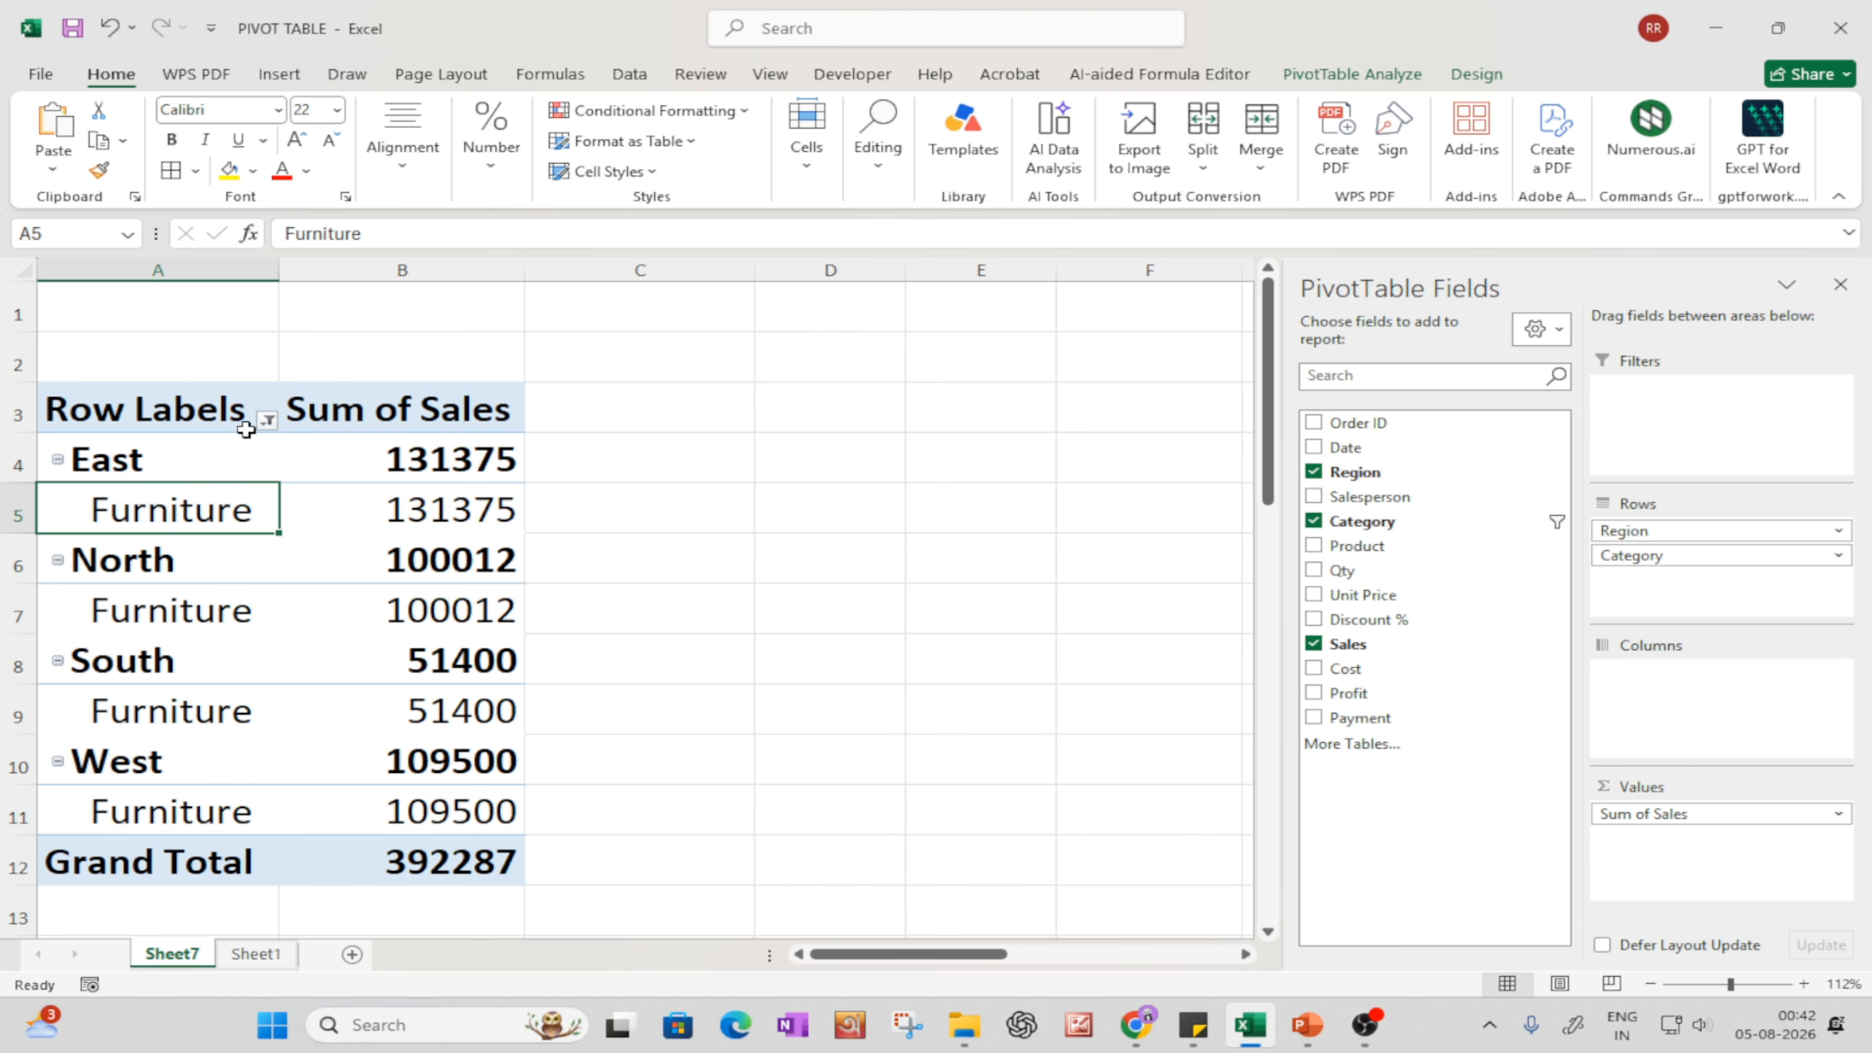
pyautogui.doubleClick(191, 515)
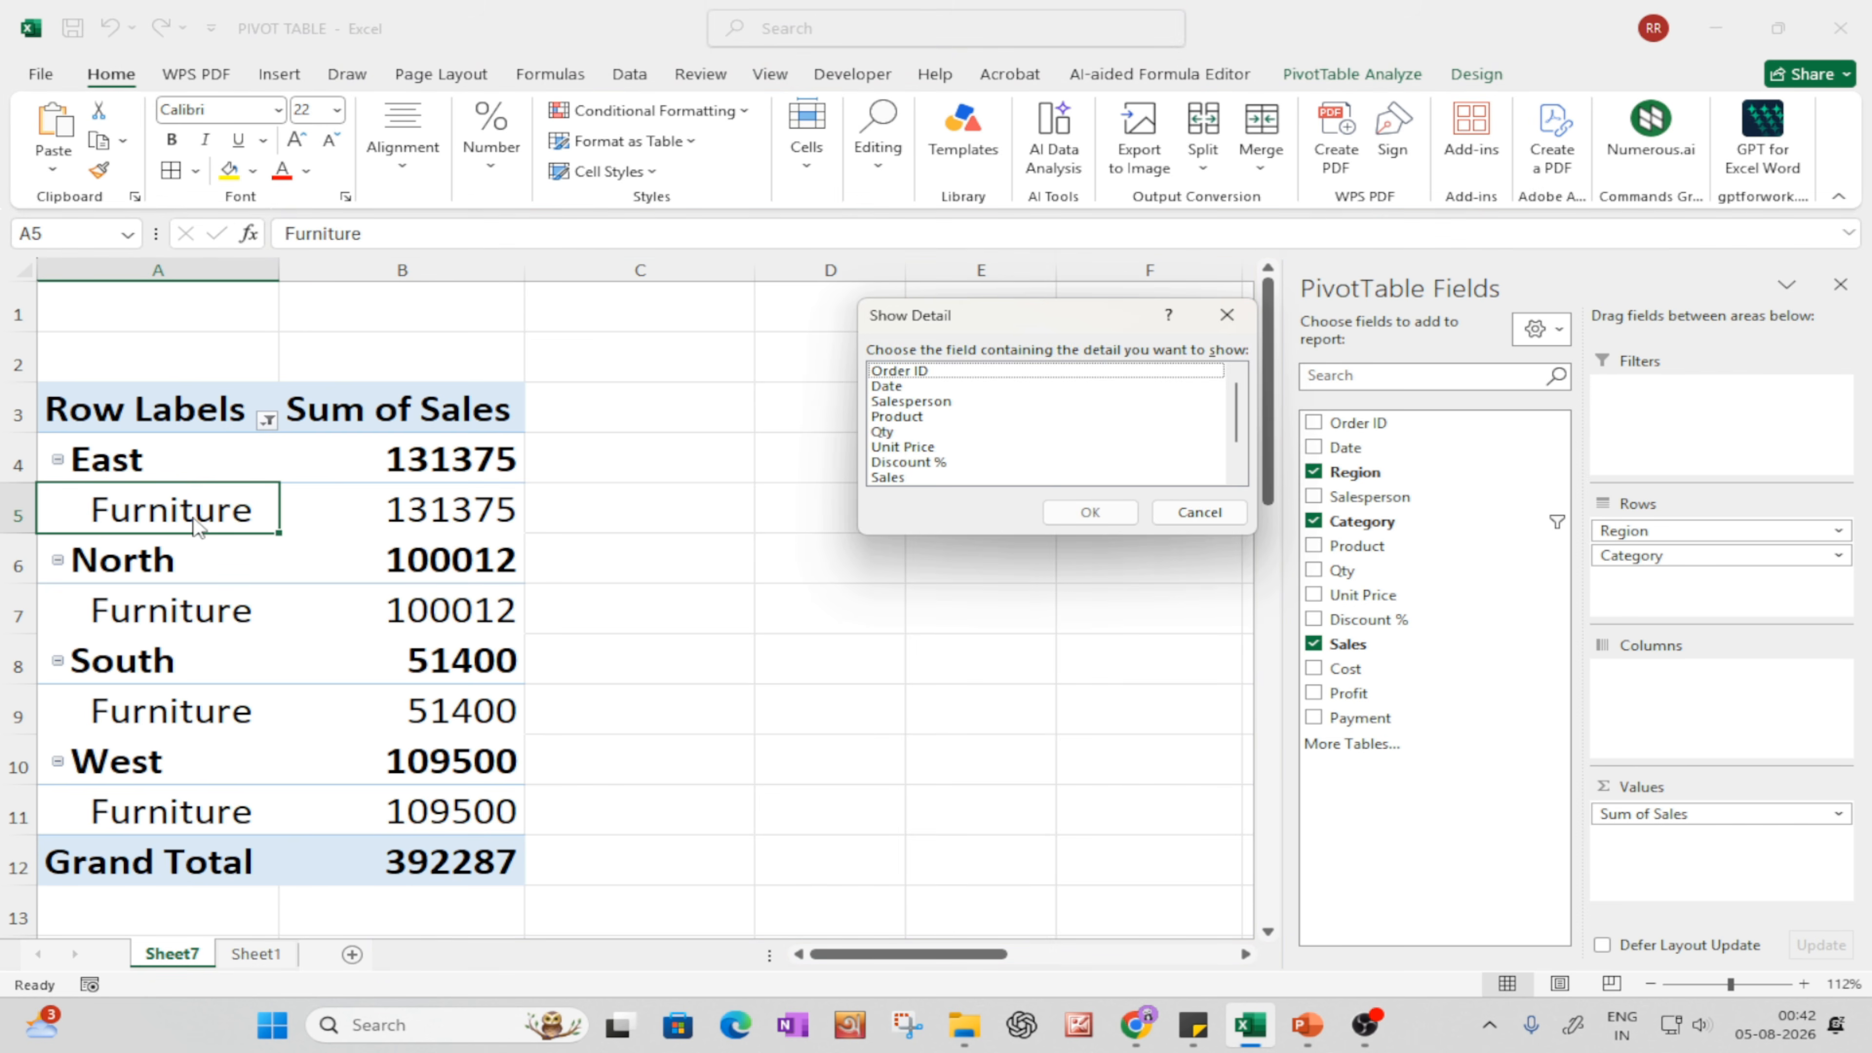
pyautogui.click(1226, 314)
# - Filter the Category rows to show only Electronics instead of Furniture, and review the East and North sales
pyautogui.click(272, 419)
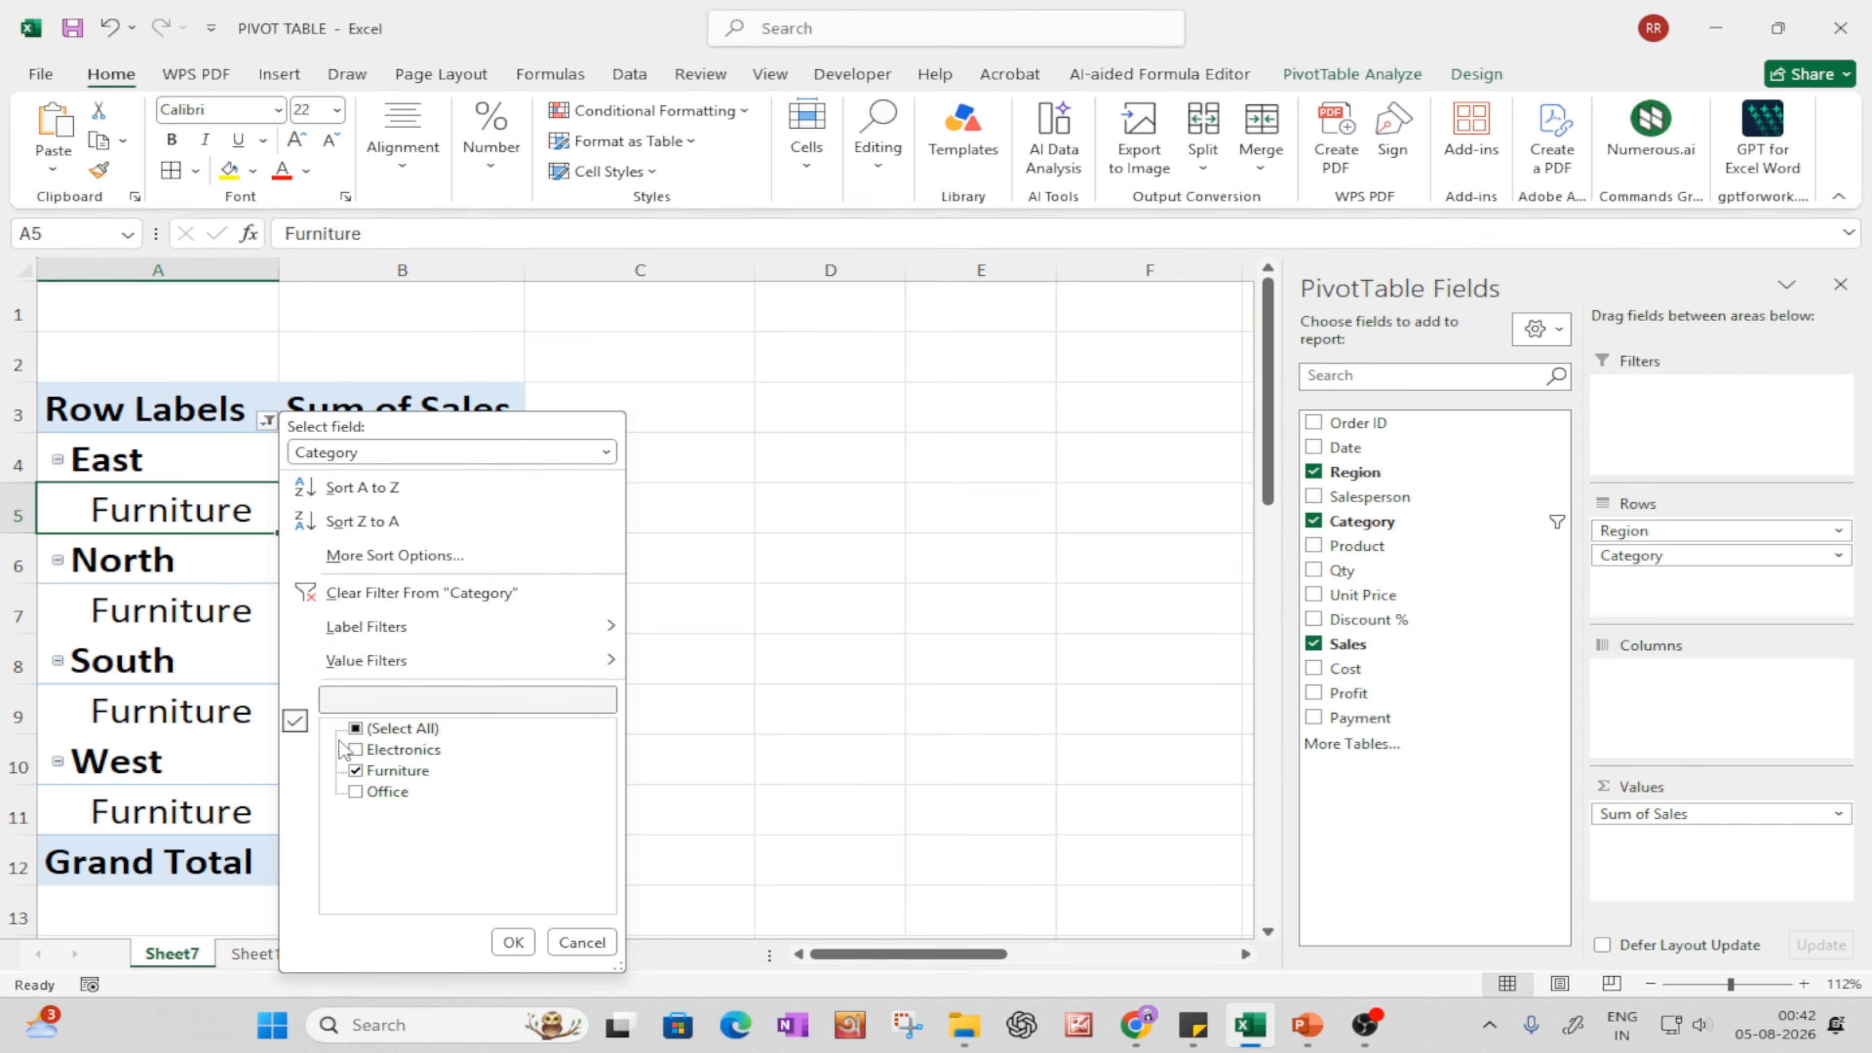
pyautogui.click(356, 771)
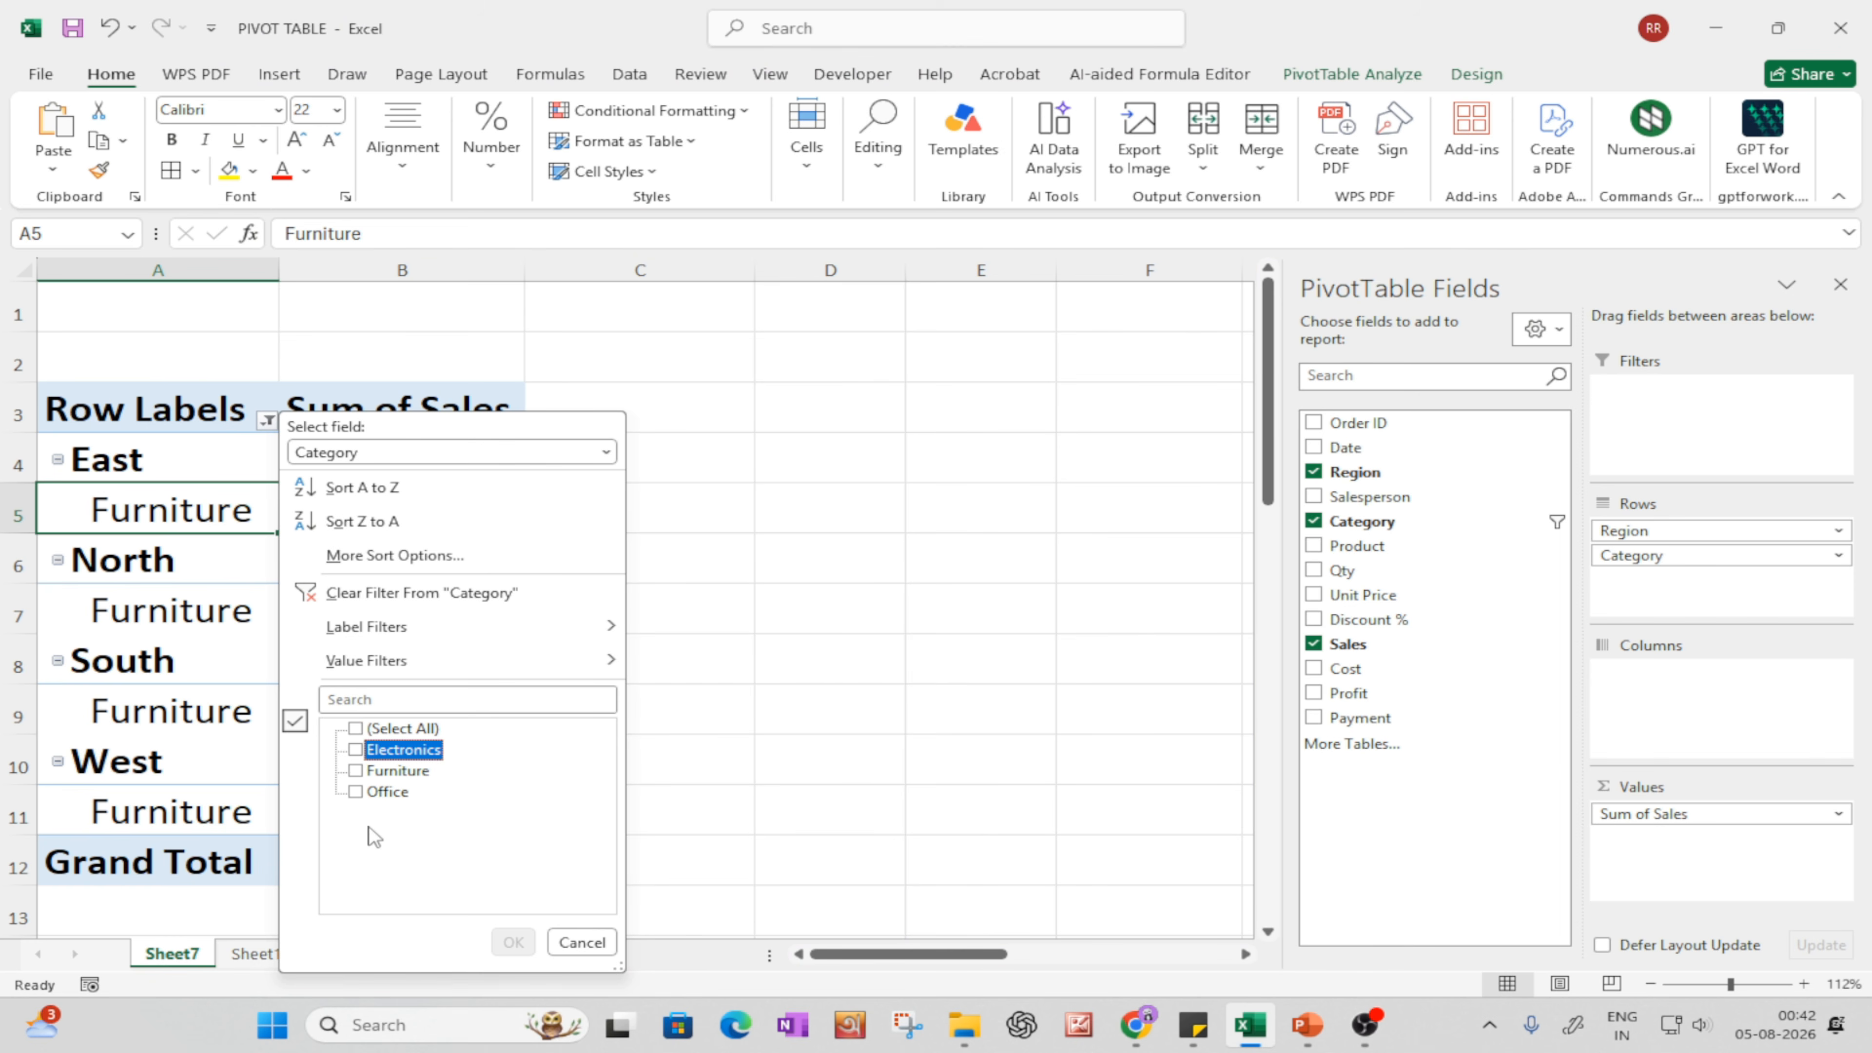
pyautogui.click(356, 749)
pyautogui.click(513, 942)
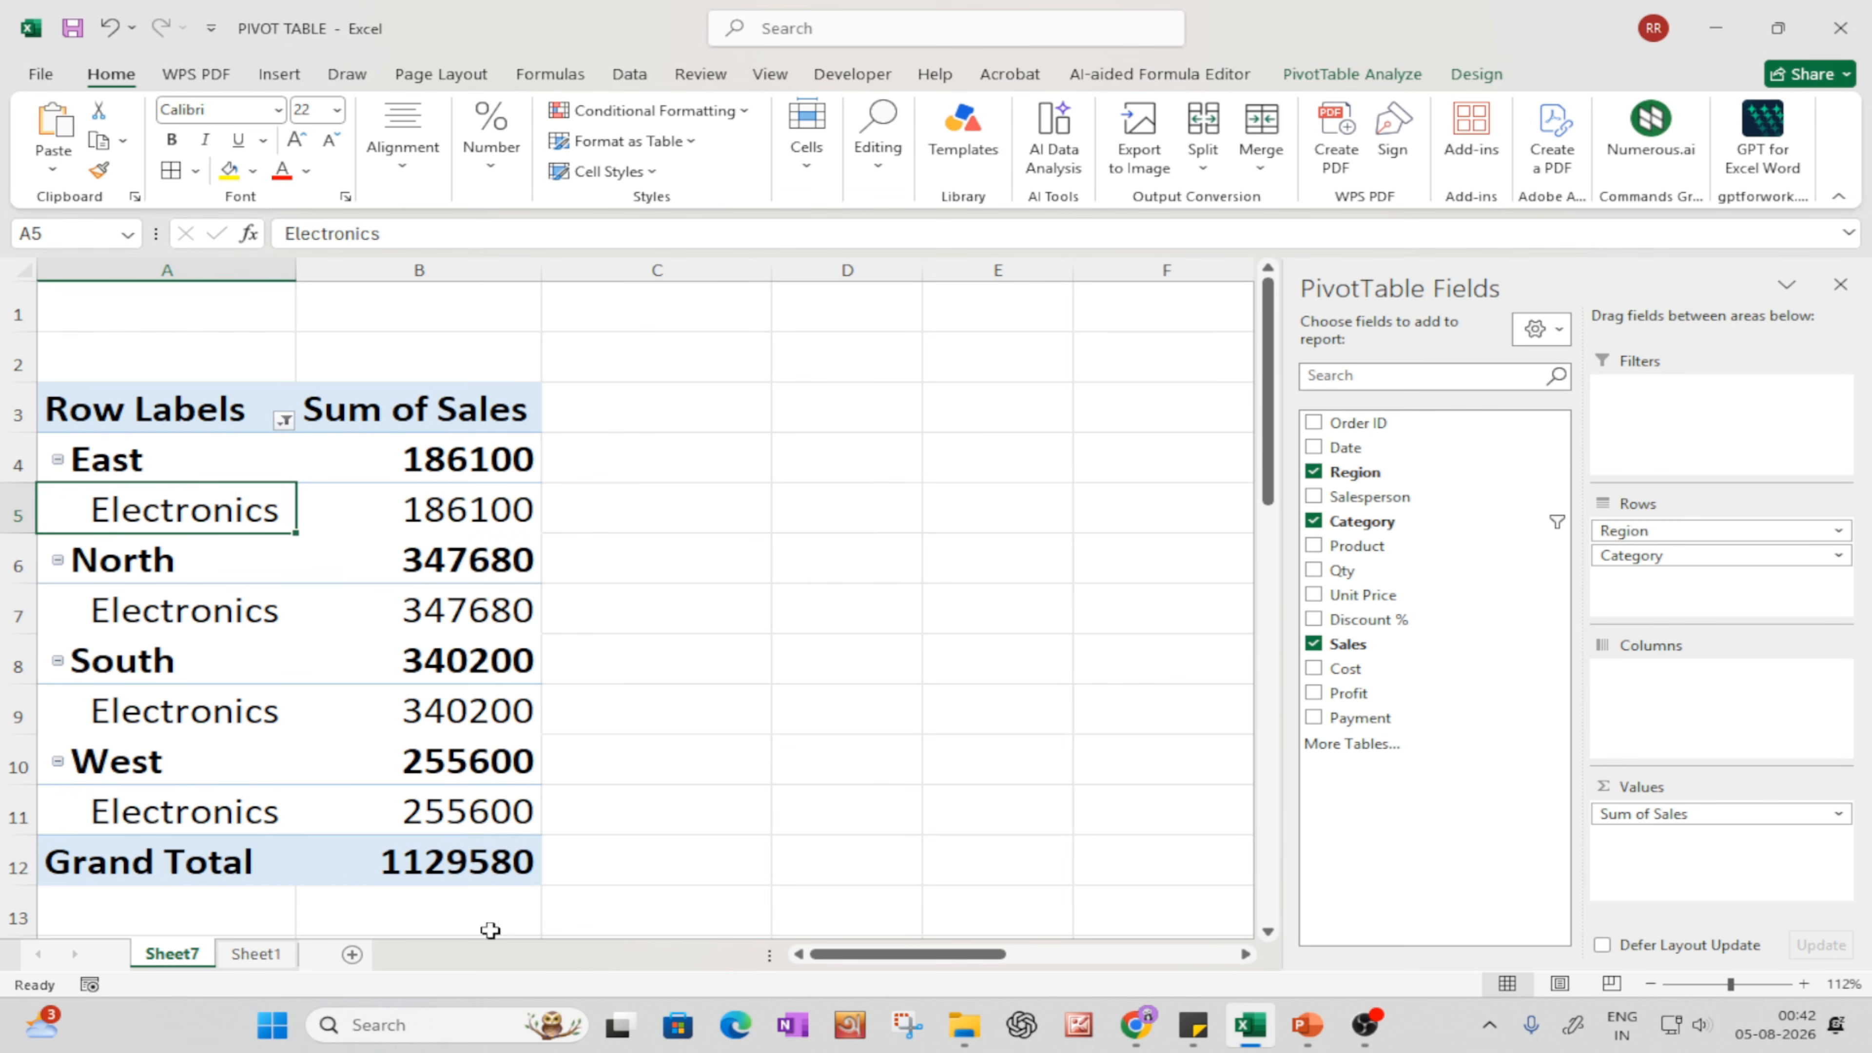
pyautogui.click(479, 522)
pyautogui.click(99, 599)
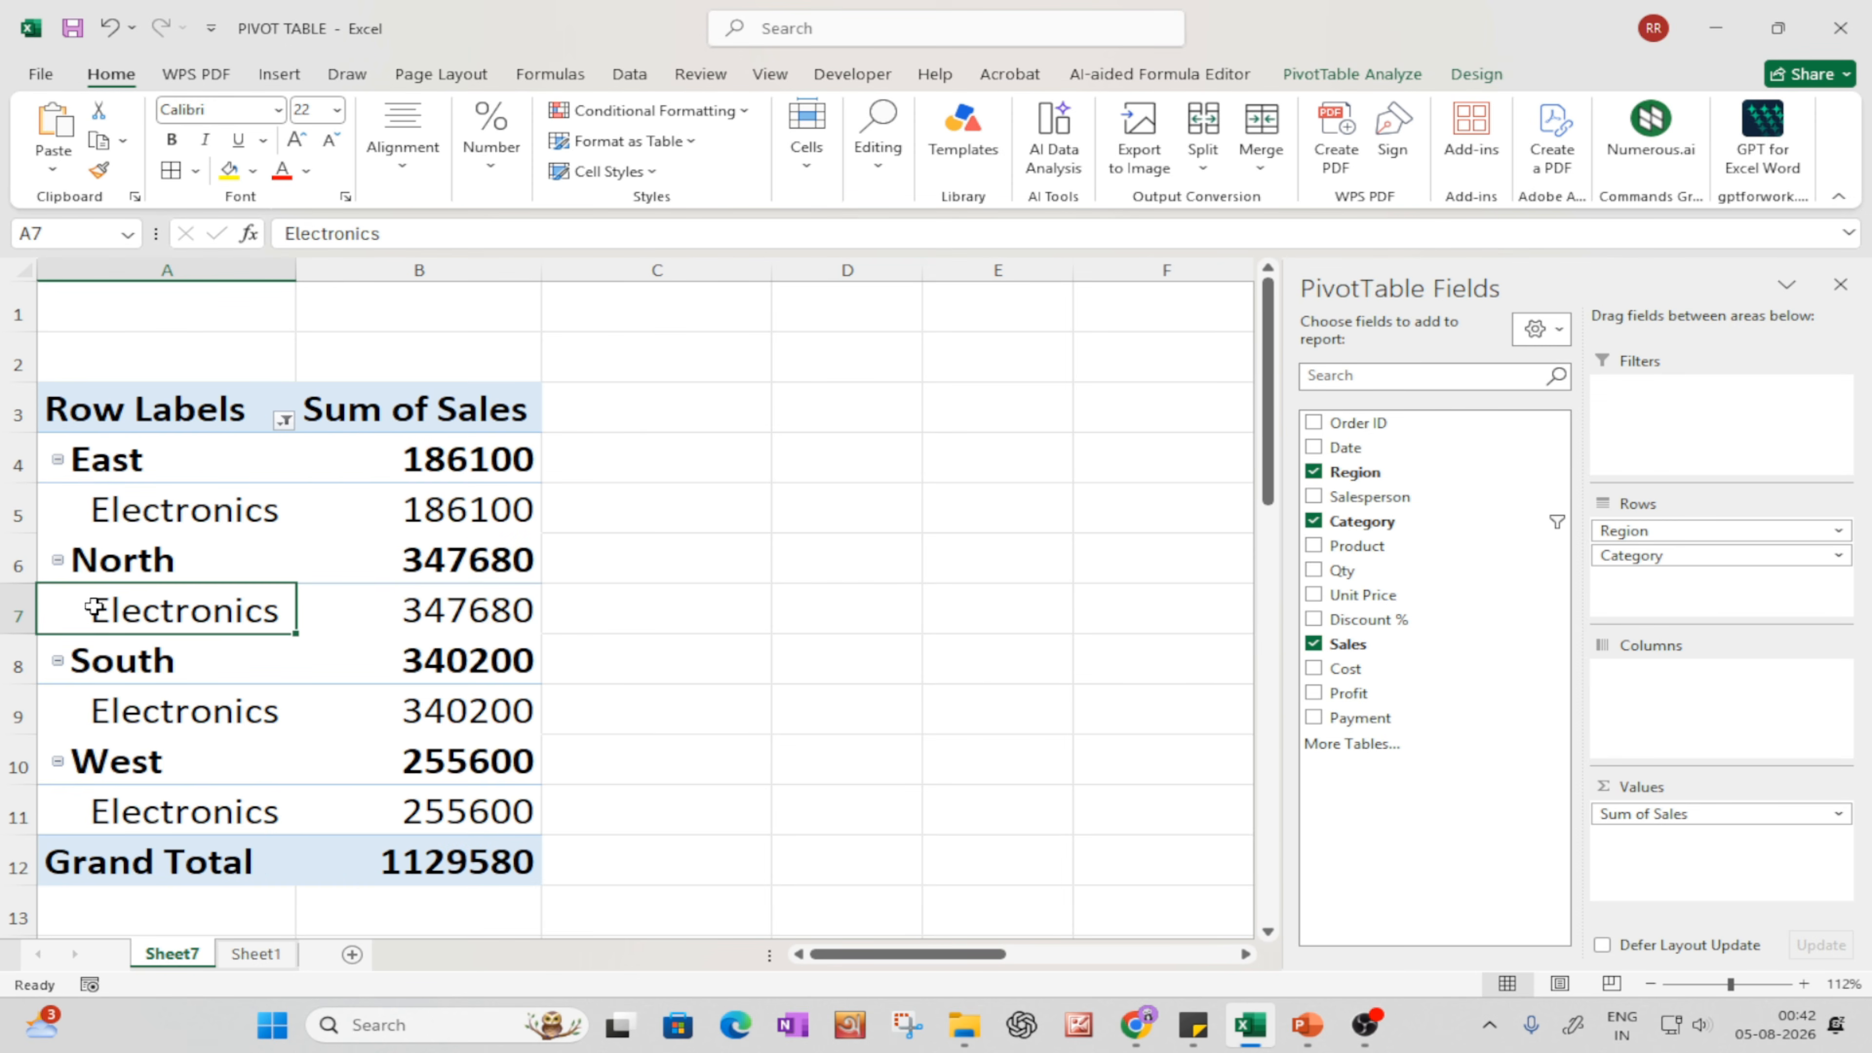
pyautogui.click(492, 623)
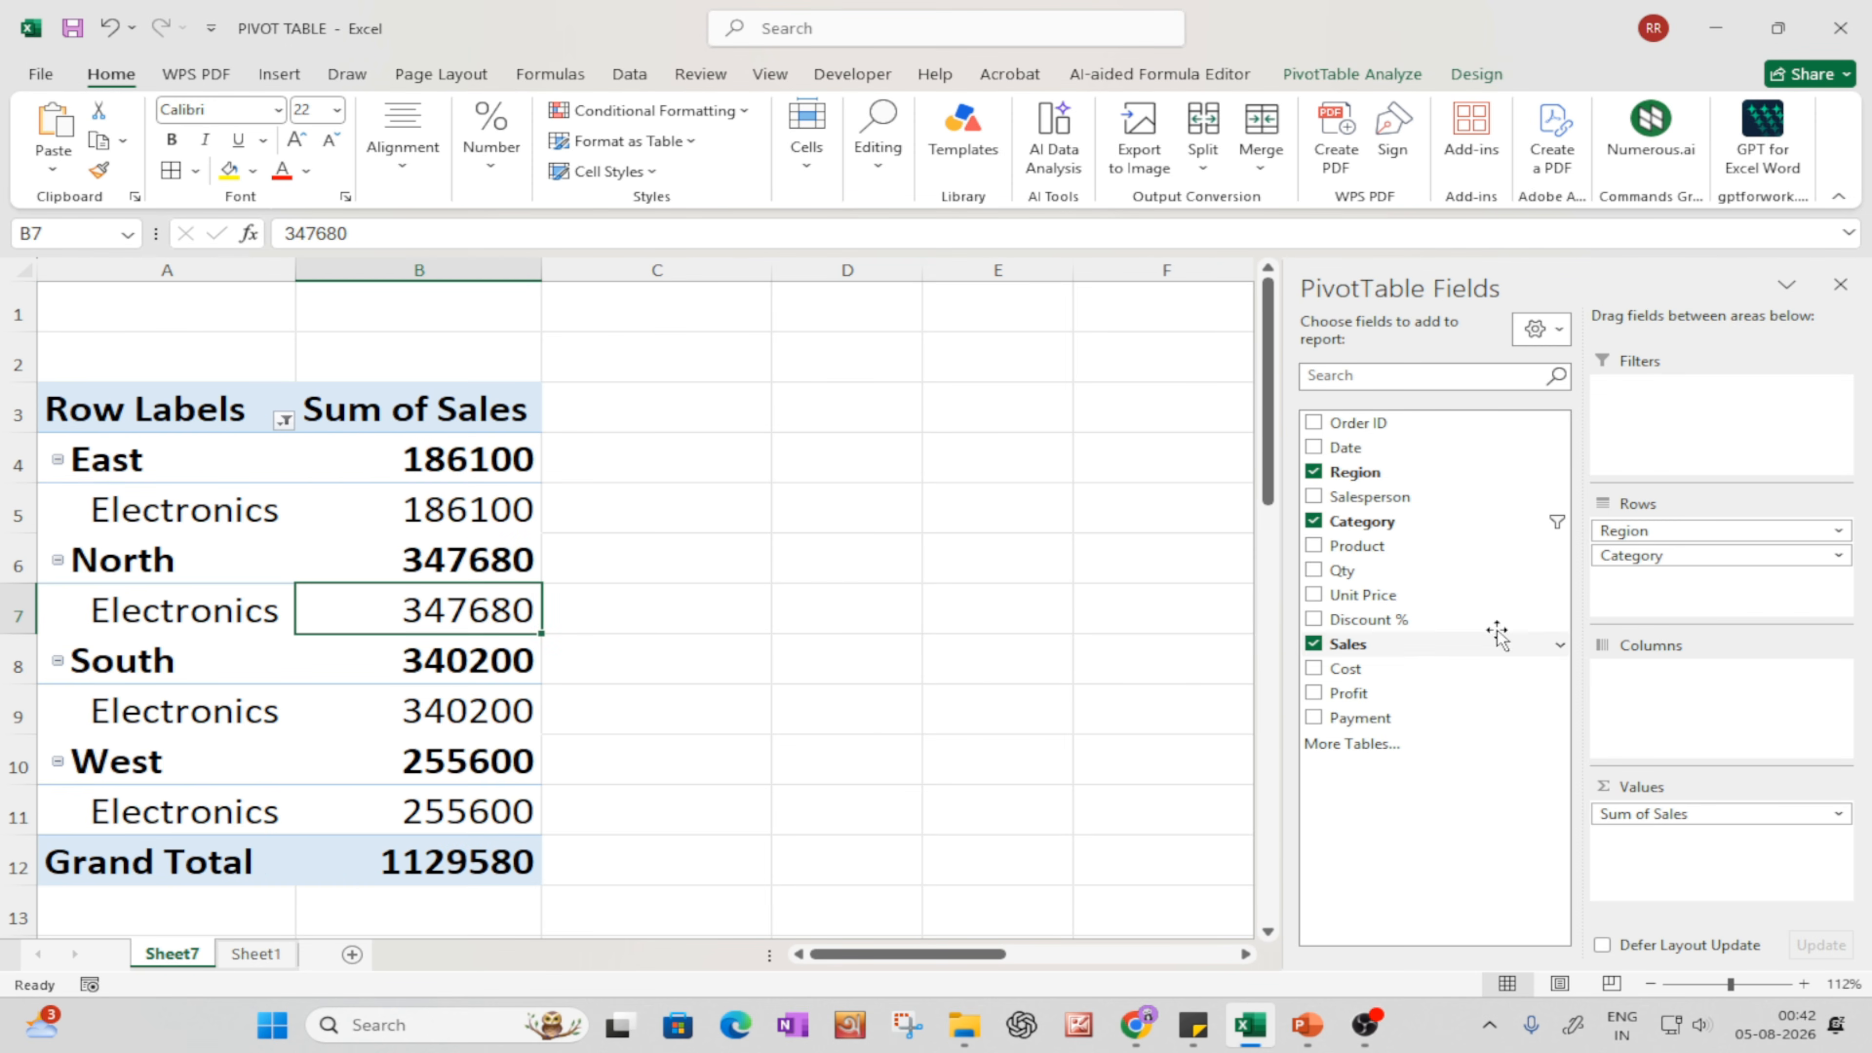
# - Move Category from rows back to the PivotTable's columns, leaving Region in rows
pyautogui.click(1650, 555)
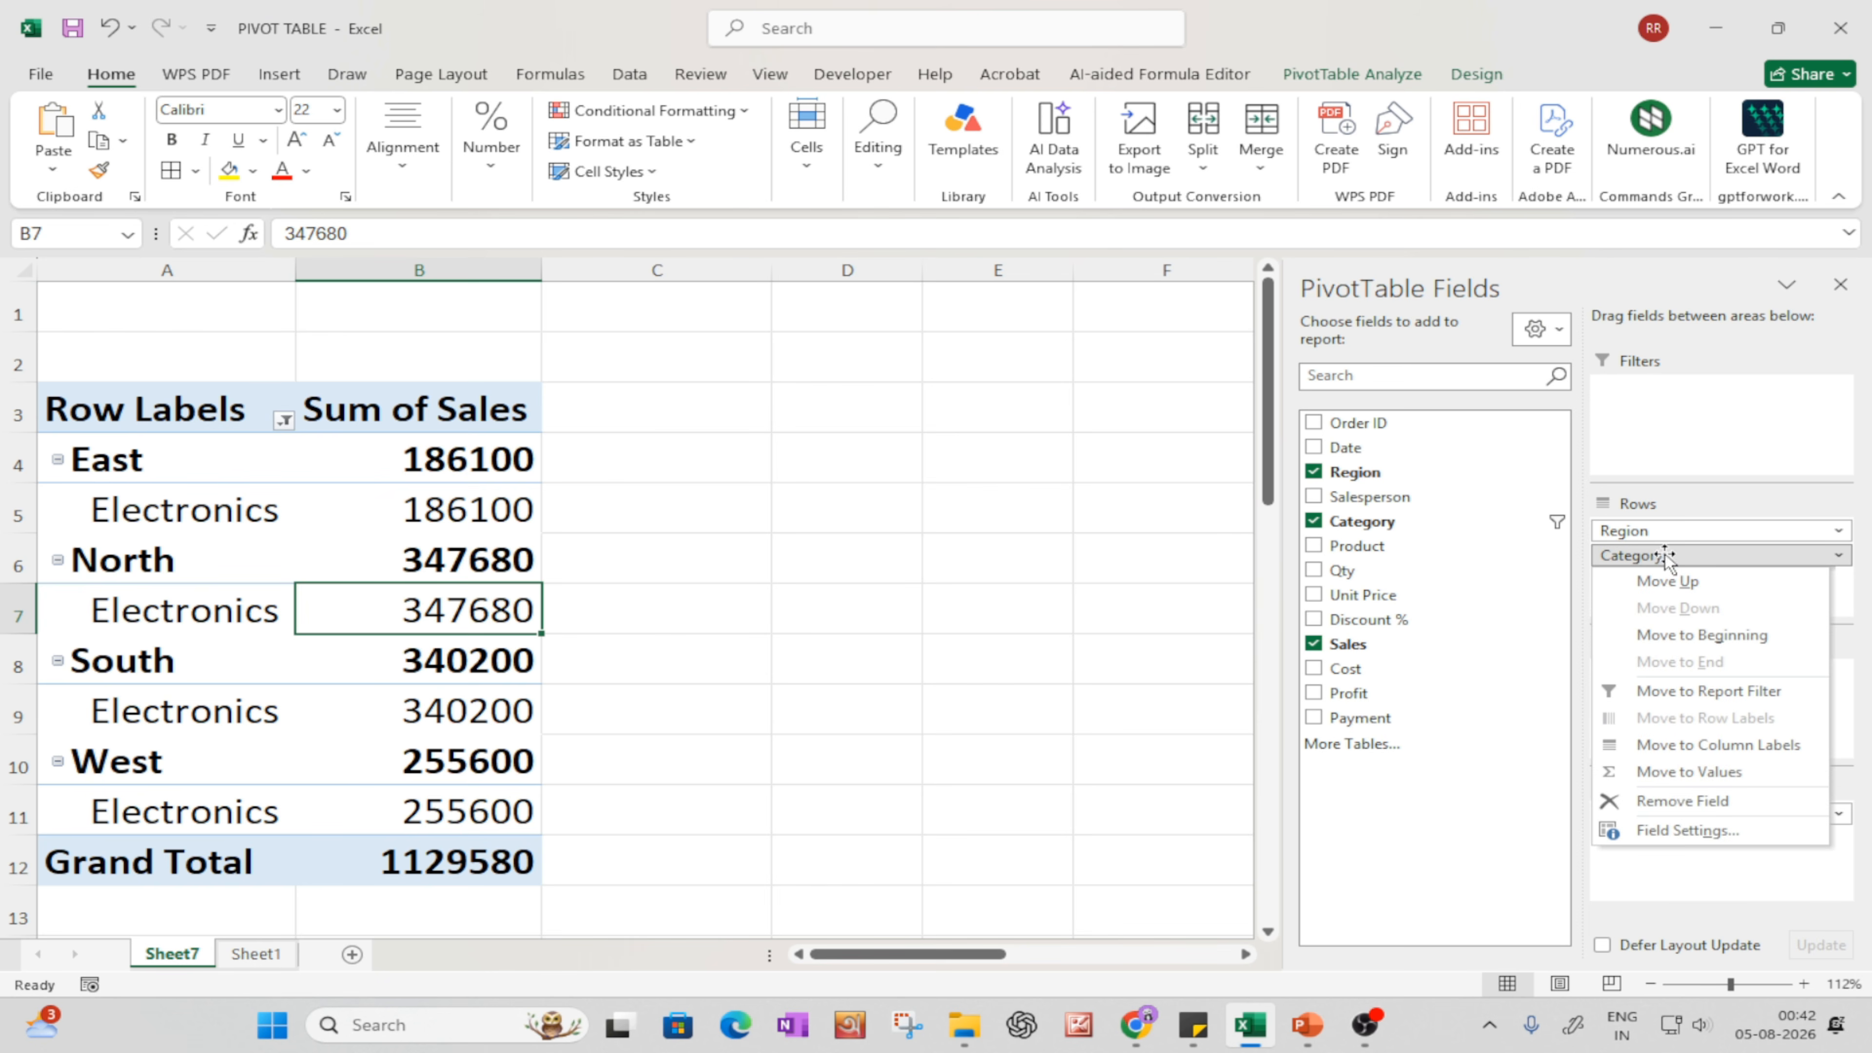
pyautogui.click(1632, 557)
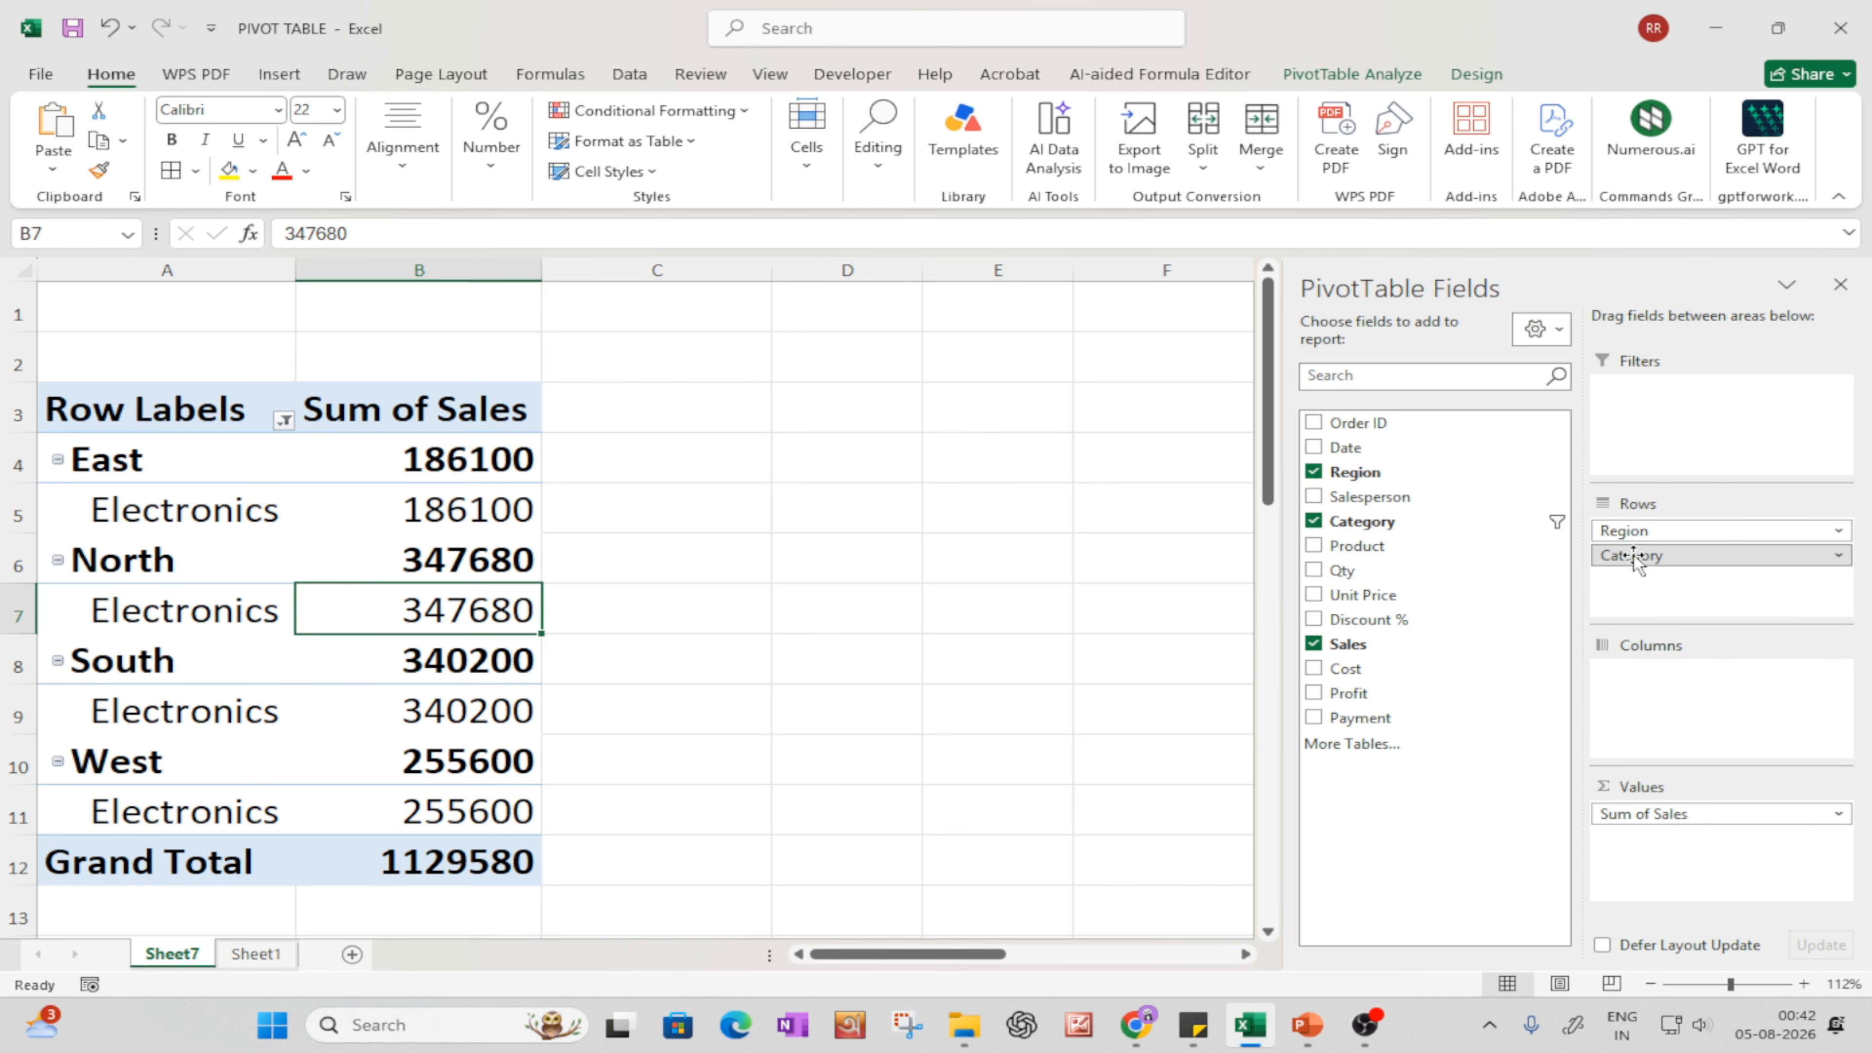
pyautogui.moveTo(1626, 561); pyautogui.dragTo(1655, 722)
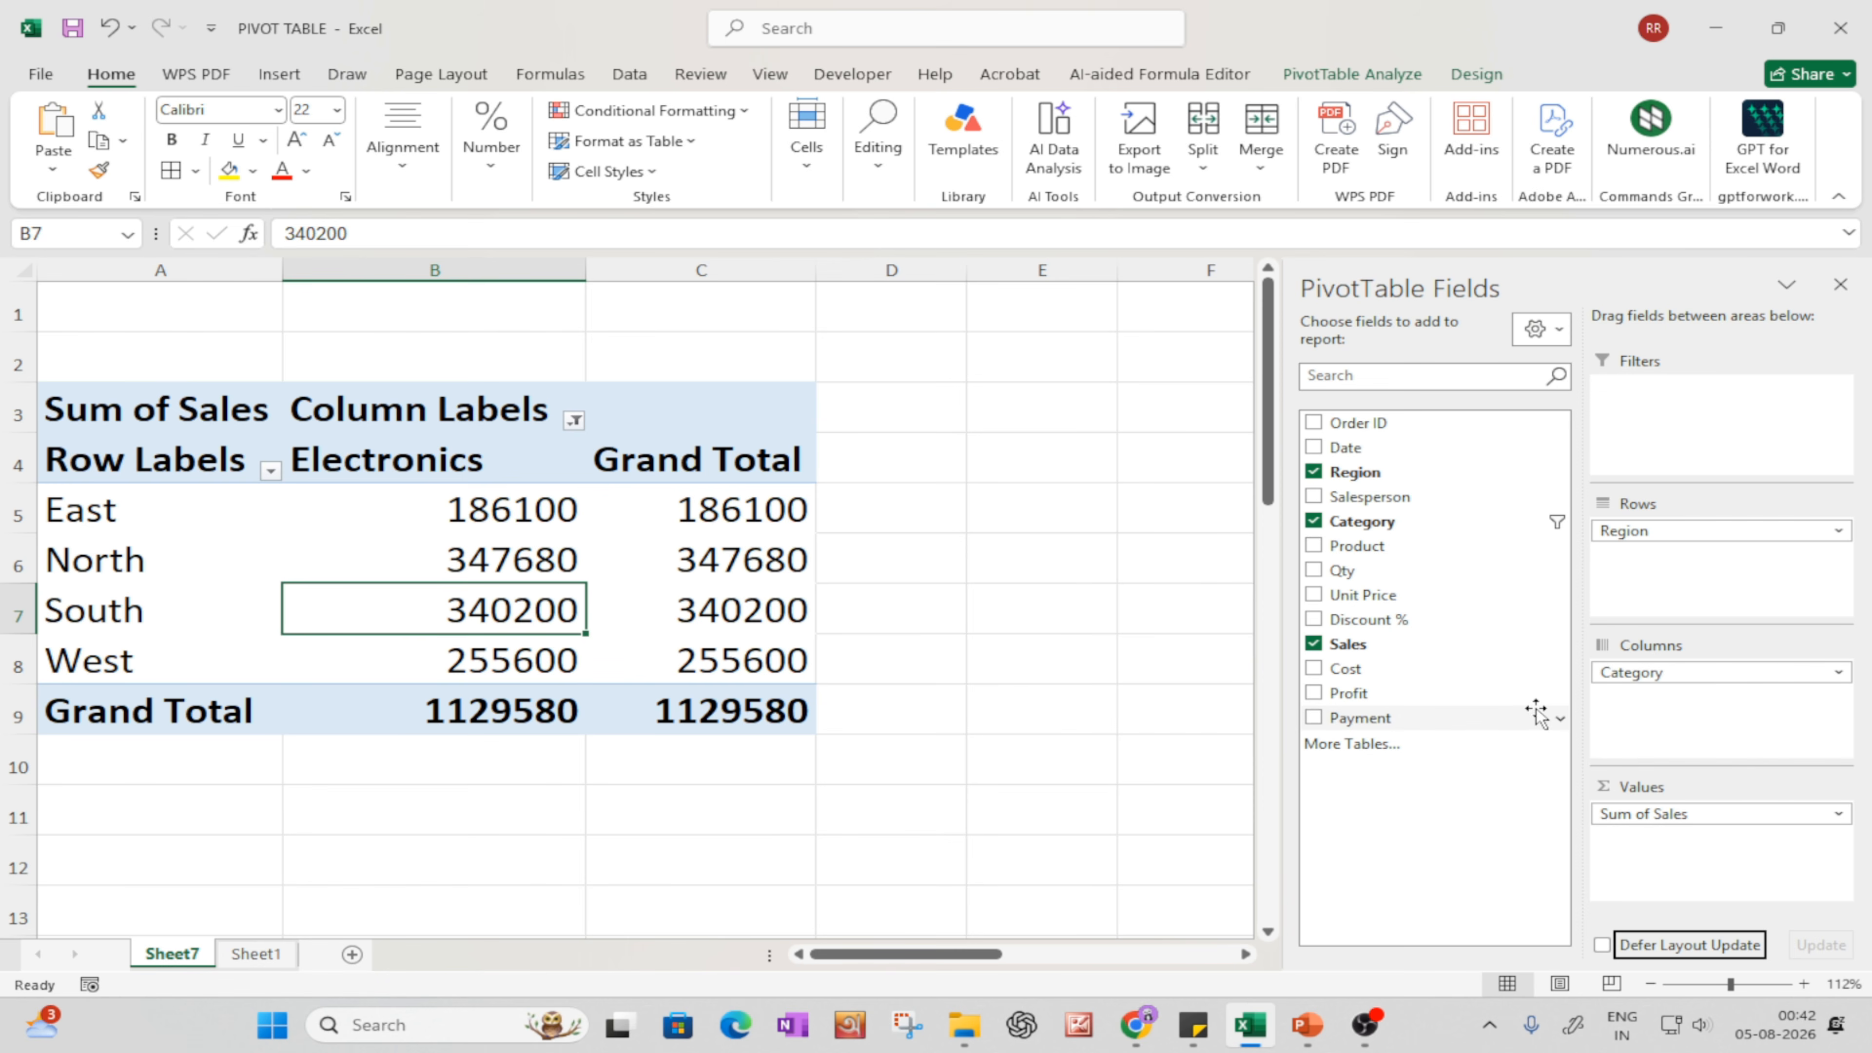
pyautogui.click(1617, 678)
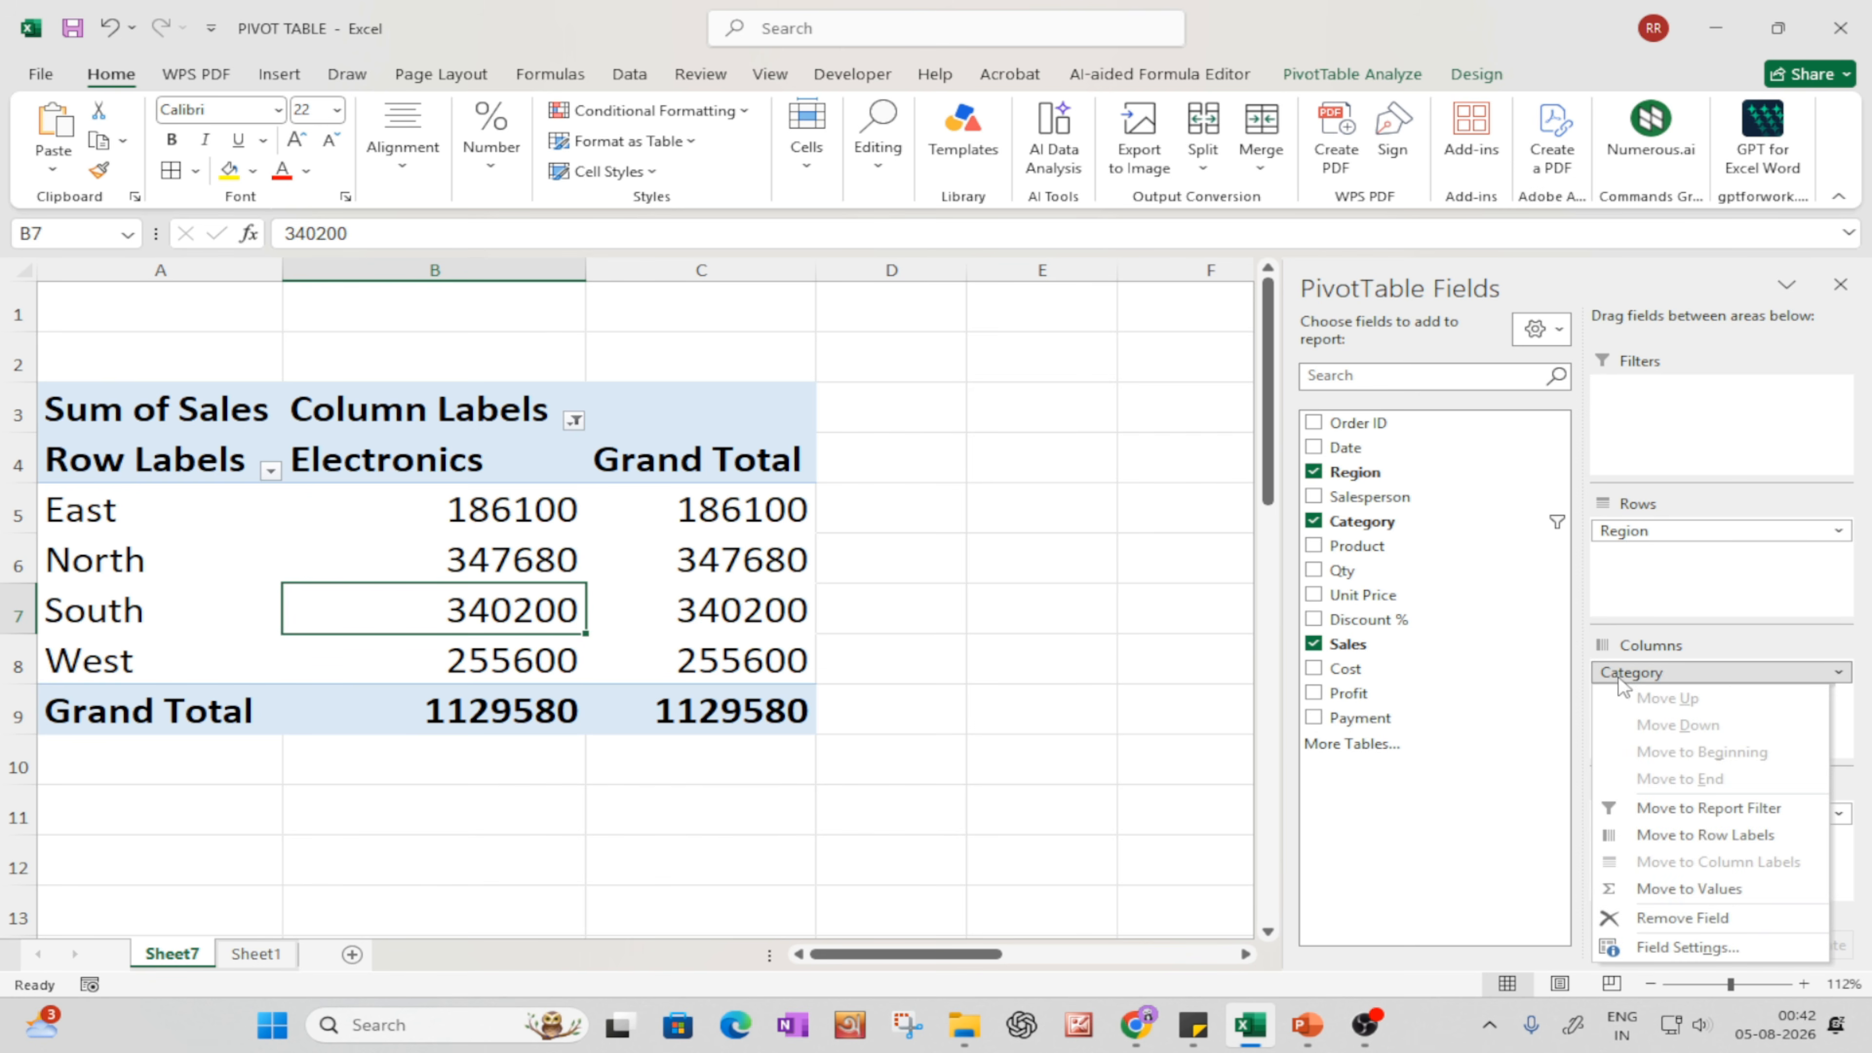
pyautogui.click(1083, 630)
pyautogui.click(377, 594)
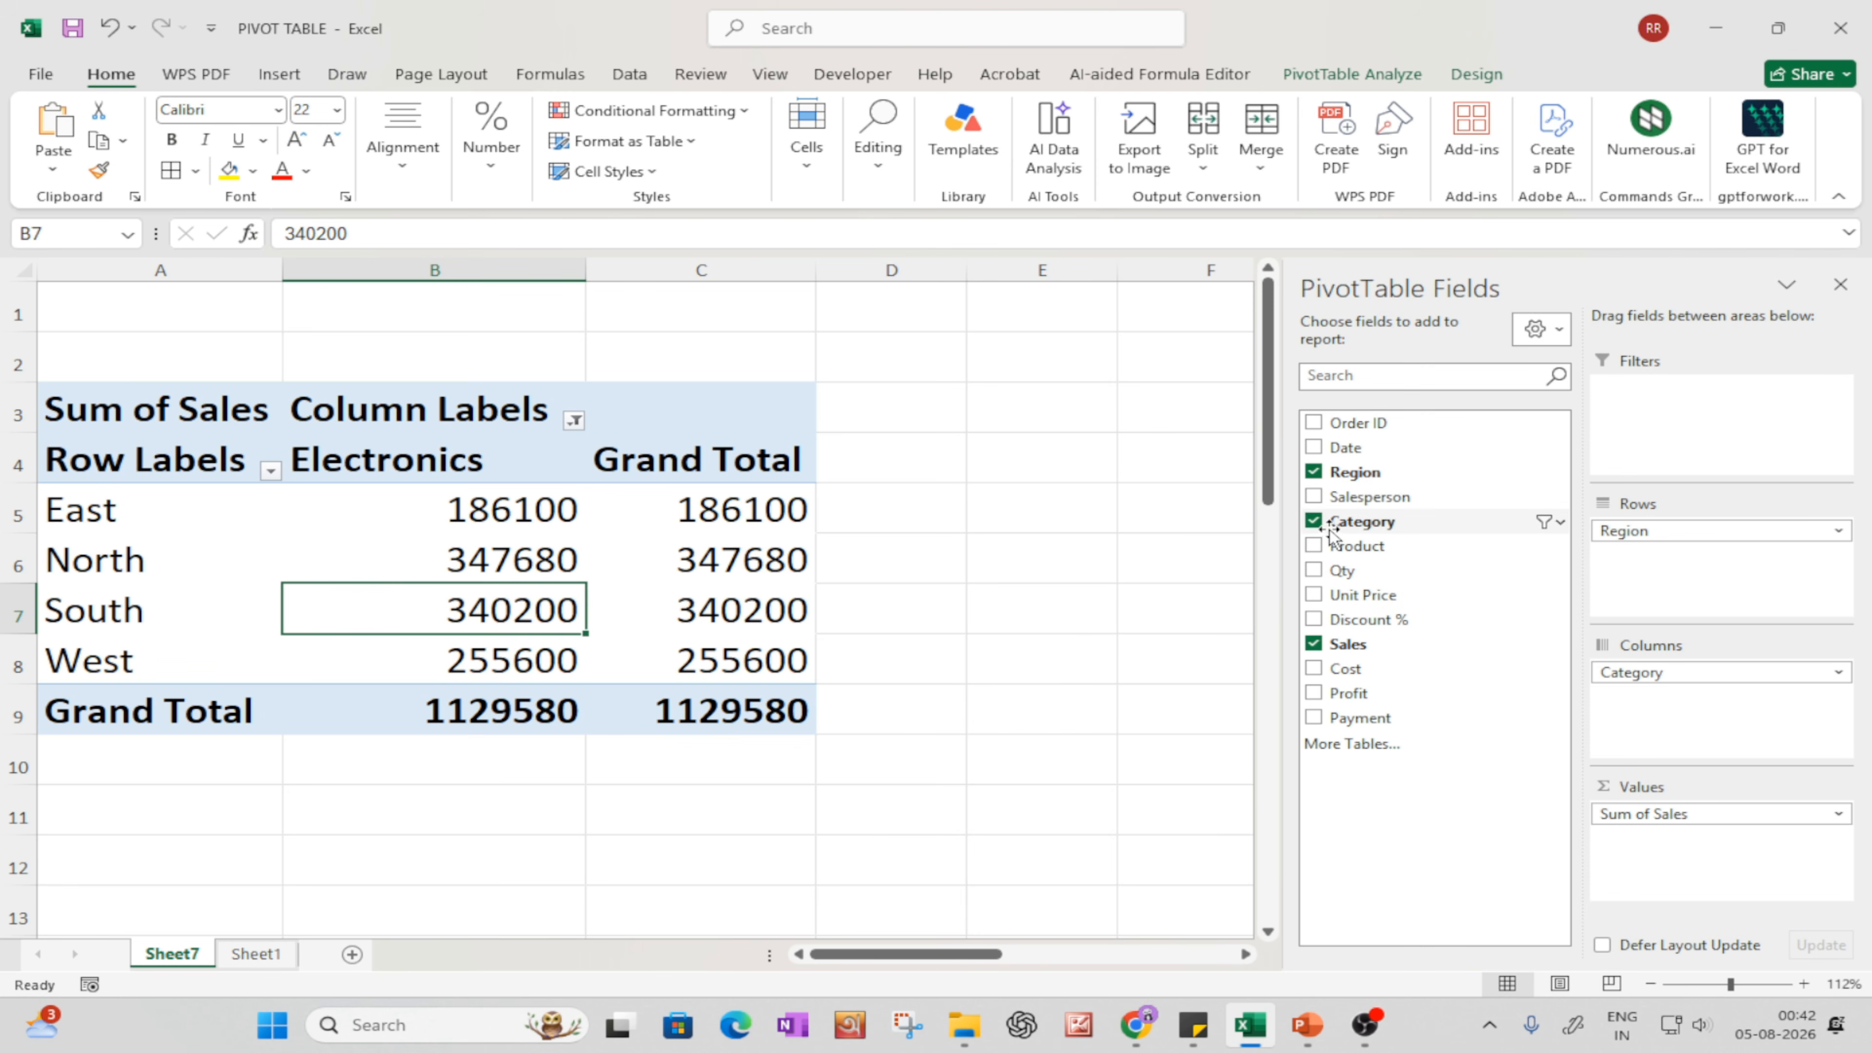
# - Remove Category, Region and Sales from the PivotTable, then read practice questions 6 to 15 in the PowerPoint slide show
pyautogui.click(1313, 521)
pyautogui.click(1314, 471)
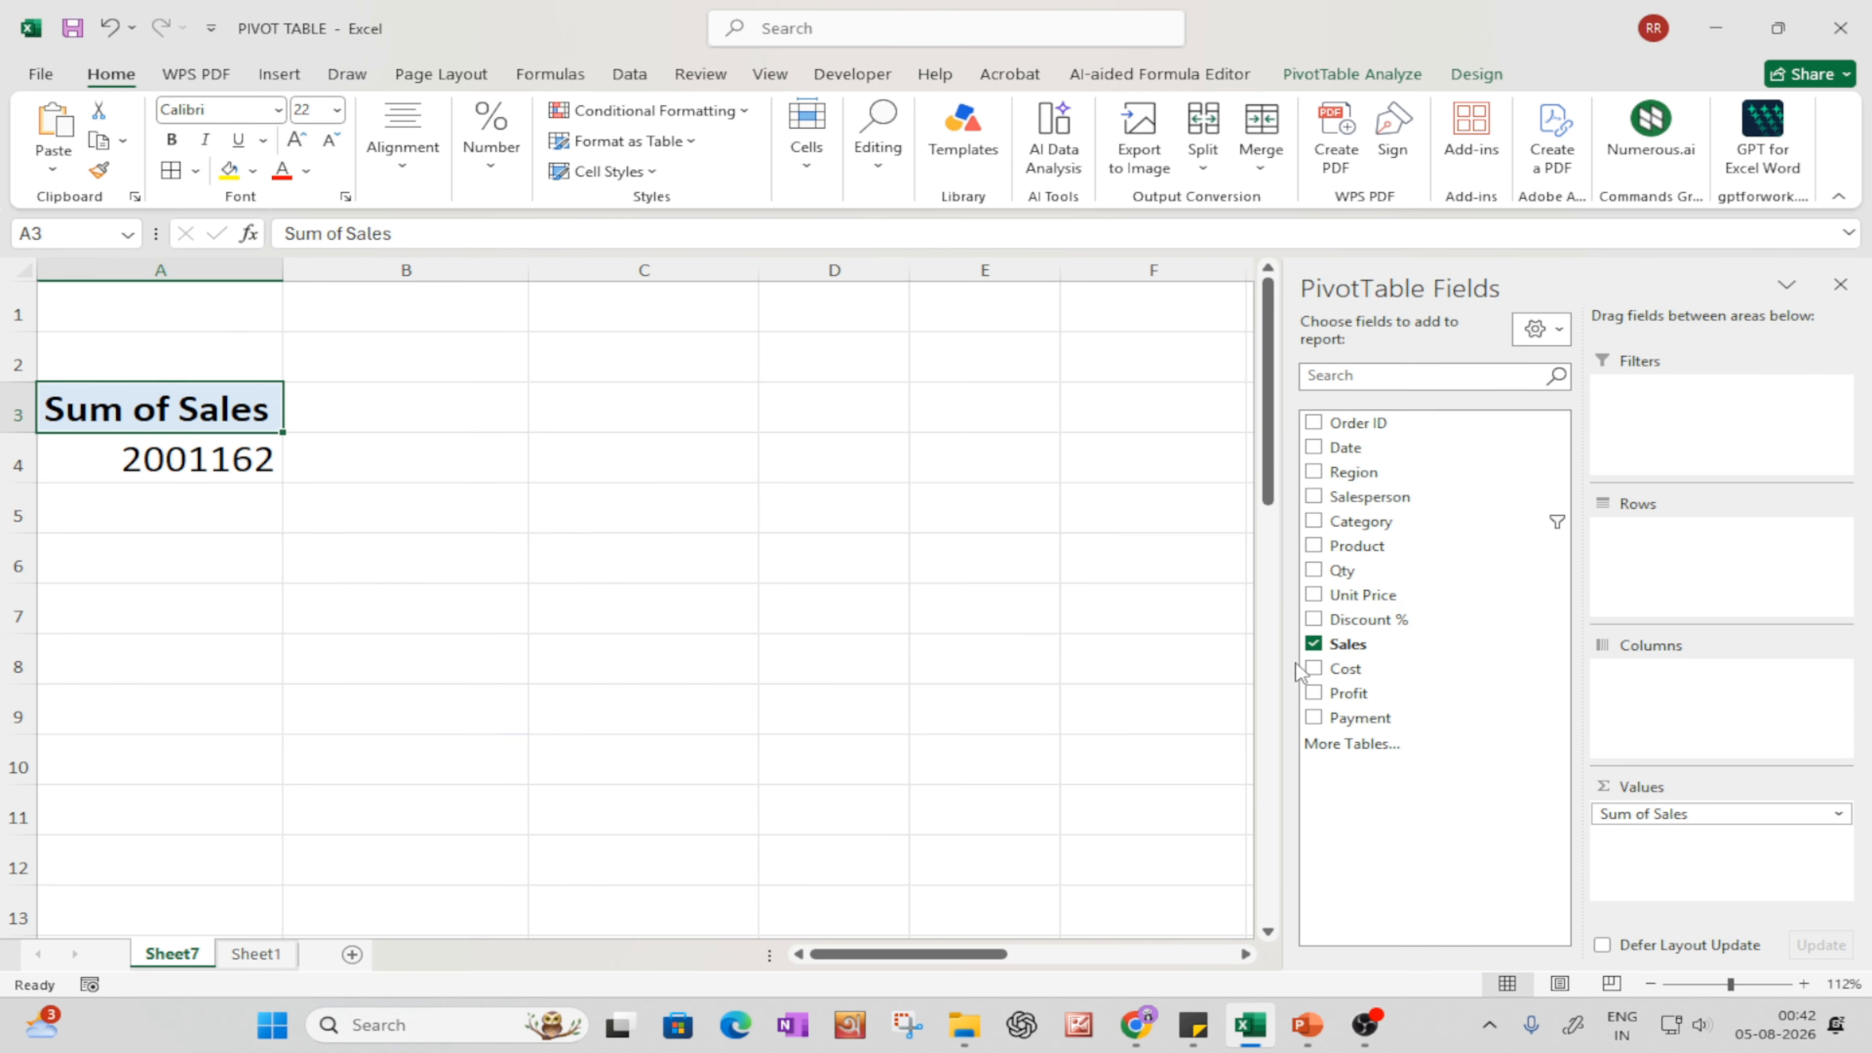
pyautogui.click(1315, 644)
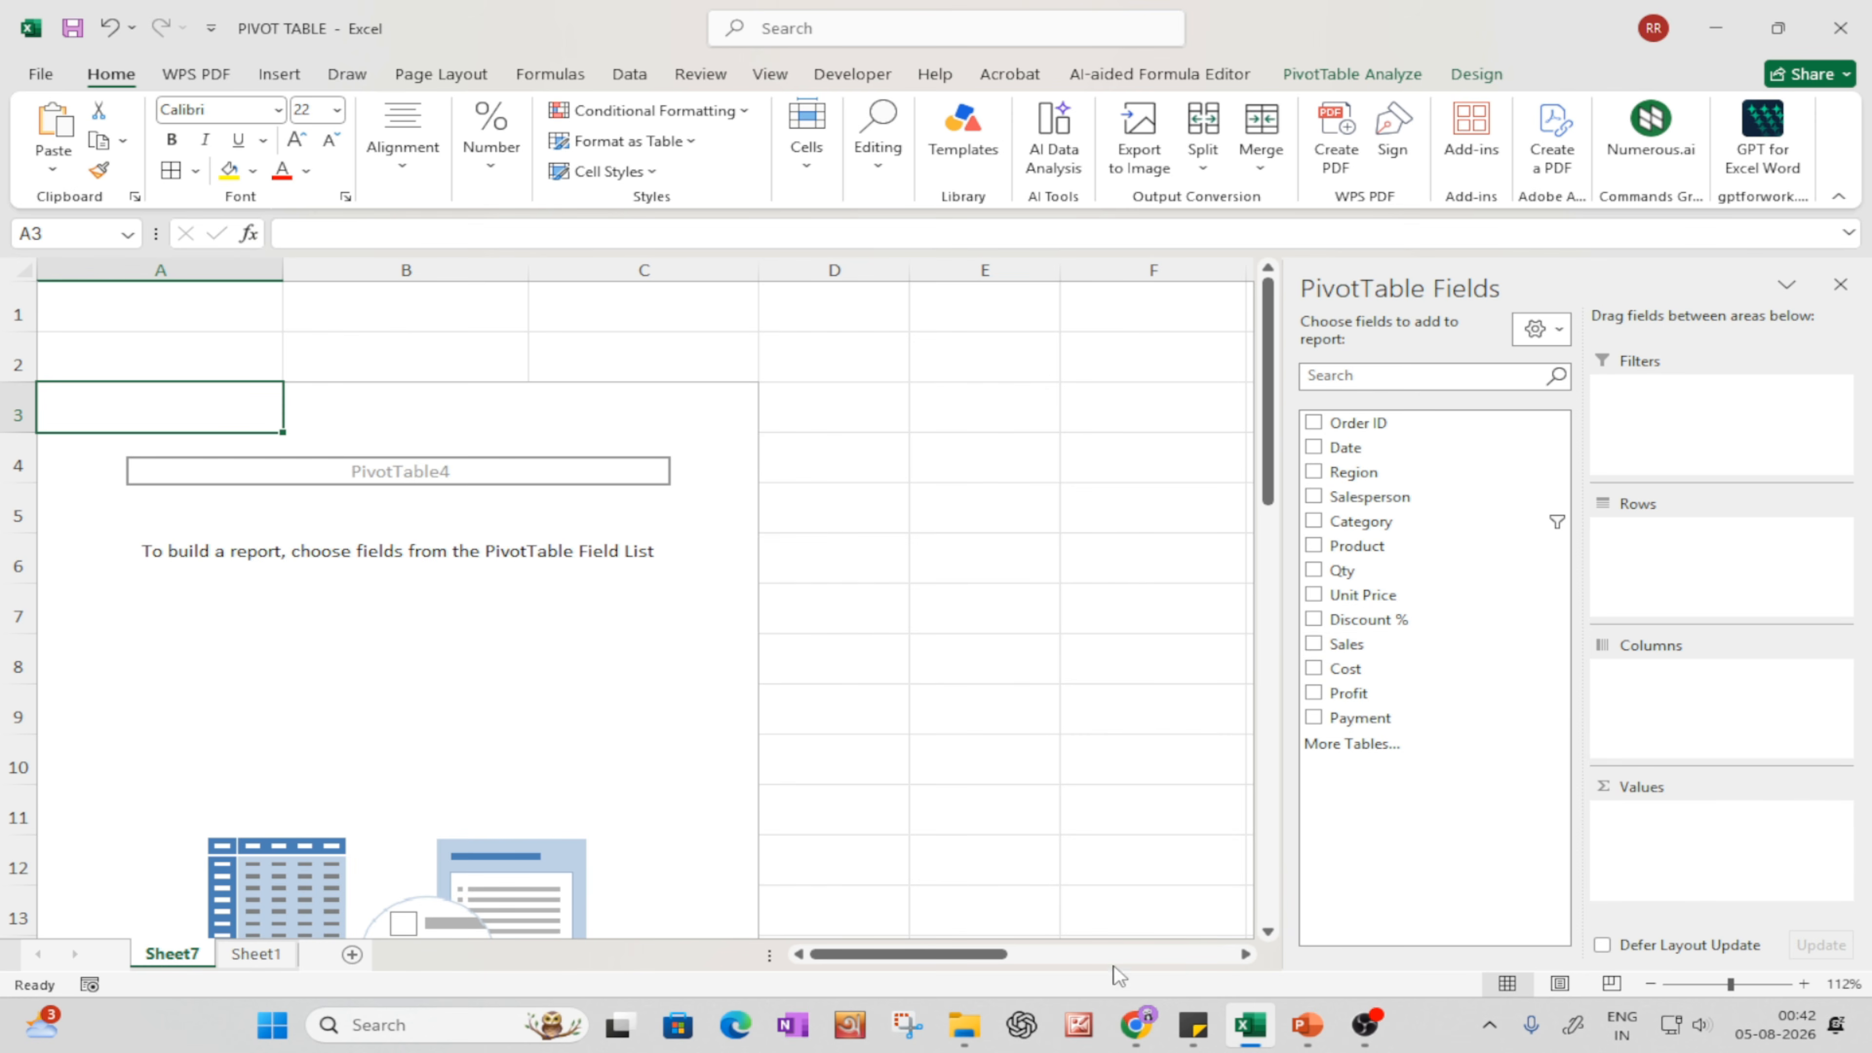
pyautogui.click(1308, 1025)
pyautogui.click(1441, 911)
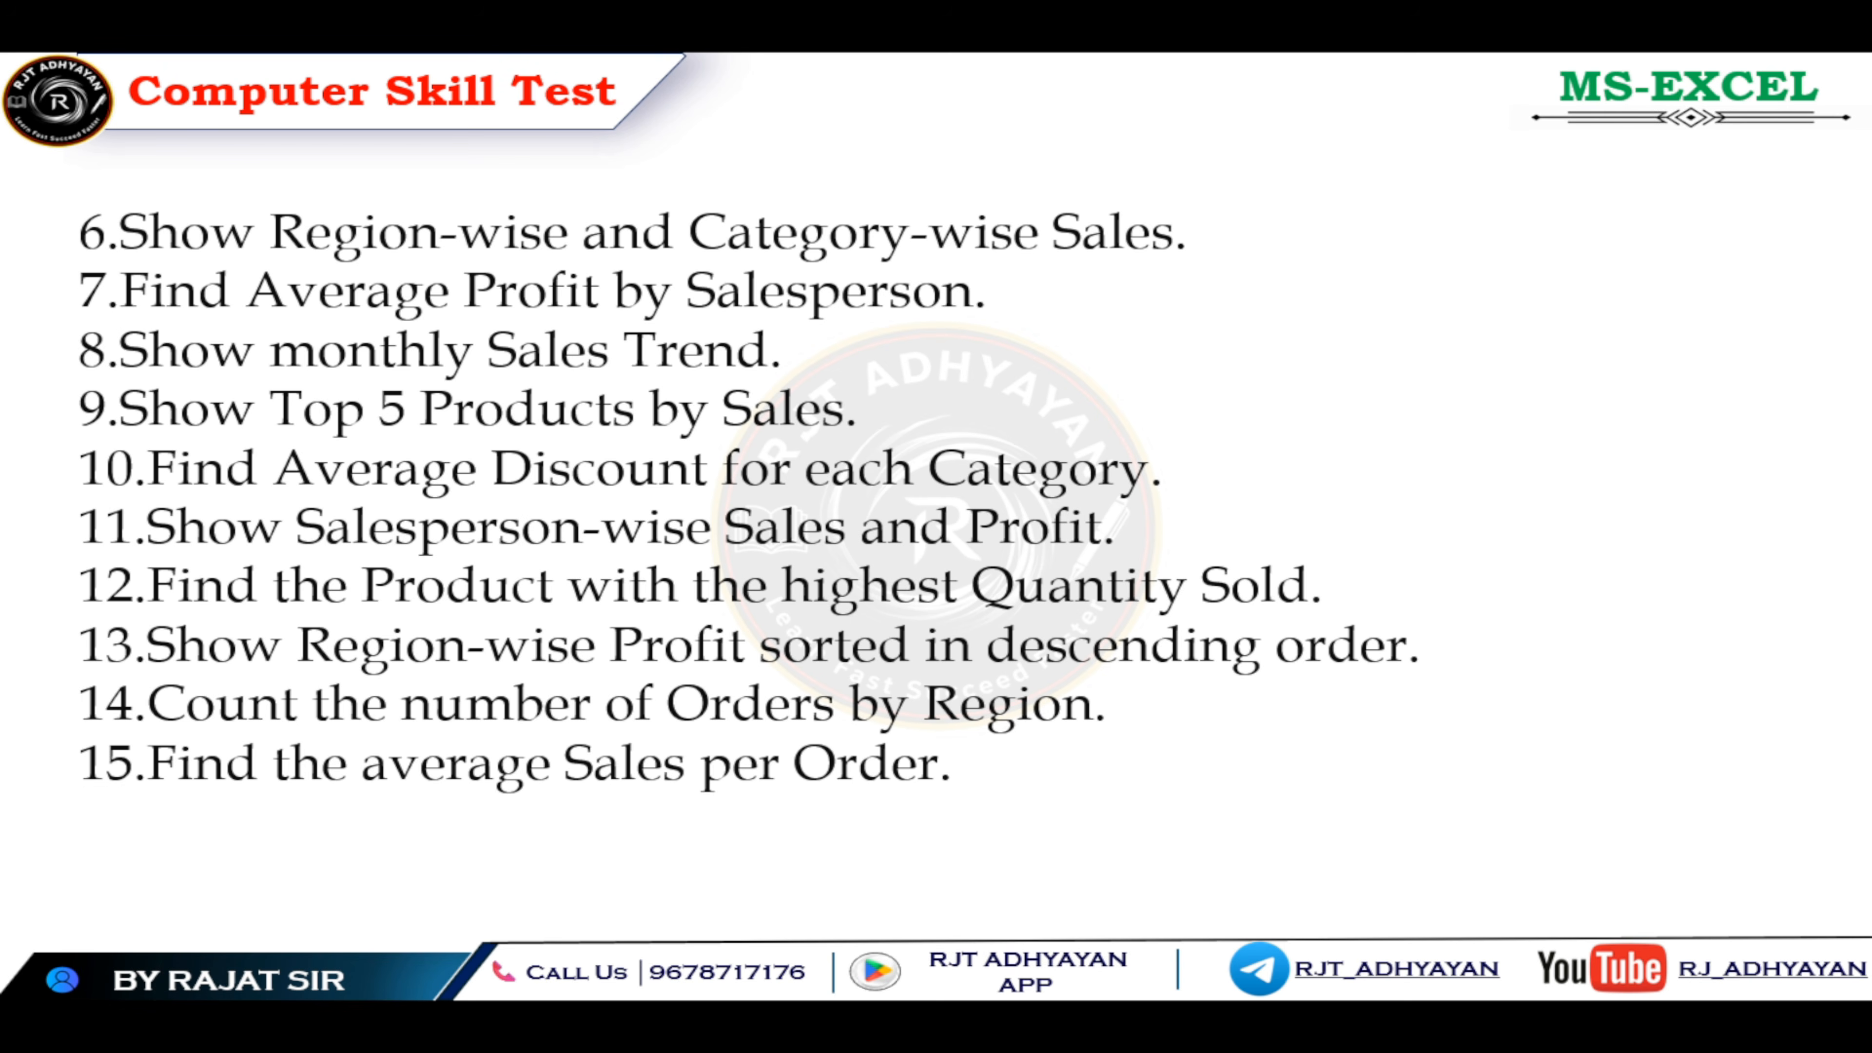
# - Back in Excel, build the PivotTable with Salesperson in rows and Sum of Profit as values, and review the first two rows
pyautogui.hotkey('alt', 'Tab')
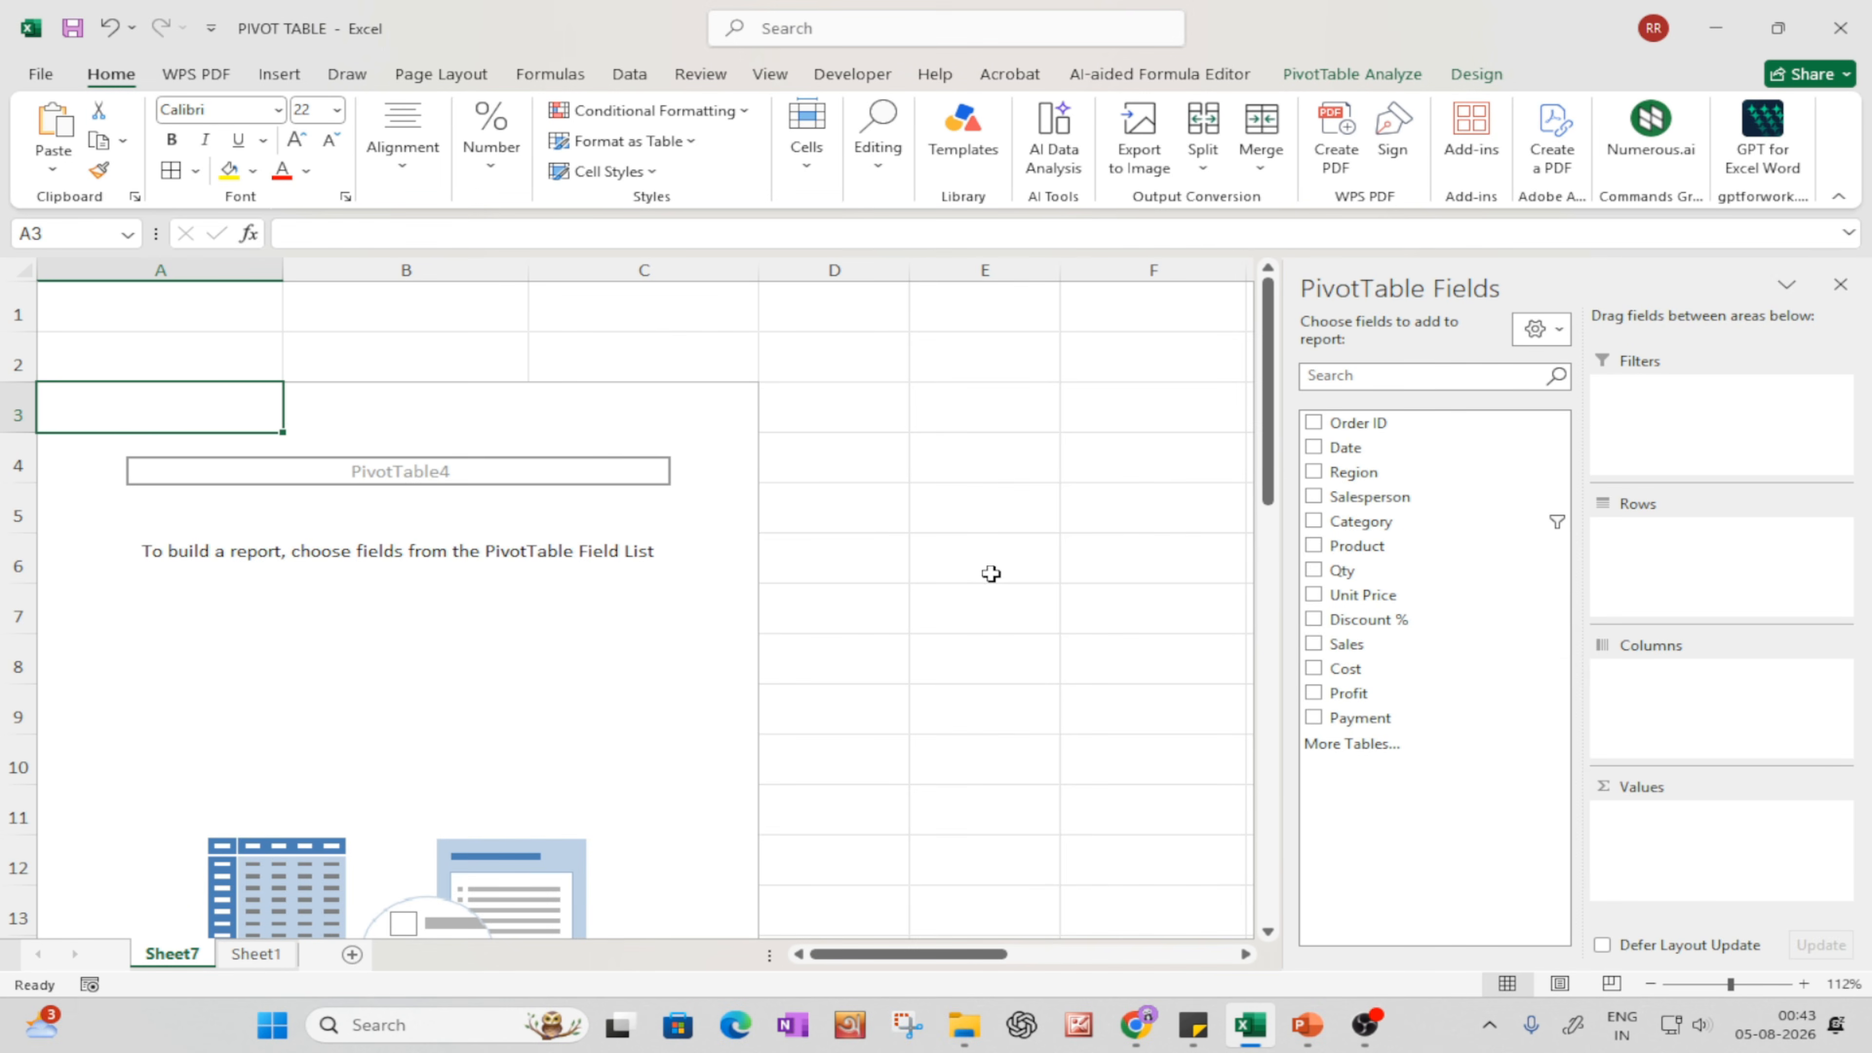
pyautogui.click(1353, 500)
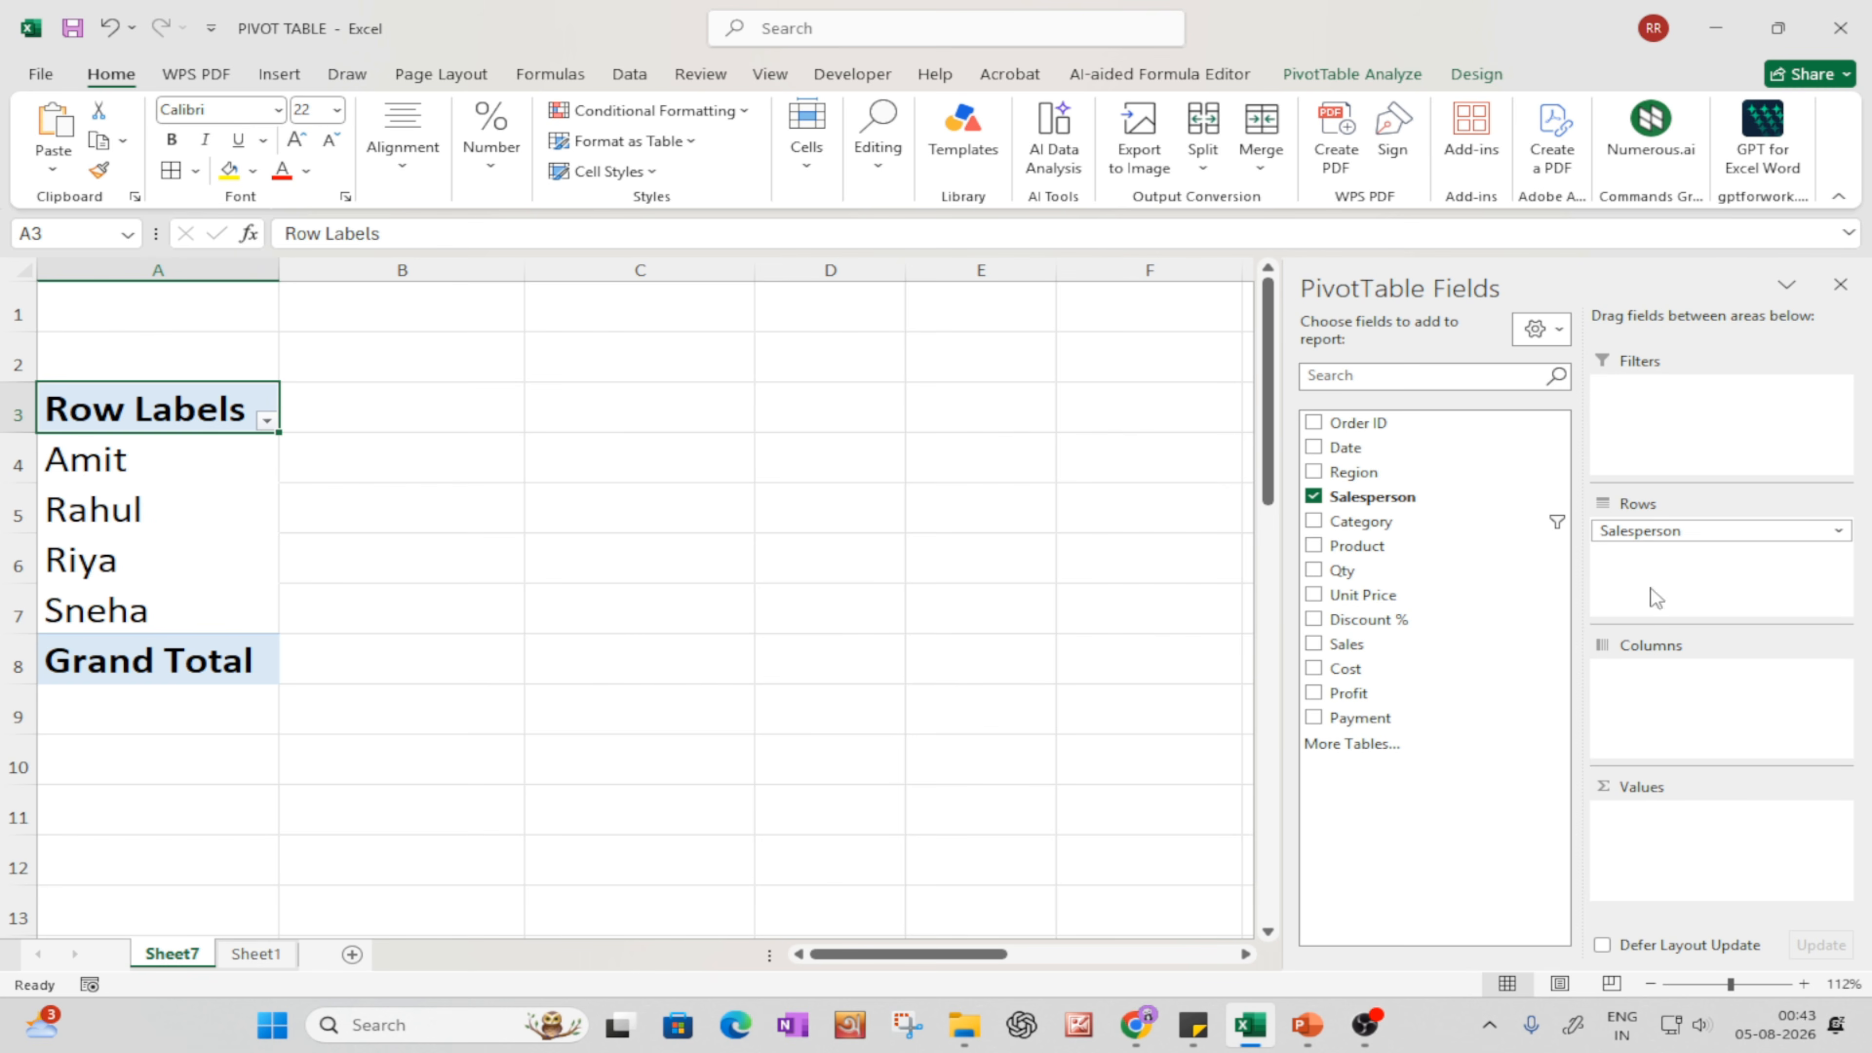
pyautogui.moveTo(1349, 696); pyautogui.dragTo(1616, 882)
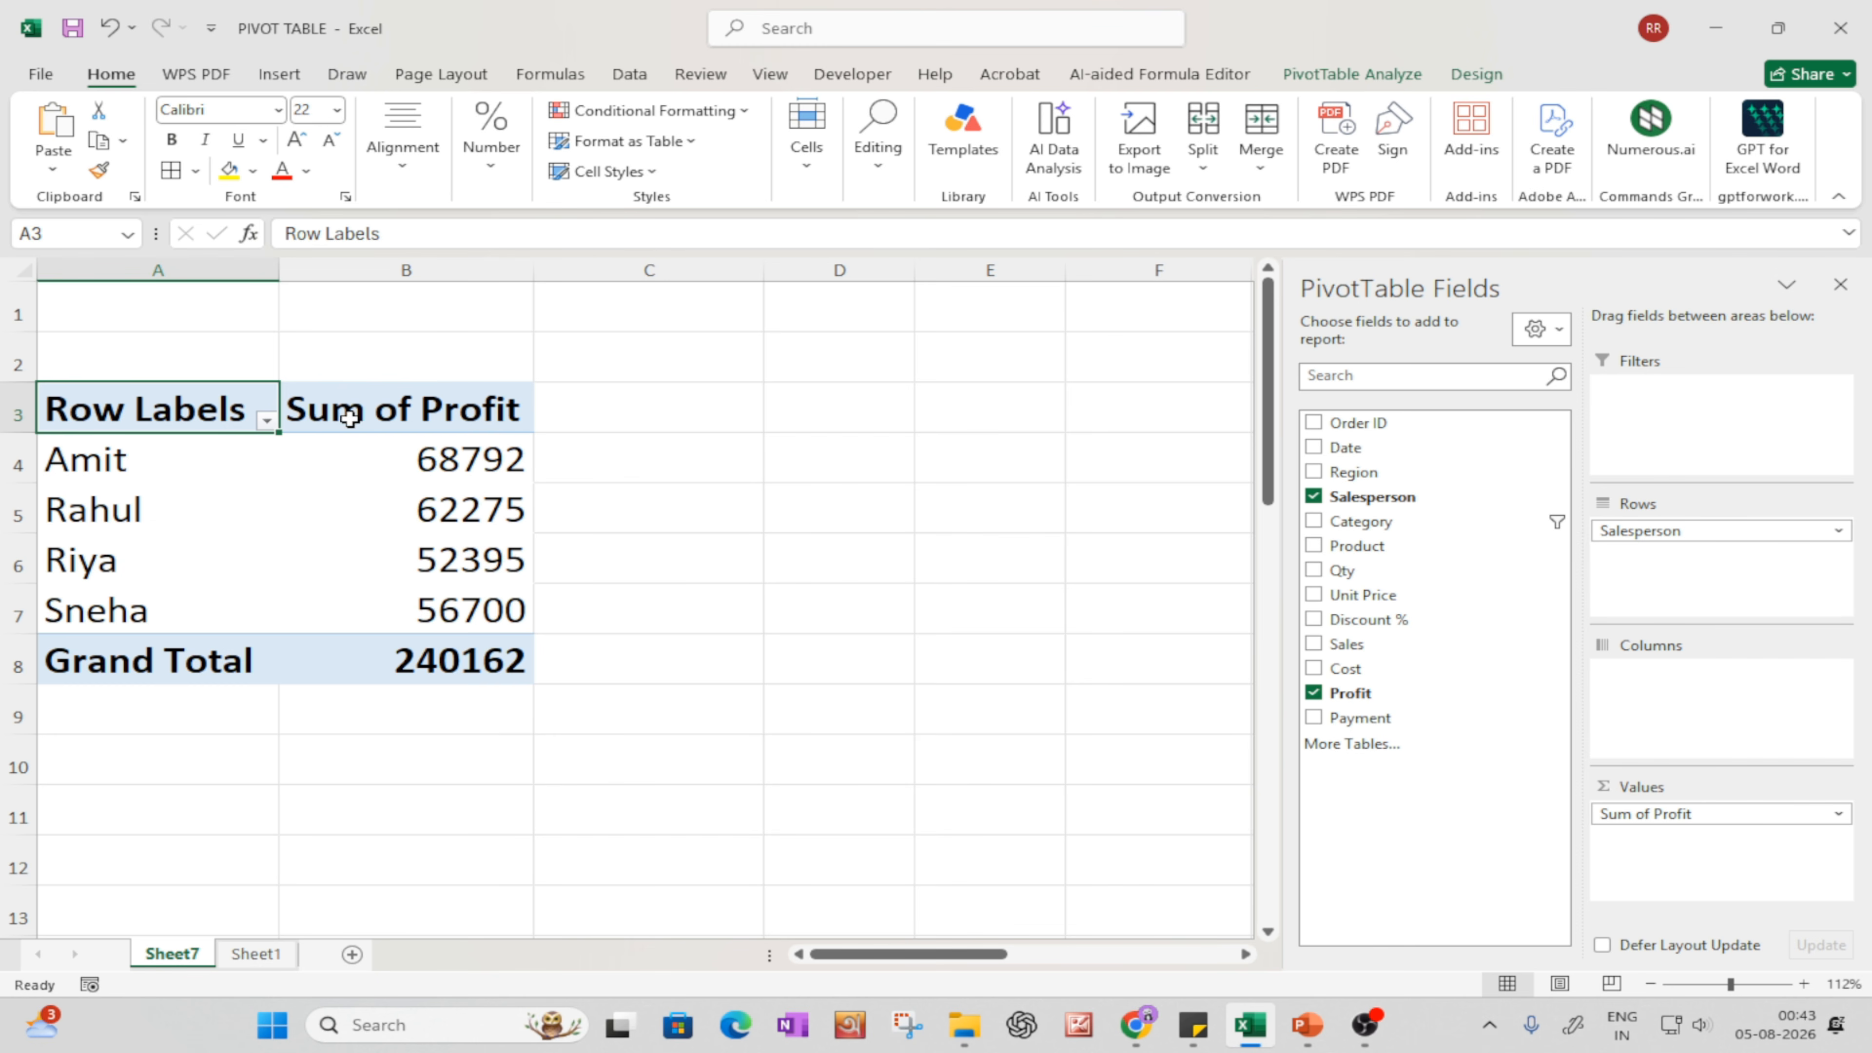
pyautogui.click(188, 477)
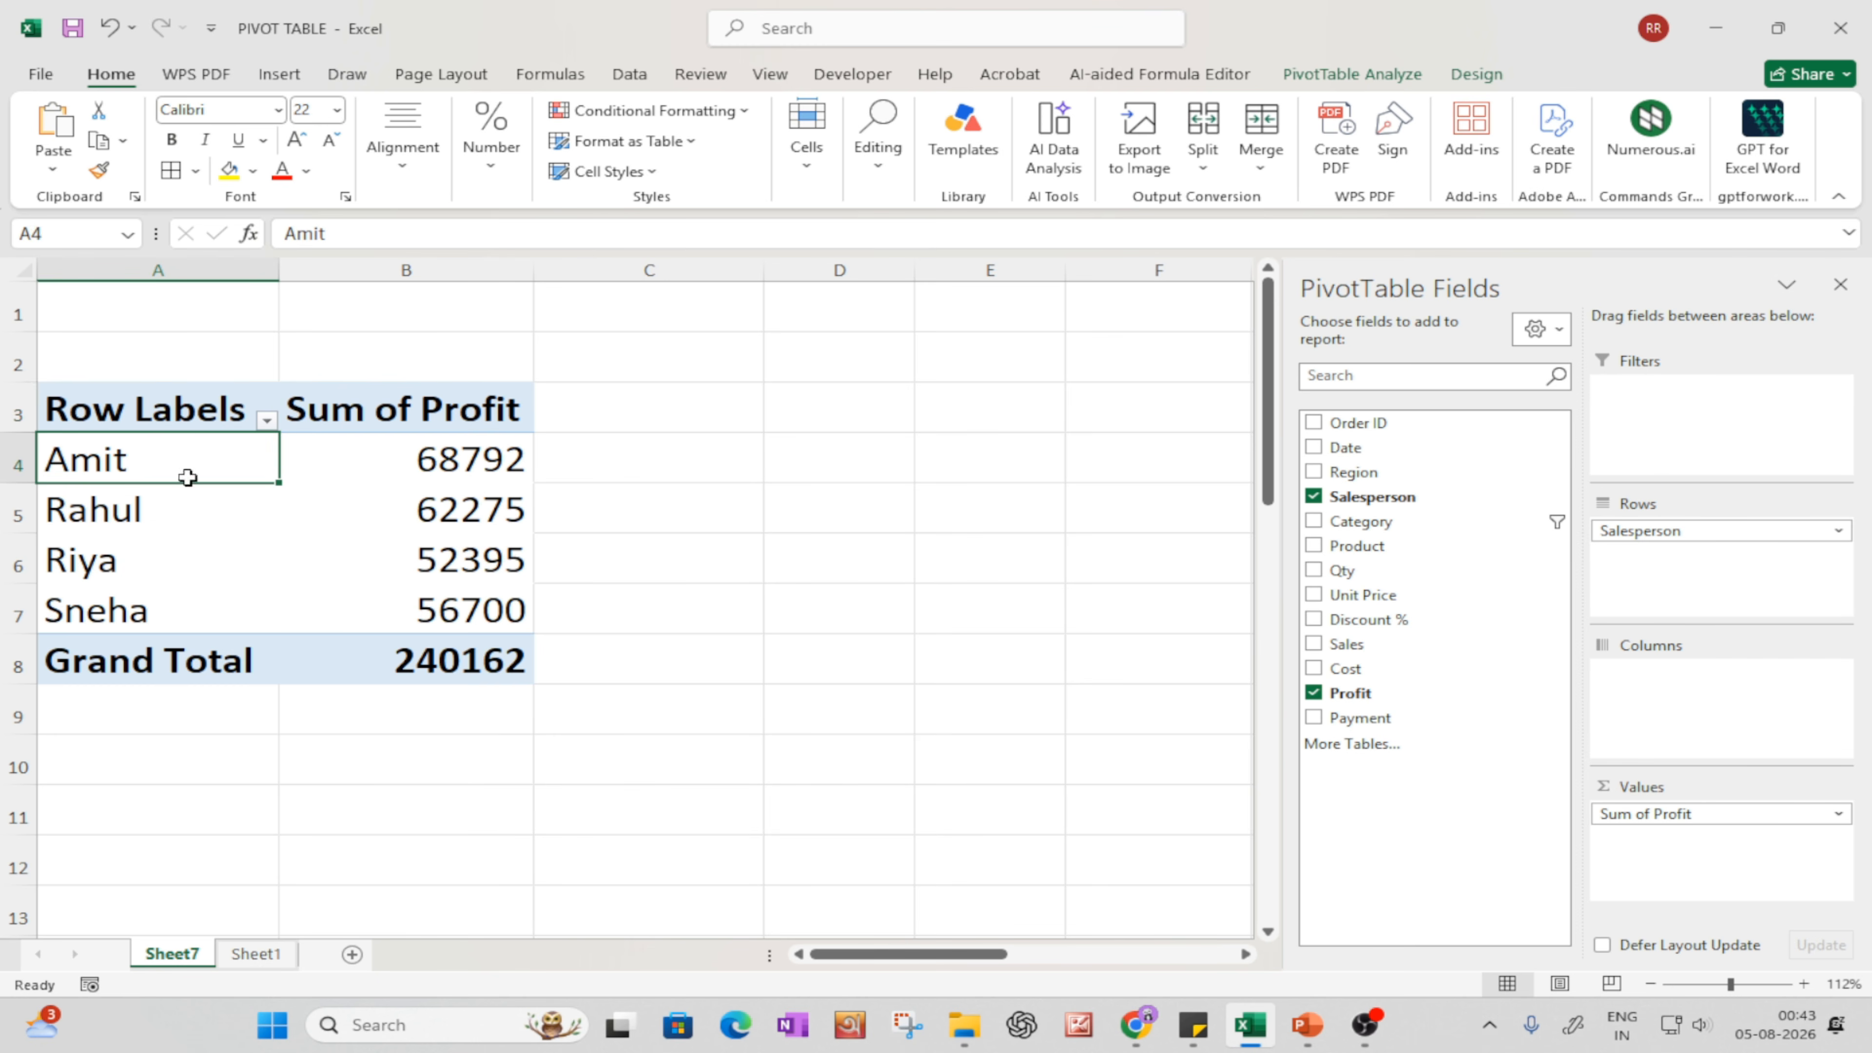
pyautogui.click(479, 466)
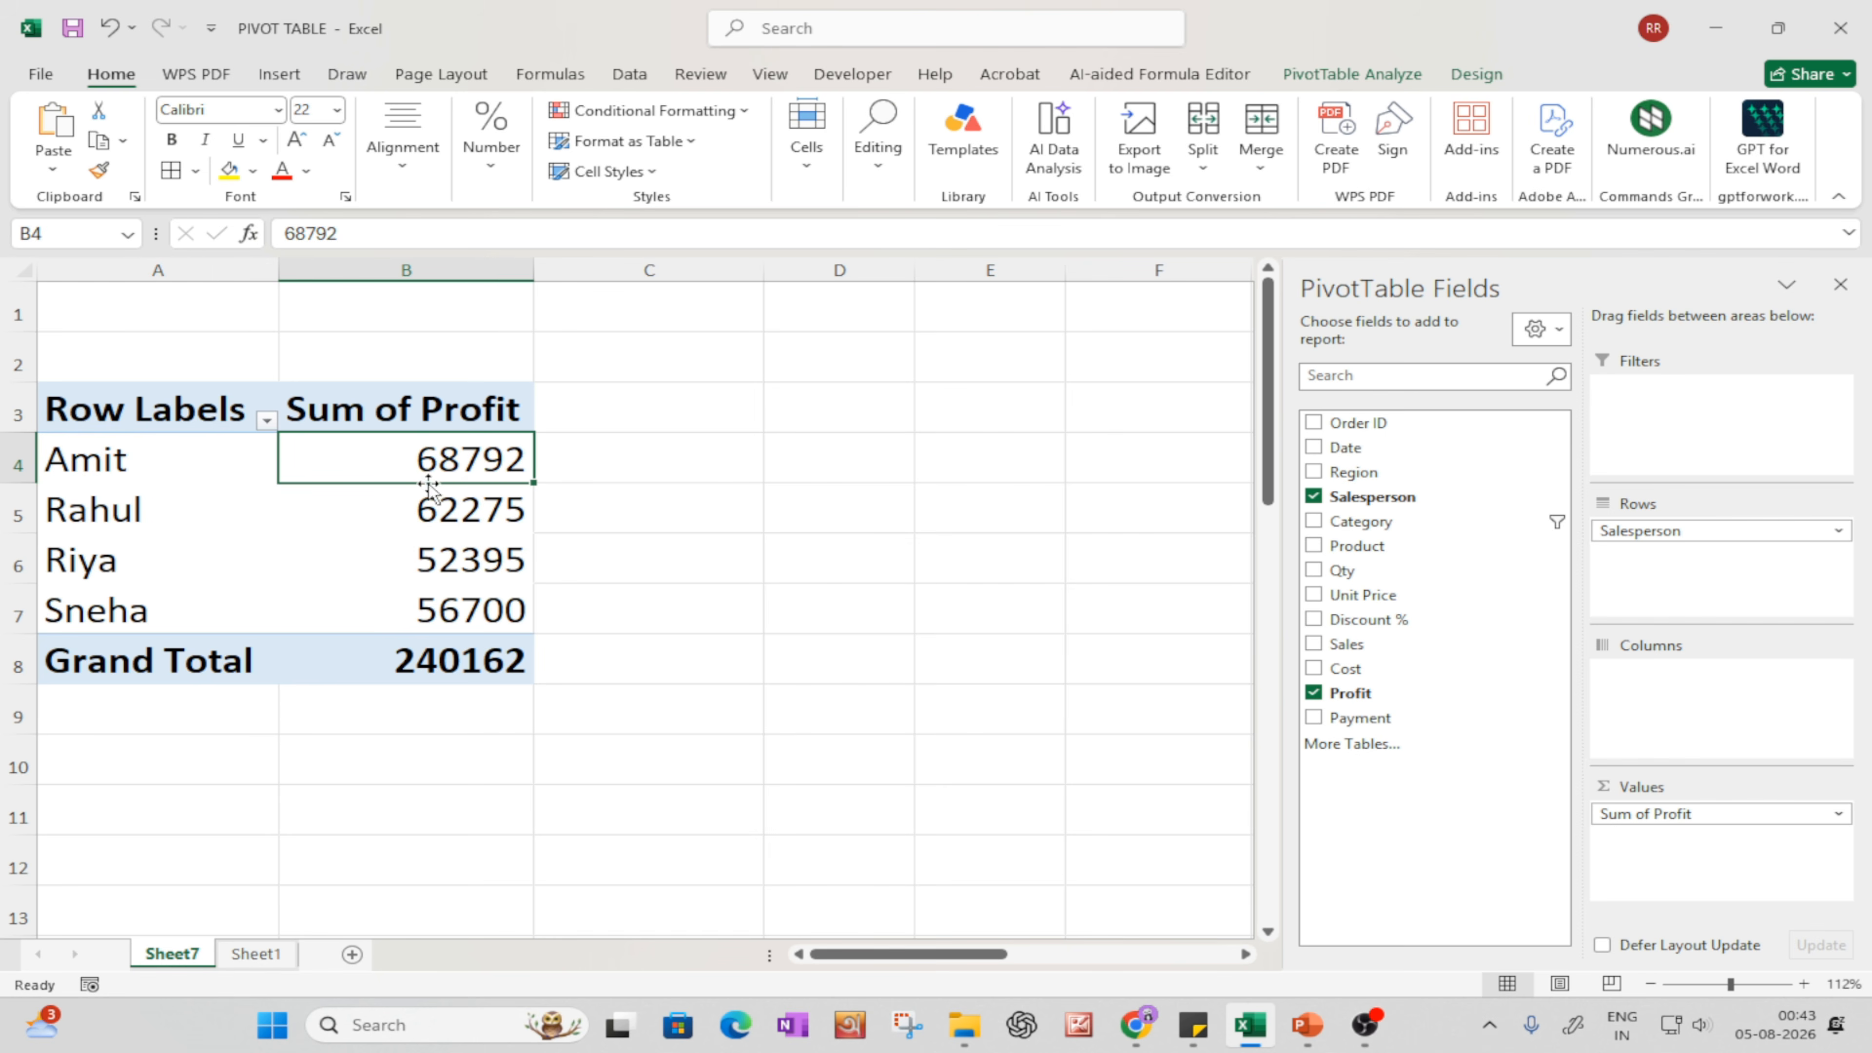
pyautogui.click(429, 530)
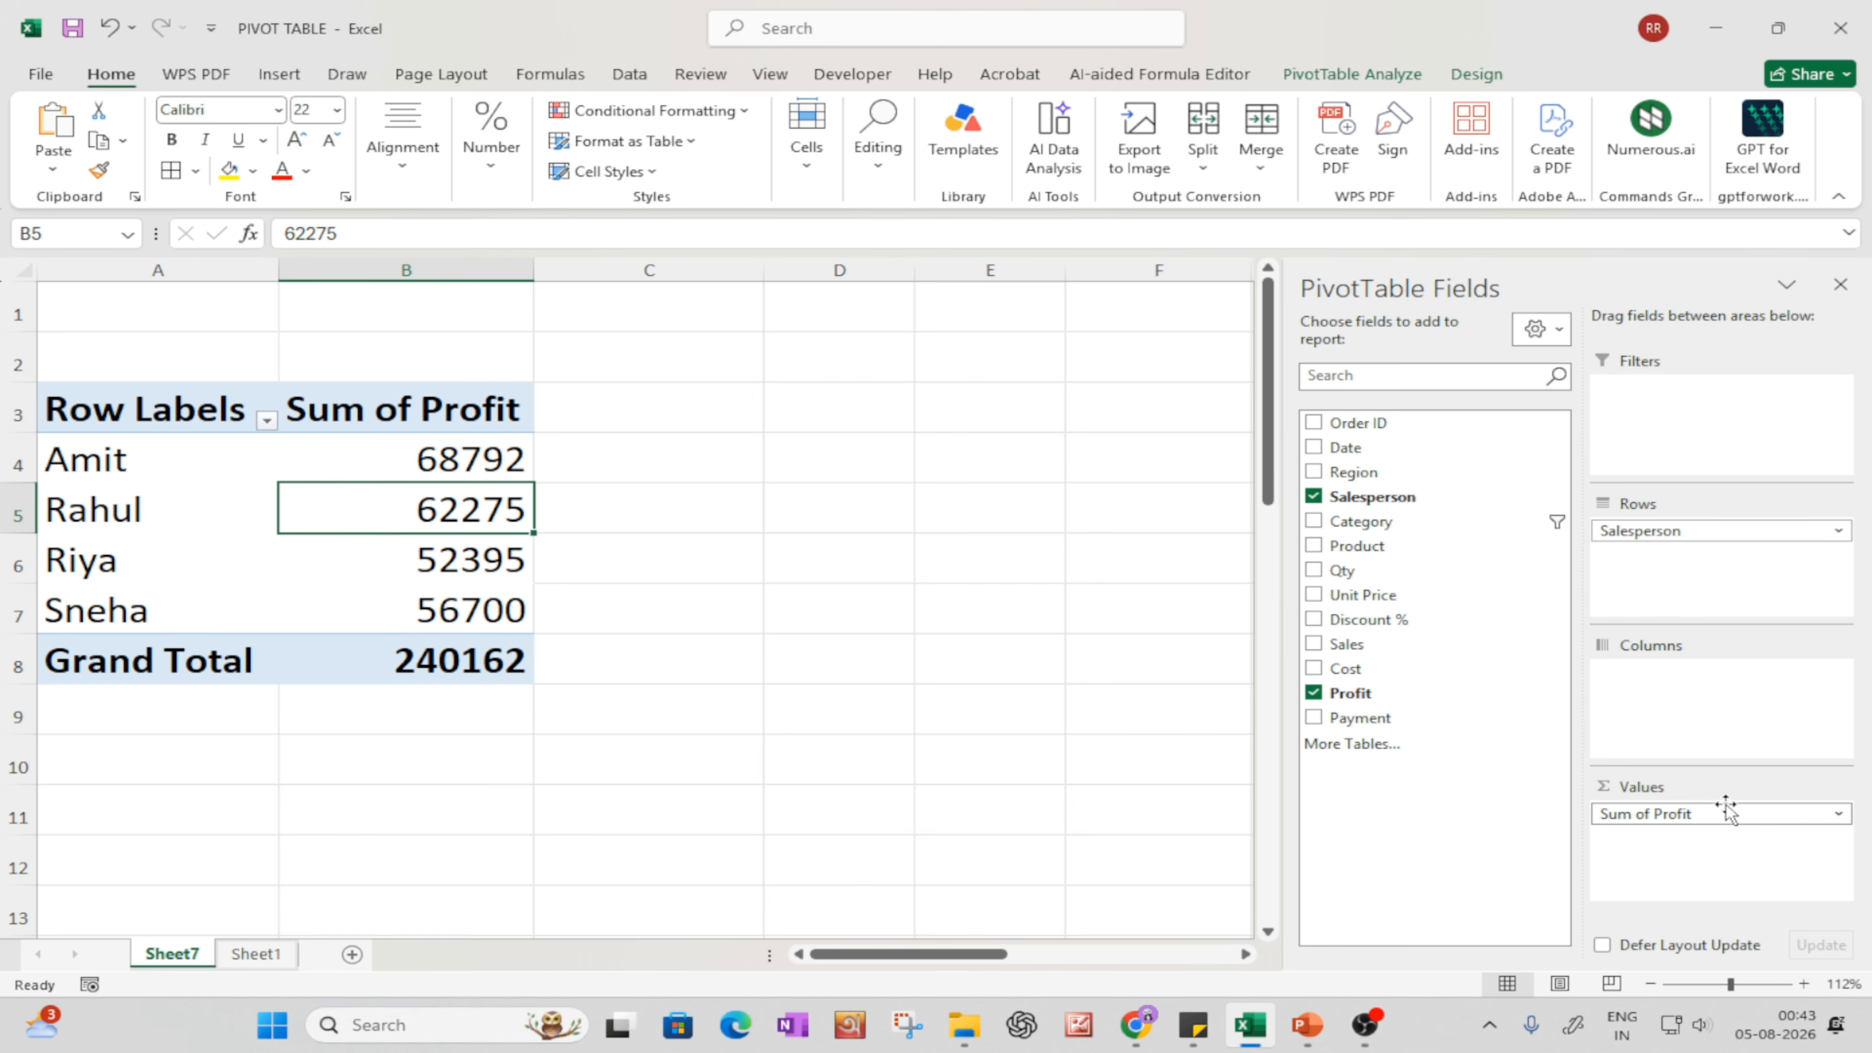
# - Change the Profit value field to summarize by Average and review the first two salespersons' averages
pyautogui.click(1700, 813)
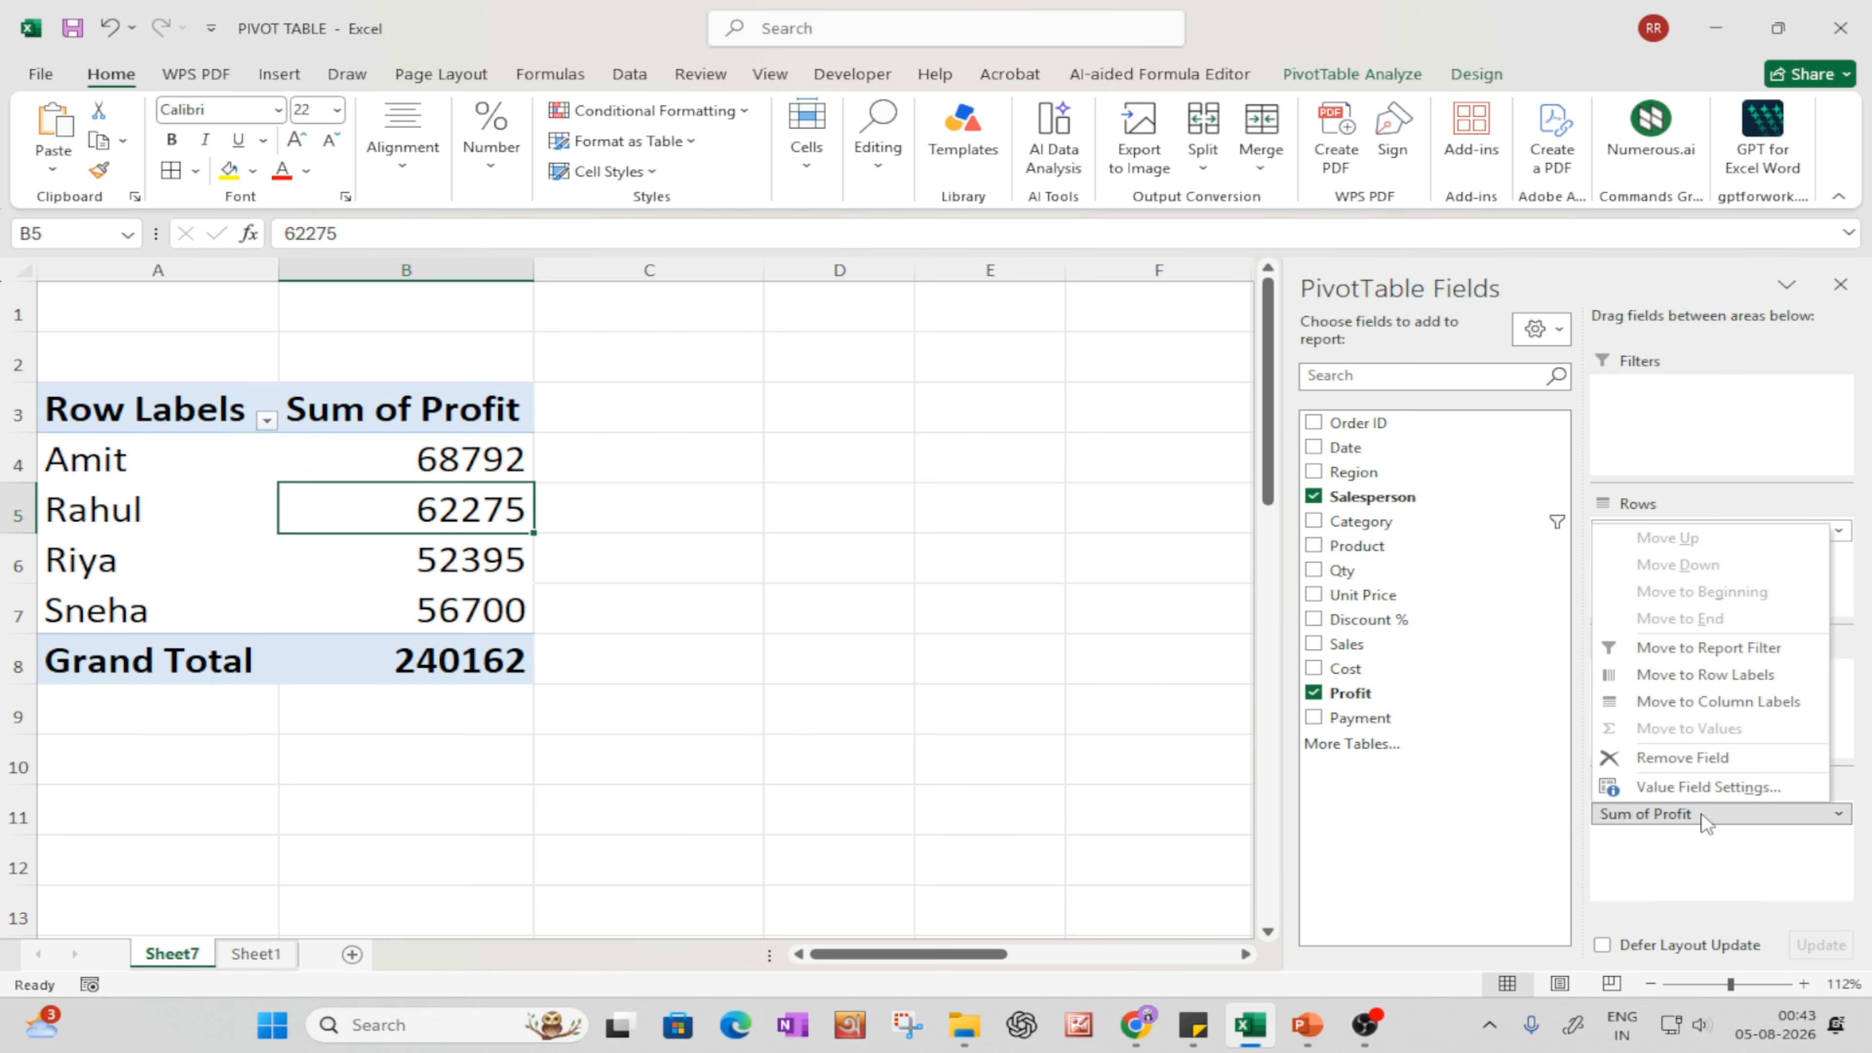
pyautogui.click(1657, 788)
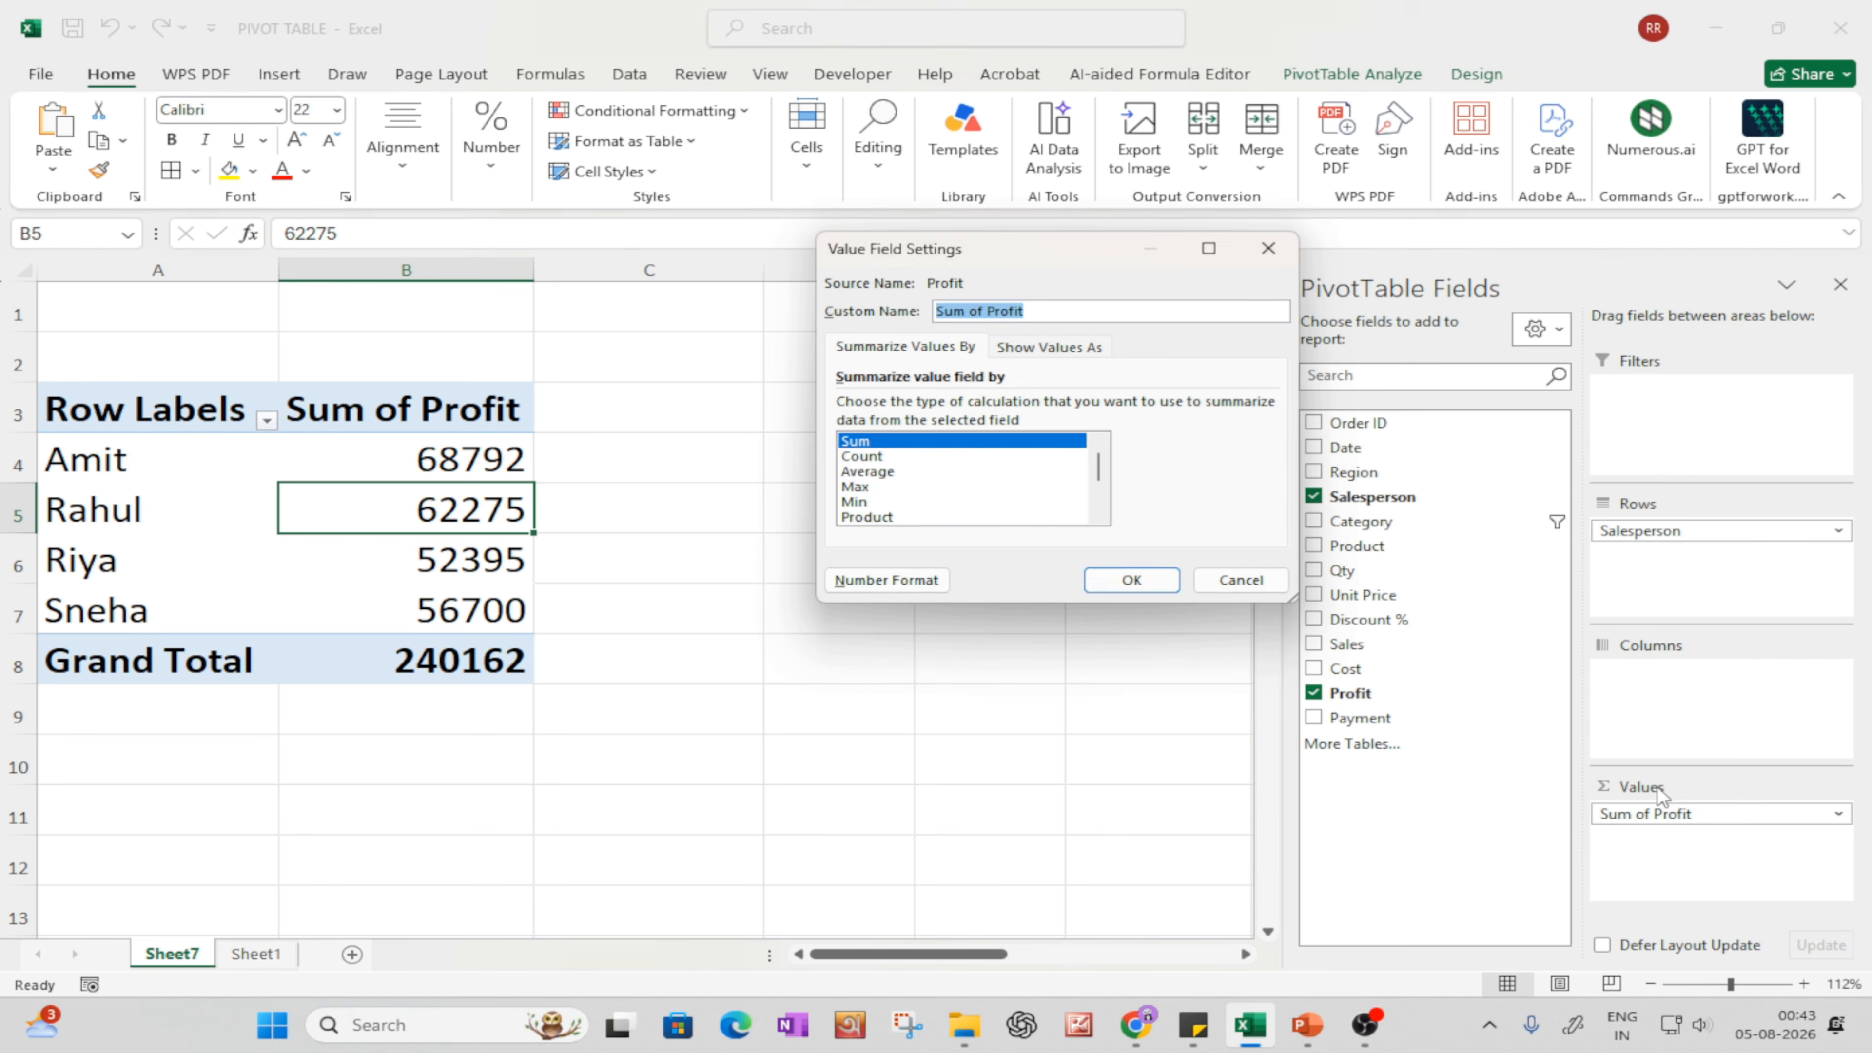
pyautogui.click(856, 472)
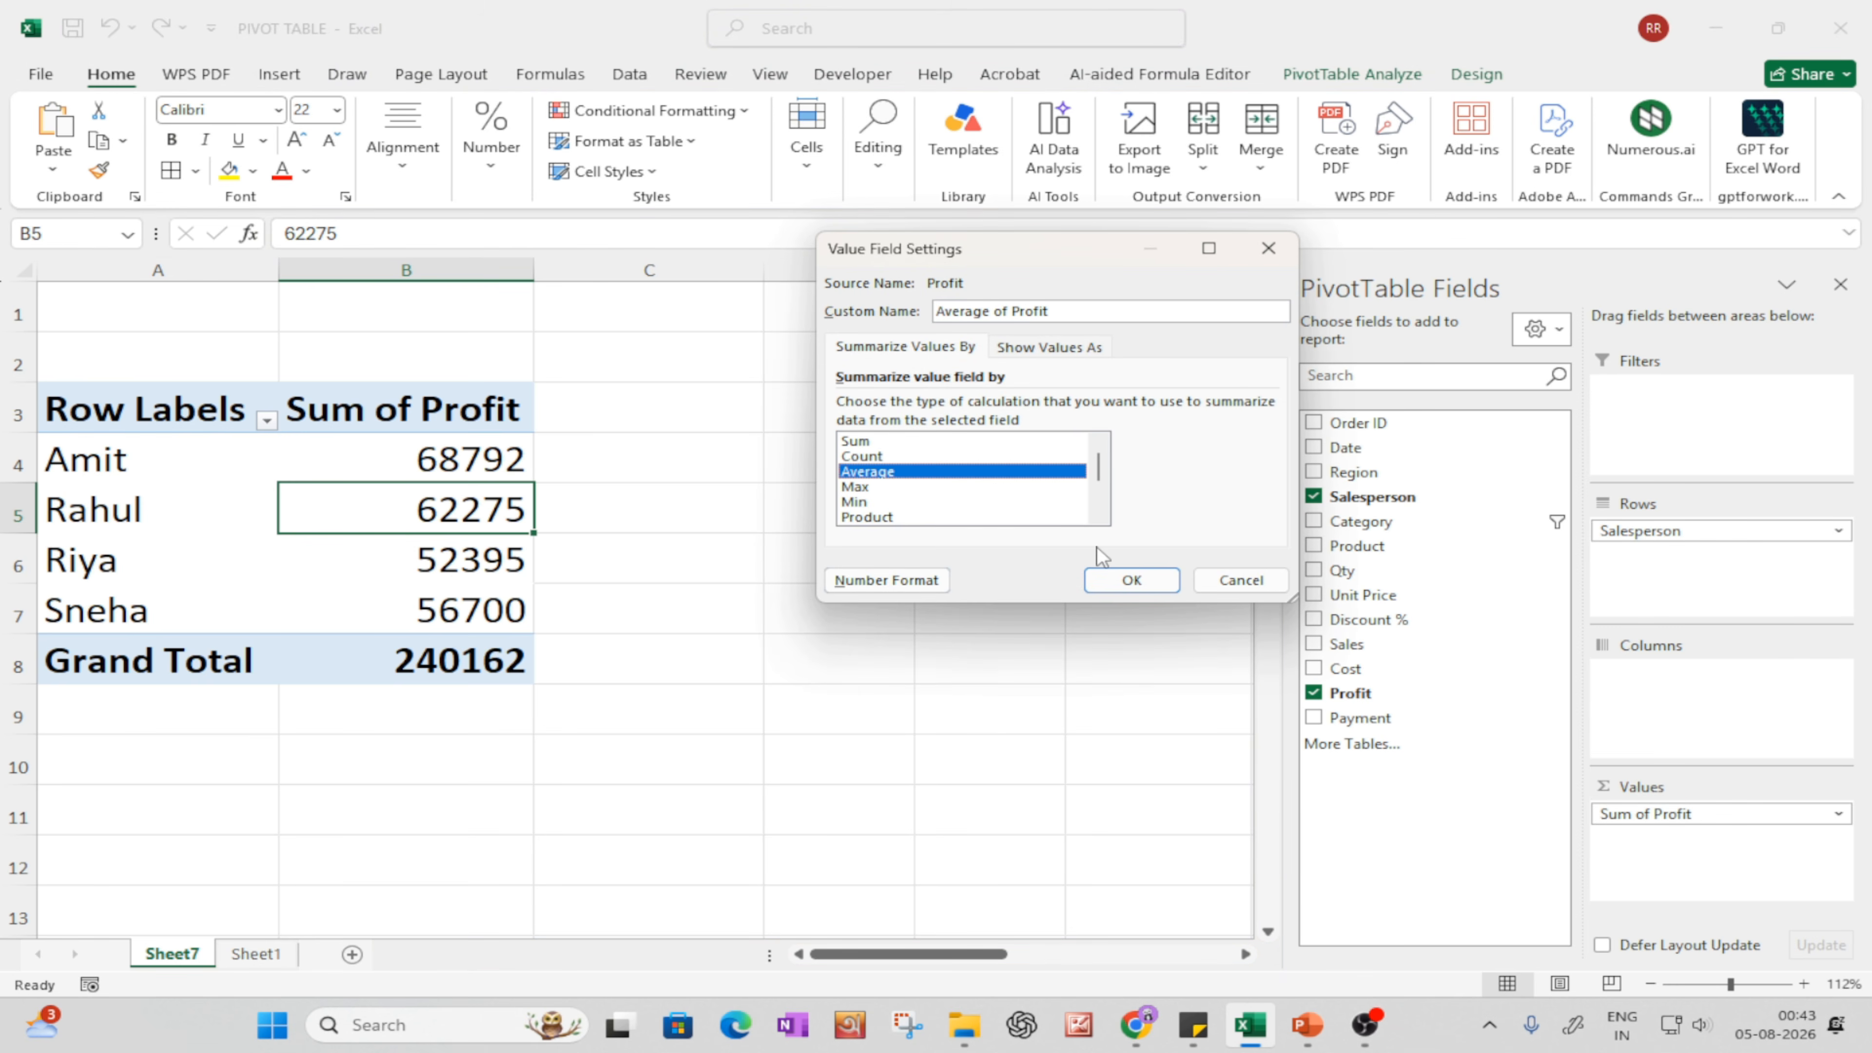
pyautogui.click(1108, 578)
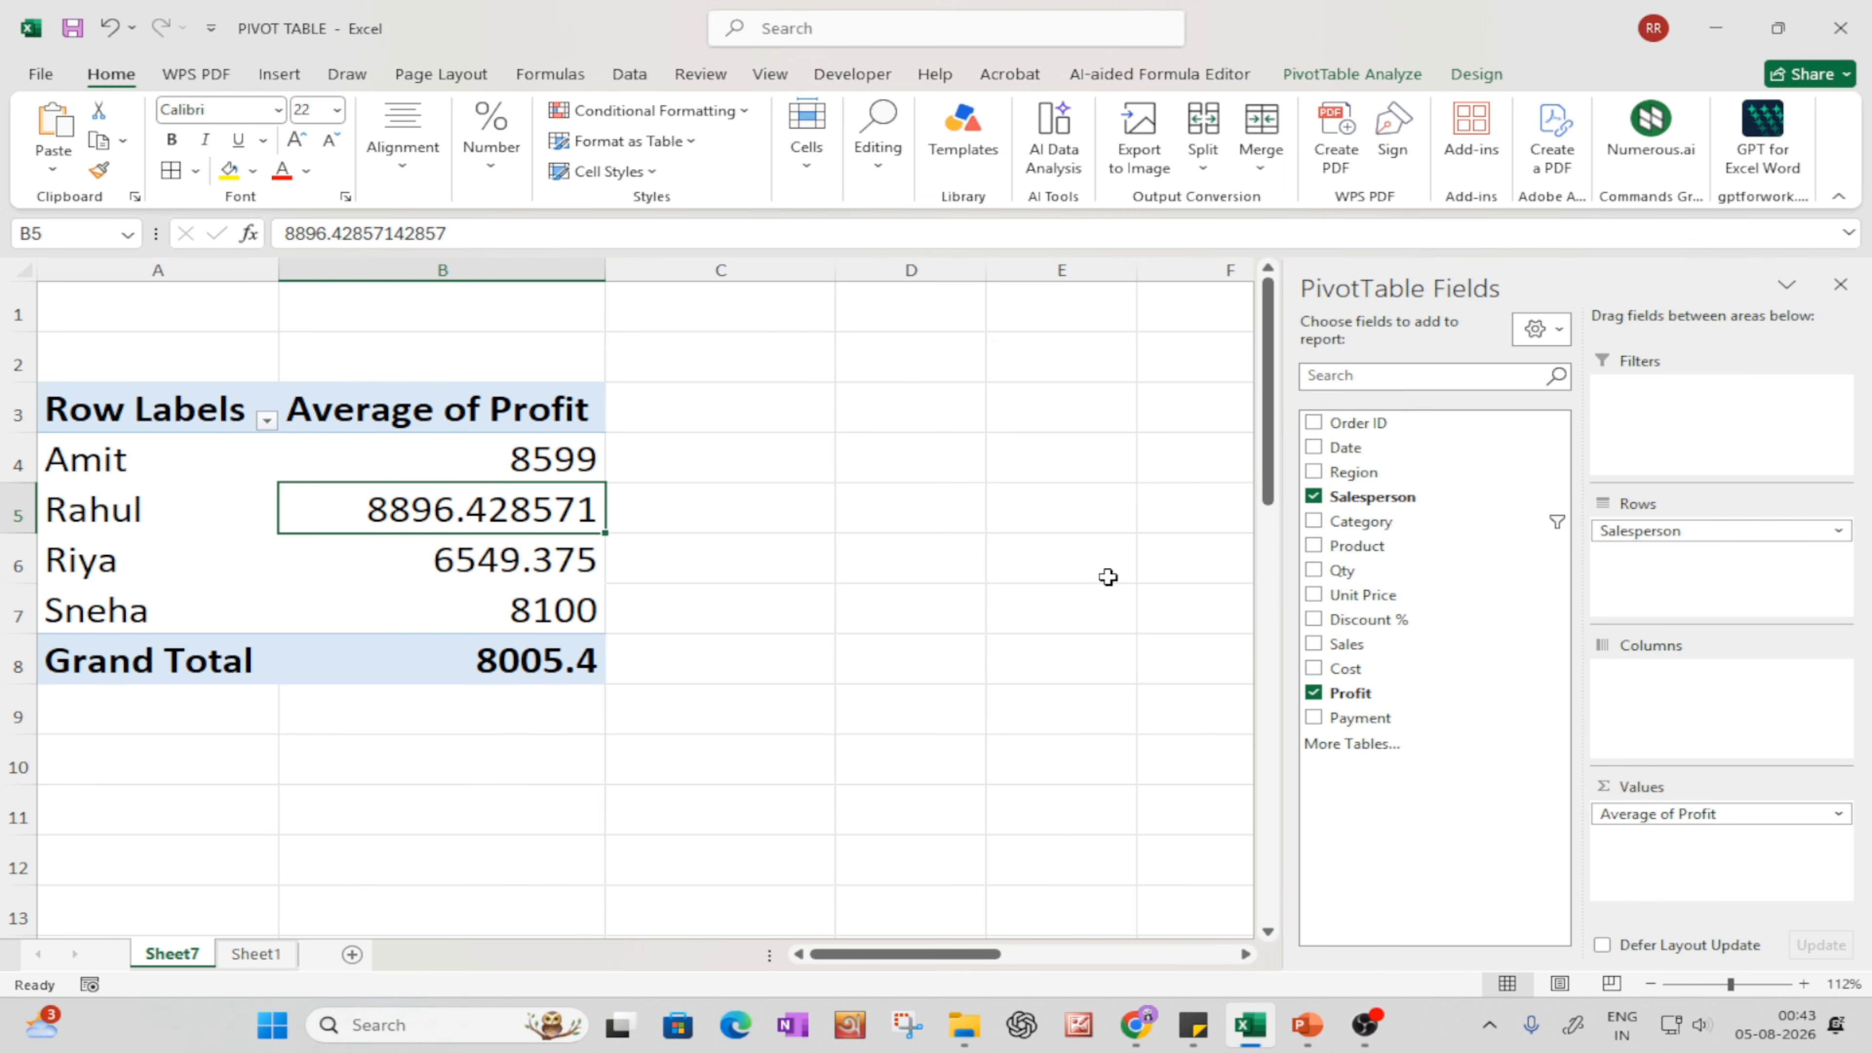
pyautogui.click(837, 700)
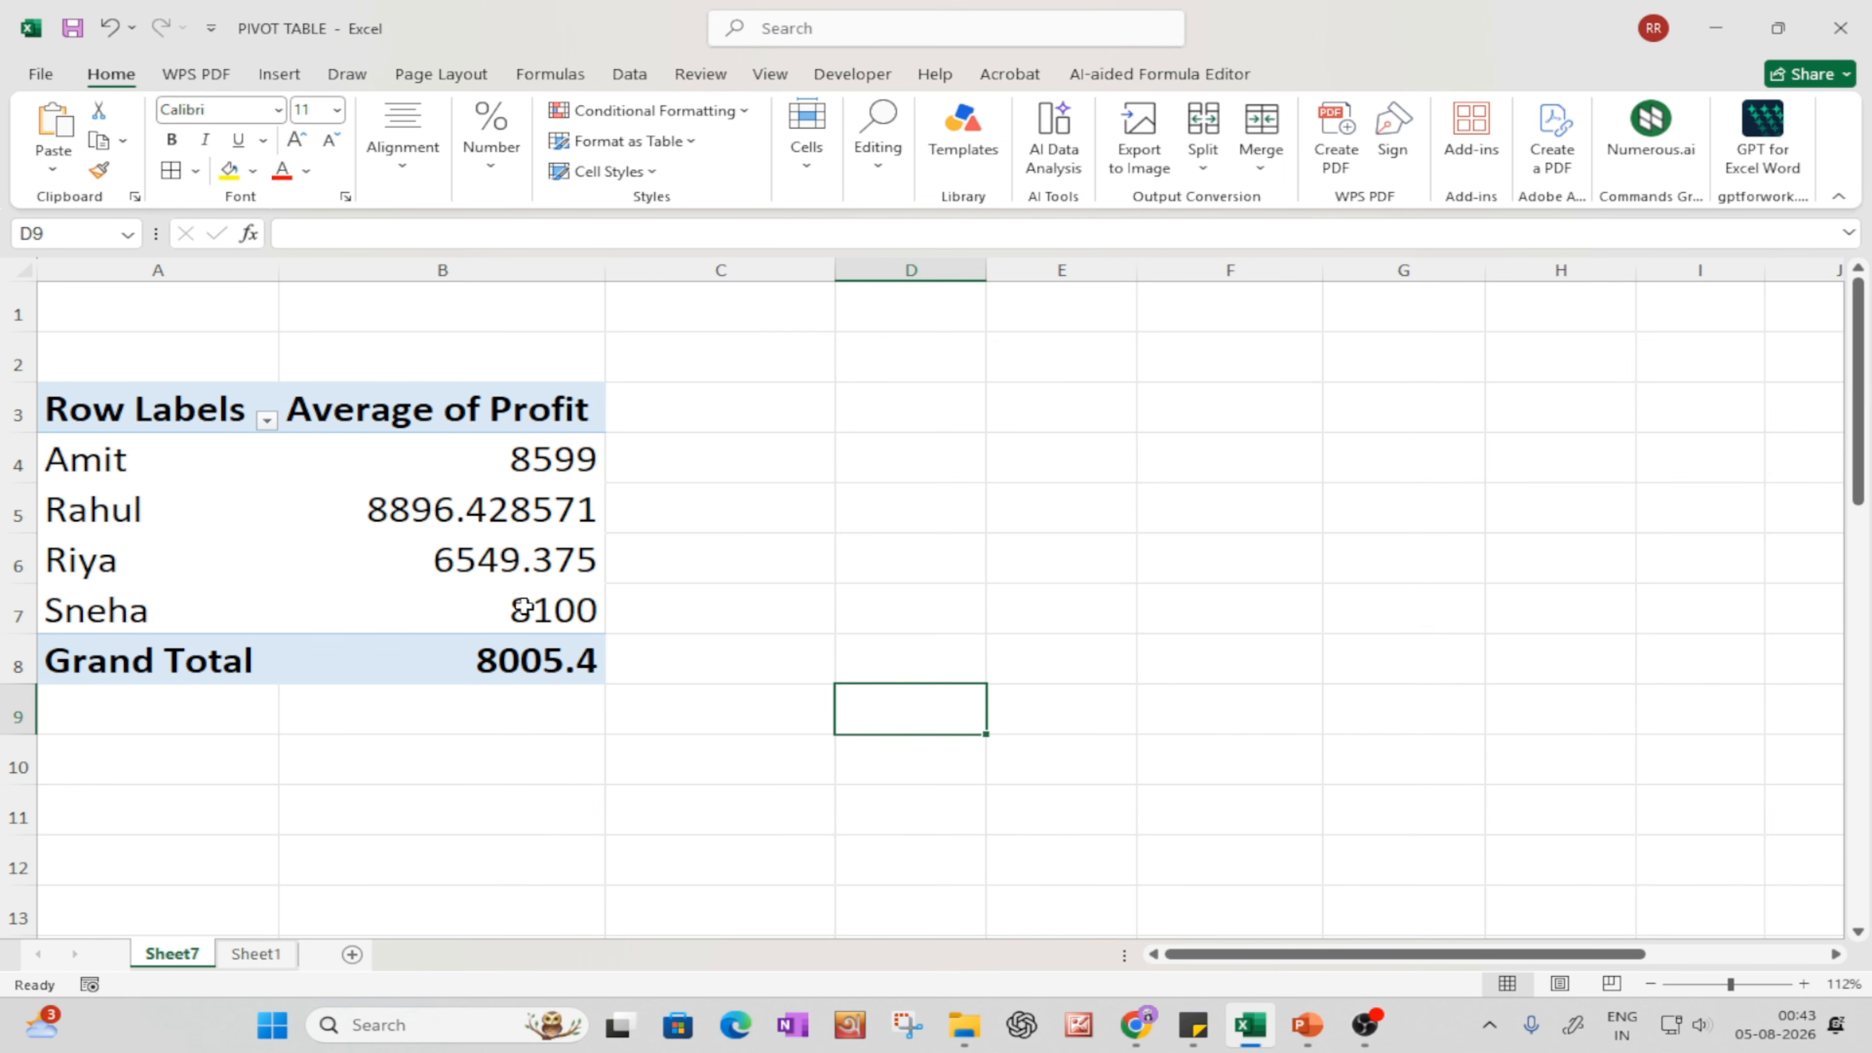
pyautogui.click(156, 470)
pyautogui.click(500, 467)
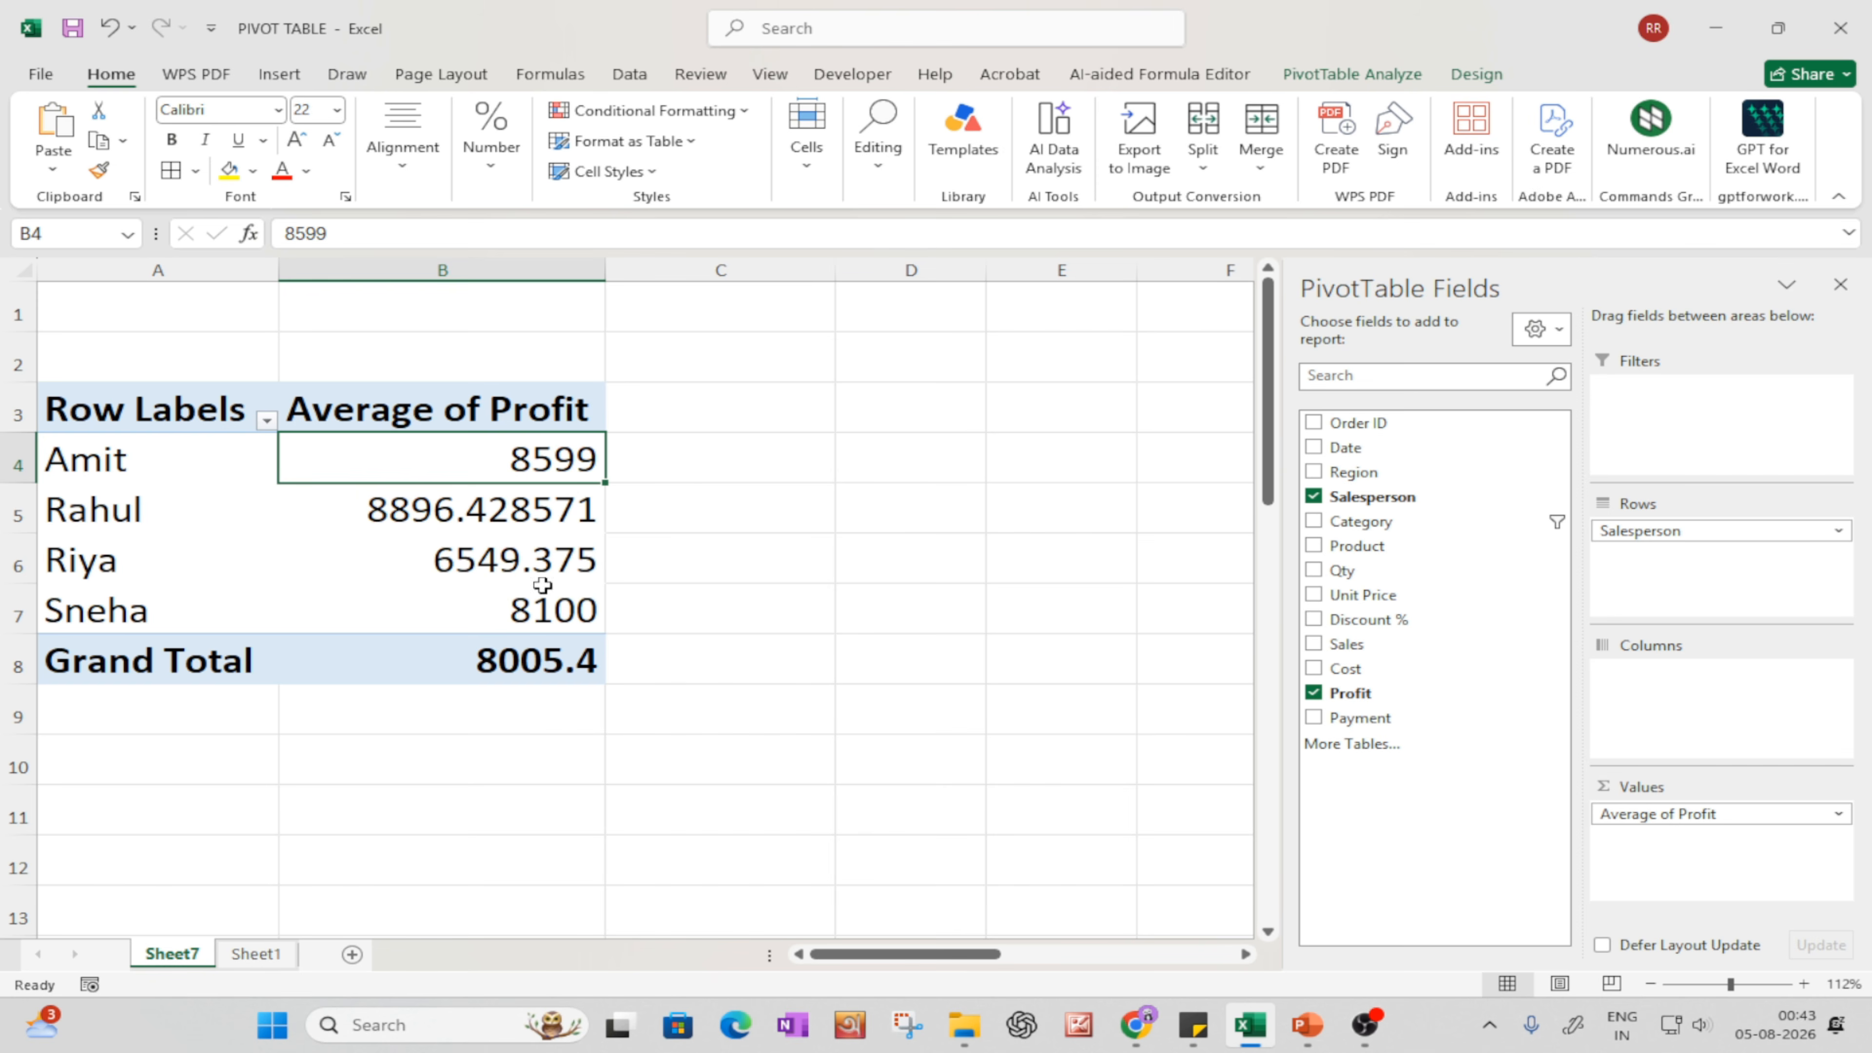
pyautogui.click(225, 497)
pyautogui.click(383, 516)
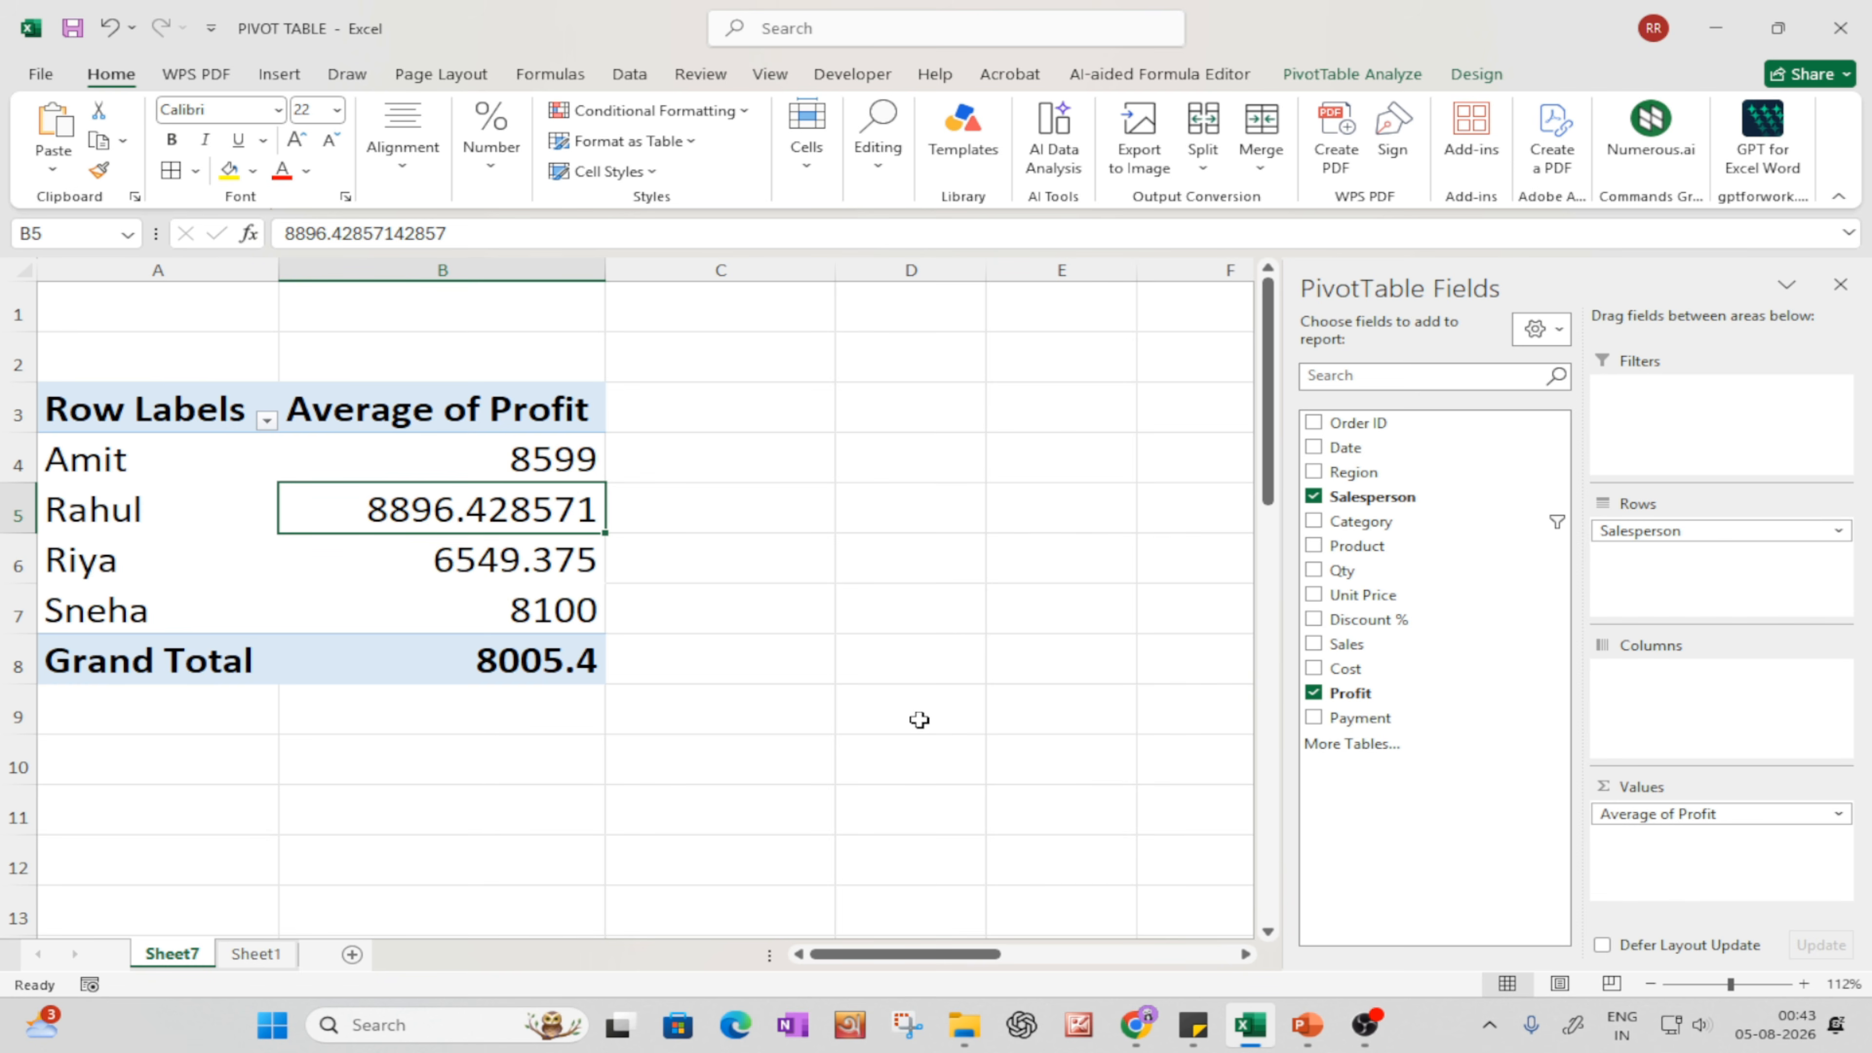
# - Examine the summary calculations available for the Profit value field without changing them, then close the PivotTable field list
pyautogui.click(1658, 813)
pyautogui.click(1659, 787)
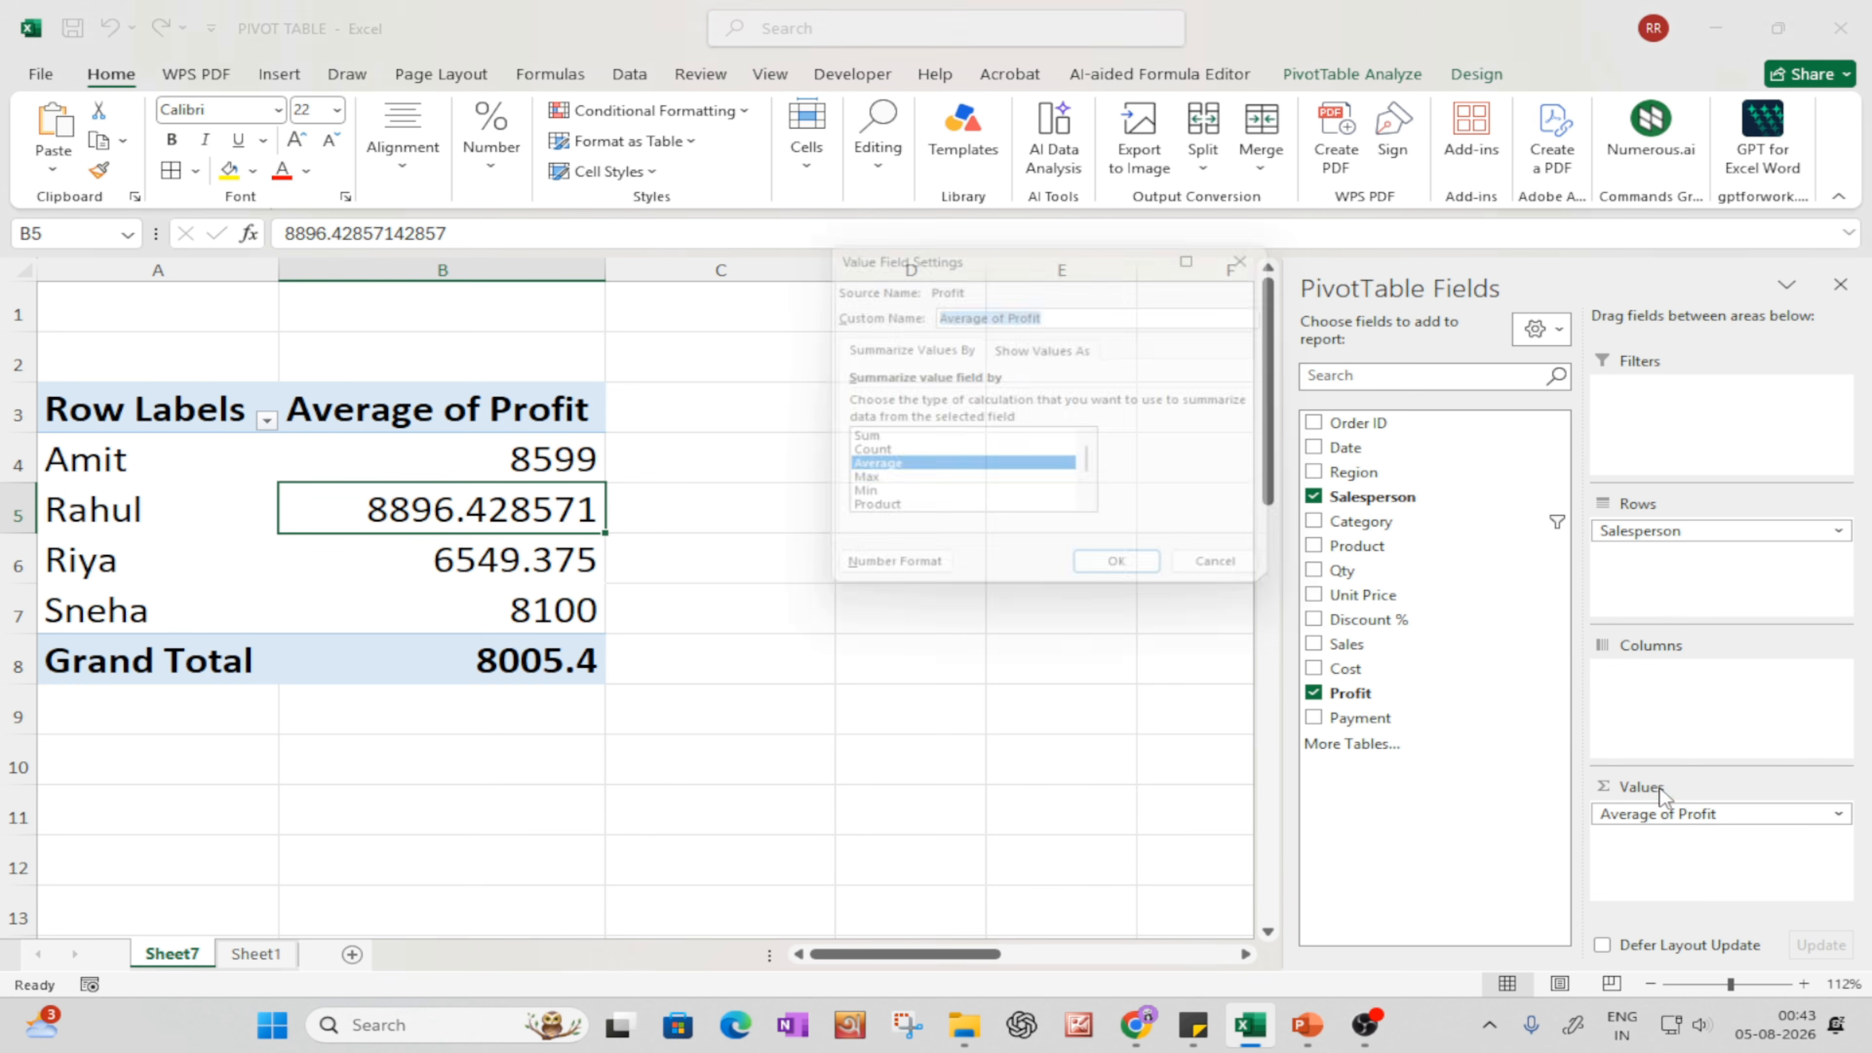
pyautogui.scroll(-2, 878, 487)
pyautogui.scroll(2, 880, 513)
pyautogui.scroll(-2, 884, 512)
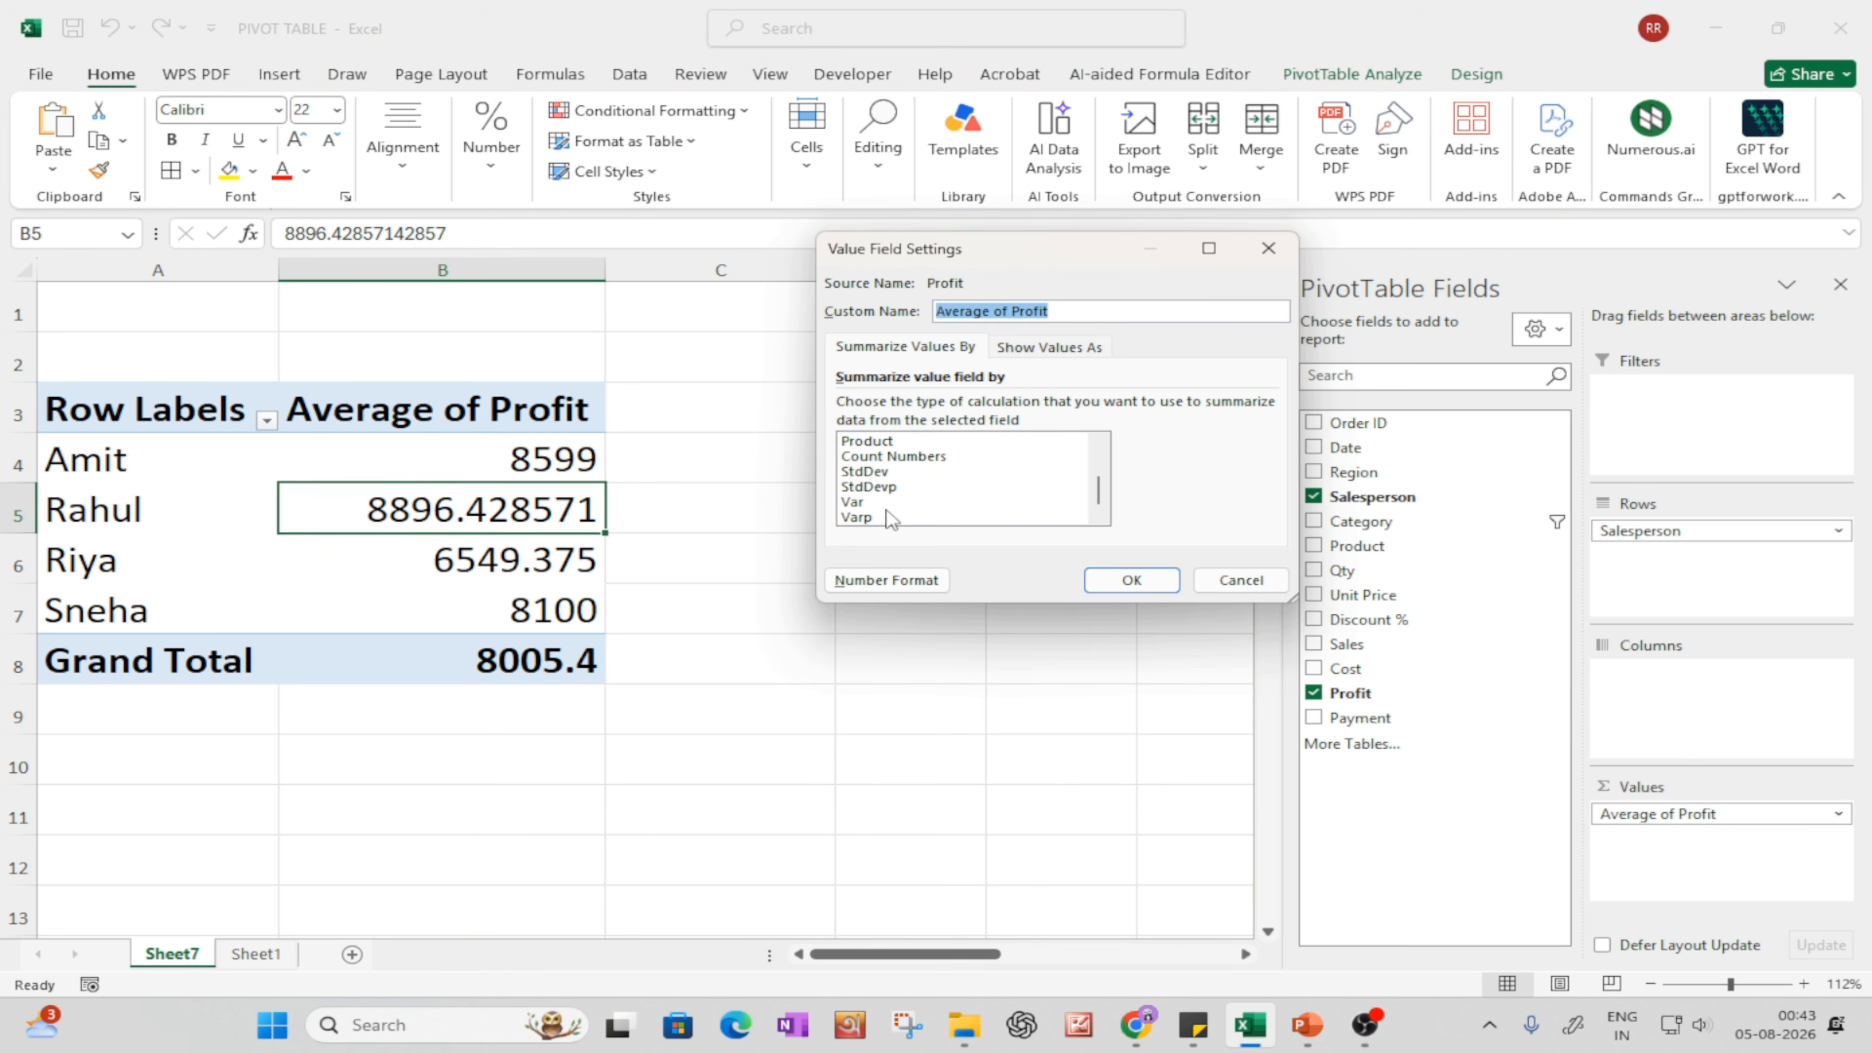
pyautogui.scroll(2, 891, 506)
pyautogui.click(1241, 589)
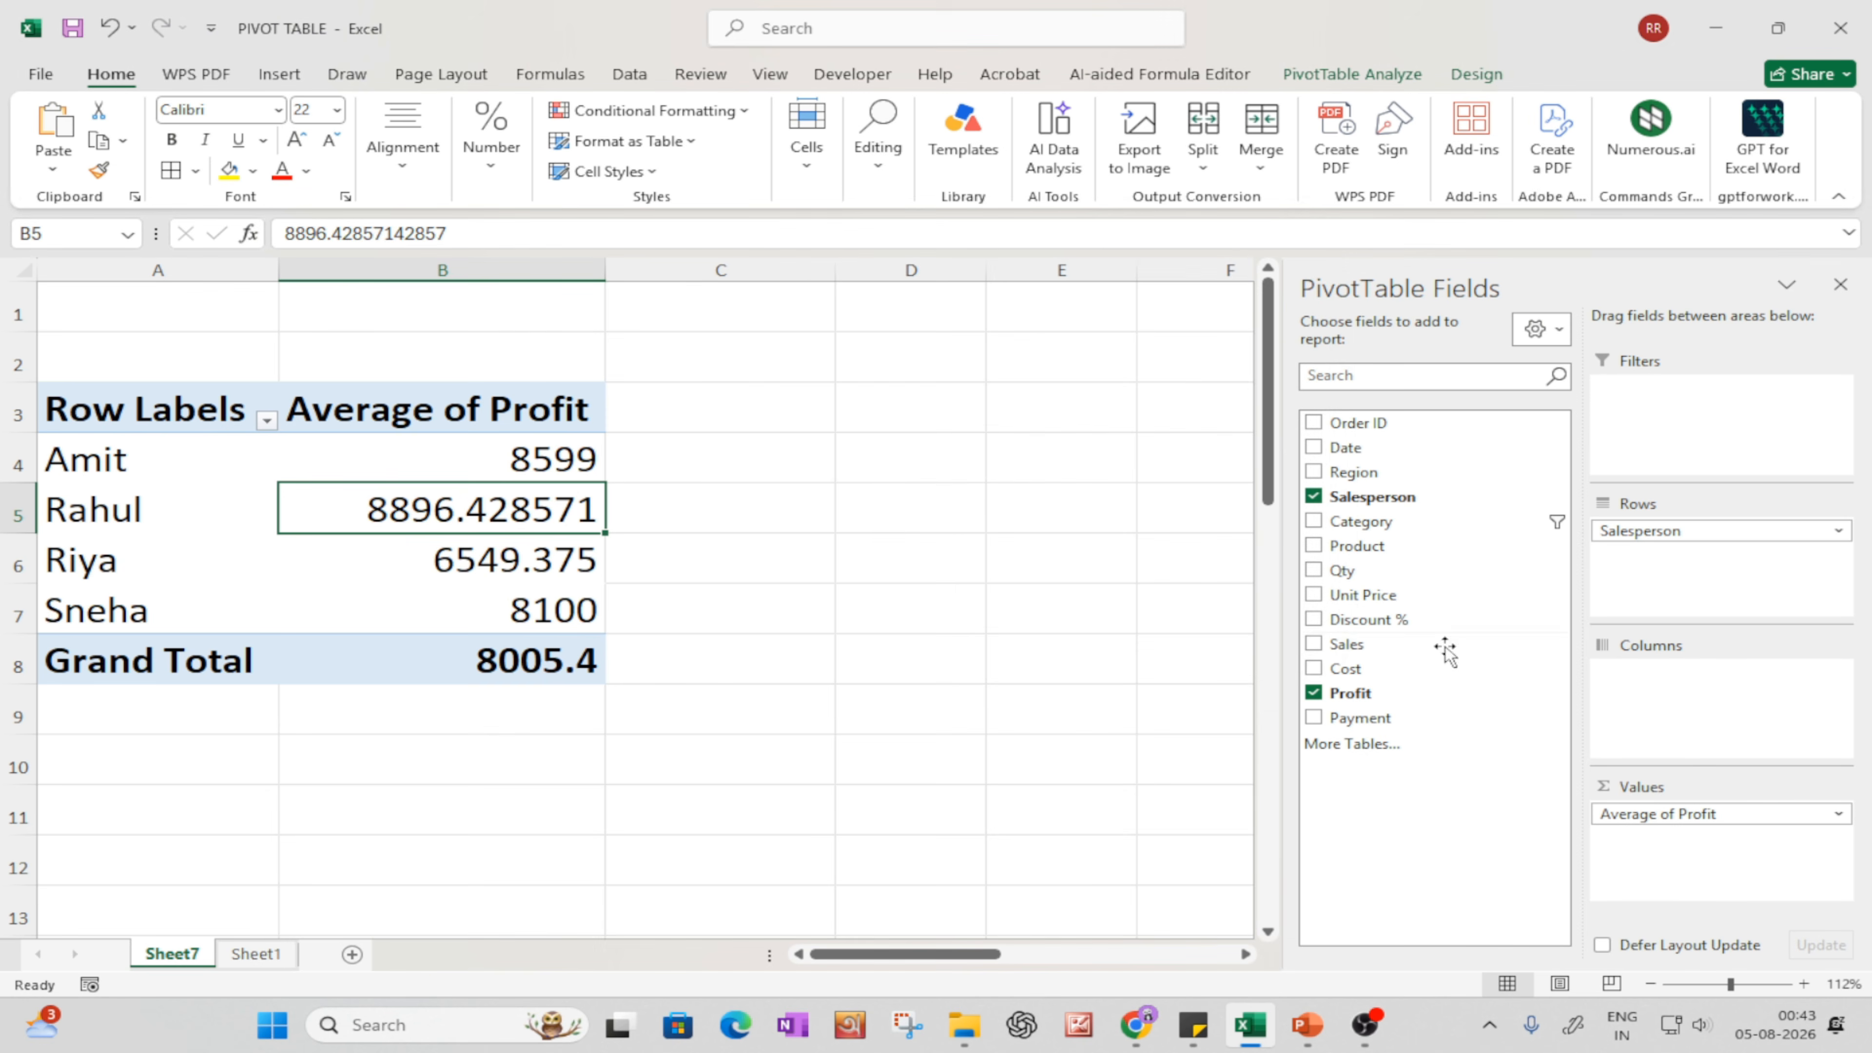
pyautogui.click(1840, 285)
pyautogui.click(1111, 747)
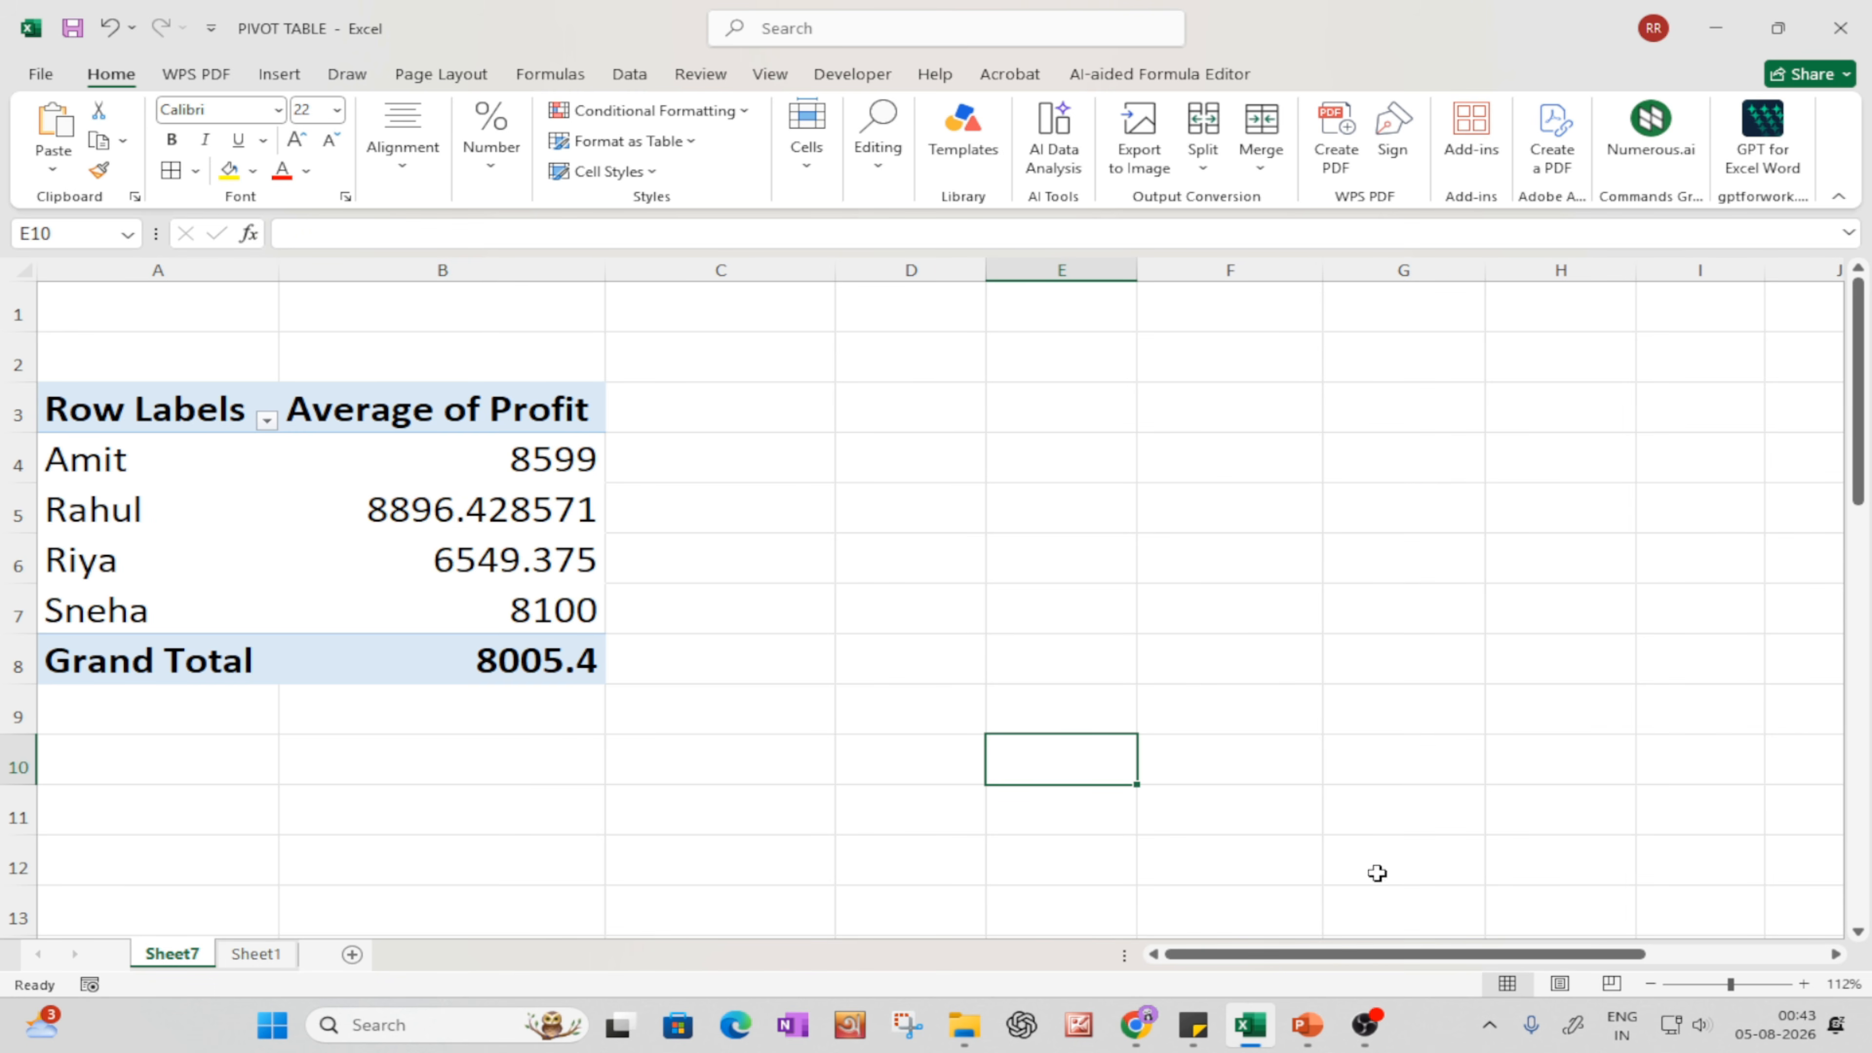